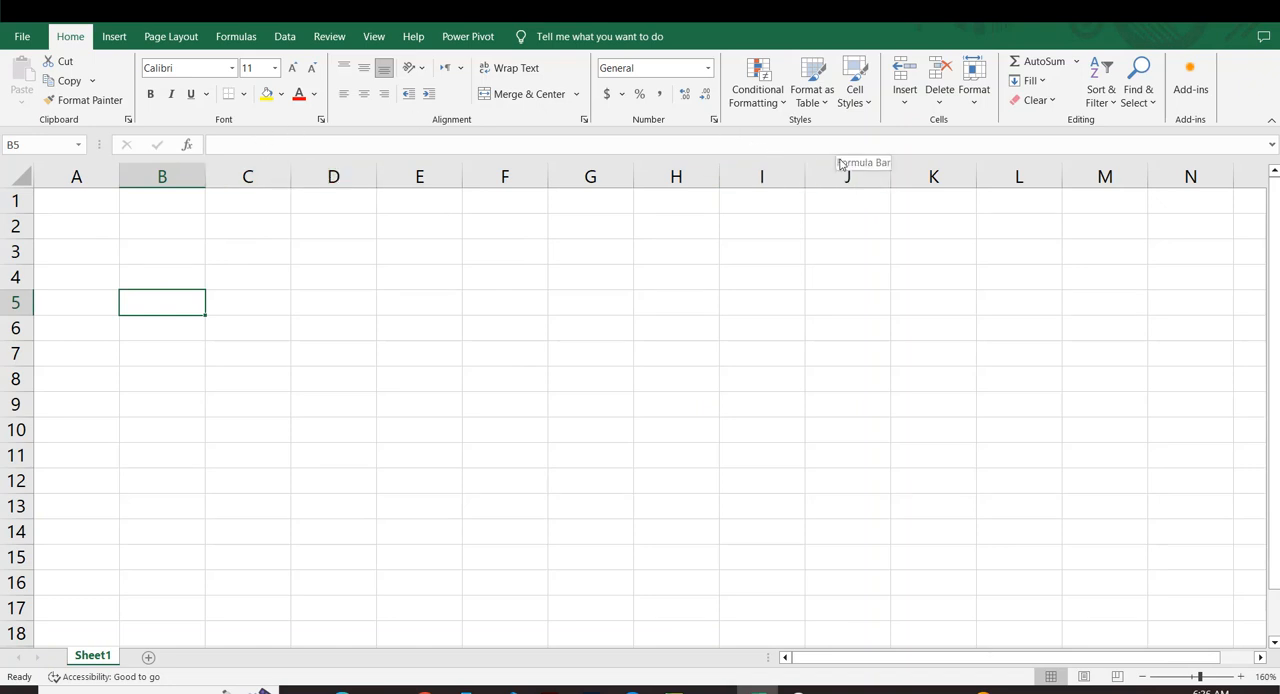
# Enter the headings S.No in B3 and Name in C3.
pyautogui.click(198, 380)
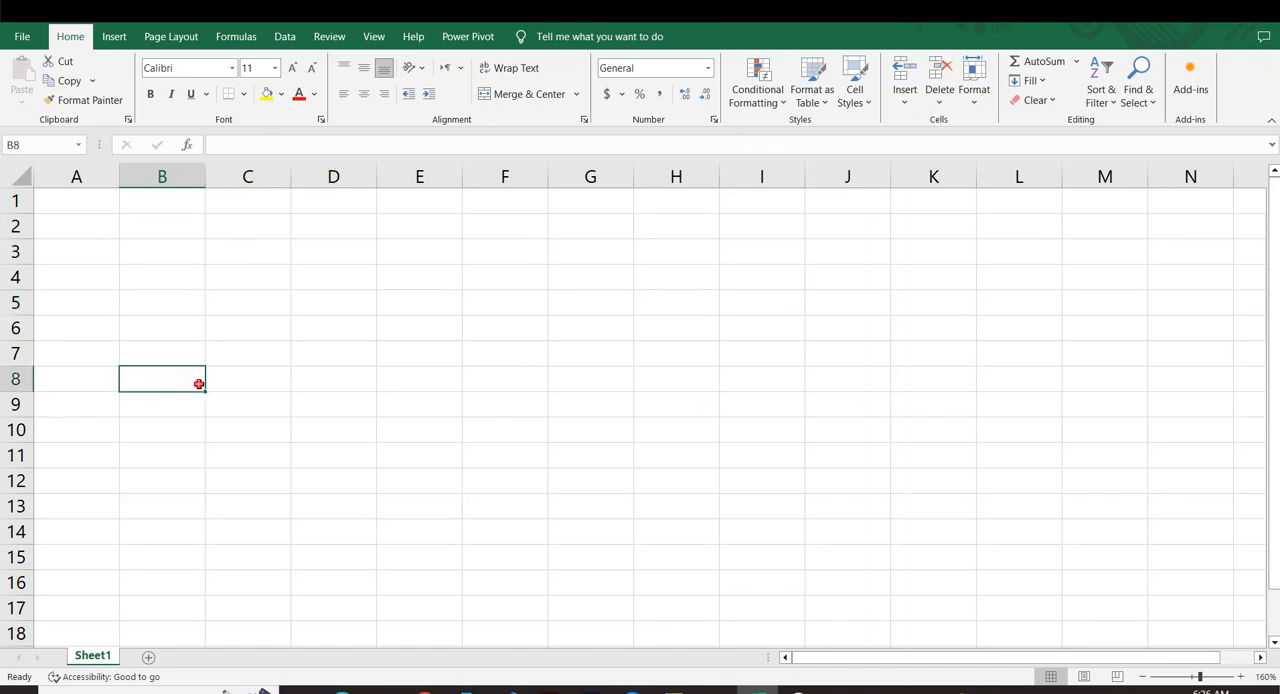
pyautogui.click(200, 259)
pyautogui.write('S')
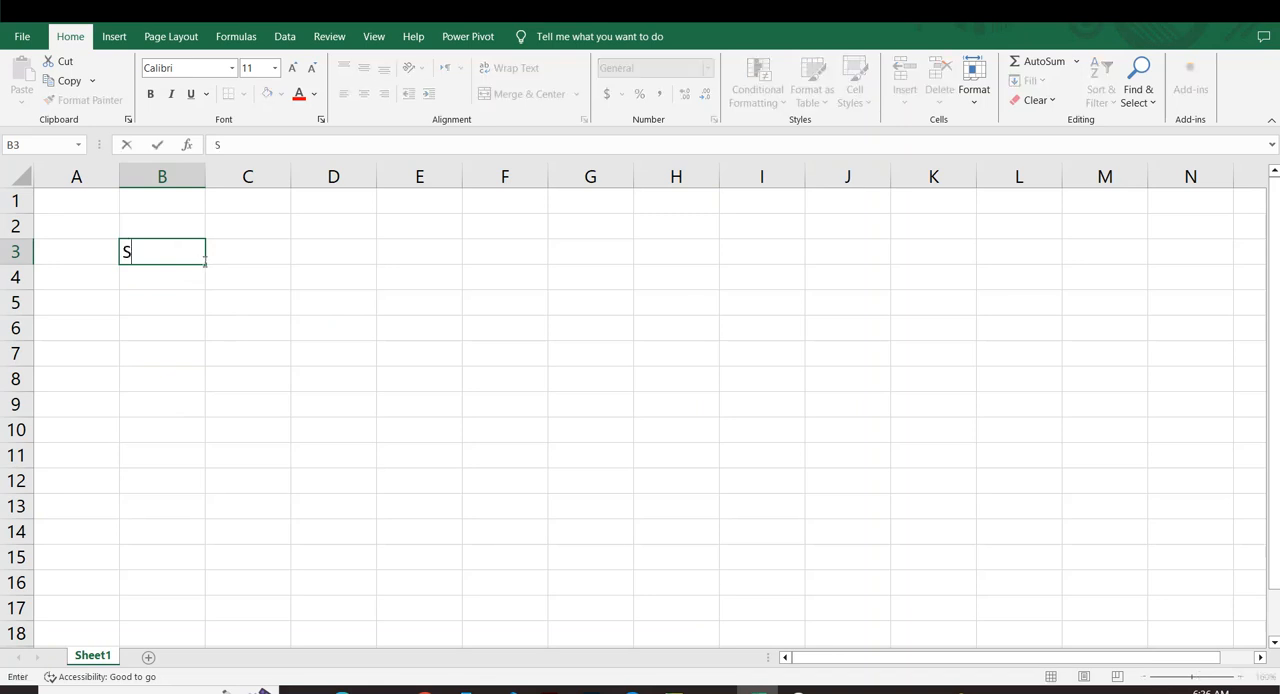
pyautogui.write('.MN')
pyautogui.press('BackSpace')
pyautogui.press('BackSpace')
pyautogui.write('N')
pyautogui.press('Tab')
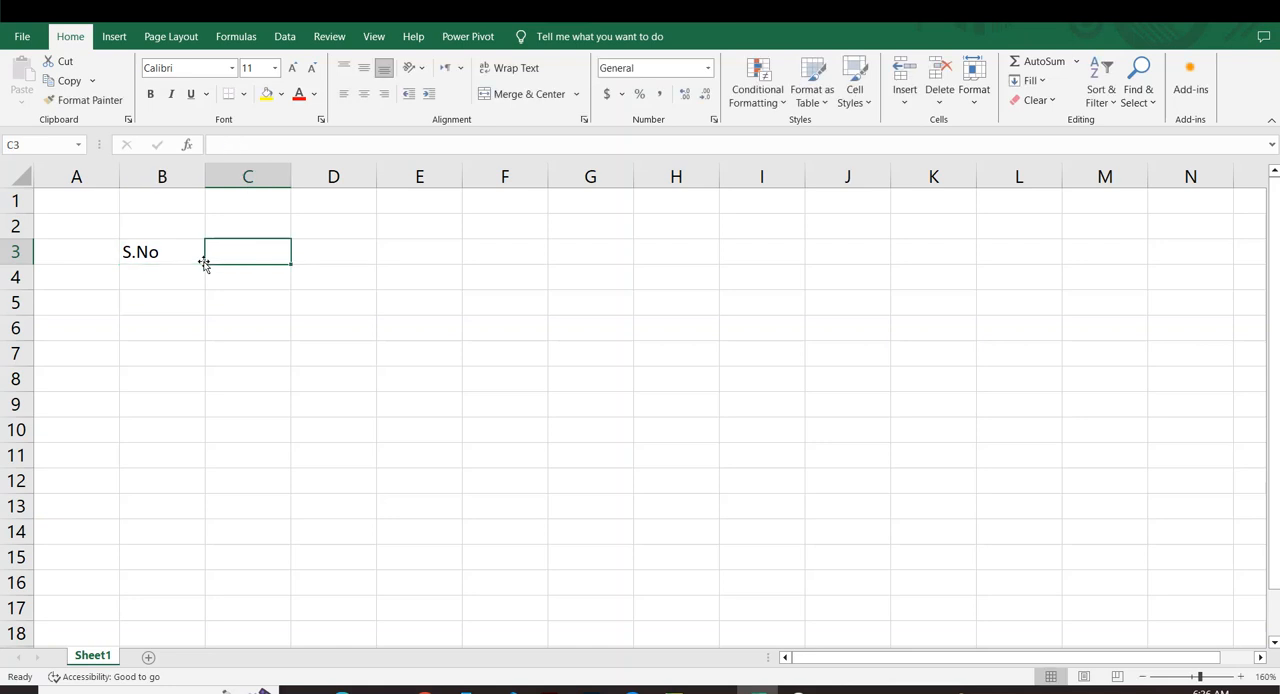
pyautogui.write('Name')
pyautogui.press('Tab')
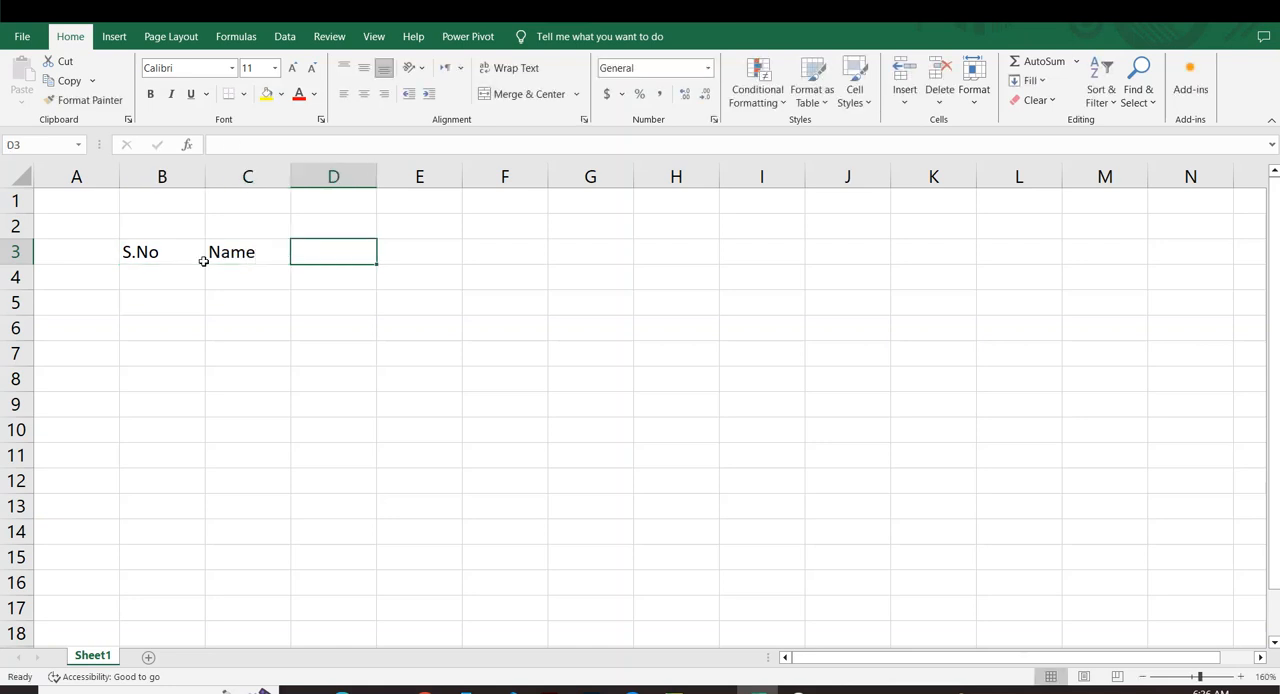
# Enter the subject headings Maths, Computer, English and Urdu in cells D3 to G3.
pyautogui.write('Maths')
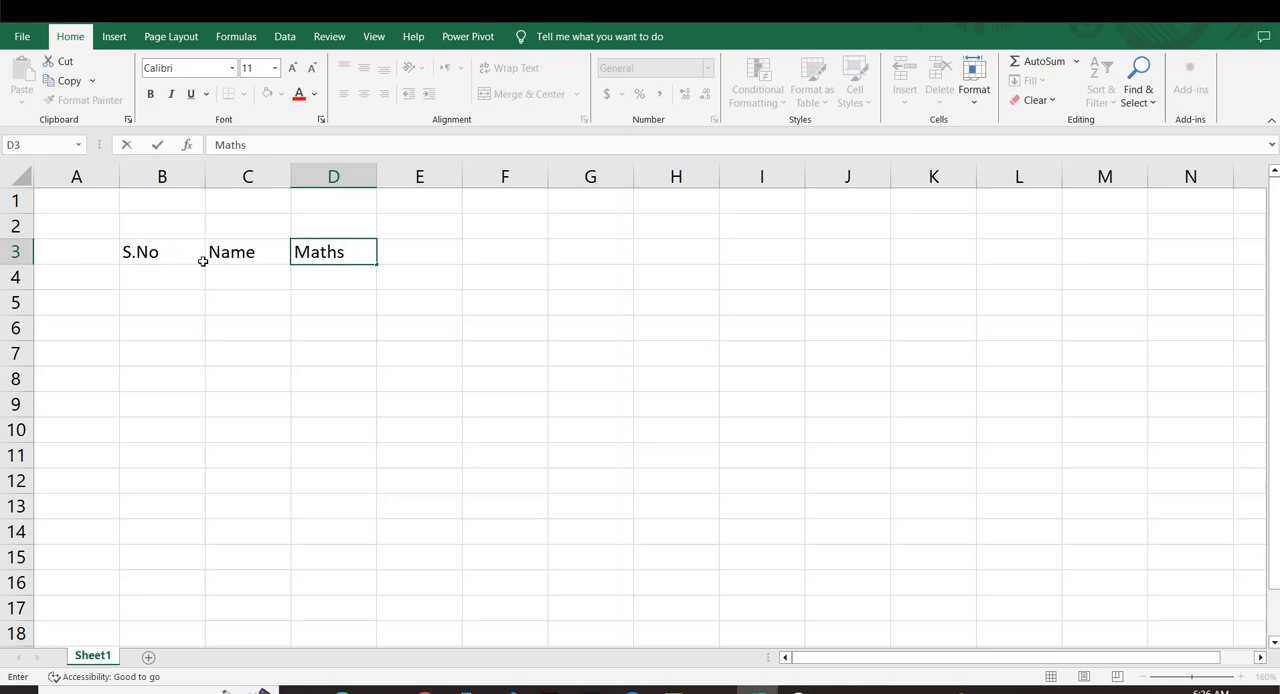
pyautogui.press('Tab')
pyautogui.write('Comput')
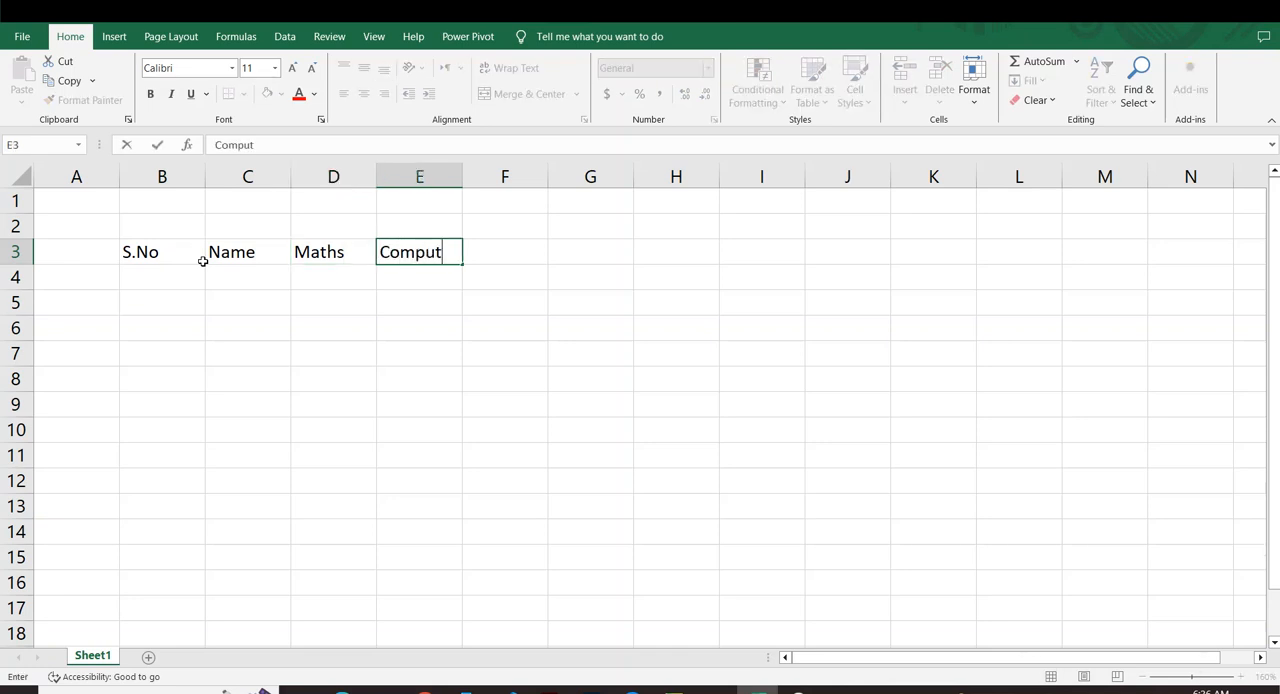
pyautogui.write('er')
pyautogui.press('Tab')
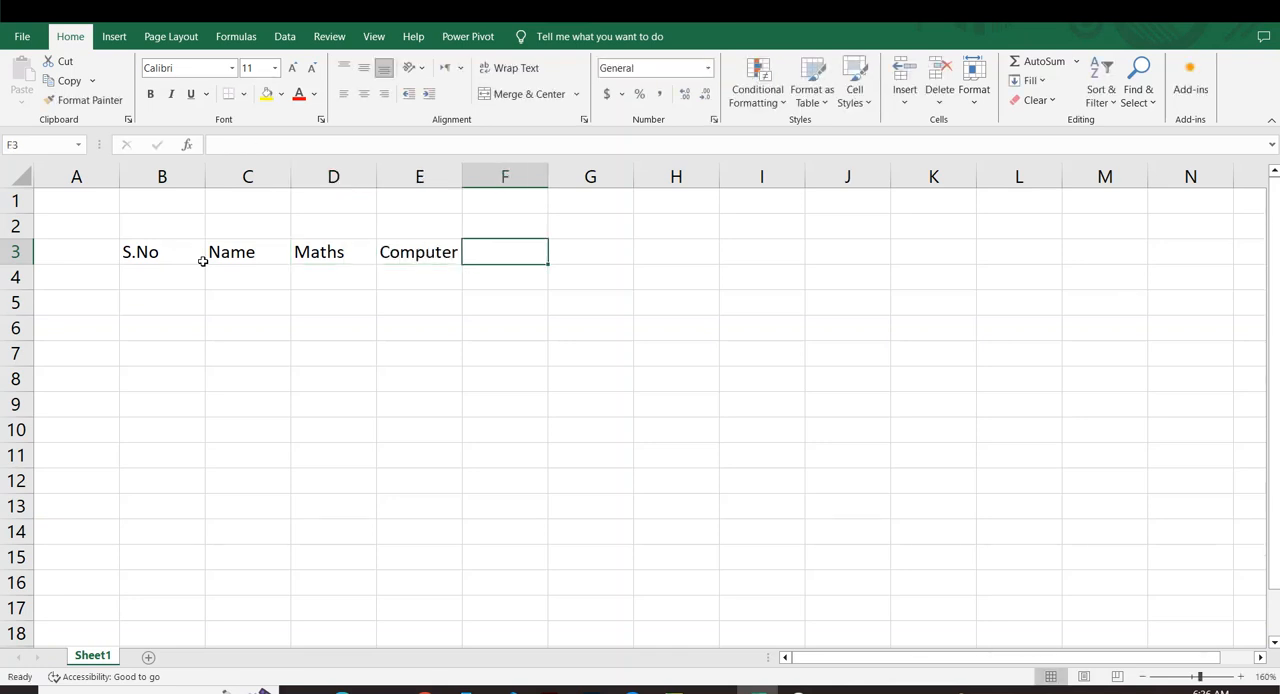
pyautogui.write('En')
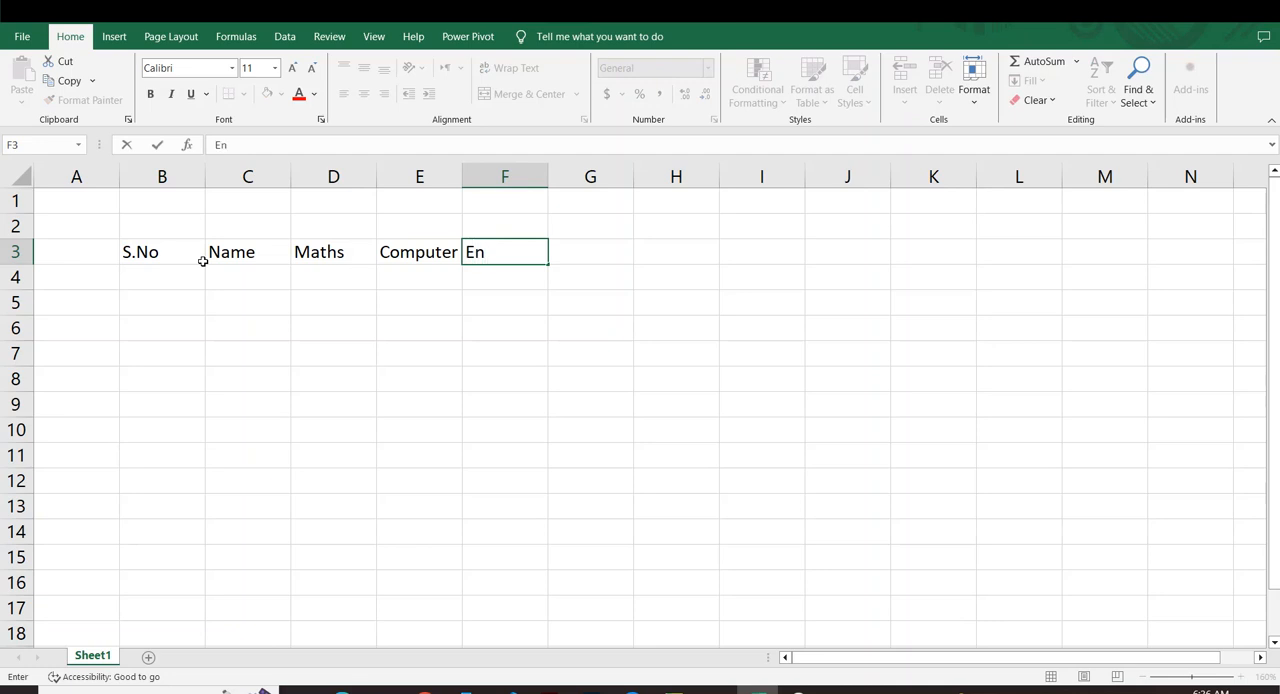
pyautogui.write('glish')
pyautogui.press('Tab')
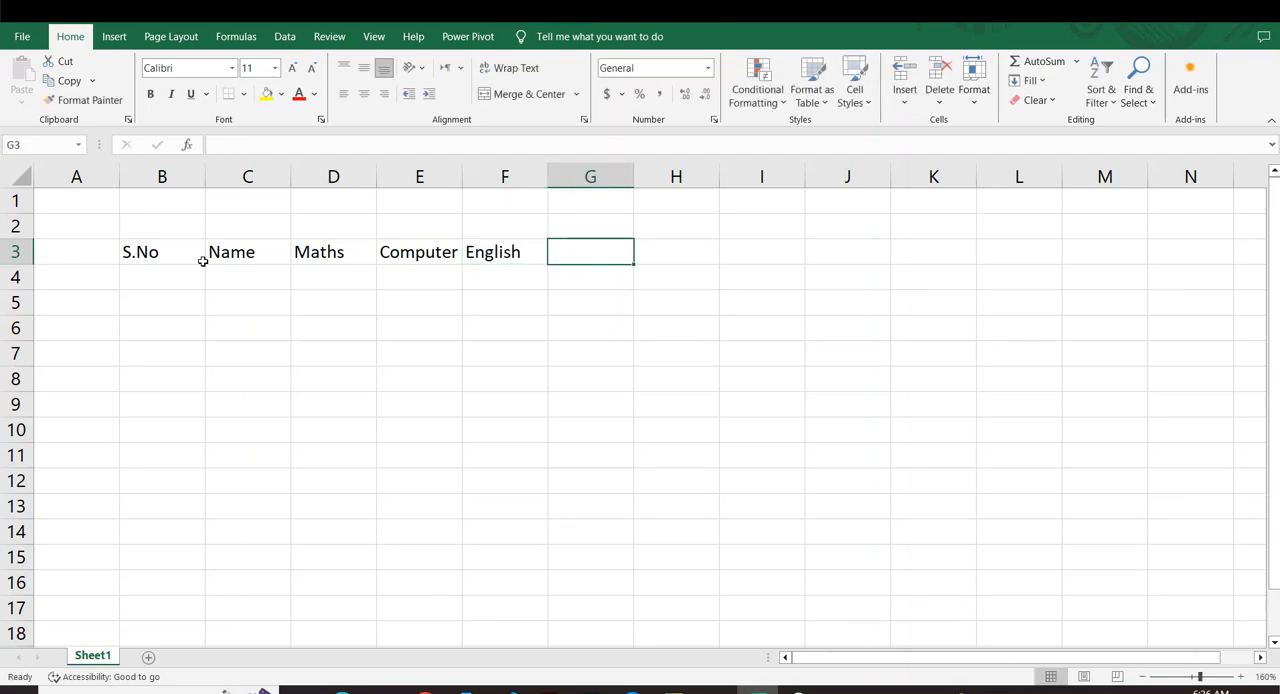
pyautogui.write('Urdu')
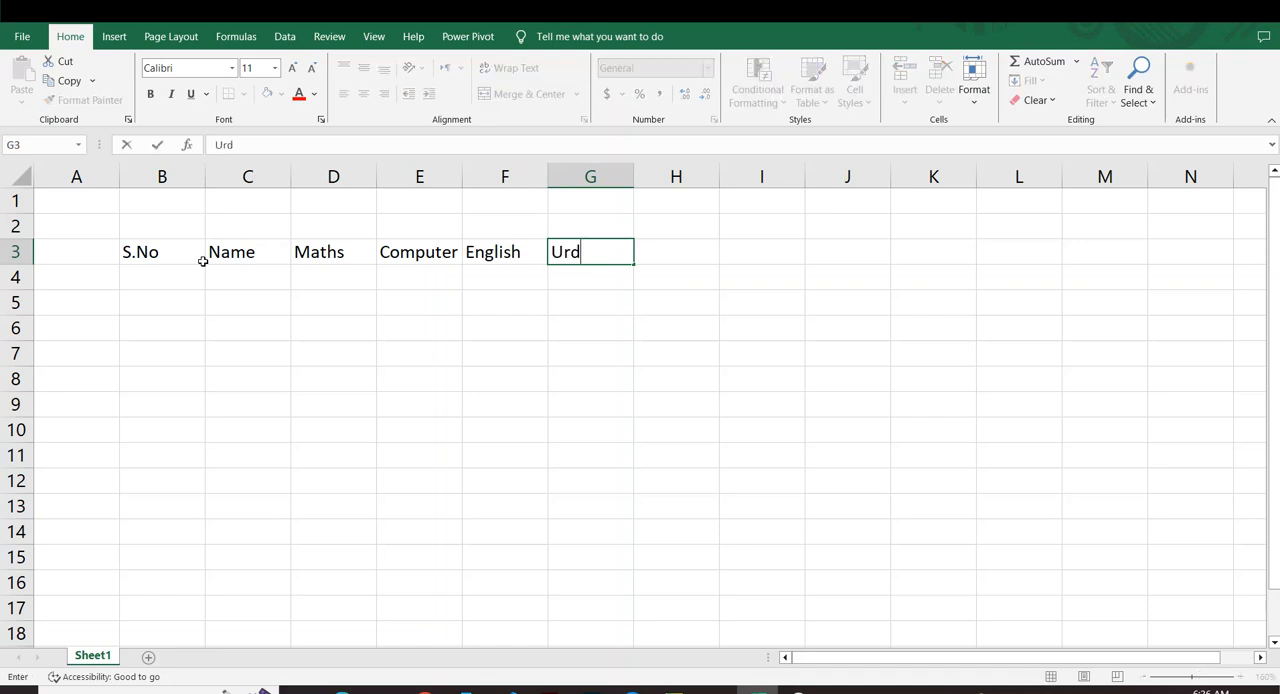
pyautogui.click(549, 376)
# Enter the headings Total, Max and Min in cells H3 to J3.
pyautogui.click(683, 258)
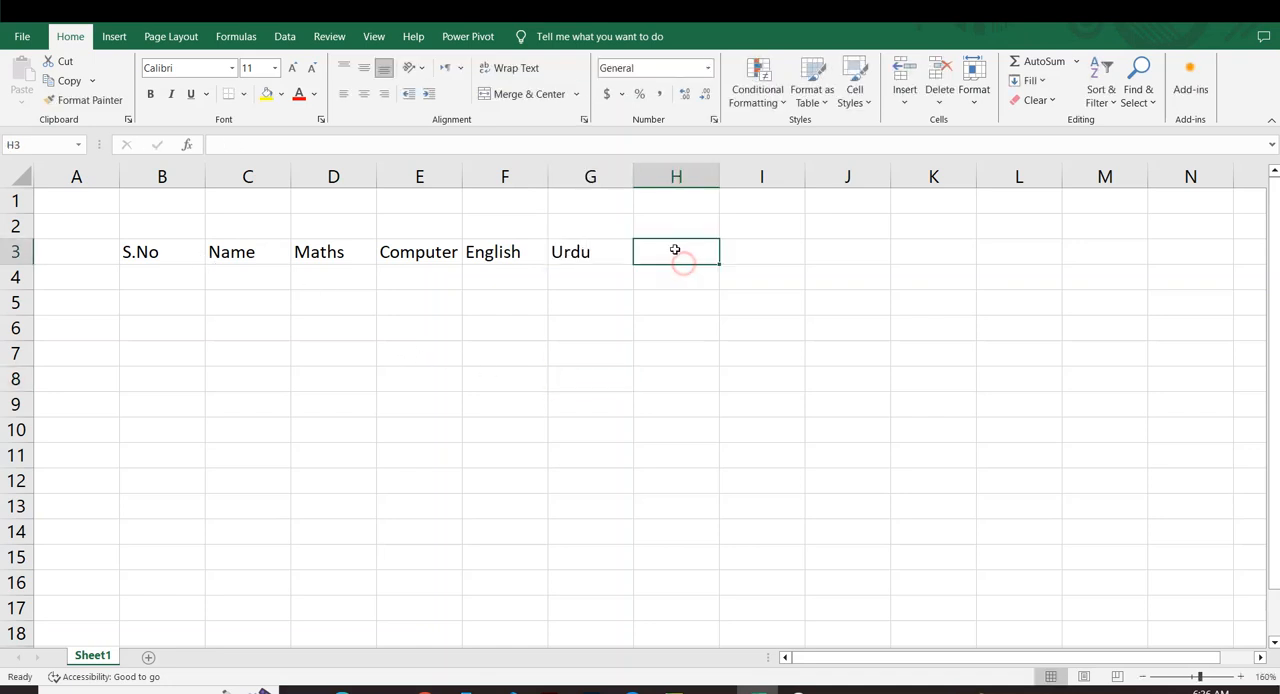
pyautogui.write('Total')
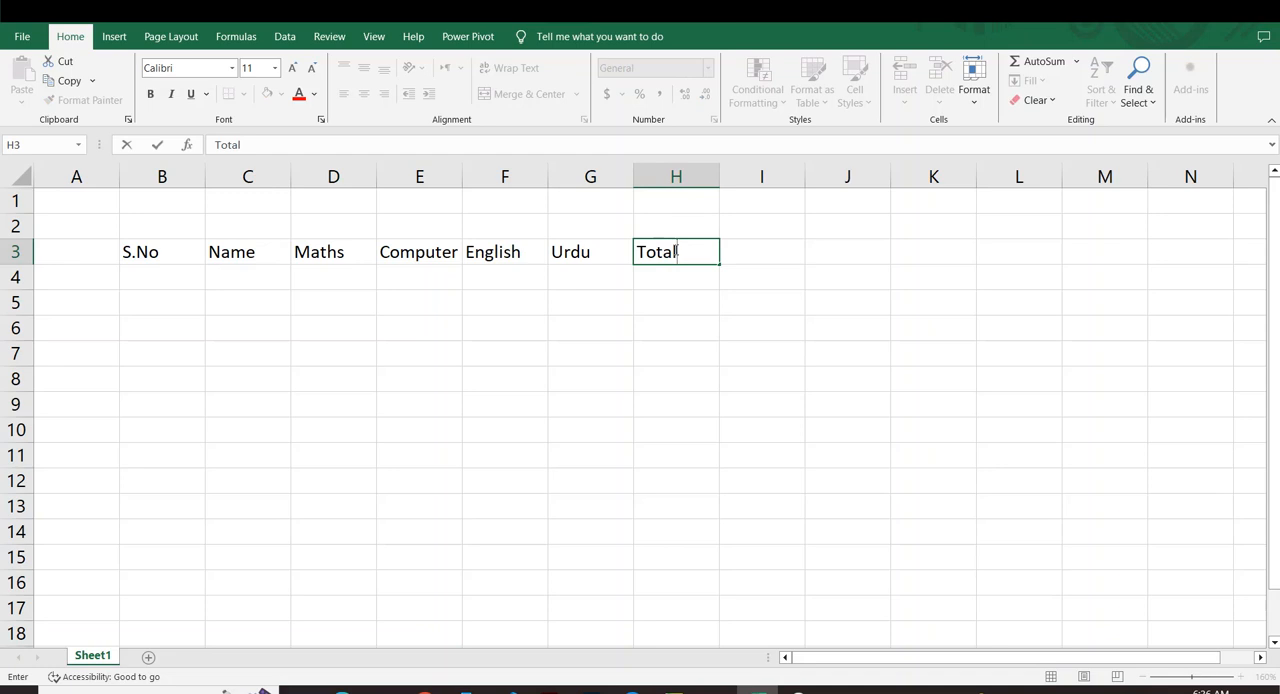
pyautogui.press('Tab')
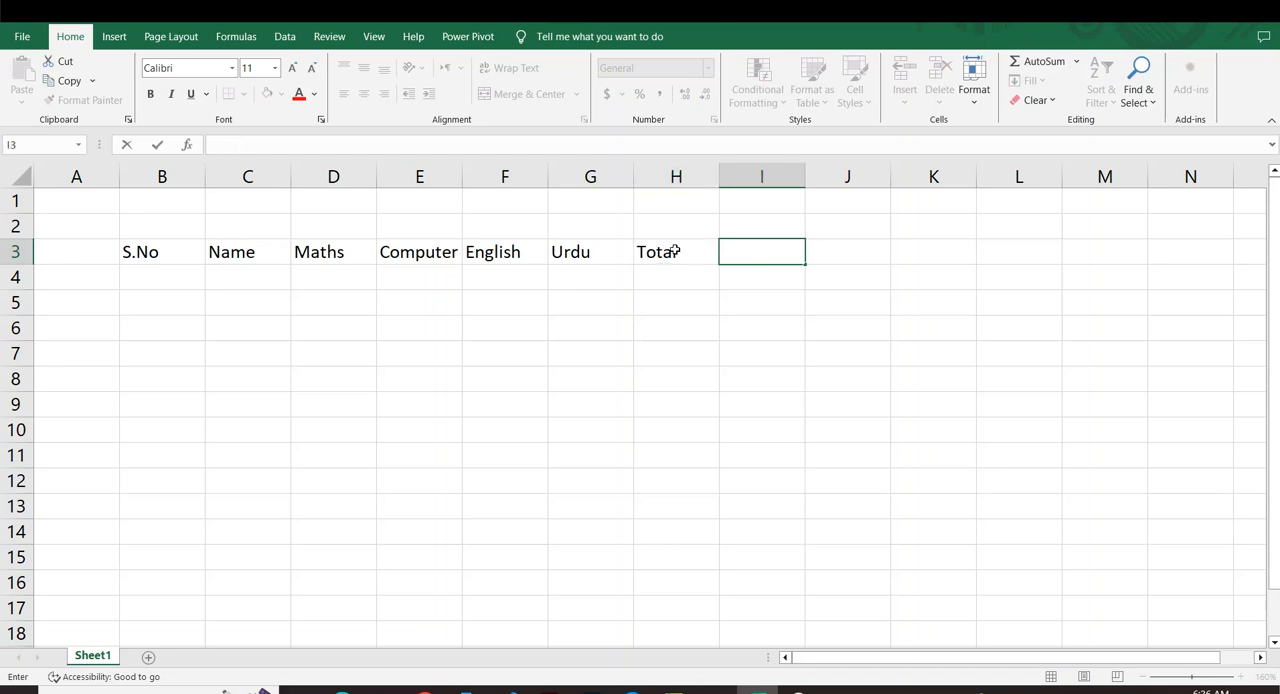
pyautogui.write('Maximun')
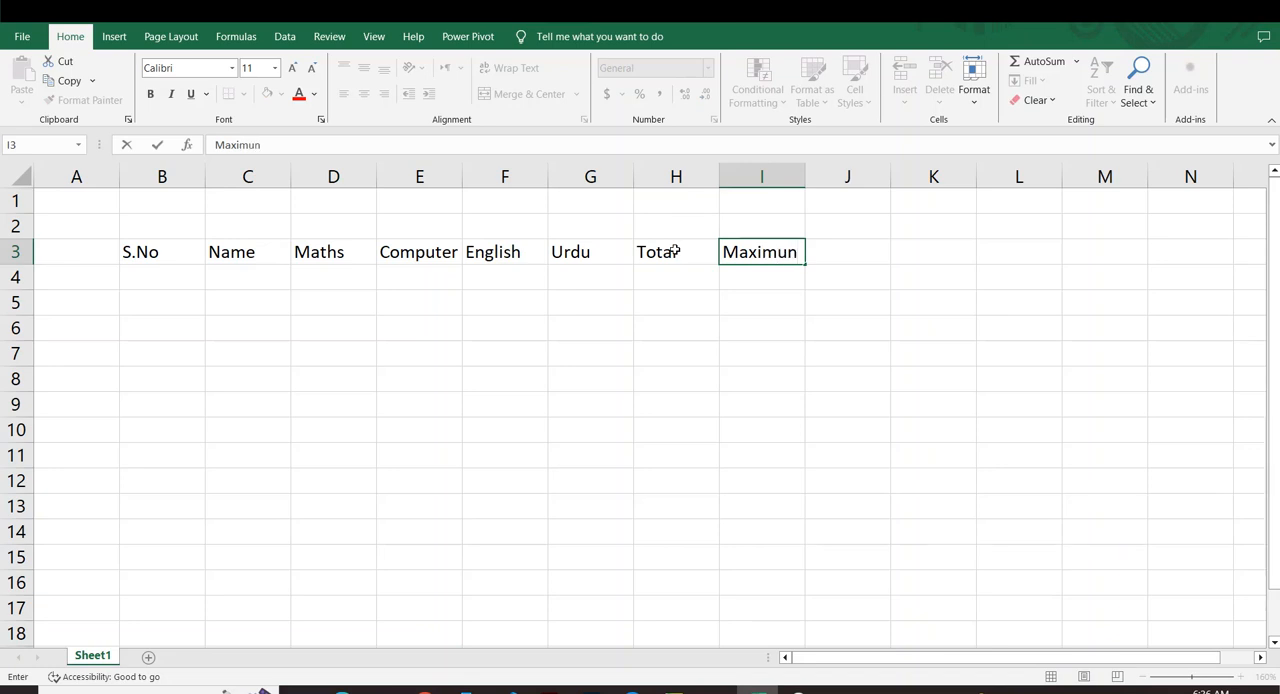
pyautogui.press('BackSpace')
pyautogui.press('BackSpace')
pyautogui.press('BackSpace')
pyautogui.press('BackSpace')
pyautogui.press('Tab')
pyautogui.write('Mi')
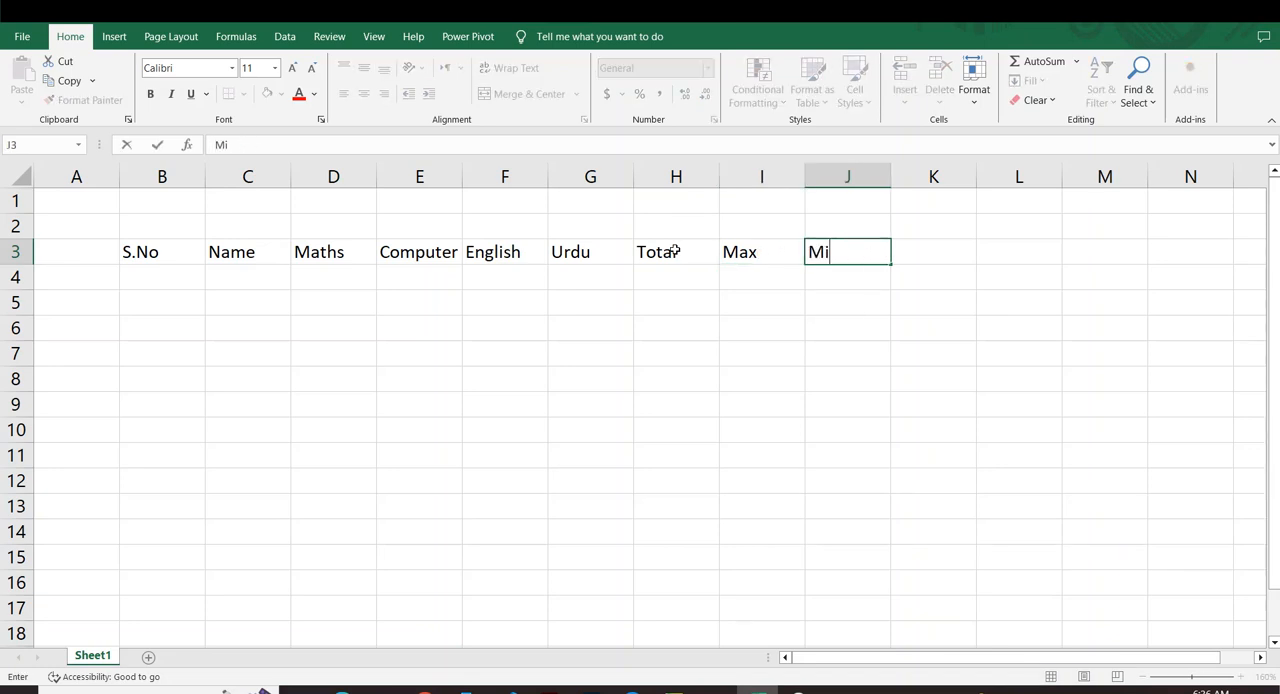
pyautogui.write('b')
pyautogui.press('BackSpace')
pyautogui.write('n')
pyautogui.press('Tab')
# Enter the headings Average in K3 and Count in L3.
pyautogui.write('Avee')
pyautogui.press('BackSpace')
pyautogui.press('BackSpace')
pyautogui.press('BackSpace')
pyautogui.press('BackSpace')
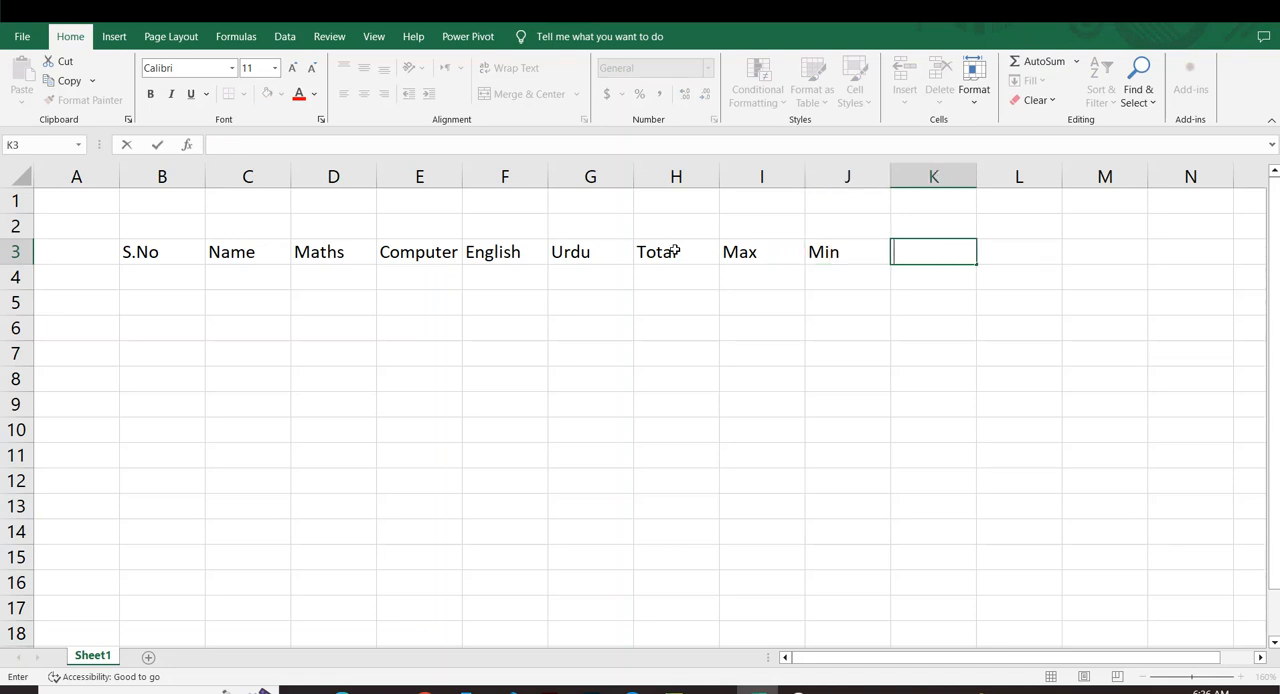
pyautogui.write('Average')
pyautogui.press('Tab')
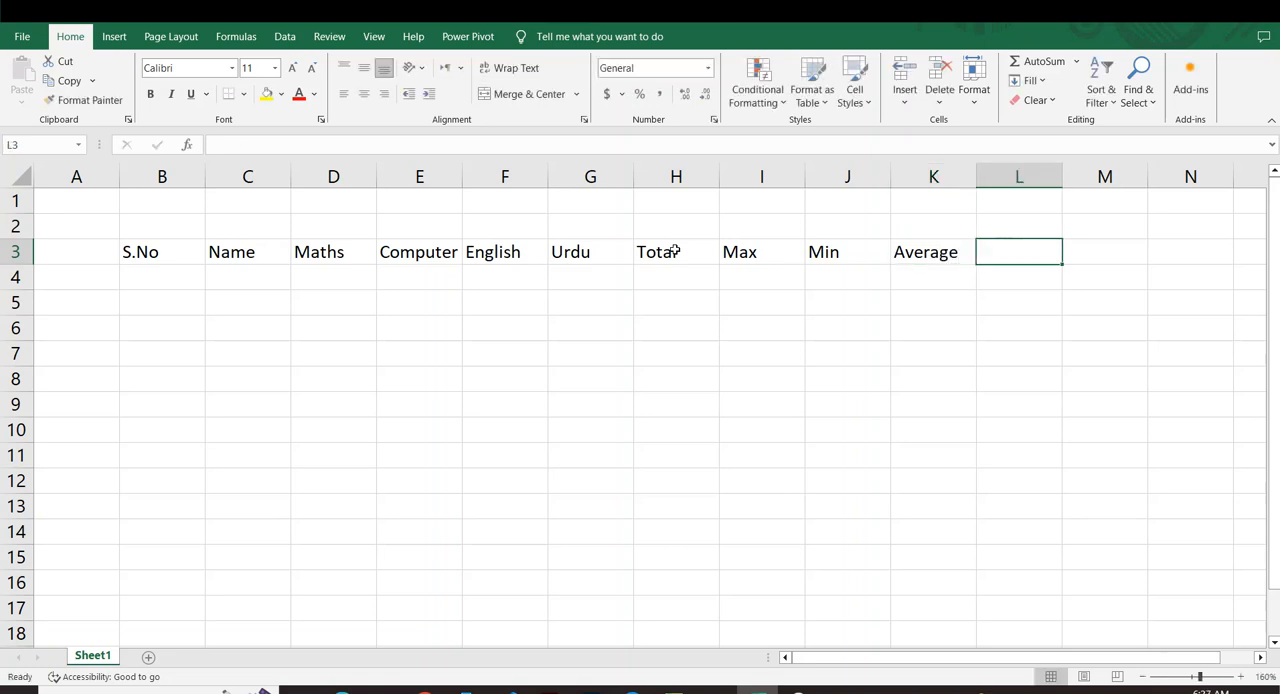
pyautogui.write('Couy')
pyautogui.press('BackSpace')
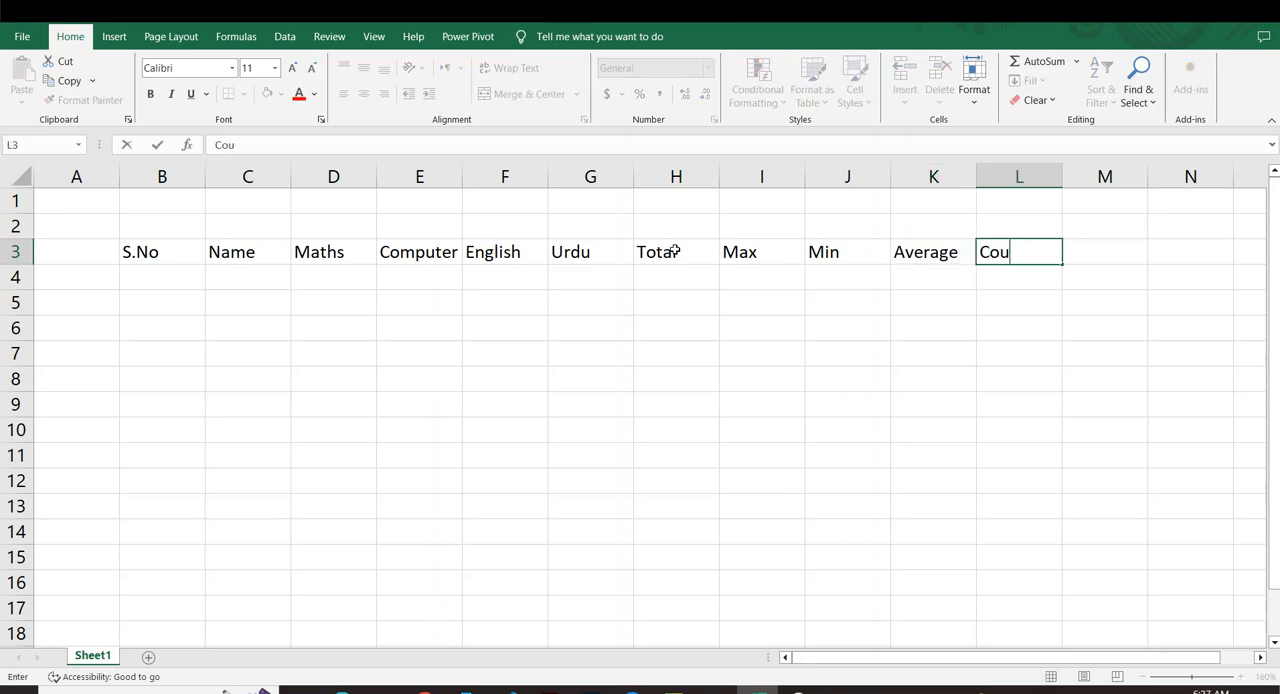
pyautogui.write('nt')
pyautogui.click(738, 276)
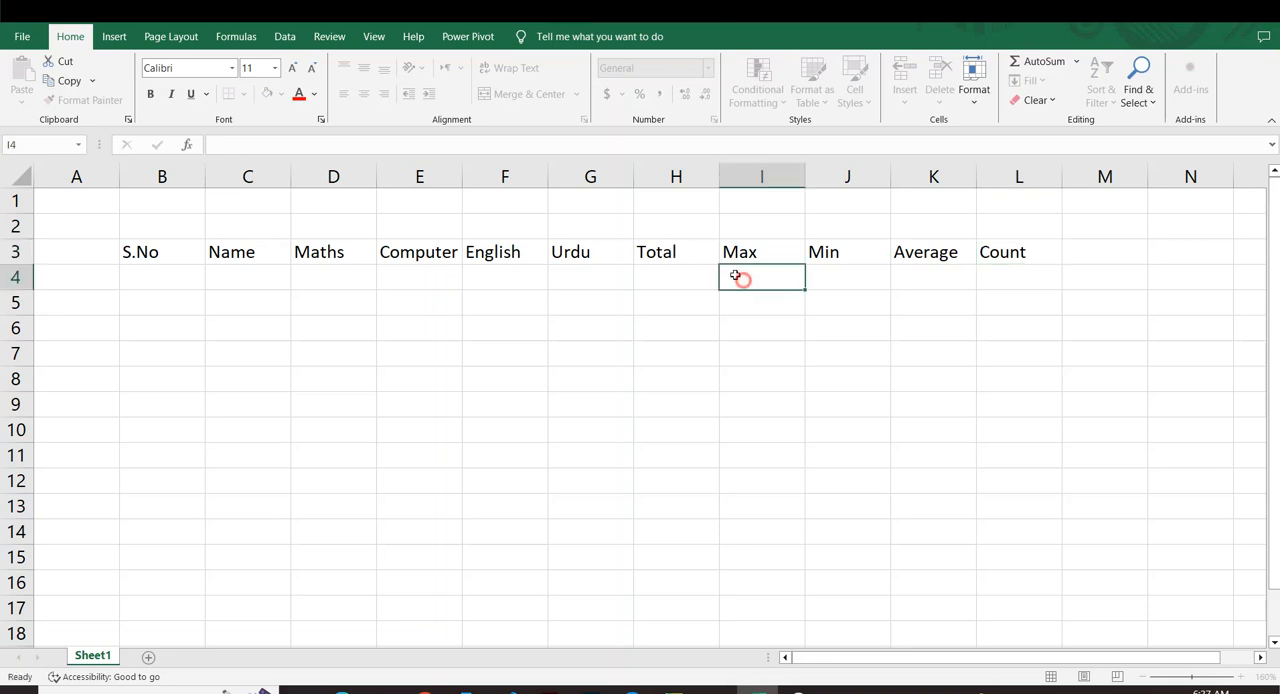
pyautogui.click(660, 254)
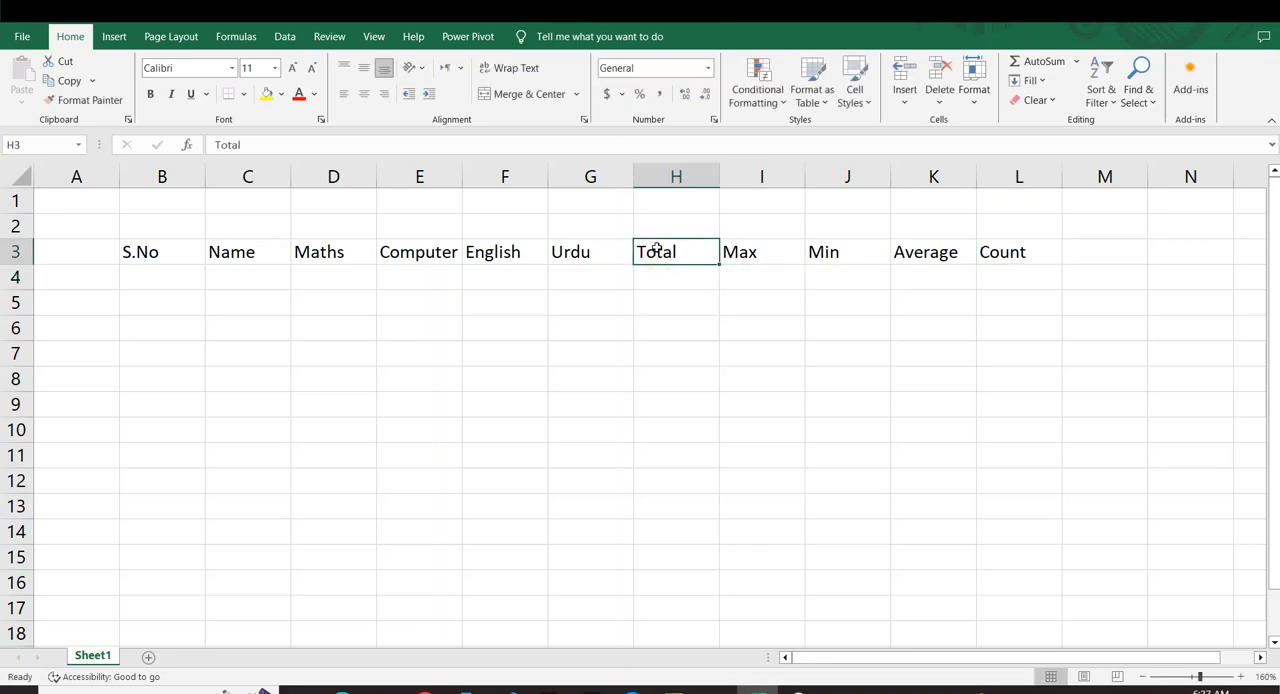
pyautogui.click(737, 257)
pyautogui.click(817, 260)
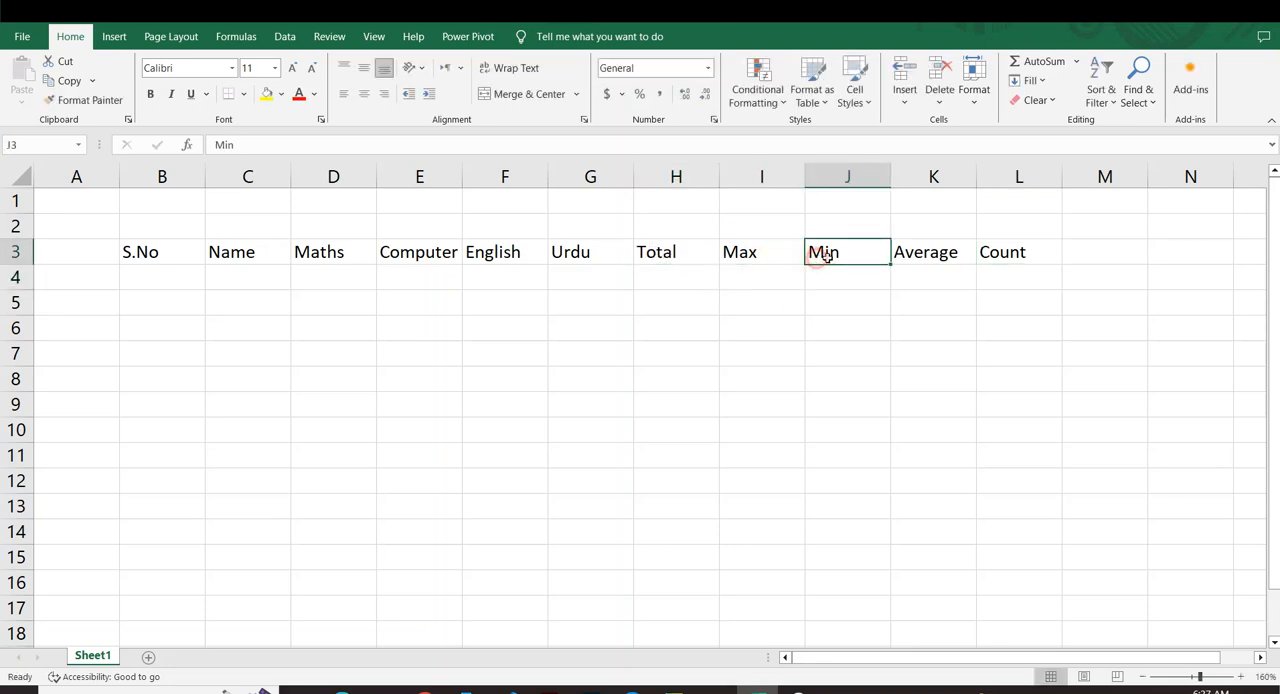
pyautogui.click(945, 259)
pyautogui.click(1027, 251)
pyautogui.click(530, 355)
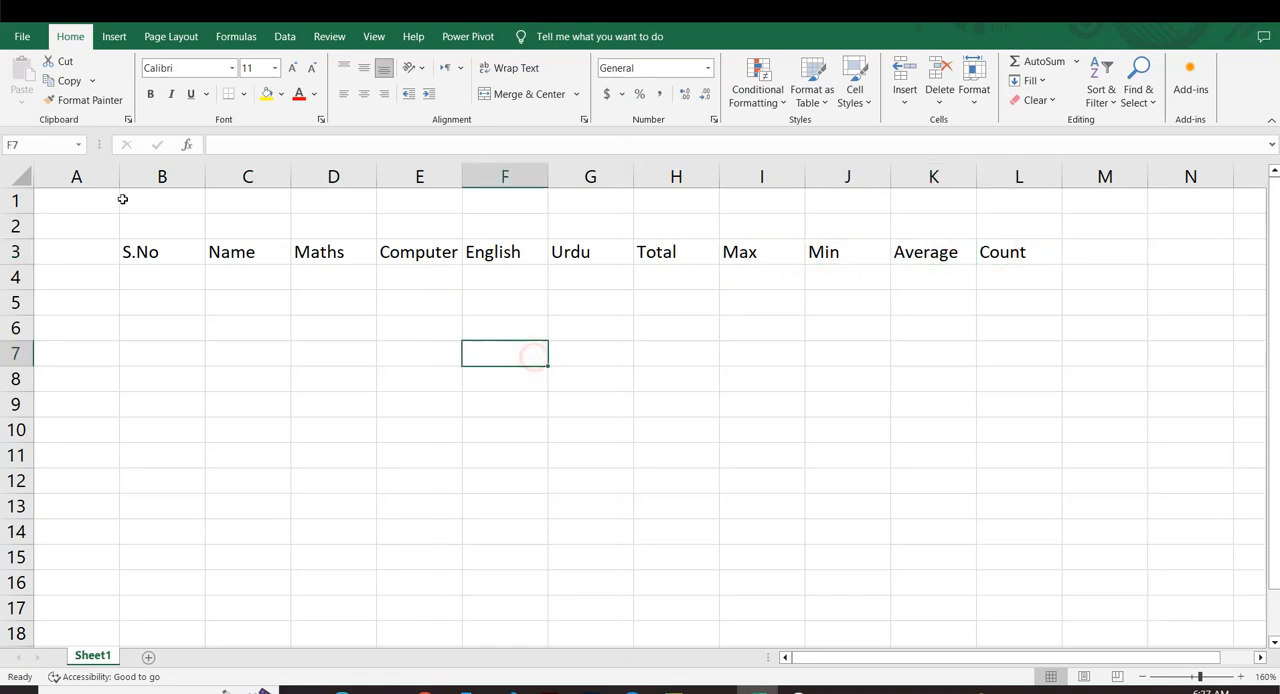
# Apply all borders to the table range B3:L15.
pyautogui.moveTo(122, 256); pyautogui.dragTo(1006, 550)
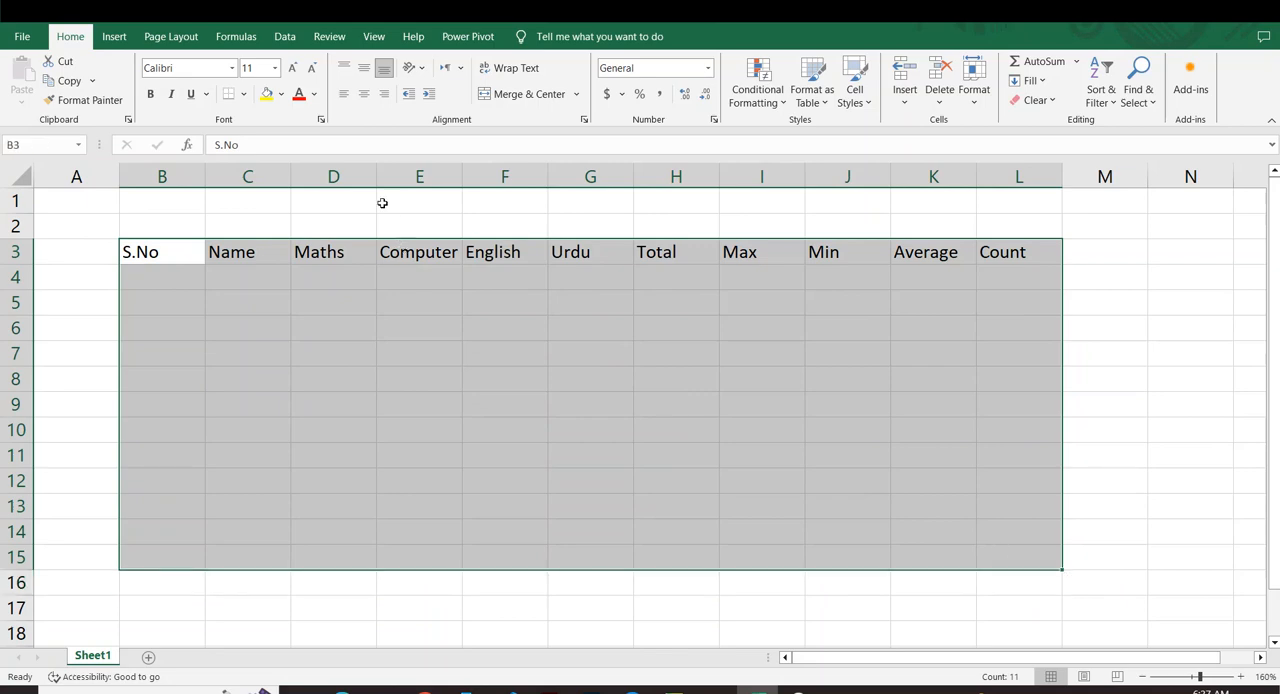
pyautogui.click(242, 94)
pyautogui.click(260, 241)
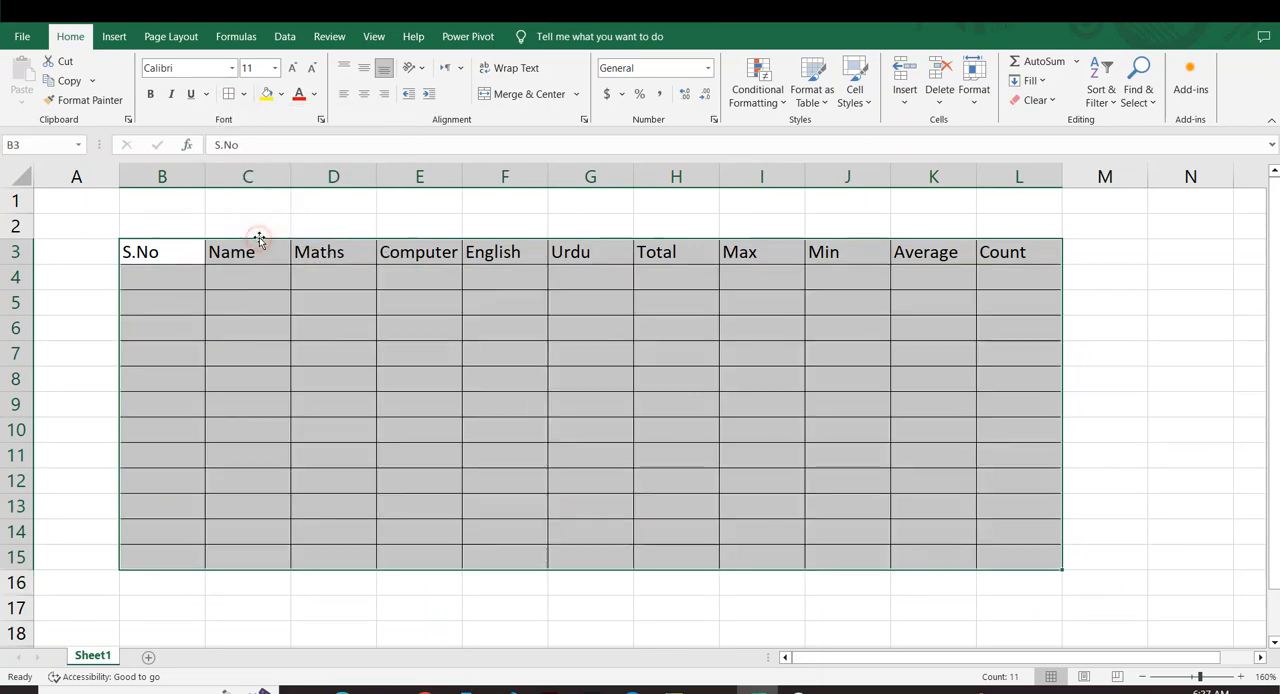
pyautogui.click(988, 332)
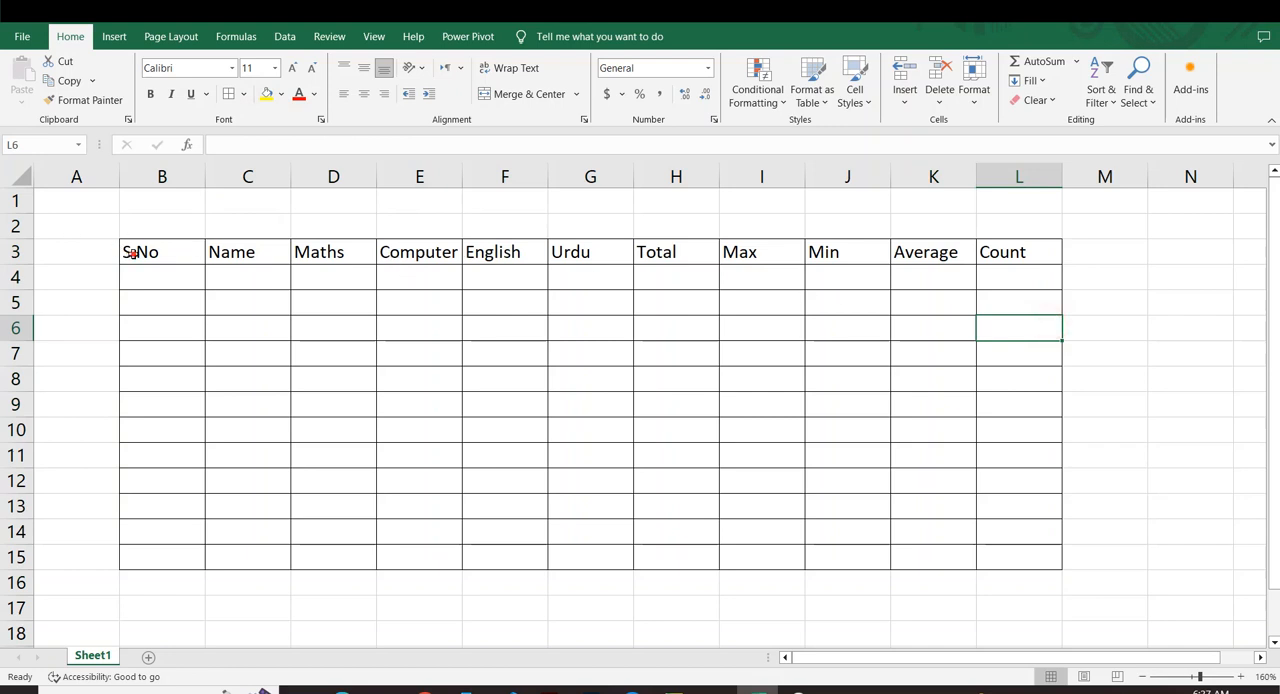
pyautogui.moveTo(133, 254); pyautogui.dragTo(980, 265)
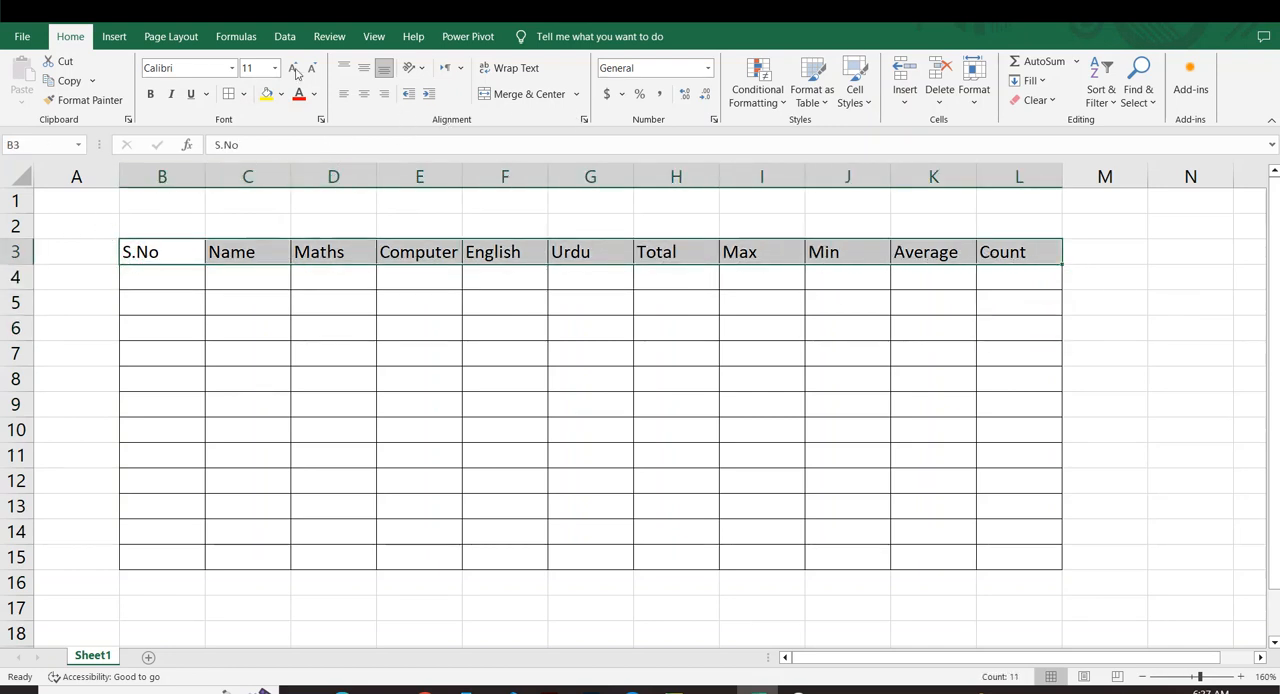
pyautogui.click(1086, 364)
pyautogui.click(335, 352)
# Try top, bottom and right alignment on the headings in B3:L3, settling on middle vertical and centered horizontal alignment.
pyautogui.moveTo(135, 257); pyautogui.dragTo(1051, 257)
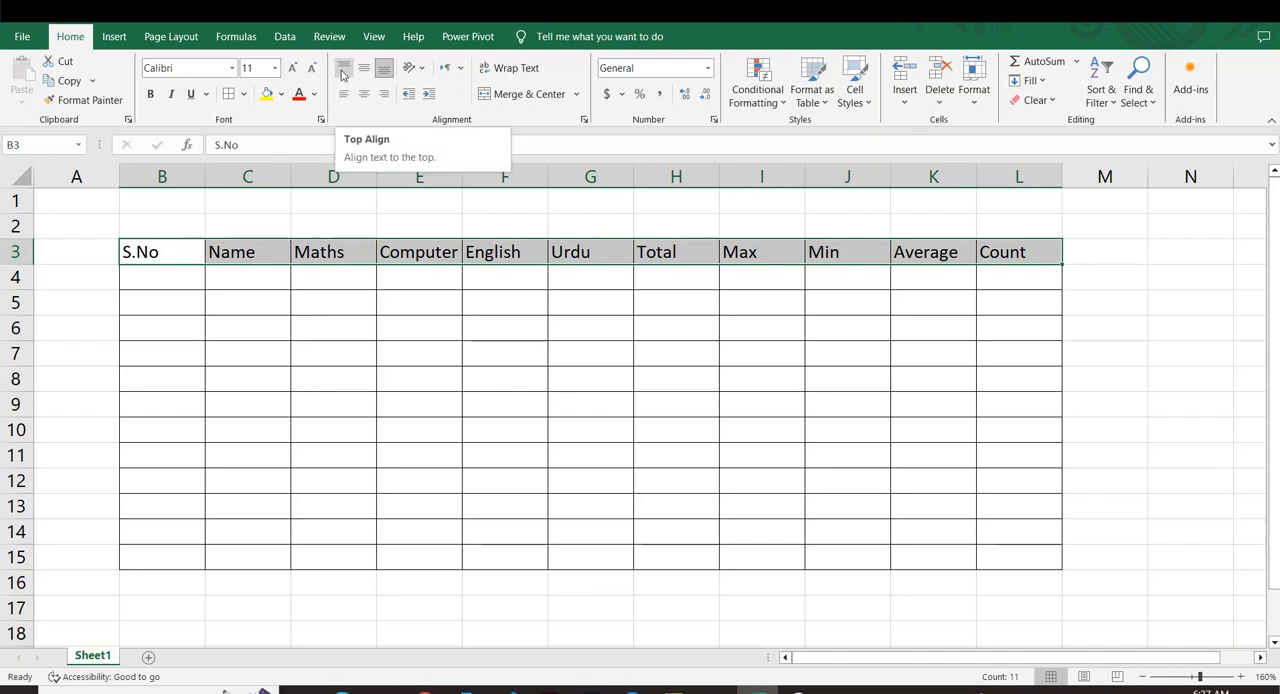
pyautogui.click(342, 75)
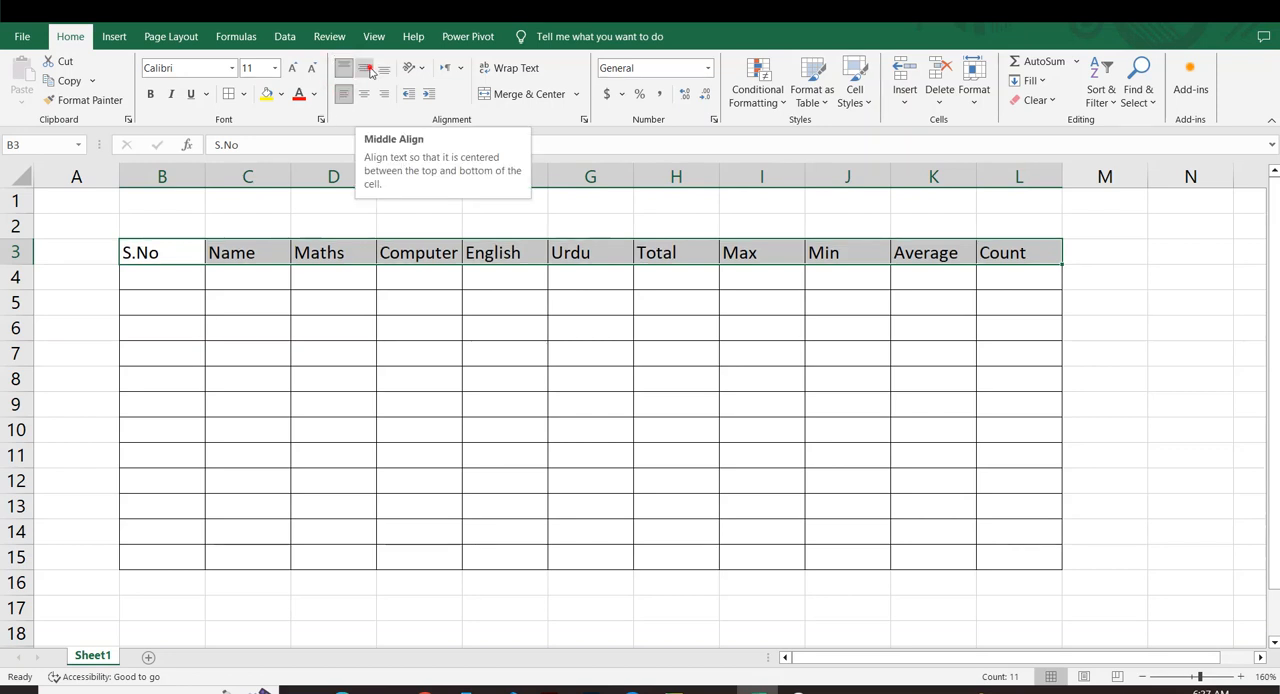
pyautogui.click(368, 70)
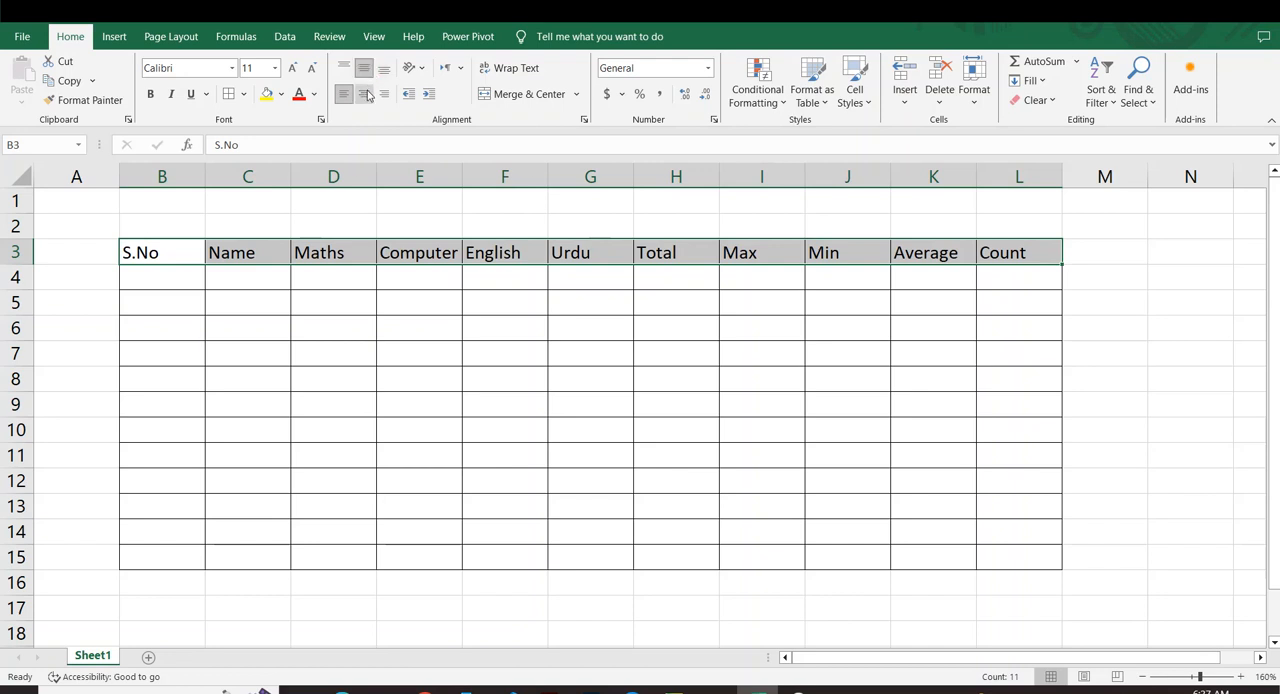
pyautogui.click(368, 94)
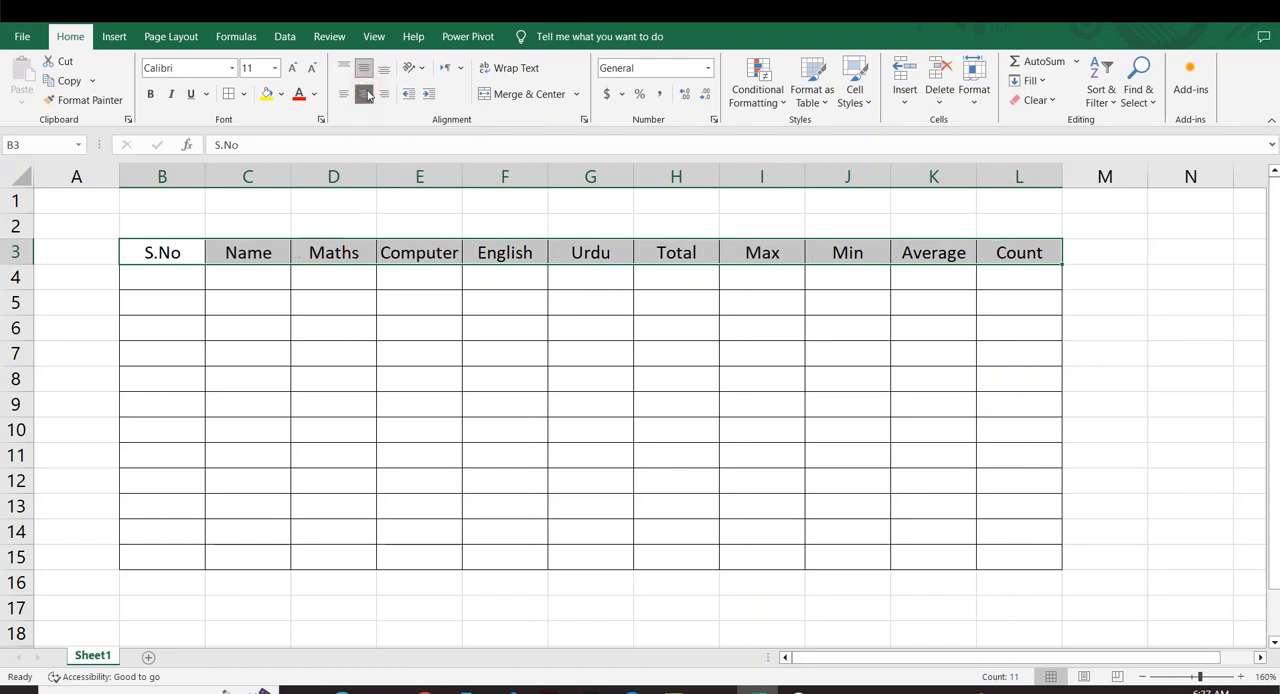
pyautogui.click(384, 68)
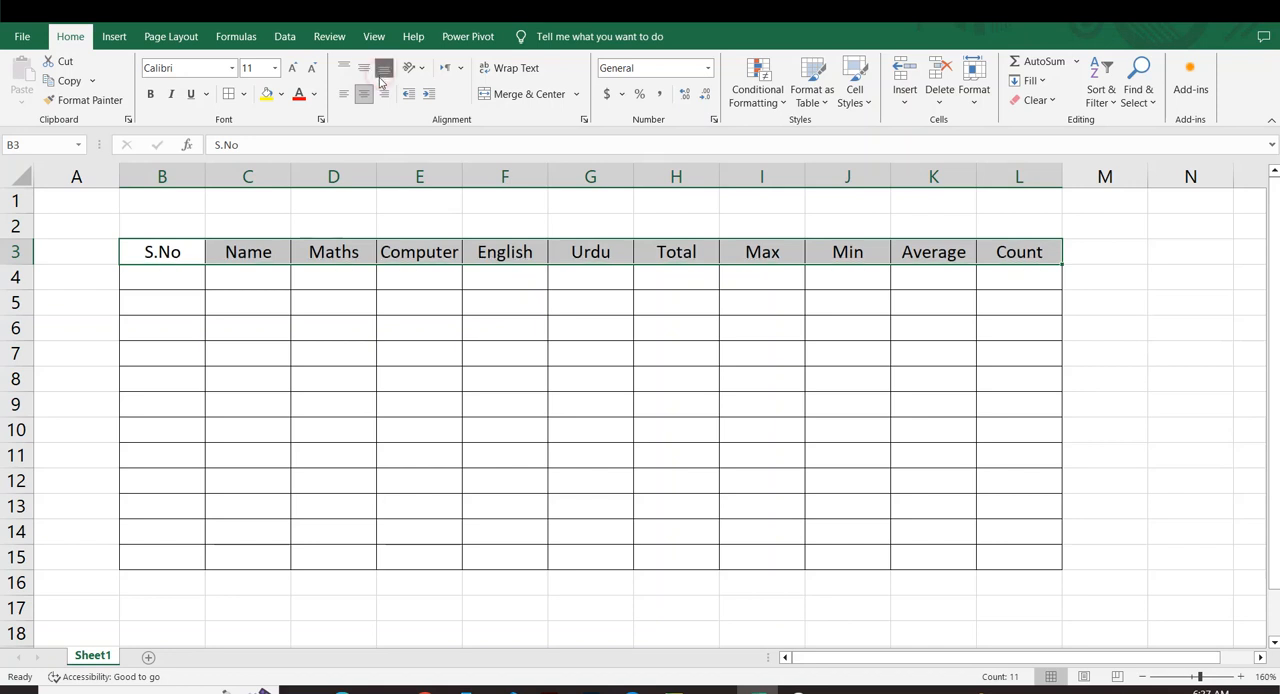
pyautogui.click(384, 94)
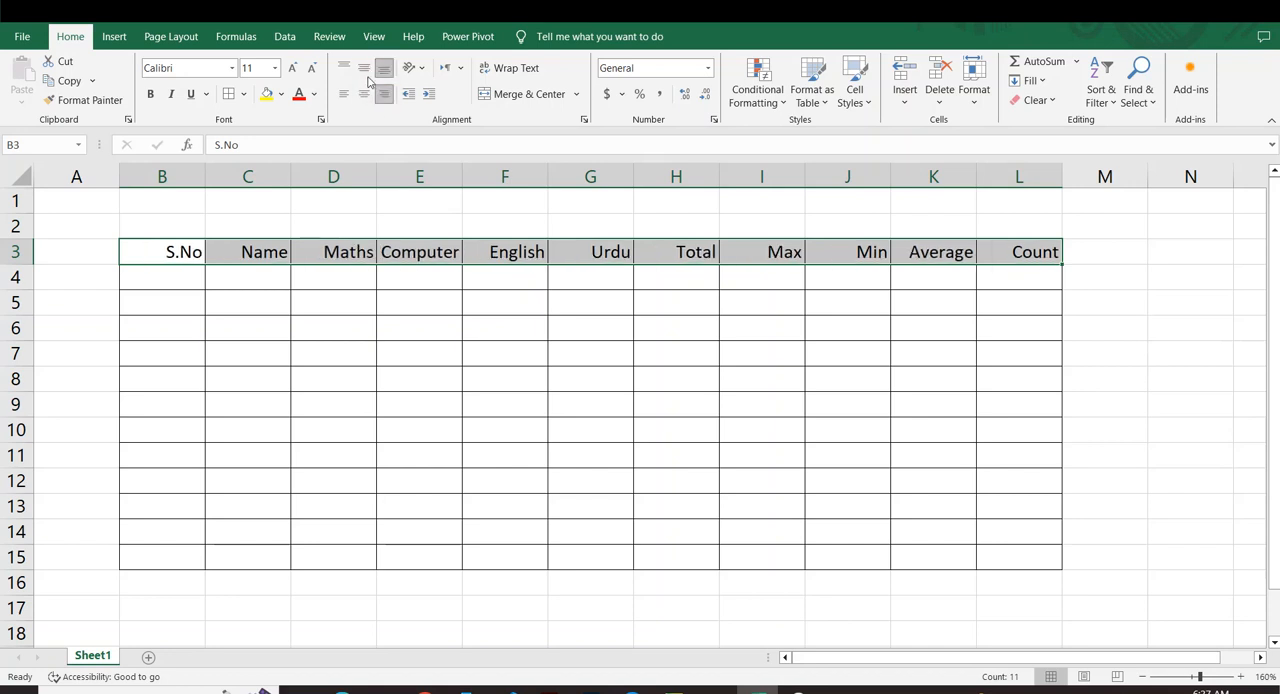
pyautogui.click(364, 68)
pyautogui.click(364, 95)
pyautogui.click(366, 275)
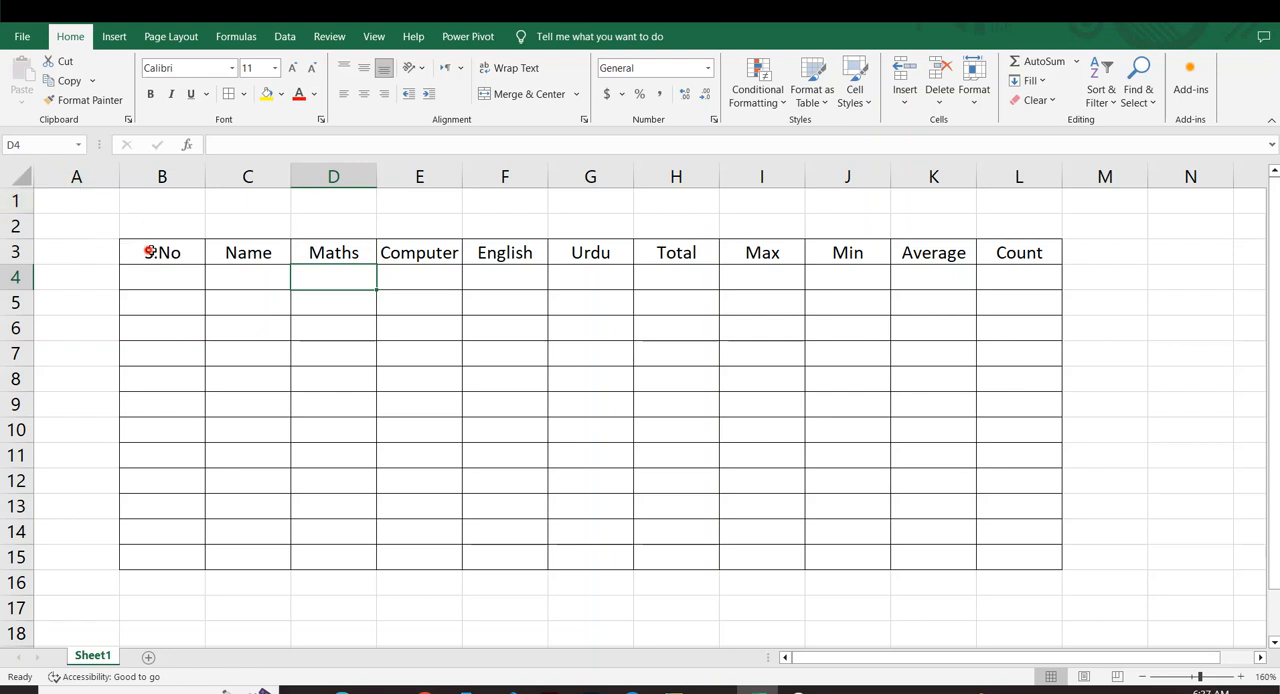
# Make the headings in B3:L3 bold.
pyautogui.moveTo(148, 251)
pyautogui.mouseDown()
pyautogui.moveTo(926, 283)
pyautogui.moveTo(1046, 277)
pyautogui.moveTo(1040, 262)
pyautogui.mouseUp()
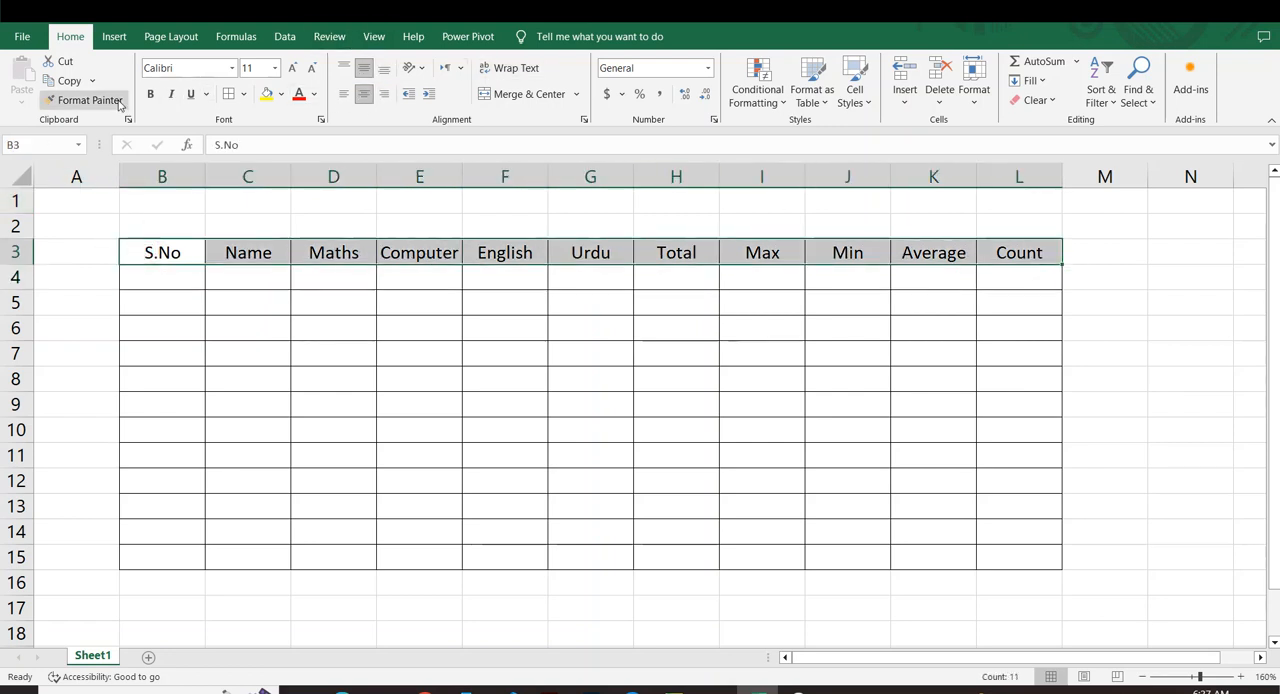
pyautogui.click(151, 94)
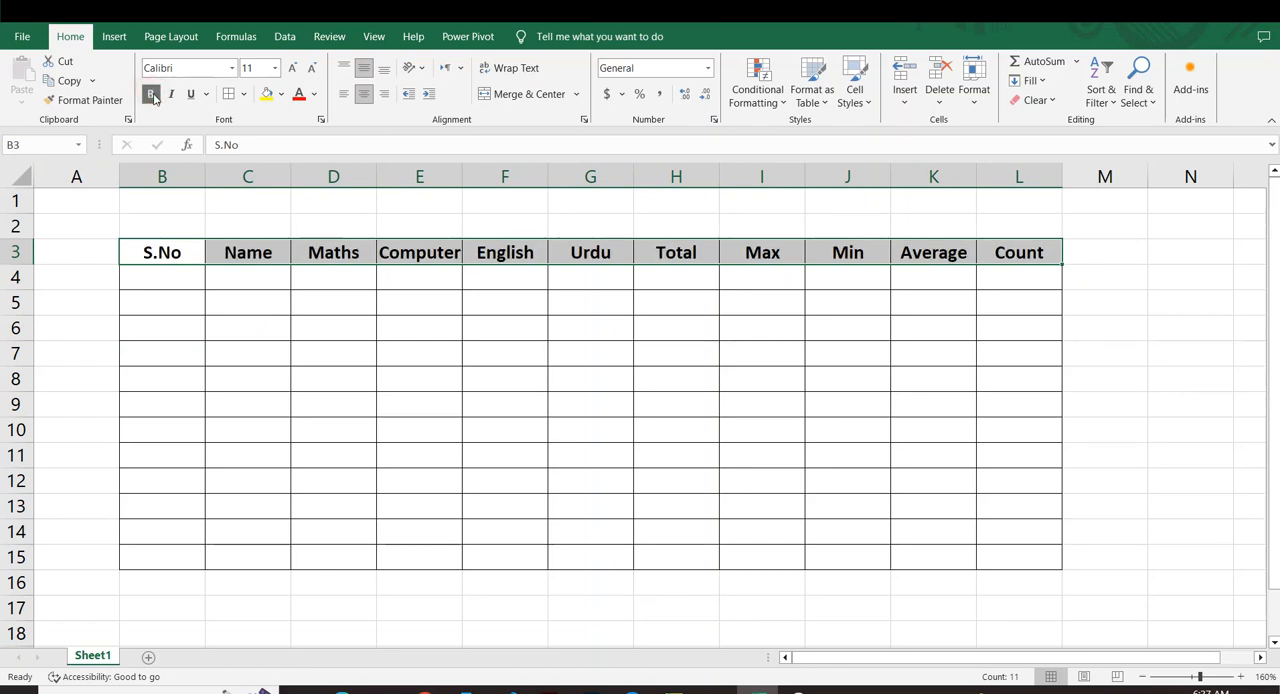
# Fill the heading cells B3:L3 with yellow.
pyautogui.click(266, 94)
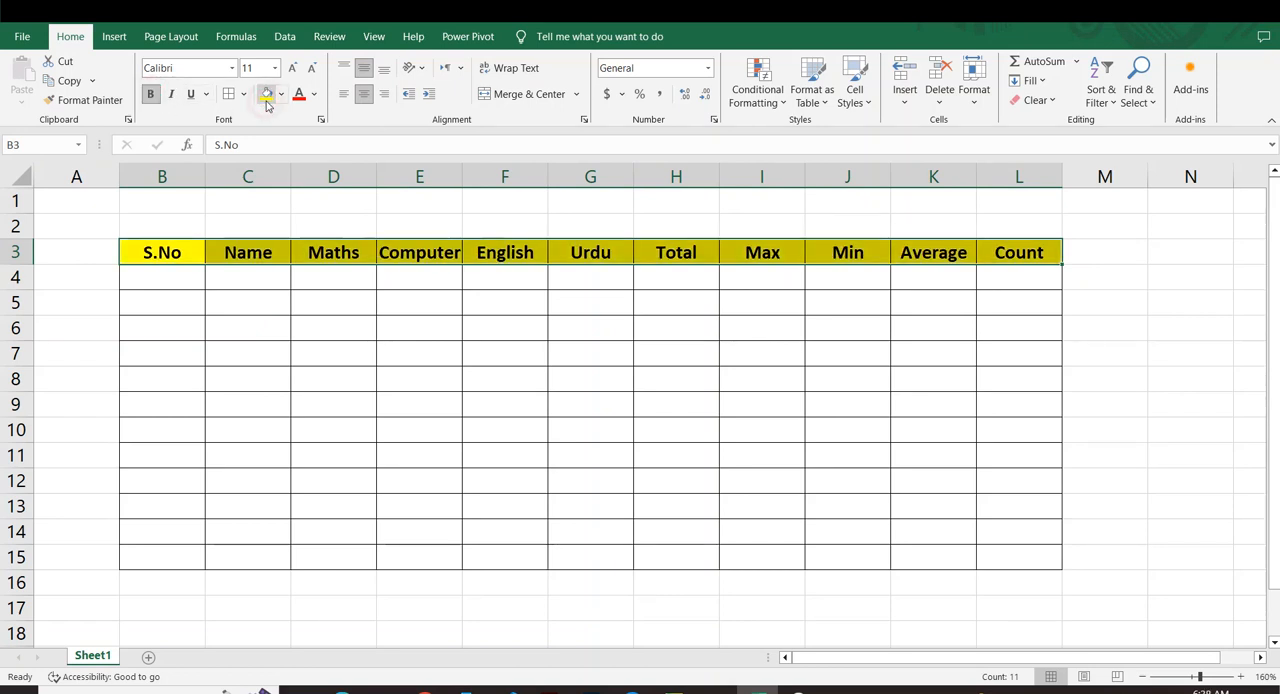
pyautogui.click(554, 338)
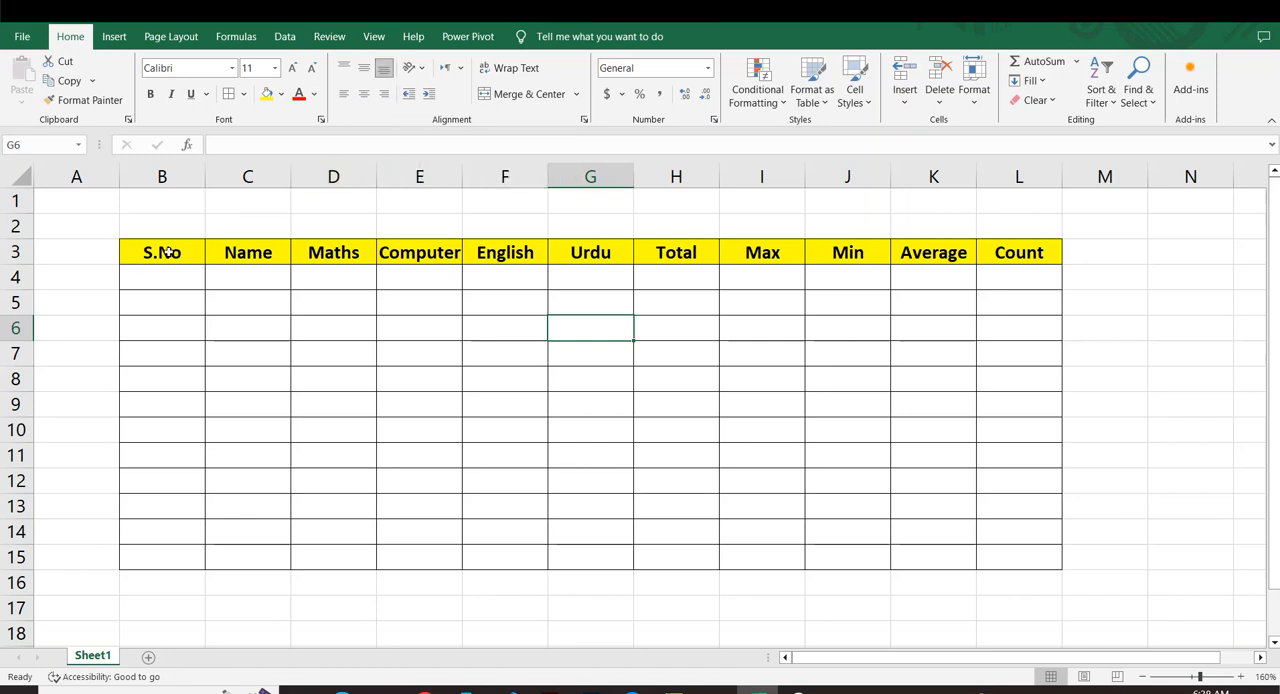
# Try increasing and decreasing the indent of the Name heading in C3, and set its text direction to Right-to-Left.
pyautogui.click(228, 253)
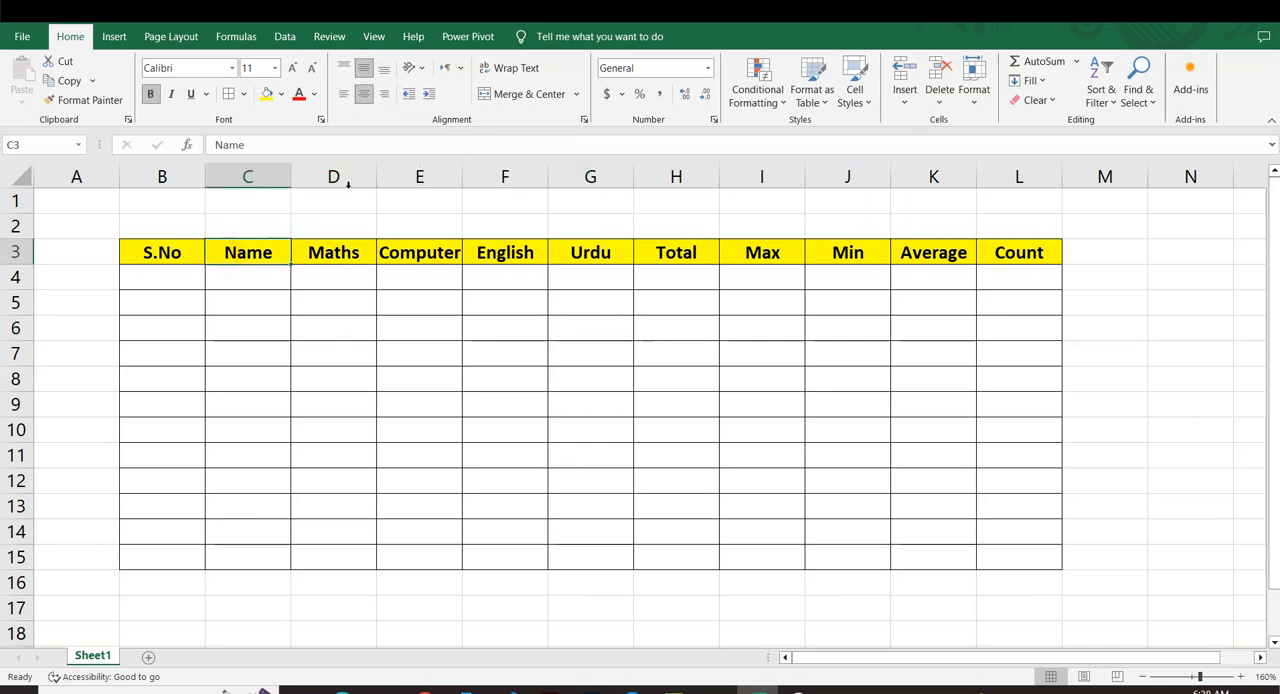
pyautogui.click(428, 95)
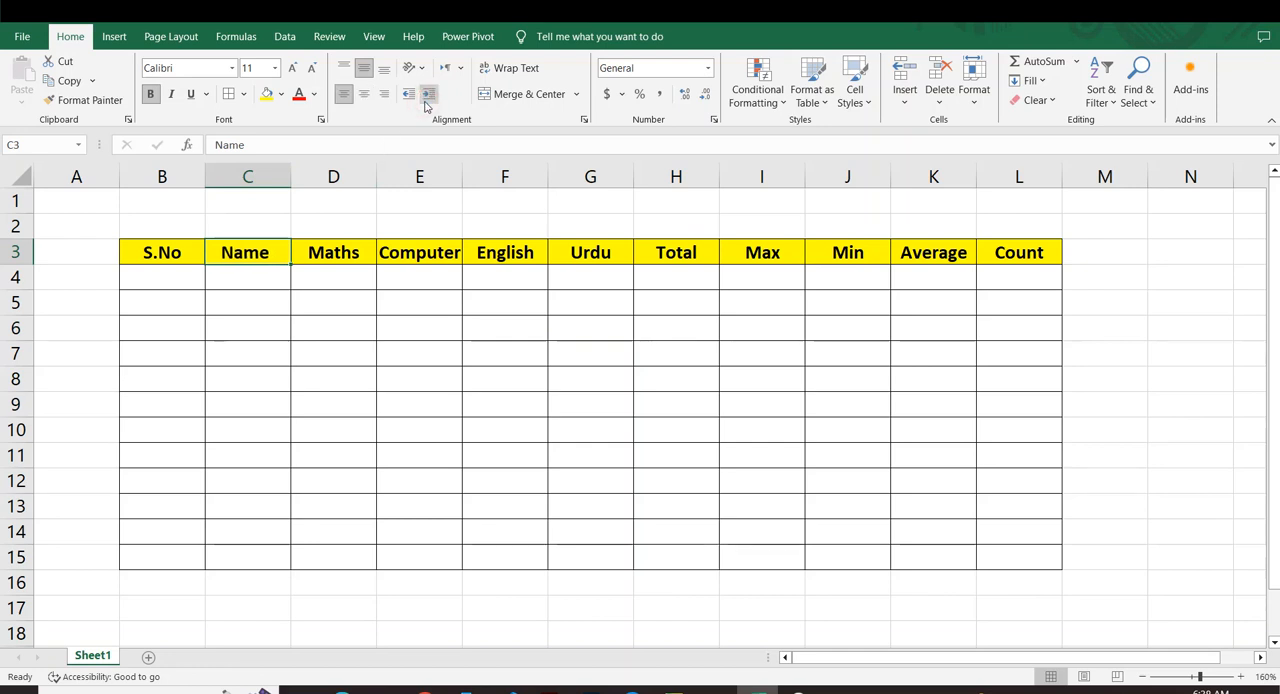
pyautogui.click(426, 102)
pyautogui.click(410, 97)
pyautogui.click(462, 68)
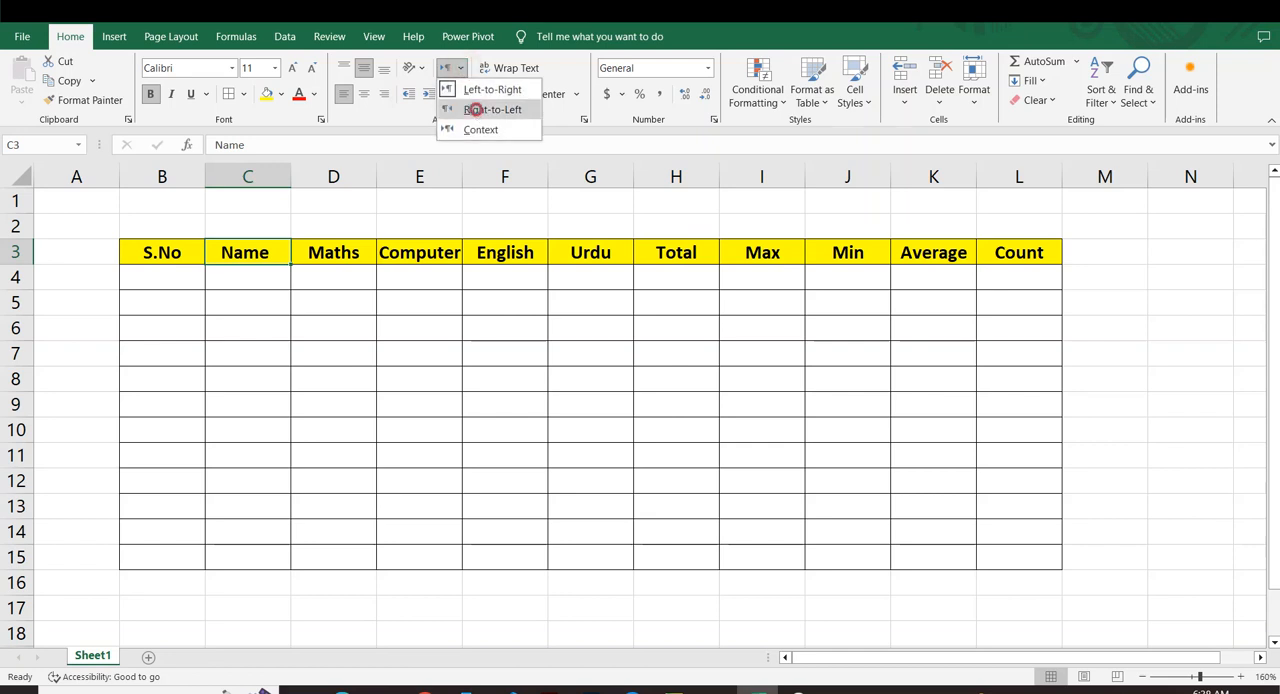
pyautogui.click(472, 109)
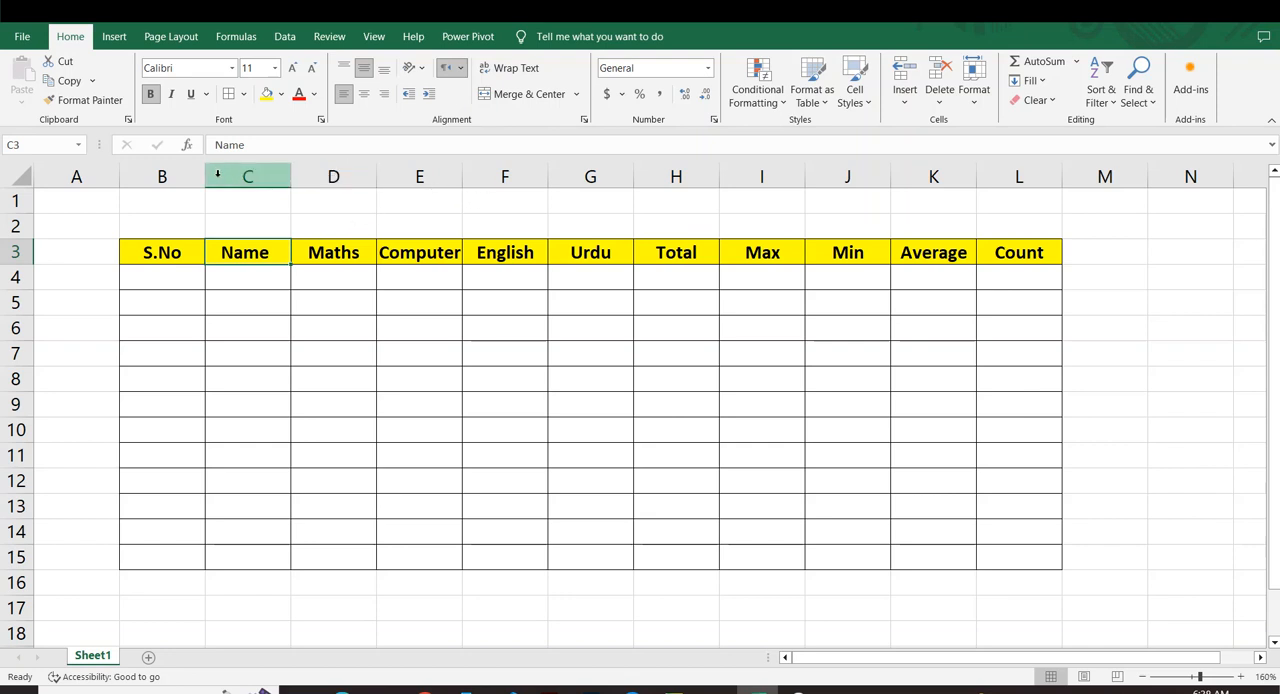
# Merge and center the cells B1:L2 above the table headings.
pyautogui.moveTo(183, 217); pyautogui.dragTo(505, 228)
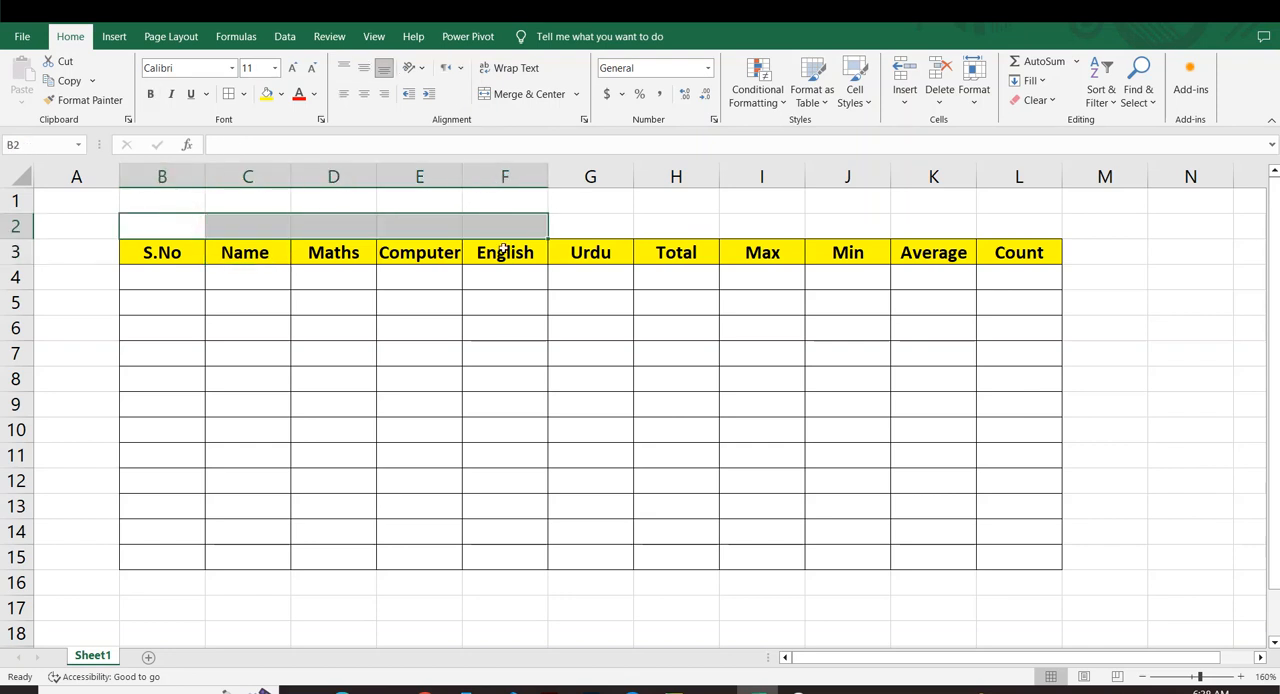
pyautogui.click(229, 220)
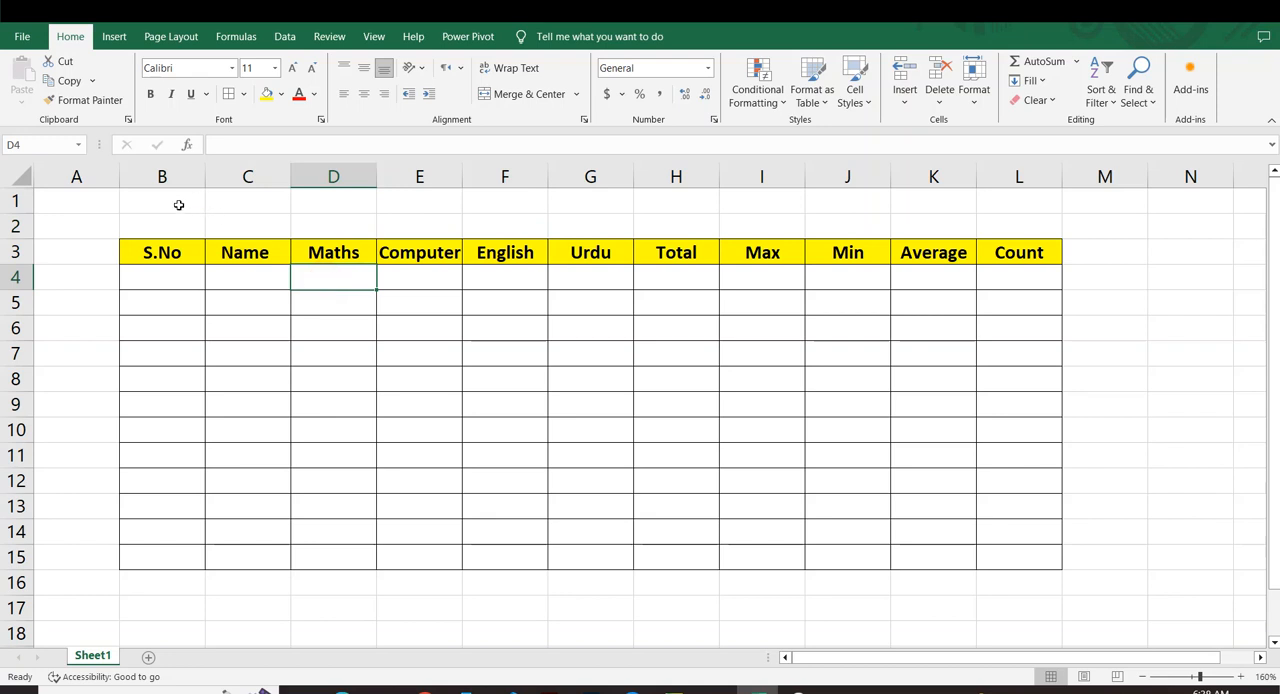
pyautogui.moveTo(177, 206); pyautogui.dragTo(980, 236)
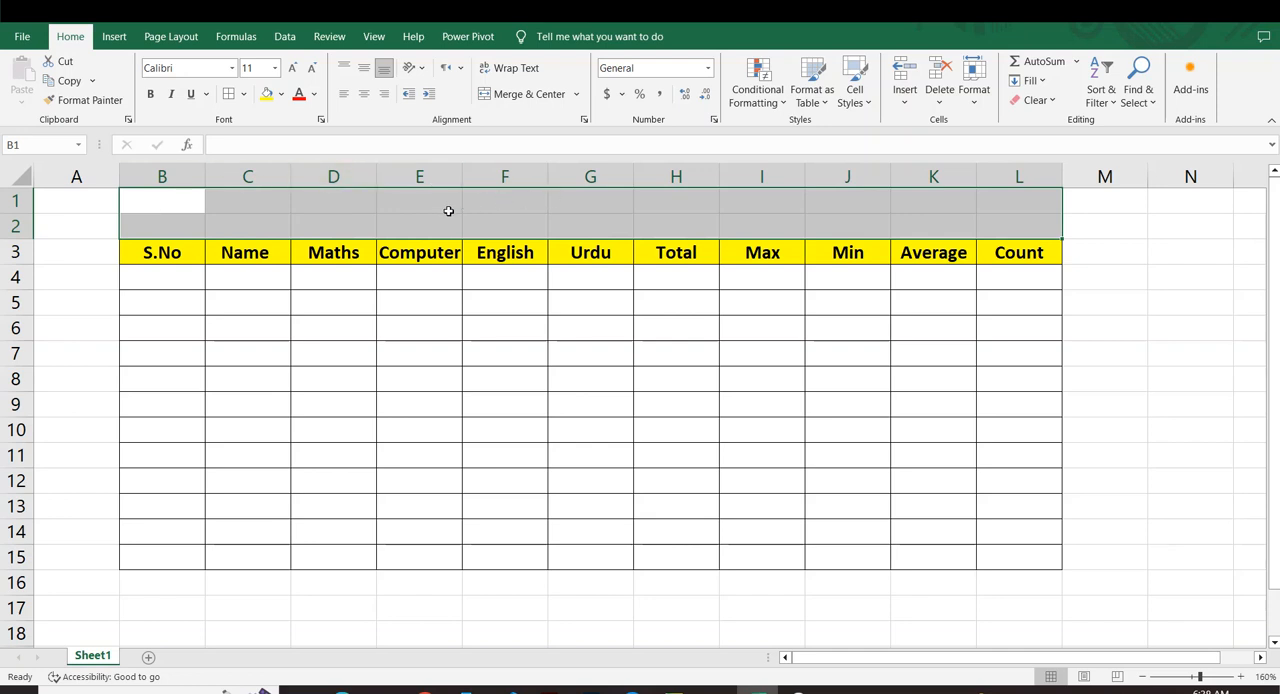
pyautogui.click(520, 98)
pyautogui.click(591, 284)
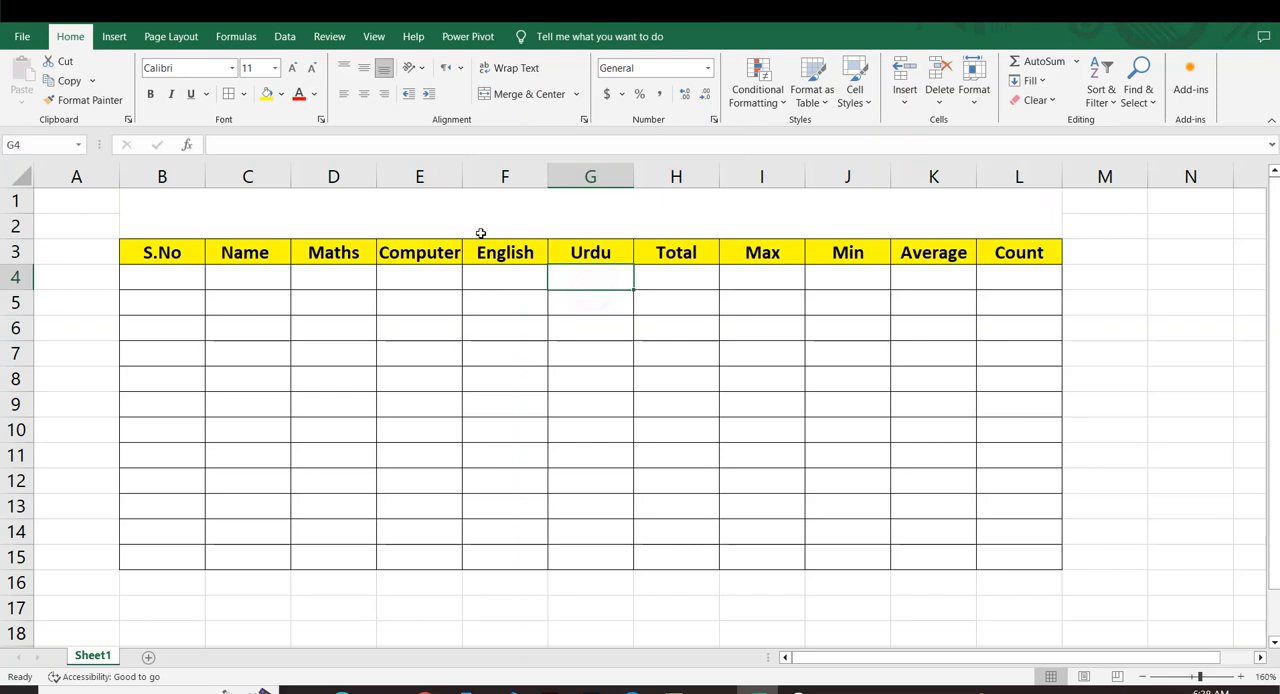
pyautogui.click(266, 222)
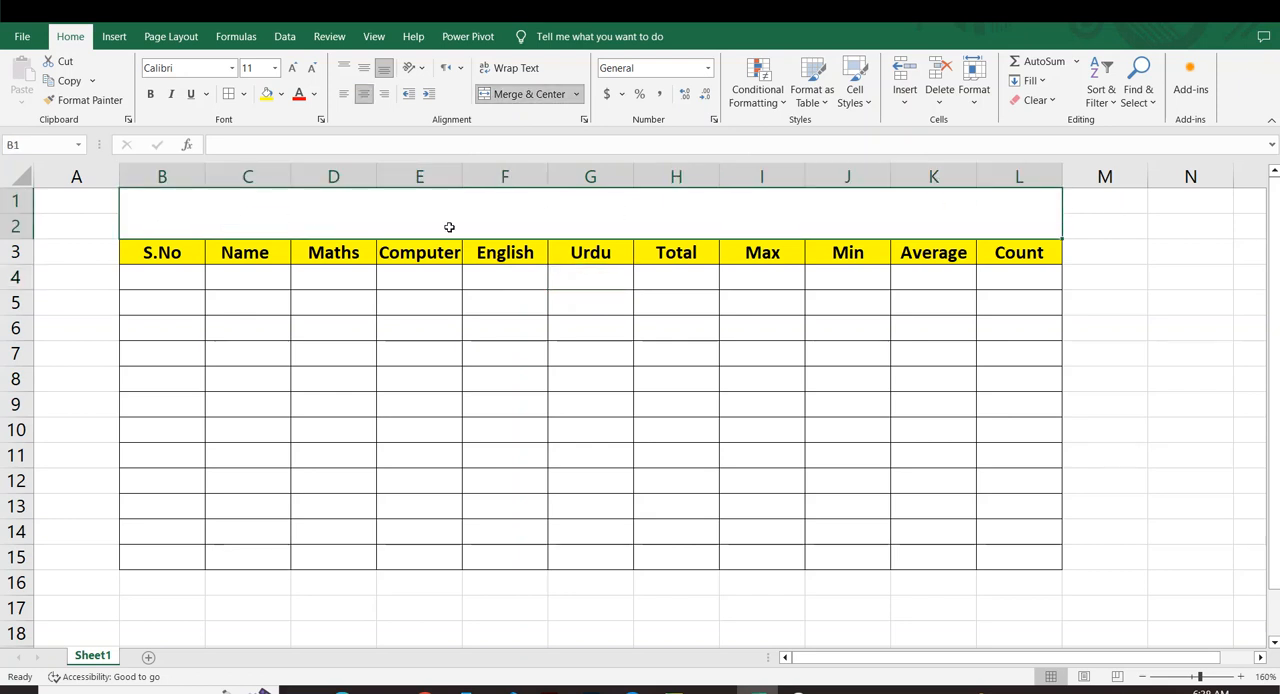
pyautogui.click(542, 322)
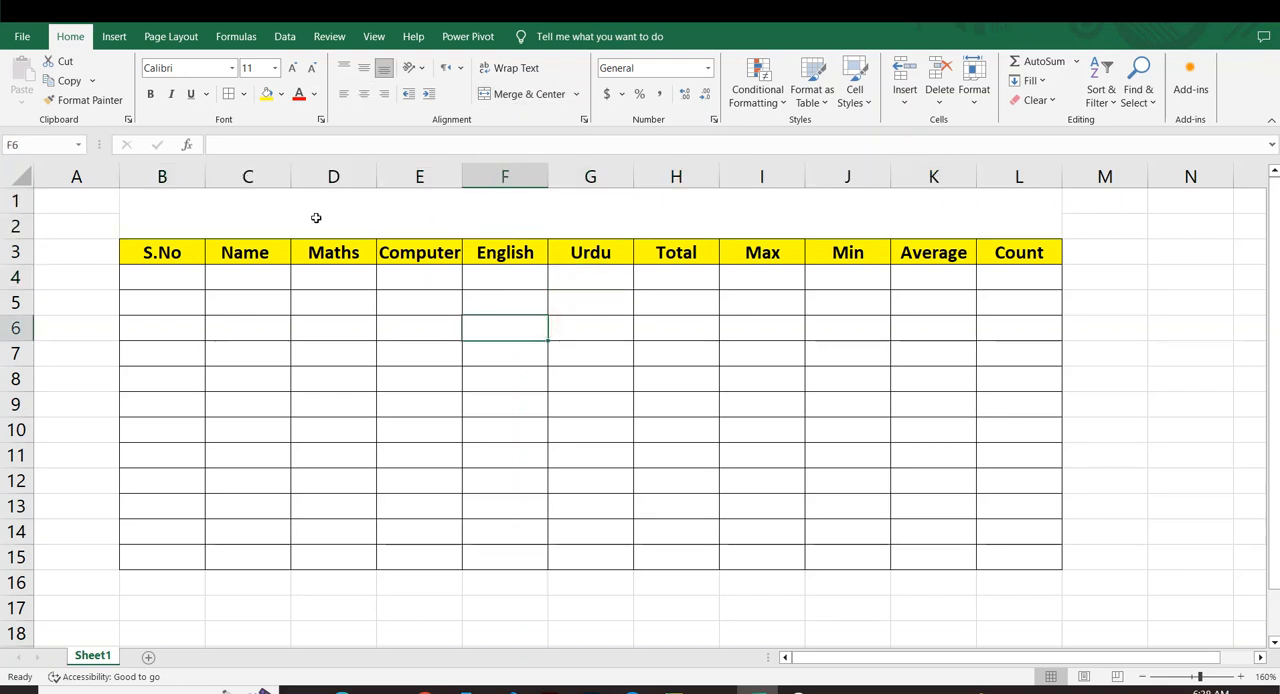
# Merge the cells M5:N6 beside the table row by row with Merge Across.
pyautogui.click(320, 217)
pyautogui.click(576, 94)
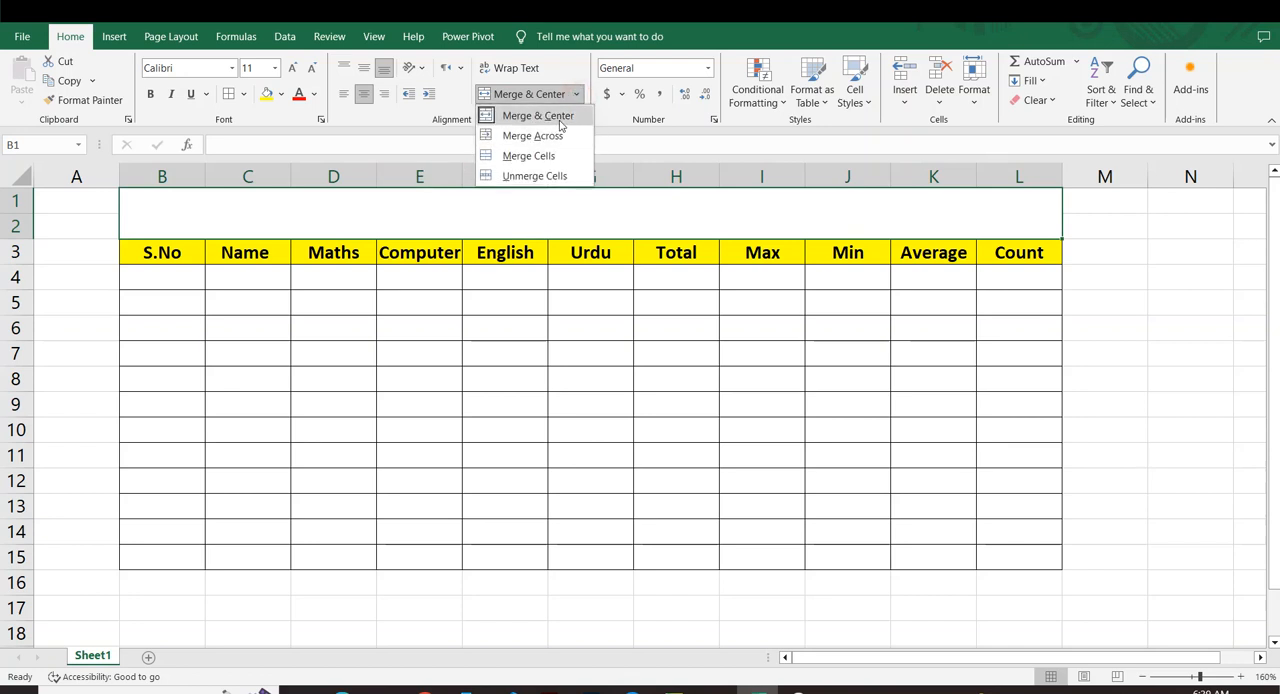
pyautogui.click(943, 329)
pyautogui.moveTo(1134, 294); pyautogui.dragTo(1223, 337)
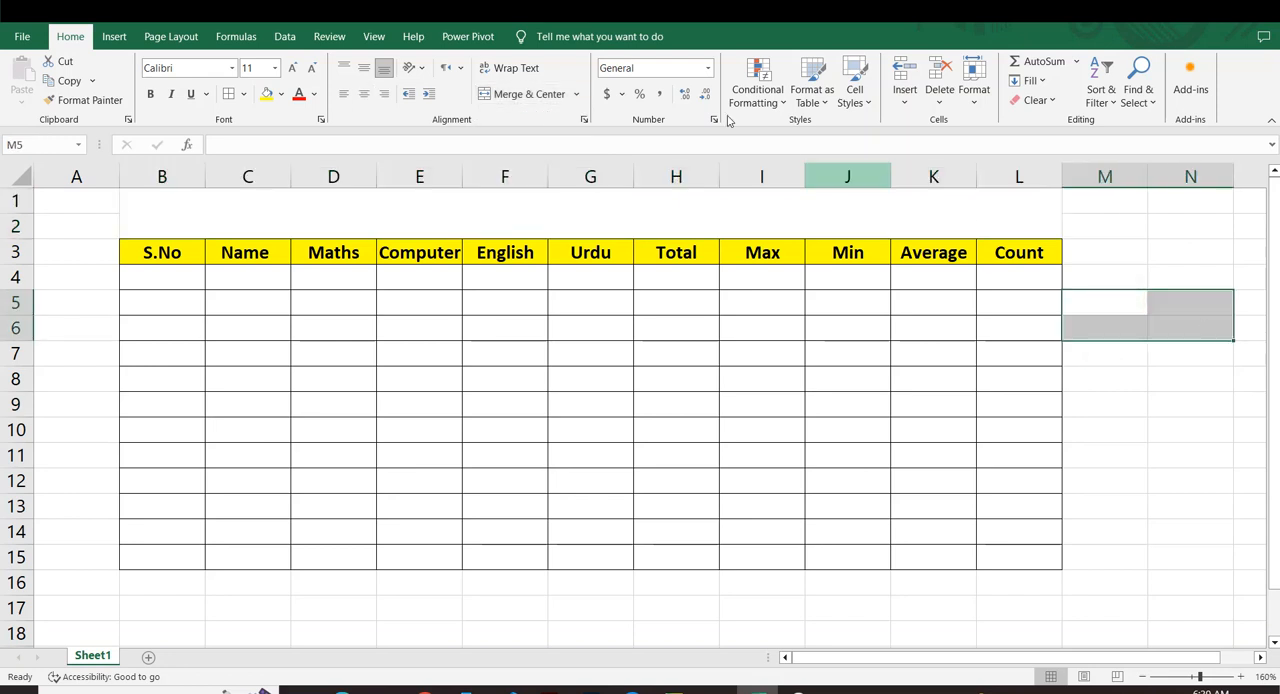
pyautogui.click(576, 94)
pyautogui.click(556, 118)
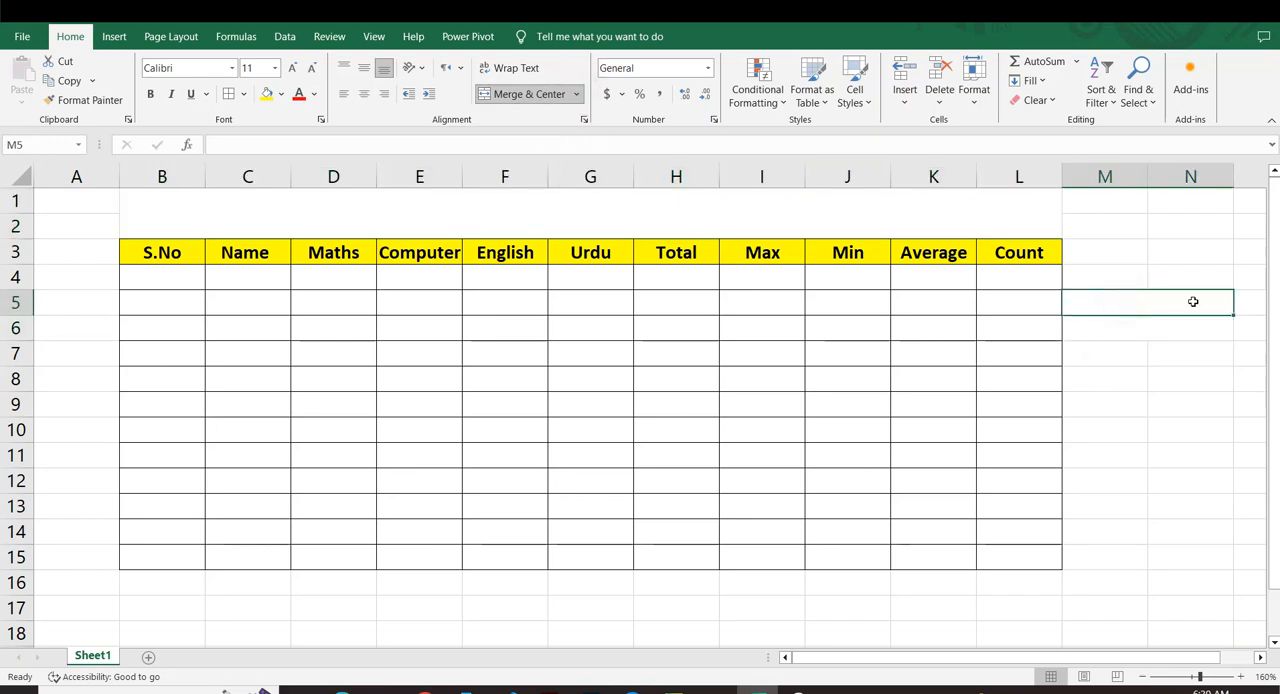
pyautogui.moveTo(1149, 361); pyautogui.dragTo(1143, 350)
pyautogui.moveTo(1113, 306); pyautogui.dragTo(1152, 325)
pyautogui.click(1160, 383)
pyautogui.click(1157, 400)
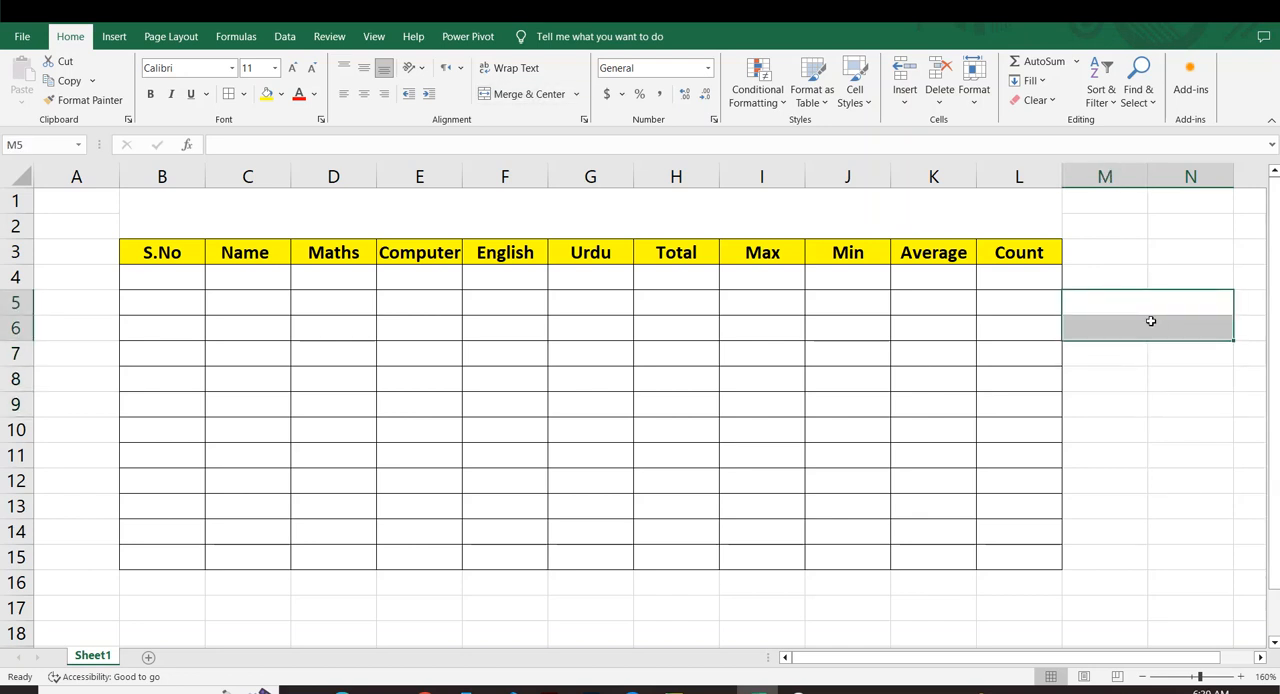
# Apply all borders to the two merged rows in M5:N6.
pyautogui.click(229, 93)
pyautogui.click(1086, 354)
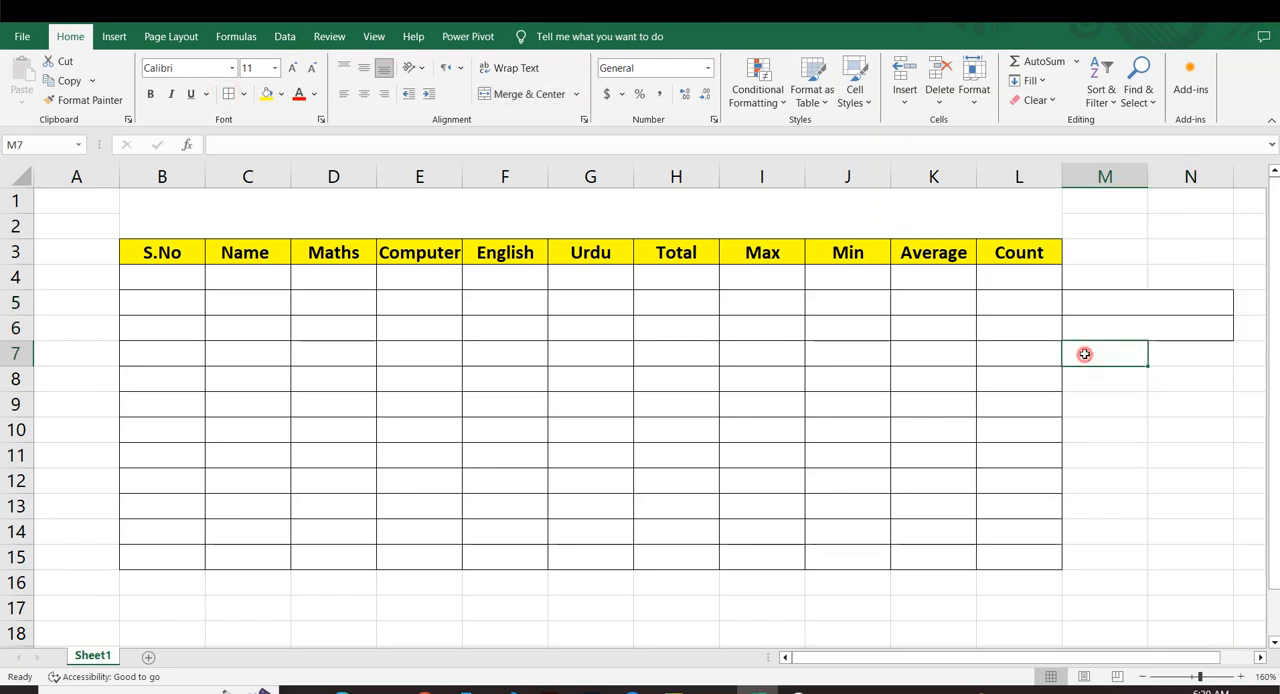
pyautogui.moveTo(1162, 299); pyautogui.dragTo(1149, 317)
pyautogui.click(1149, 403)
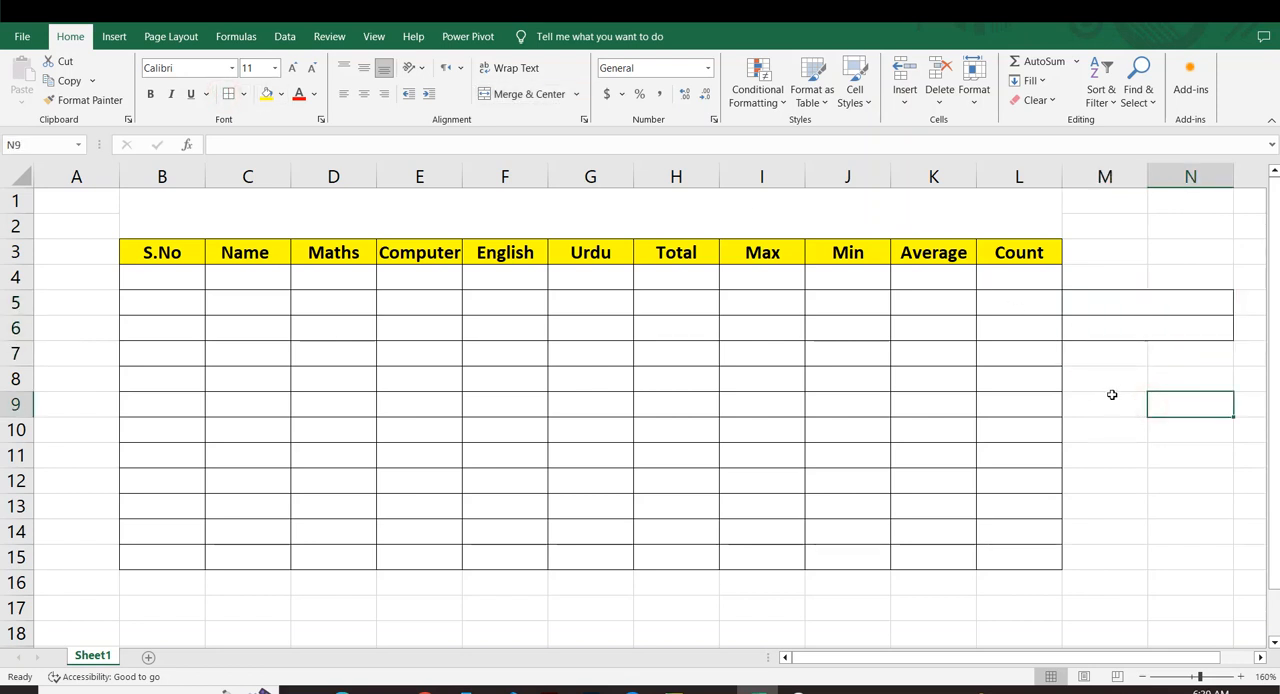
# Merge the range M8:N10 into one cell with Merge Cells.
pyautogui.moveTo(1109, 386); pyautogui.dragTo(1174, 429)
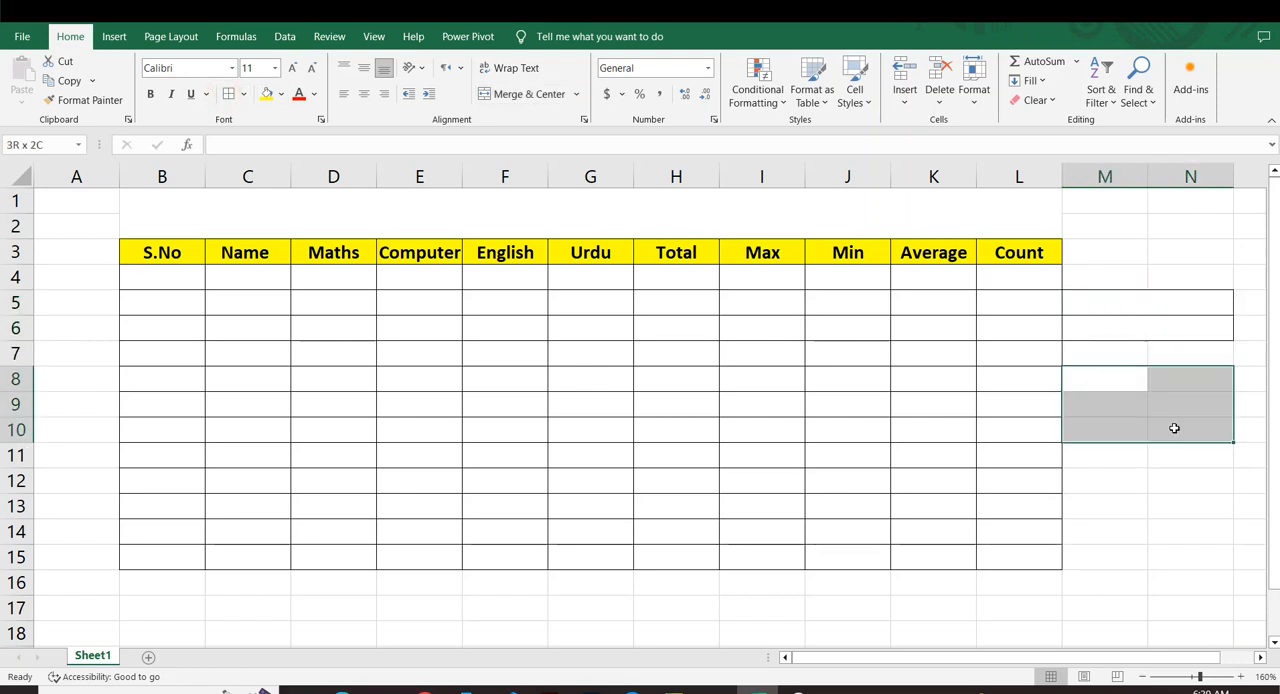
pyautogui.click(578, 94)
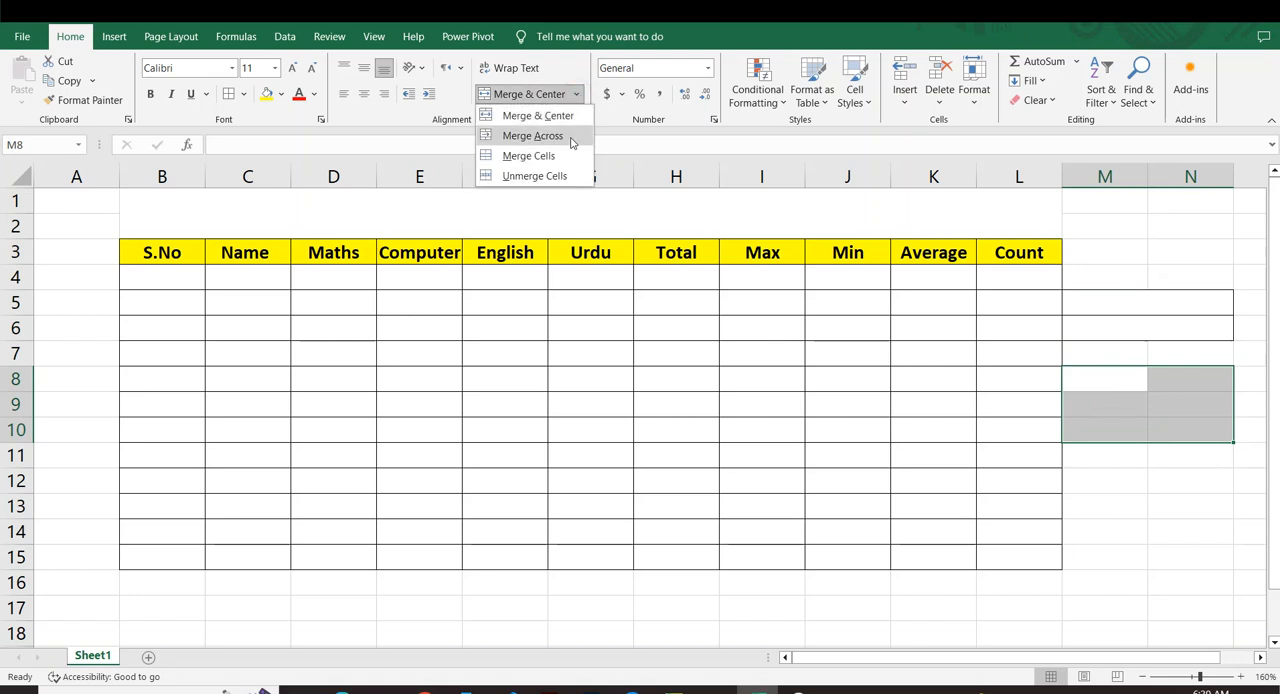
pyautogui.click(530, 156)
pyautogui.click(1219, 483)
pyautogui.click(1166, 391)
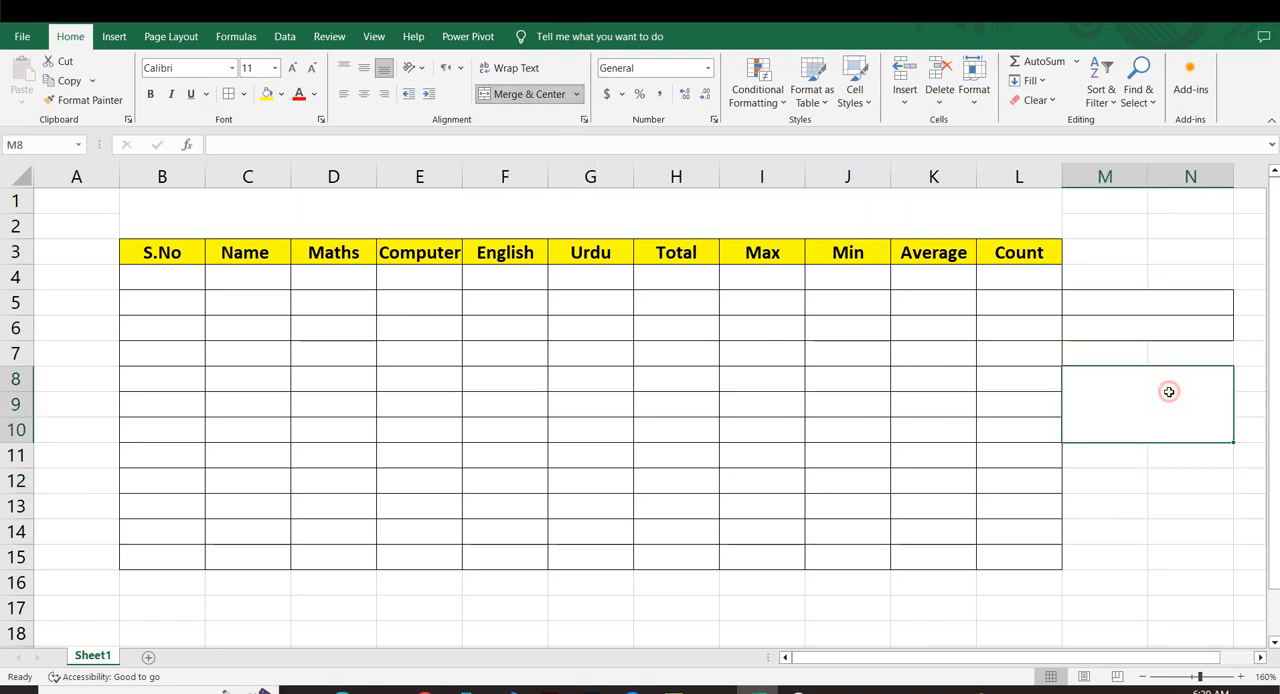
# Unmerge the merged block M8:N10.
pyautogui.click(482, 209)
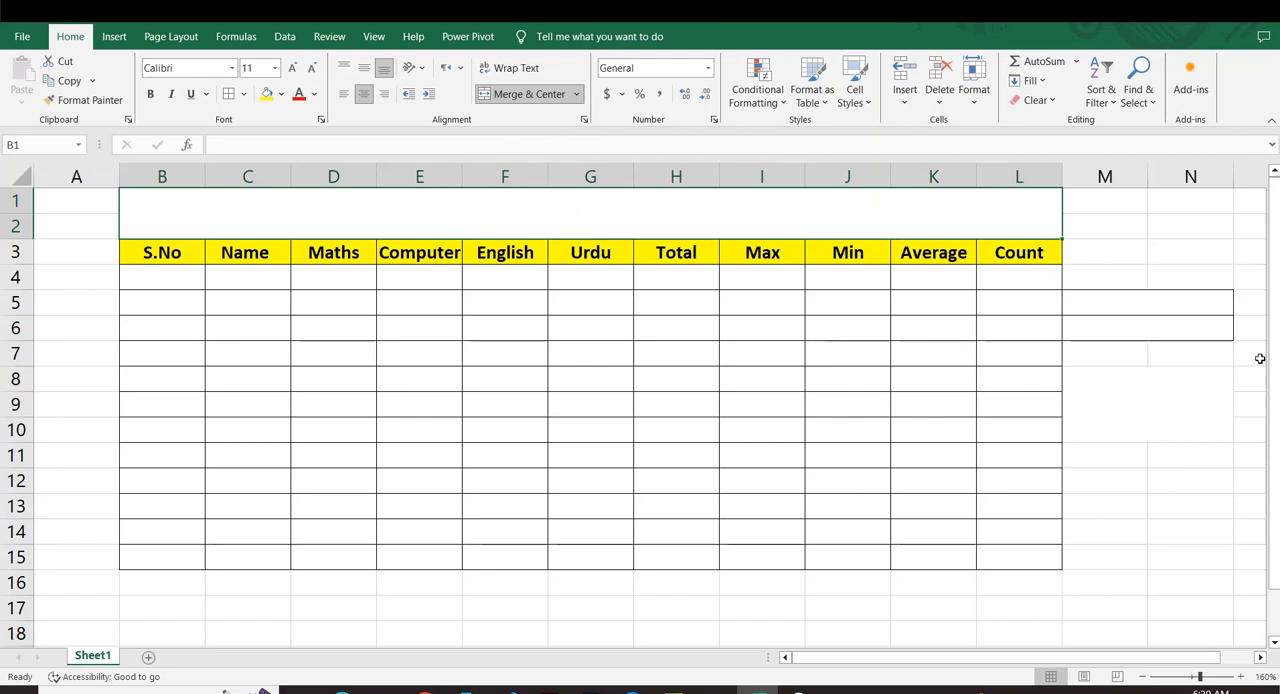
pyautogui.click(1163, 390)
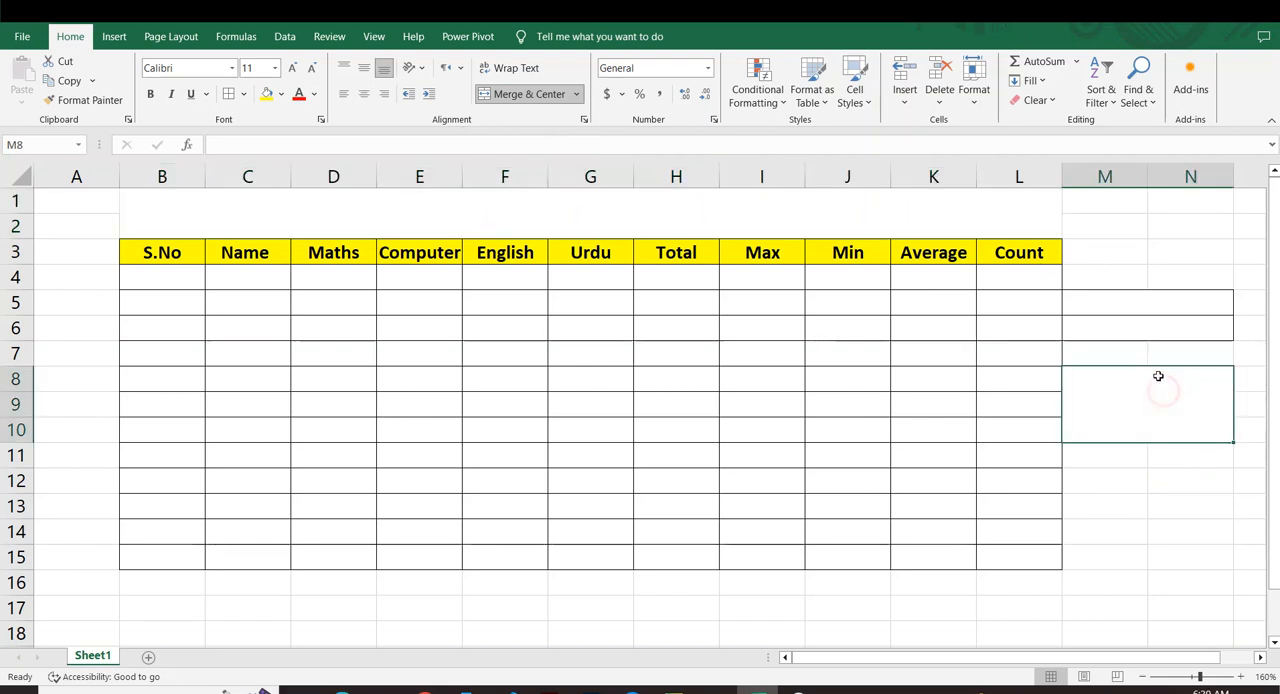
pyautogui.click(577, 95)
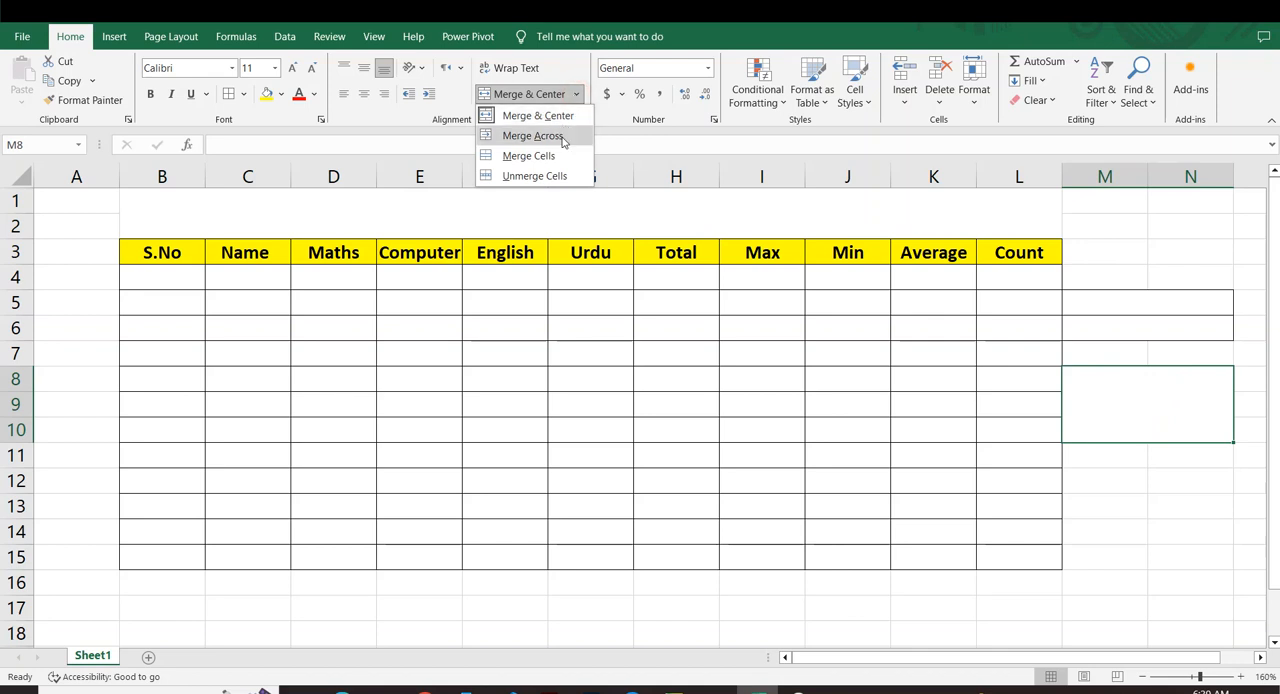
pyautogui.click(557, 175)
pyautogui.click(1254, 550)
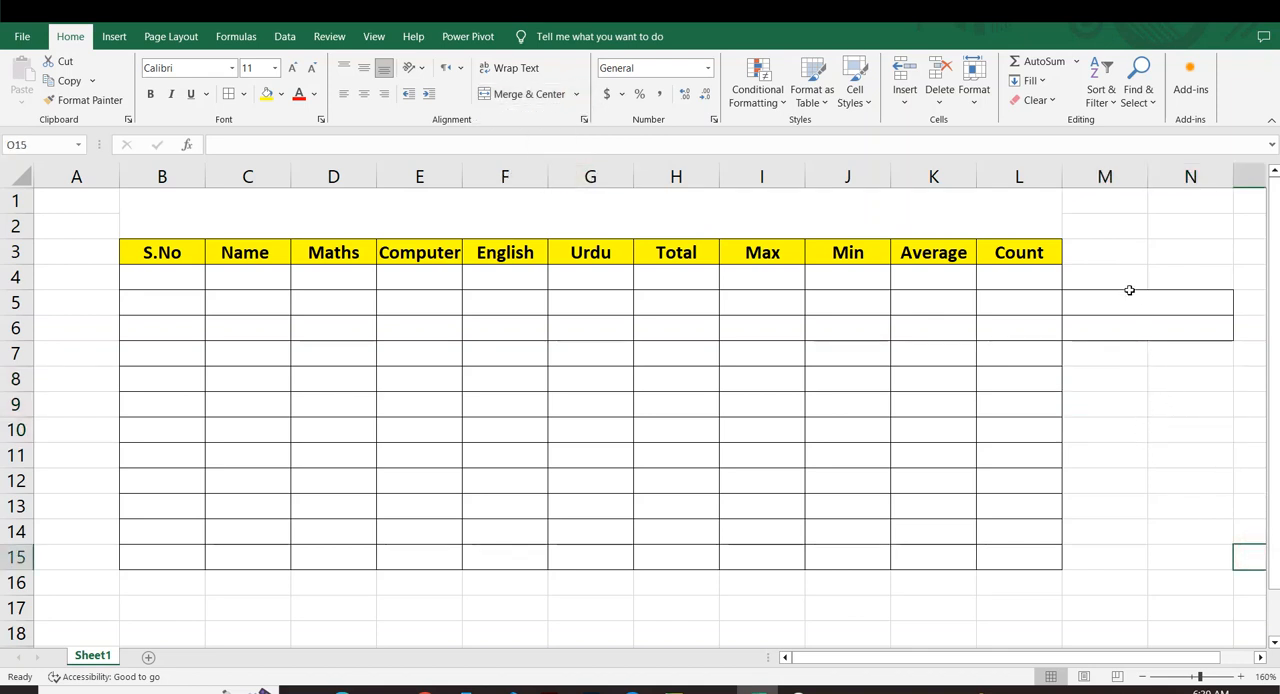
# Unmerge the merged rows in M5:N6.
pyautogui.moveTo(1131, 300); pyautogui.dragTo(1131, 326)
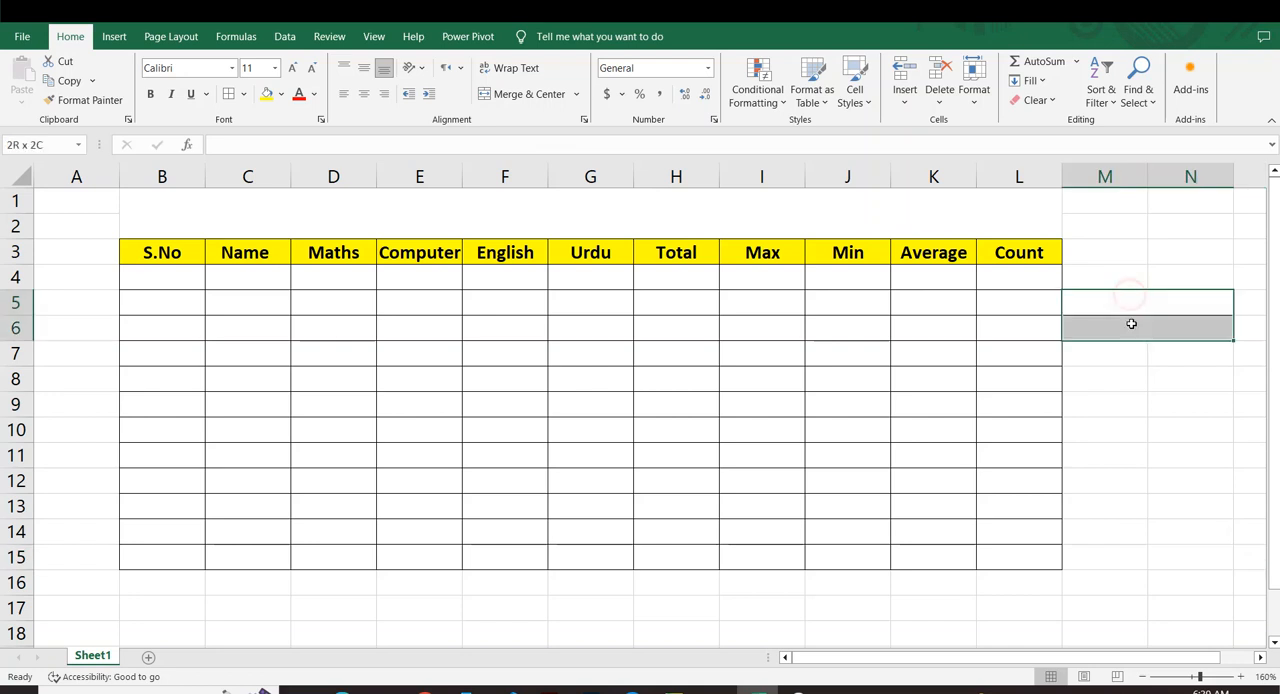
pyautogui.click(587, 94)
pyautogui.click(530, 174)
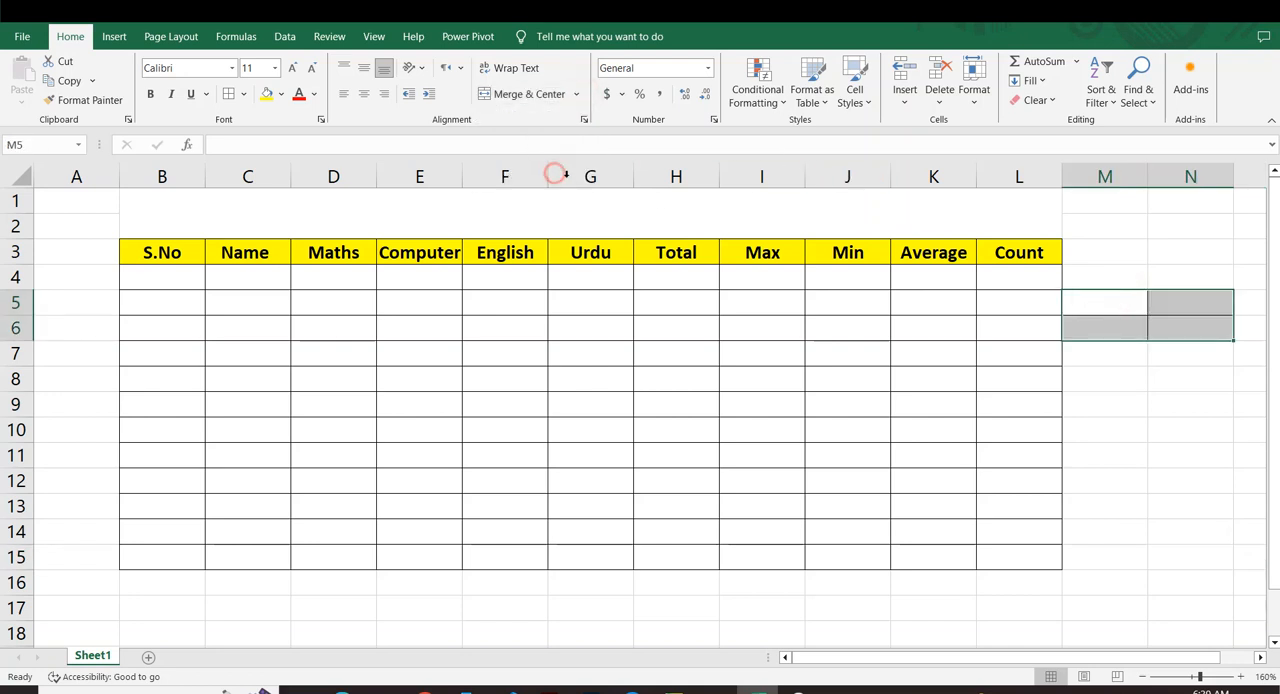
pyautogui.click(1160, 430)
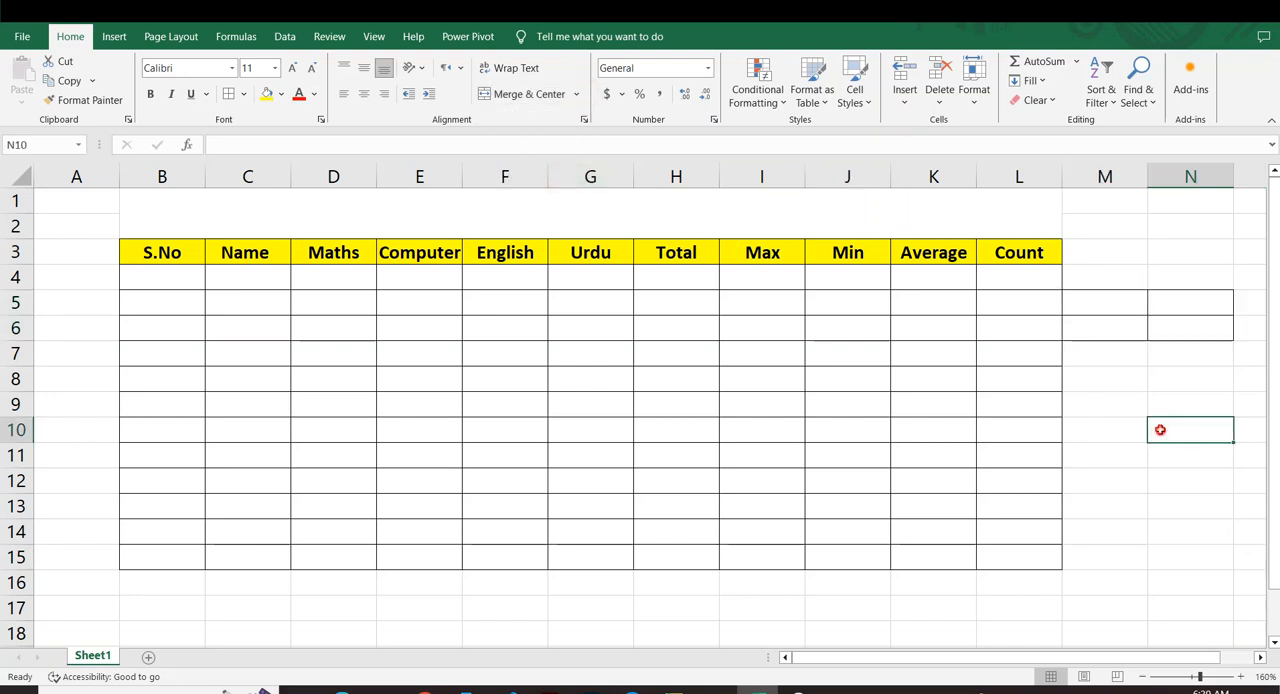
# Delete the bordered cells M5:N6, shifting cells left.
pyautogui.moveTo(1111, 300); pyautogui.dragTo(1163, 329)
pyautogui.rightClick(1107, 312)
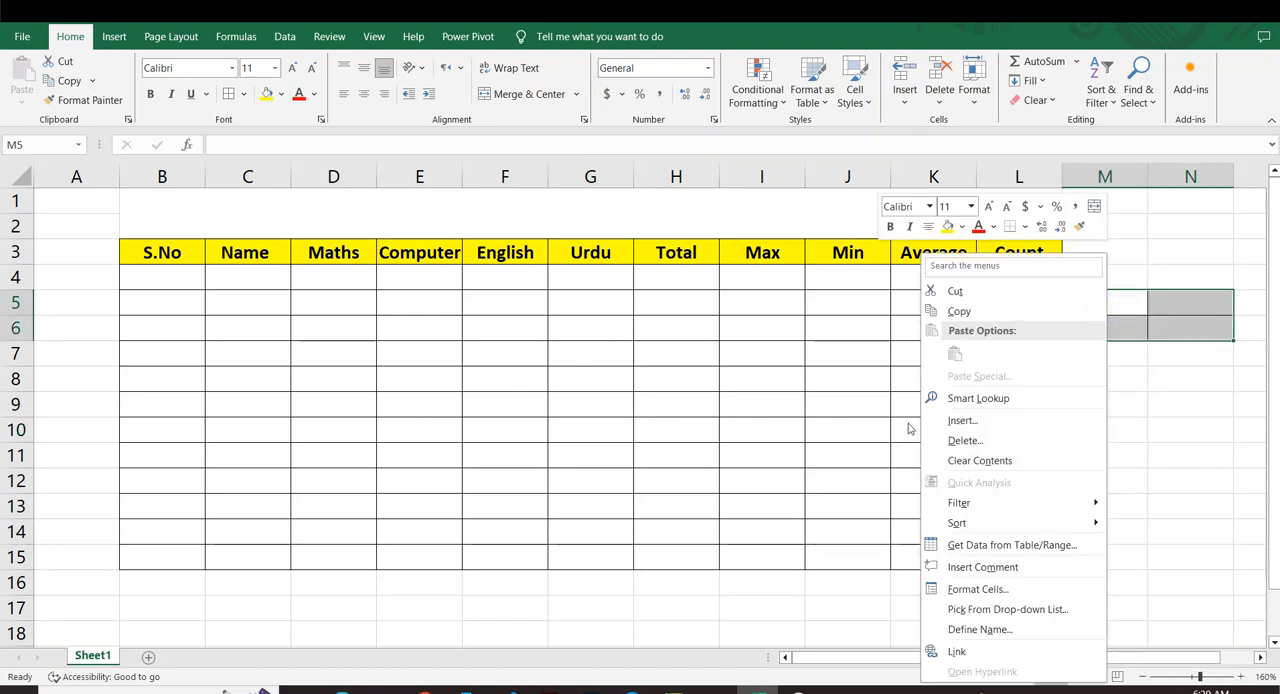
pyautogui.click(957, 440)
pyautogui.click(934, 515)
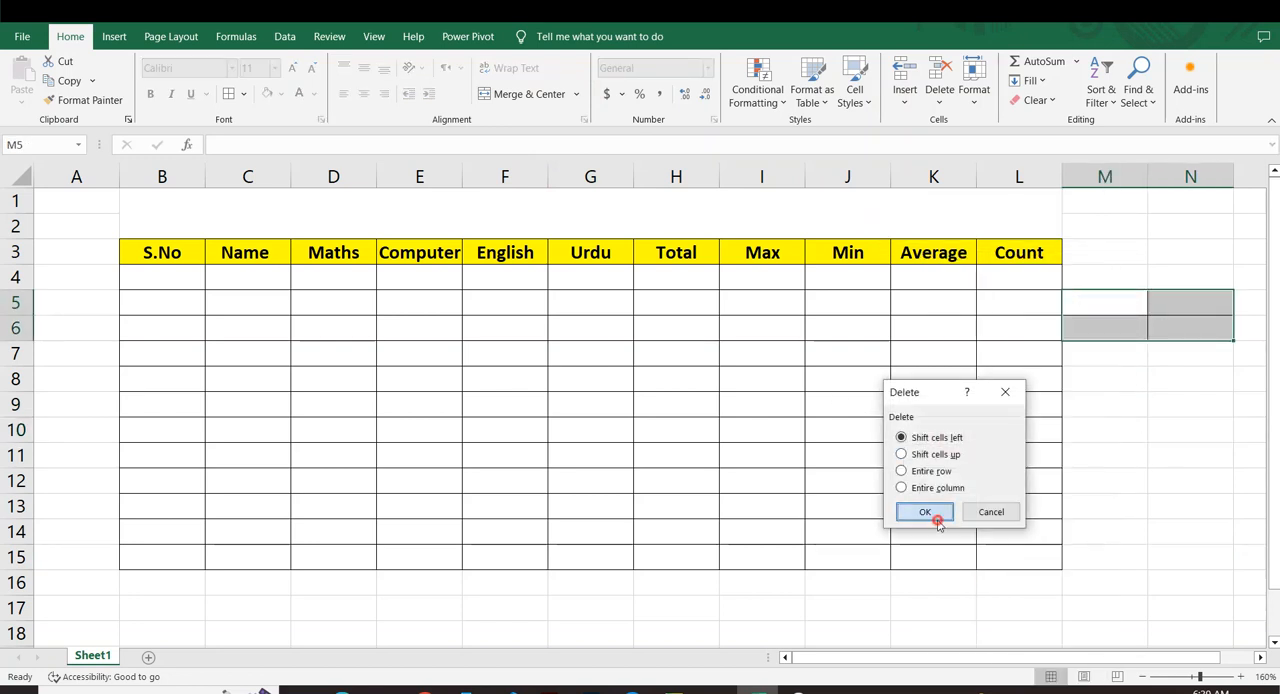
pyautogui.click(1149, 434)
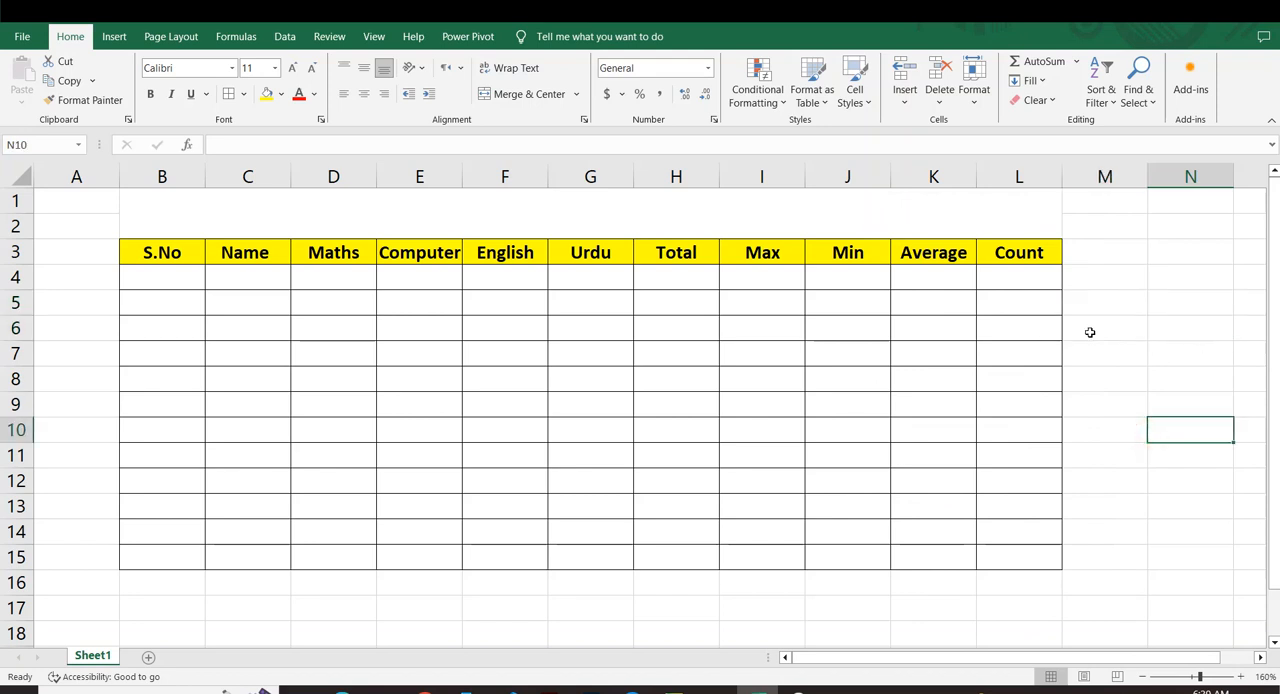
# Enter the title "Student Data Table" in the merged cell above the table headers.
pyautogui.click(328, 204)
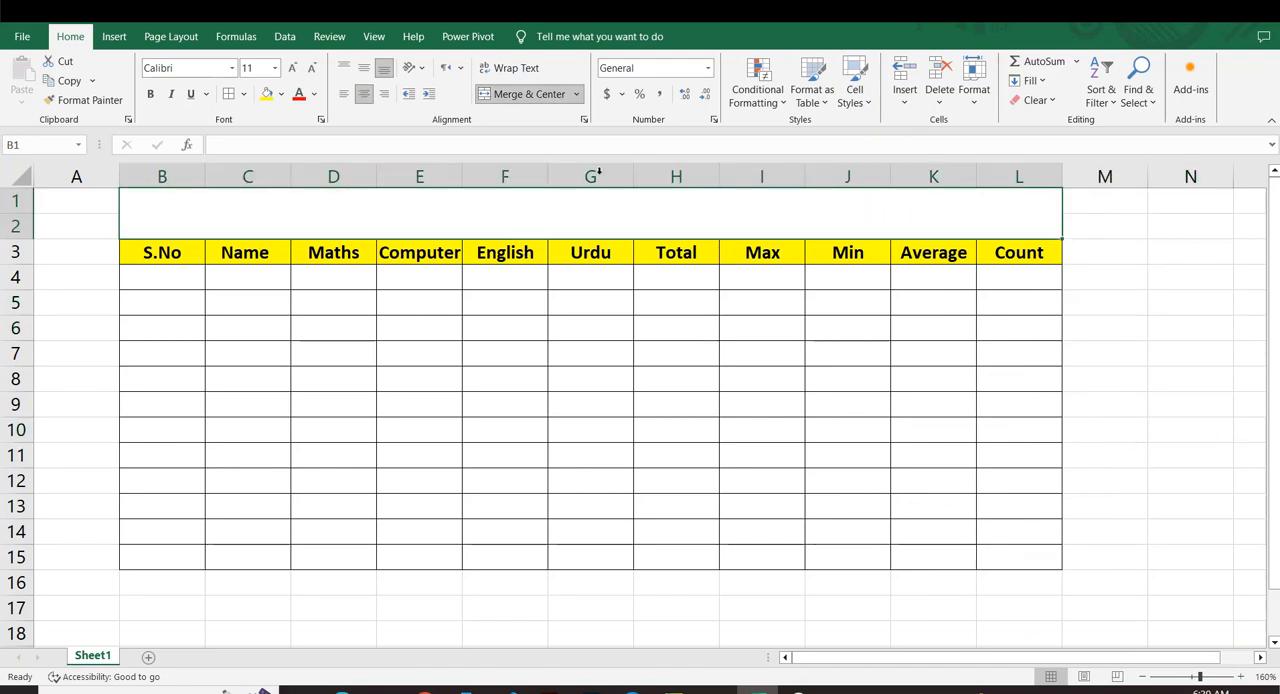
pyautogui.click(423, 200)
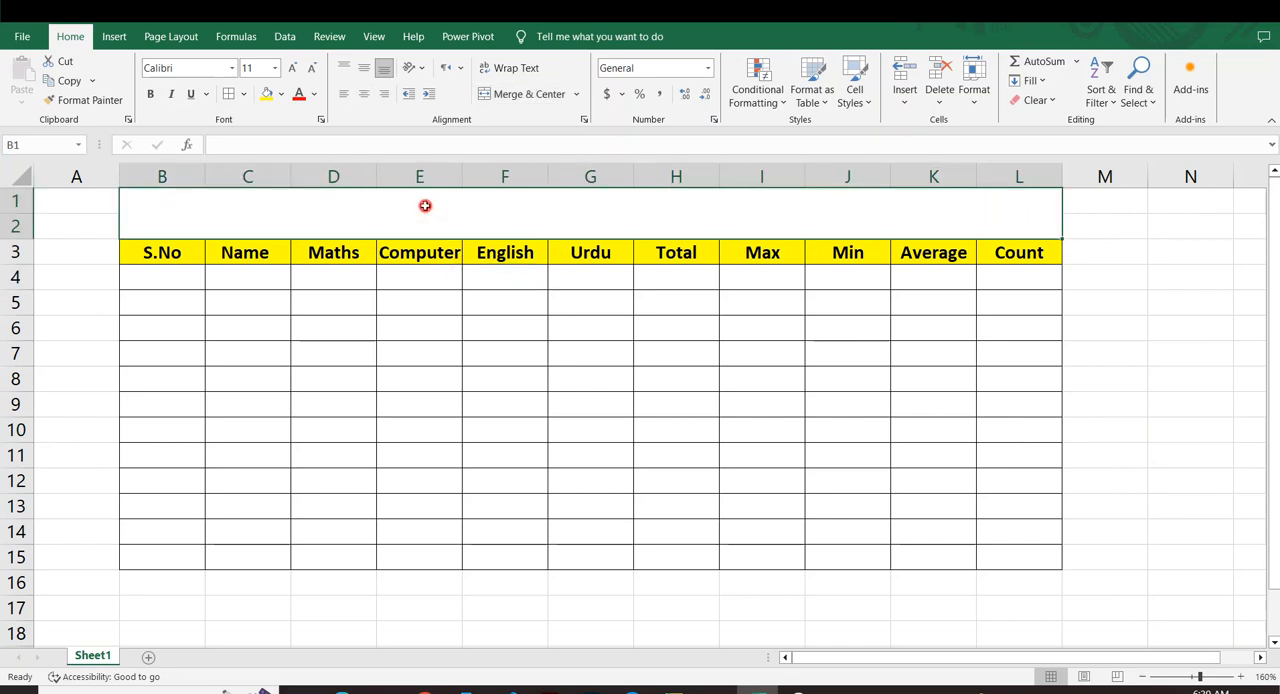
pyautogui.write('A')
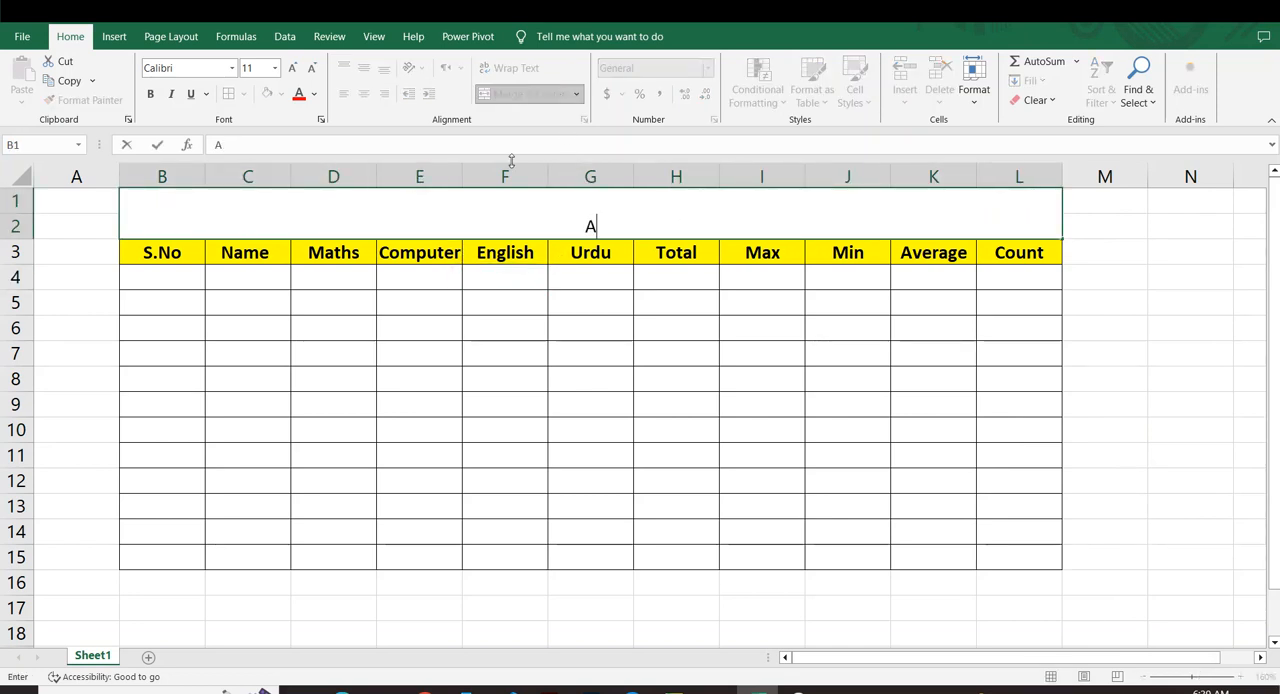
pyautogui.write('ttudent ')
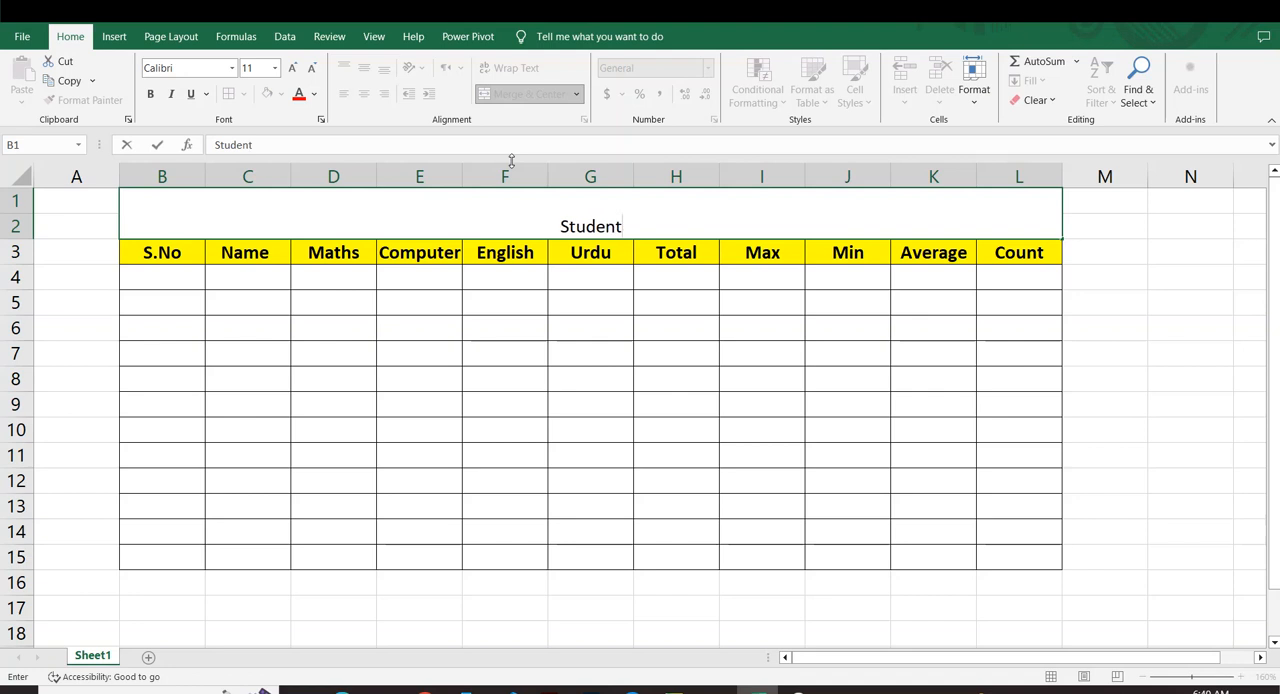
pyautogui.write('Data Table')
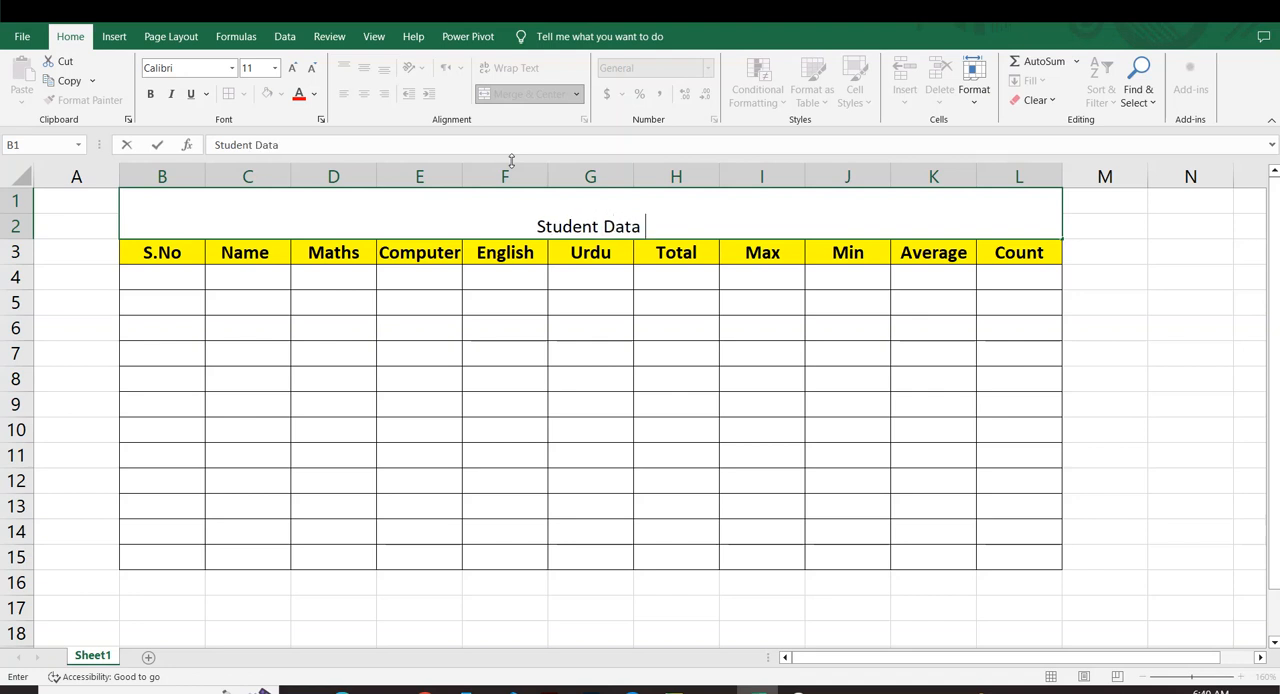
pyautogui.click(1186, 404)
# Fill the merged title cell with a light gold background.
pyautogui.click(474, 205)
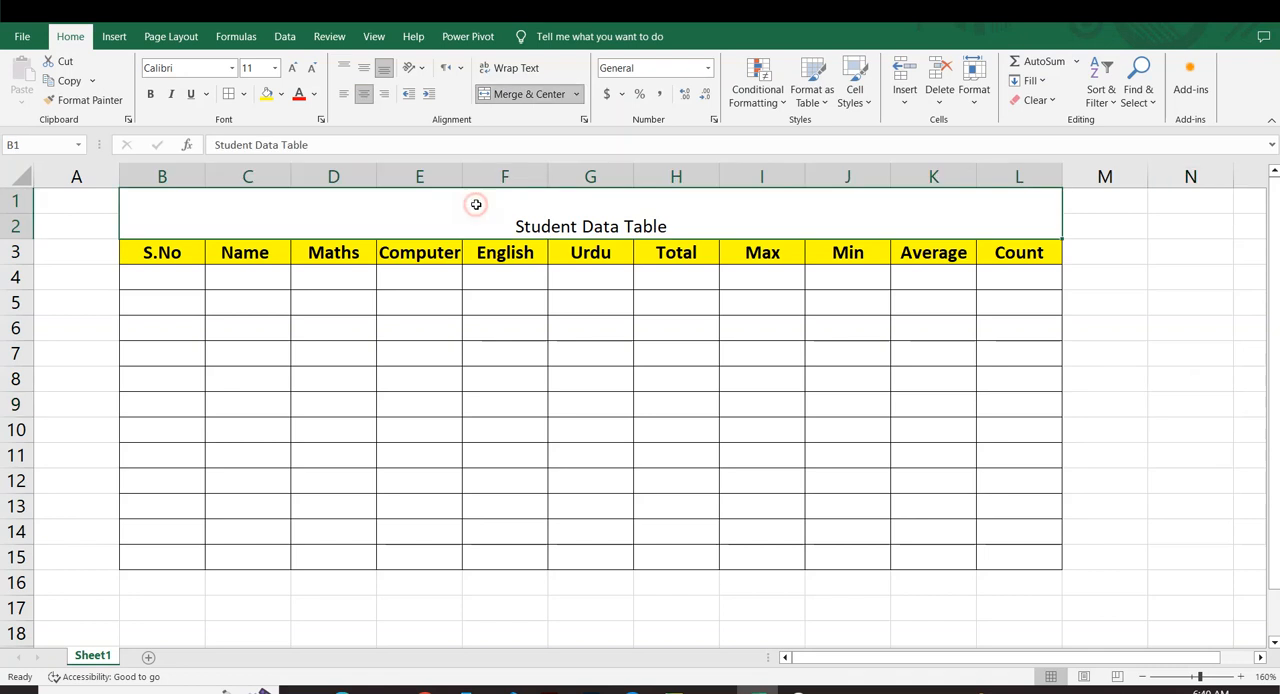
pyautogui.click(281, 94)
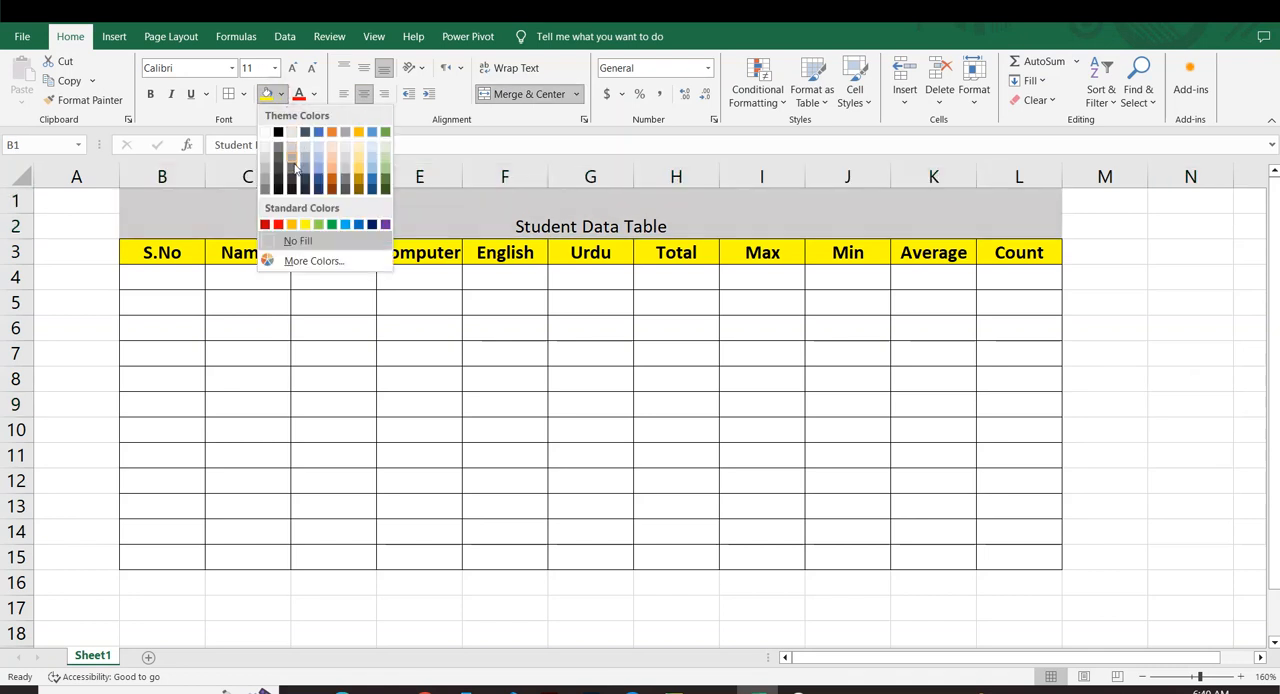
pyautogui.click(358, 155)
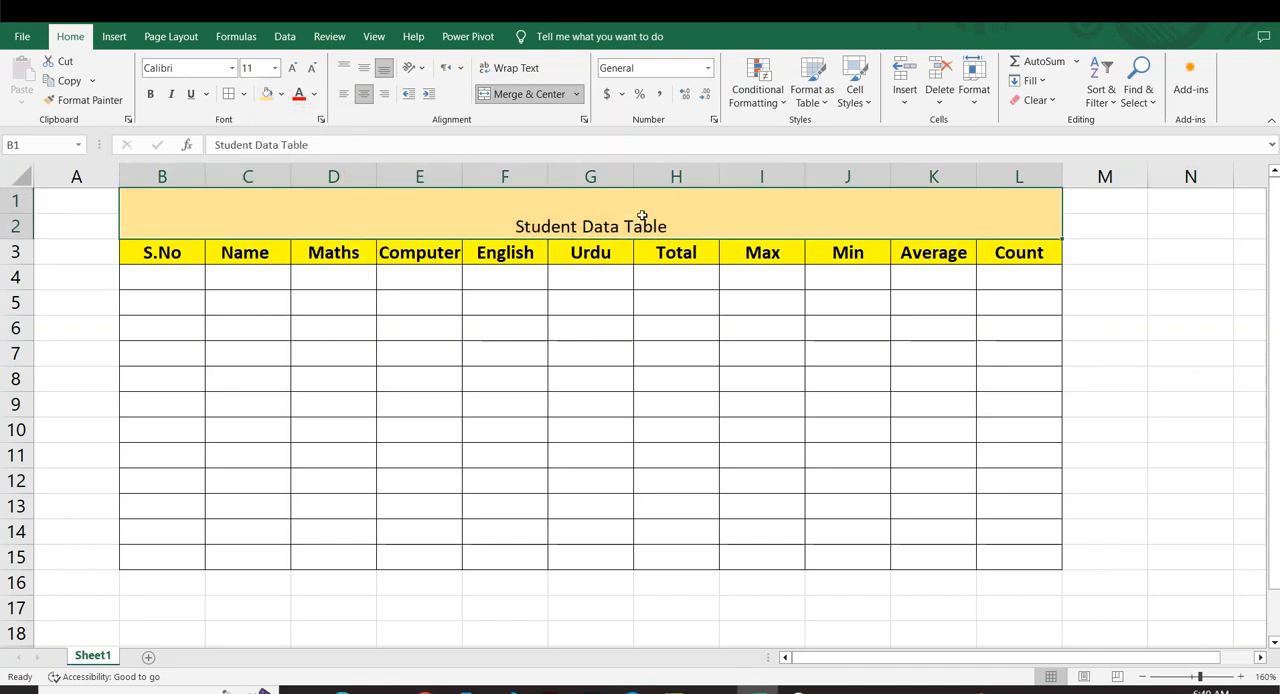
# Increase the title's font size to 22.
pyautogui.click(293, 68)
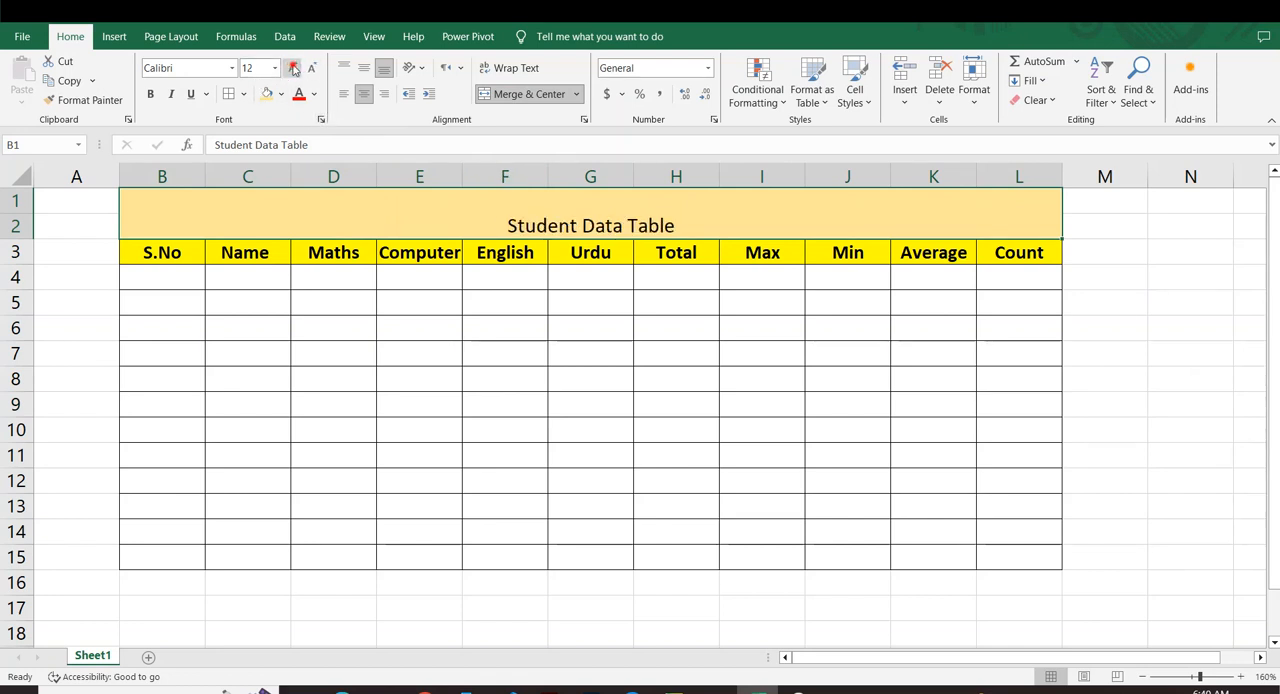
pyautogui.click(293, 68)
pyautogui.click(293, 68)
pyautogui.click(293, 68)
pyautogui.click(293, 68)
pyautogui.click(293, 68)
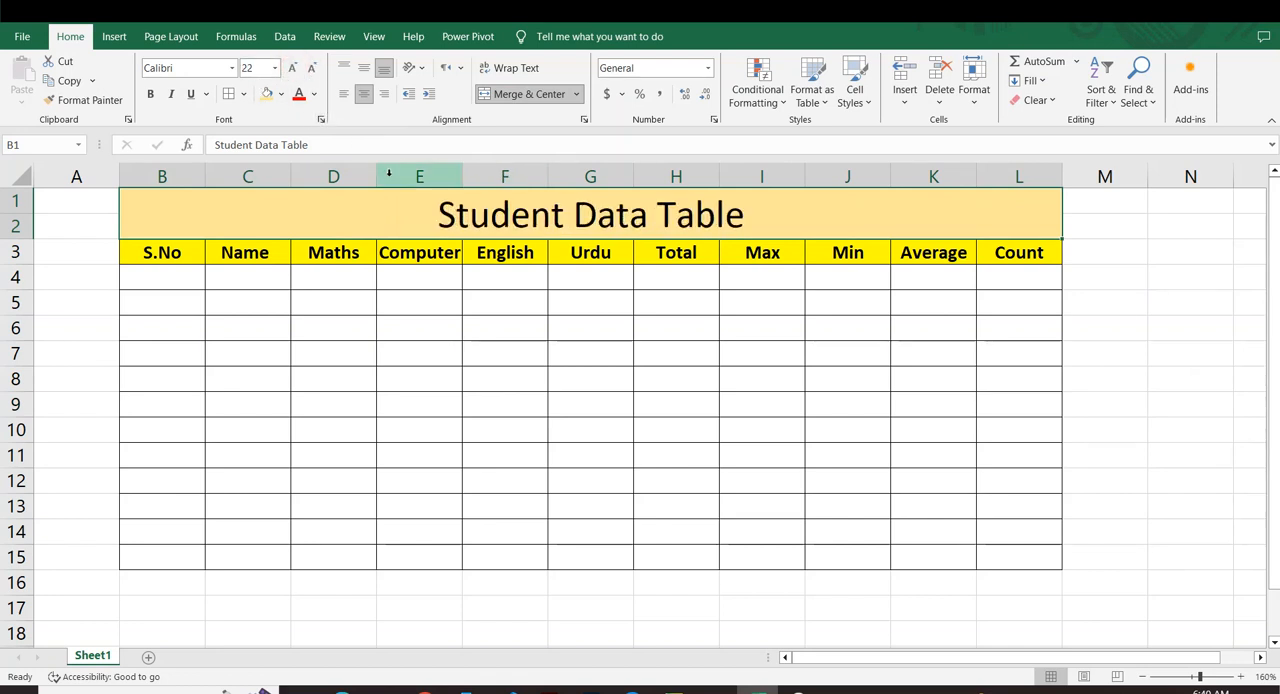
# Colour the whole title text "Student Data Table" red.
pyautogui.doubleClick(448, 213)
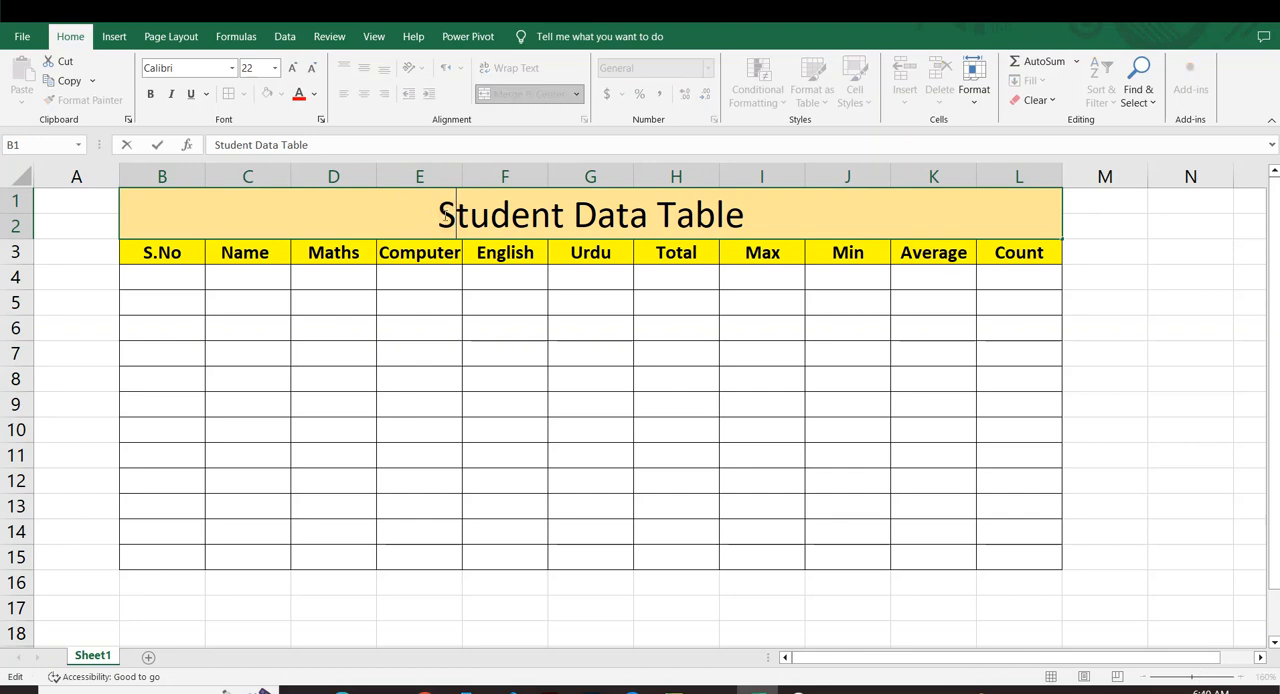
pyautogui.moveTo(437, 214); pyautogui.dragTo(788, 218)
pyautogui.click(298, 93)
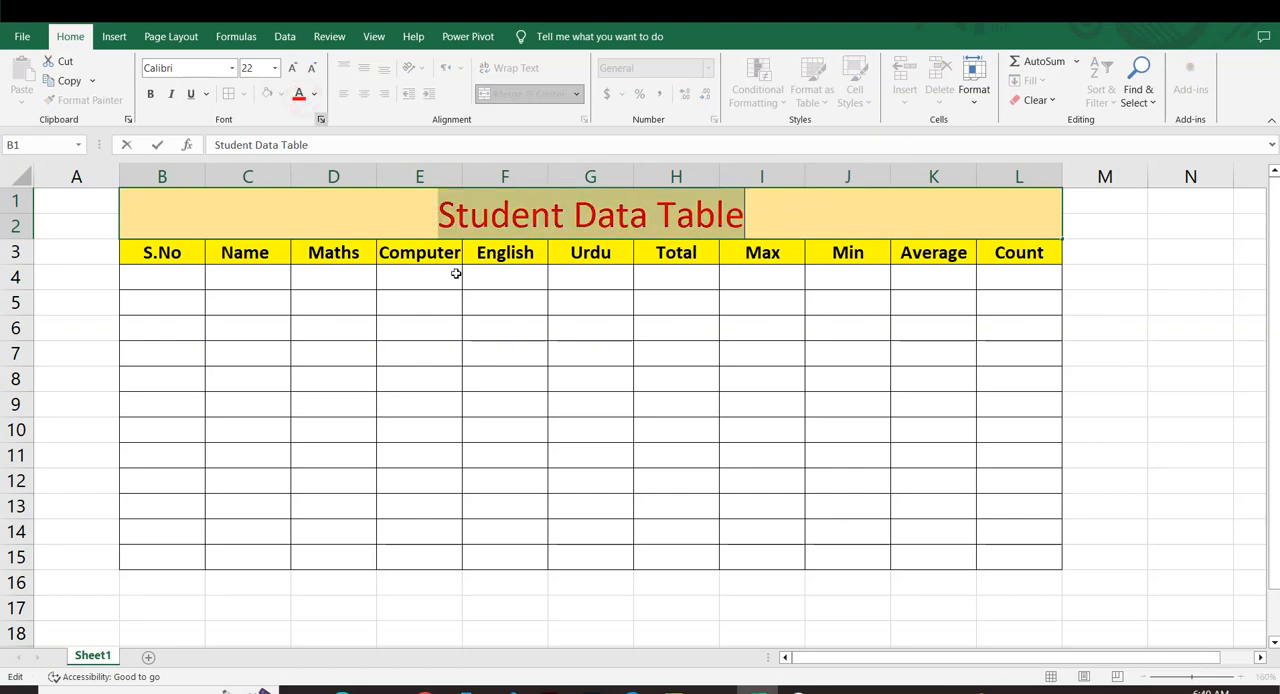
pyautogui.click(489, 314)
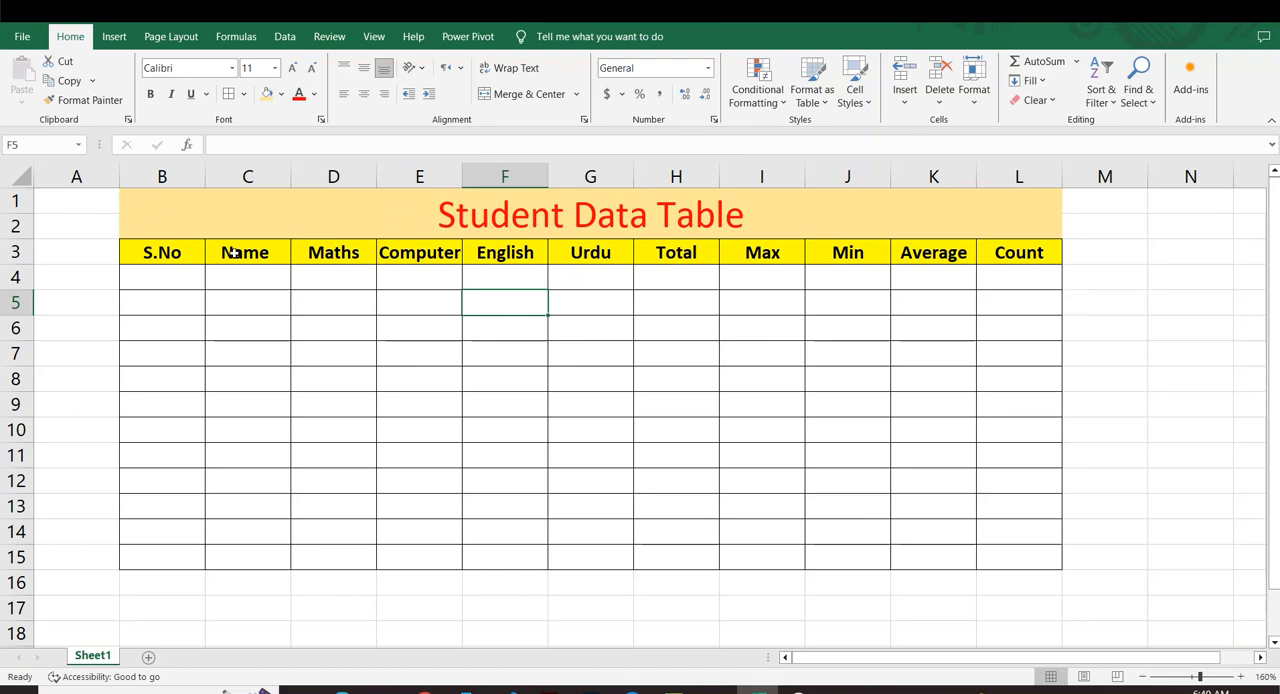
# Number the S.No column from 1 to 12 in B4:B15 by entering 1 and 2 and filling the series down.
pyautogui.click(252, 275)
pyautogui.click(156, 282)
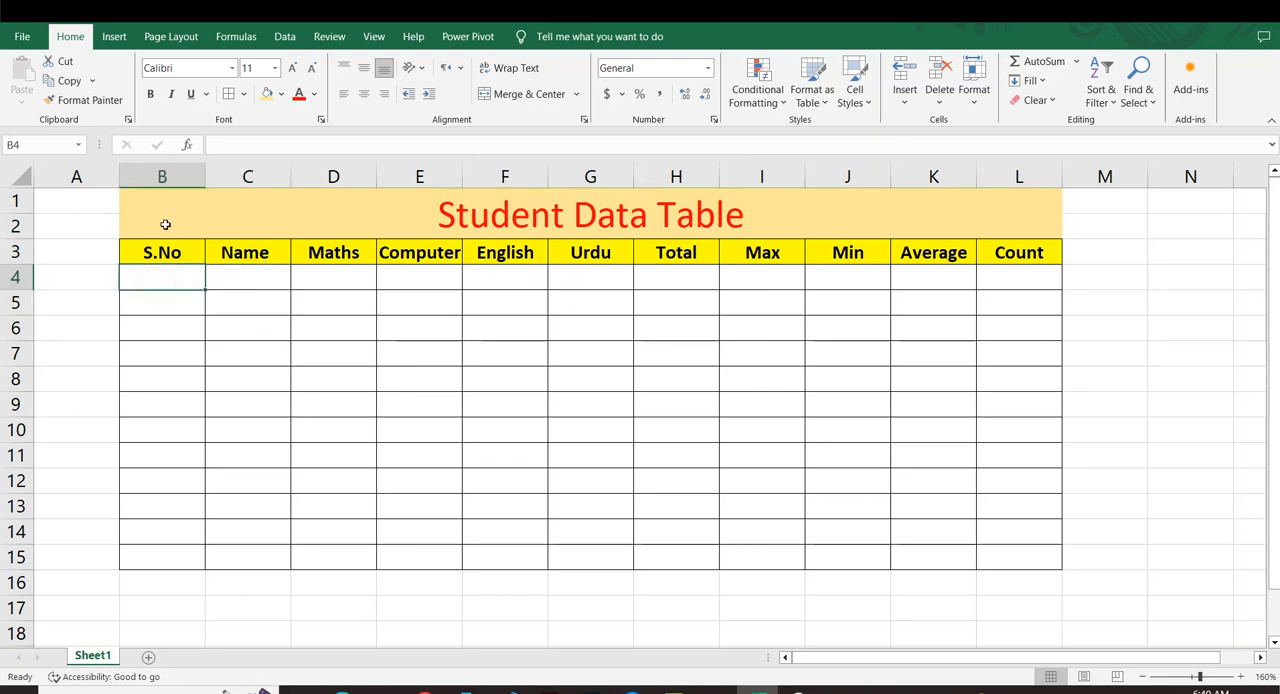
pyautogui.write('1')
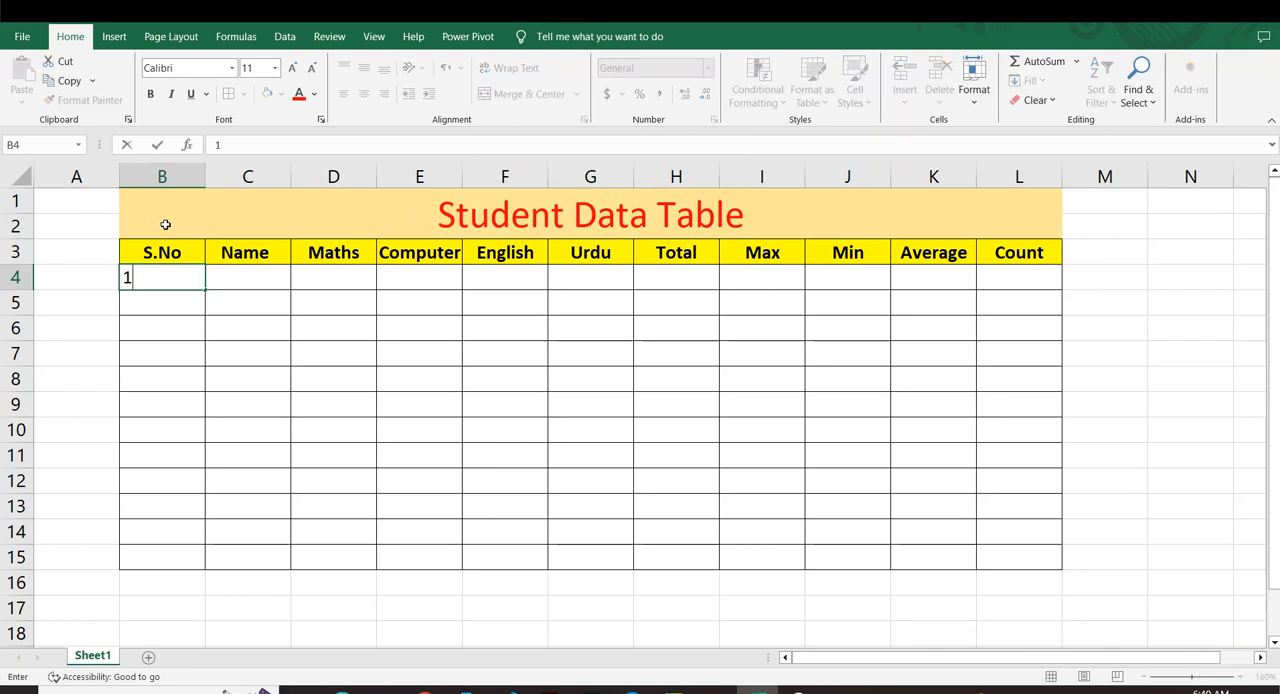
pyautogui.press('Return')
pyautogui.write('2')
pyautogui.press('Return')
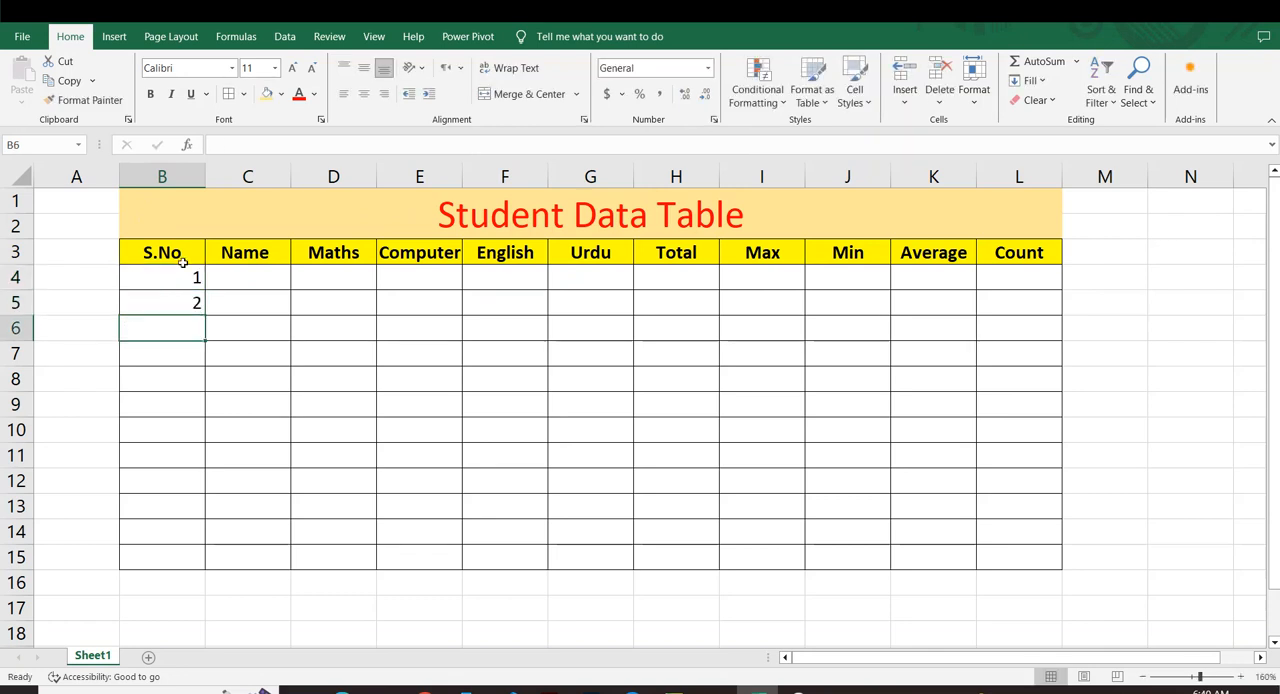
pyautogui.moveTo(190, 262); pyautogui.dragTo(206, 566)
pyautogui.click(249, 343)
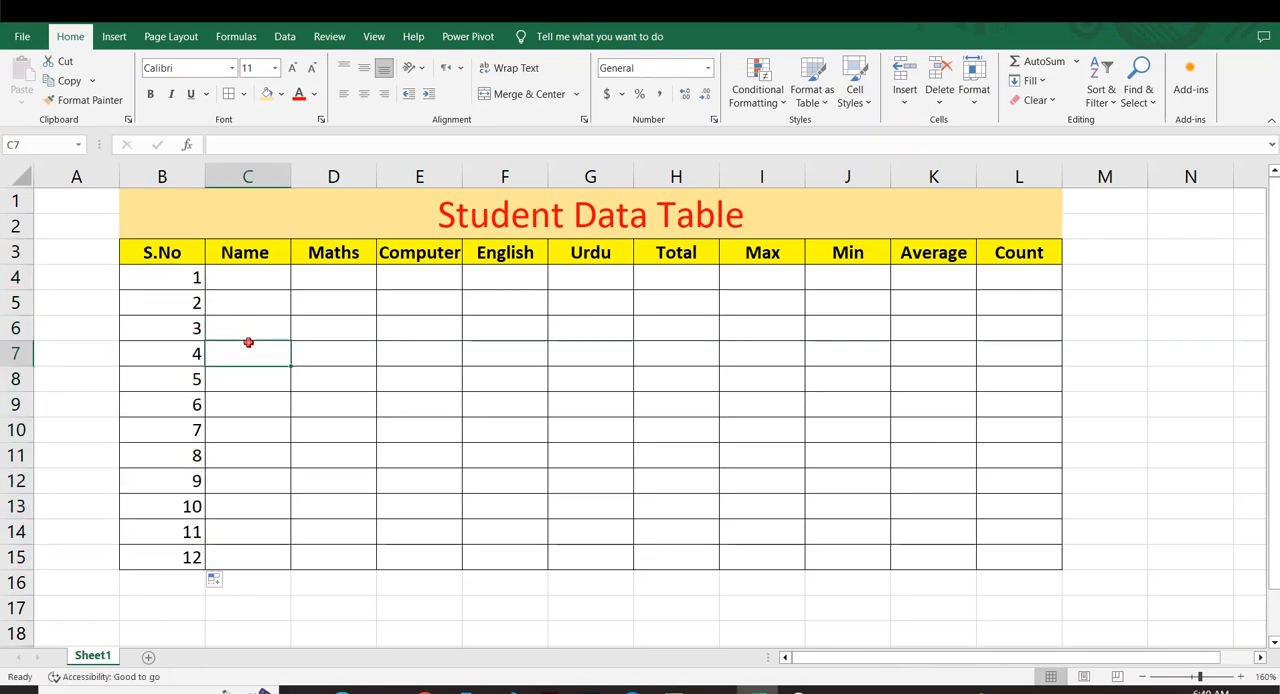
pyautogui.click(263, 280)
pyautogui.write('ah')
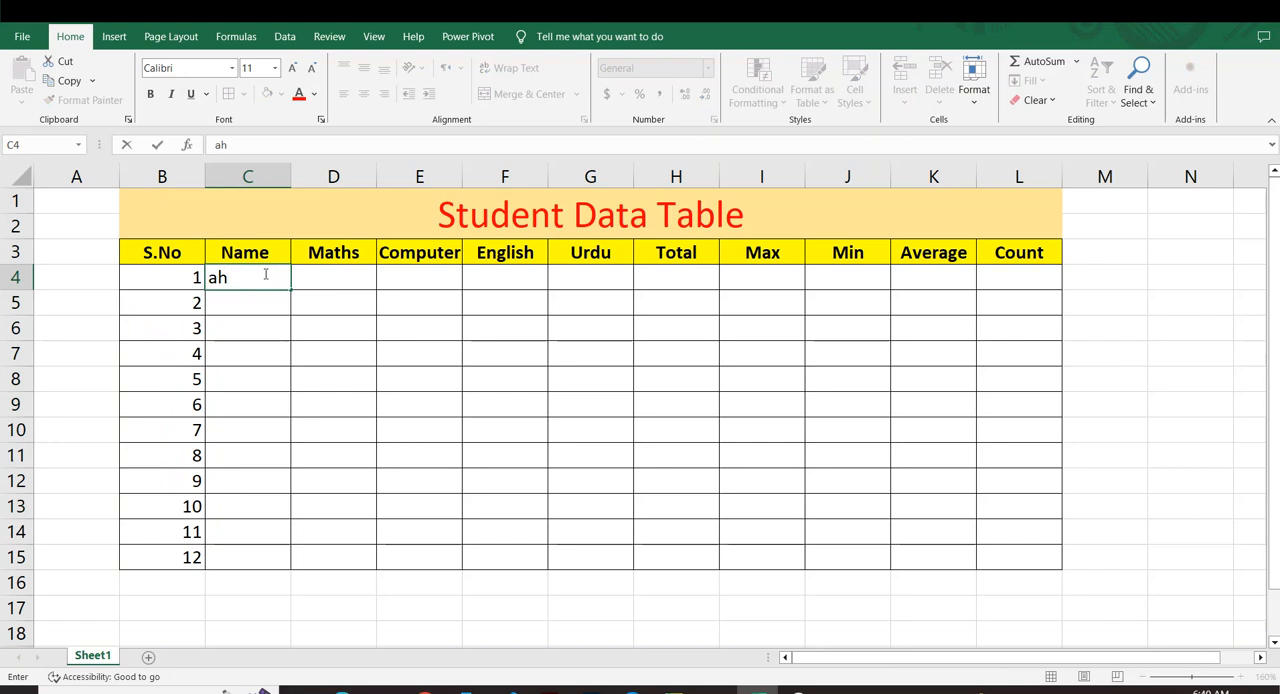
pyautogui.write('mad jan')
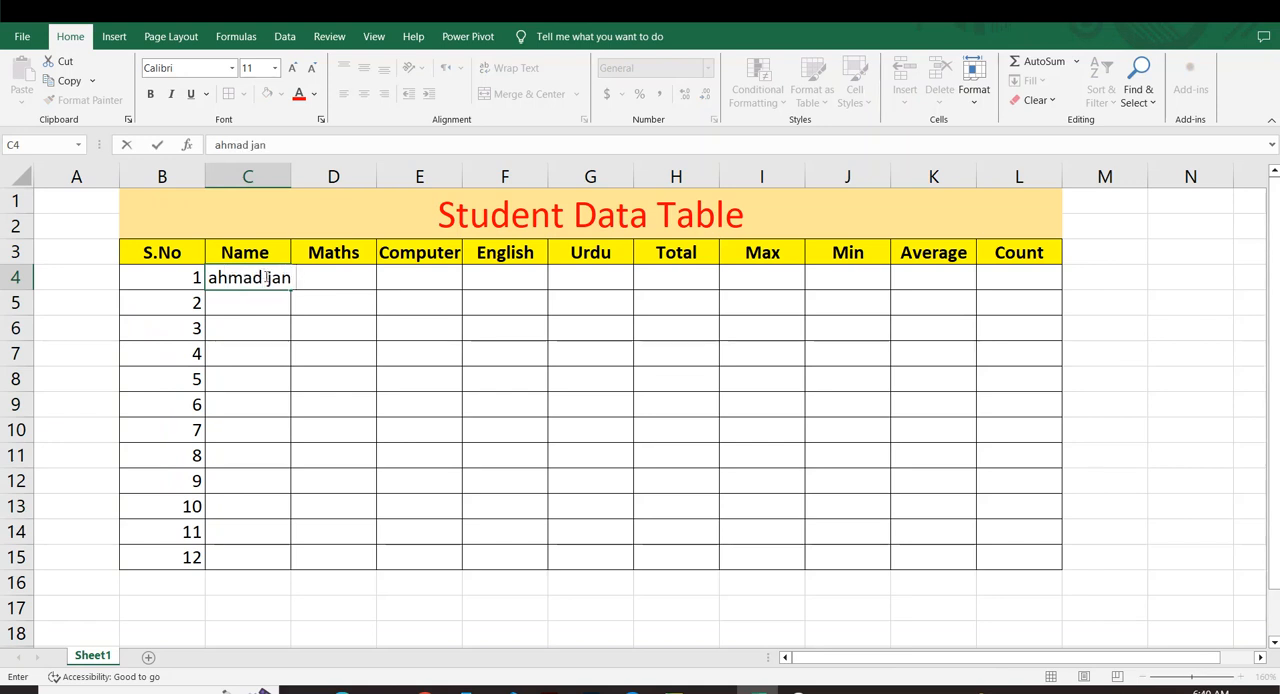
pyautogui.click(333, 349)
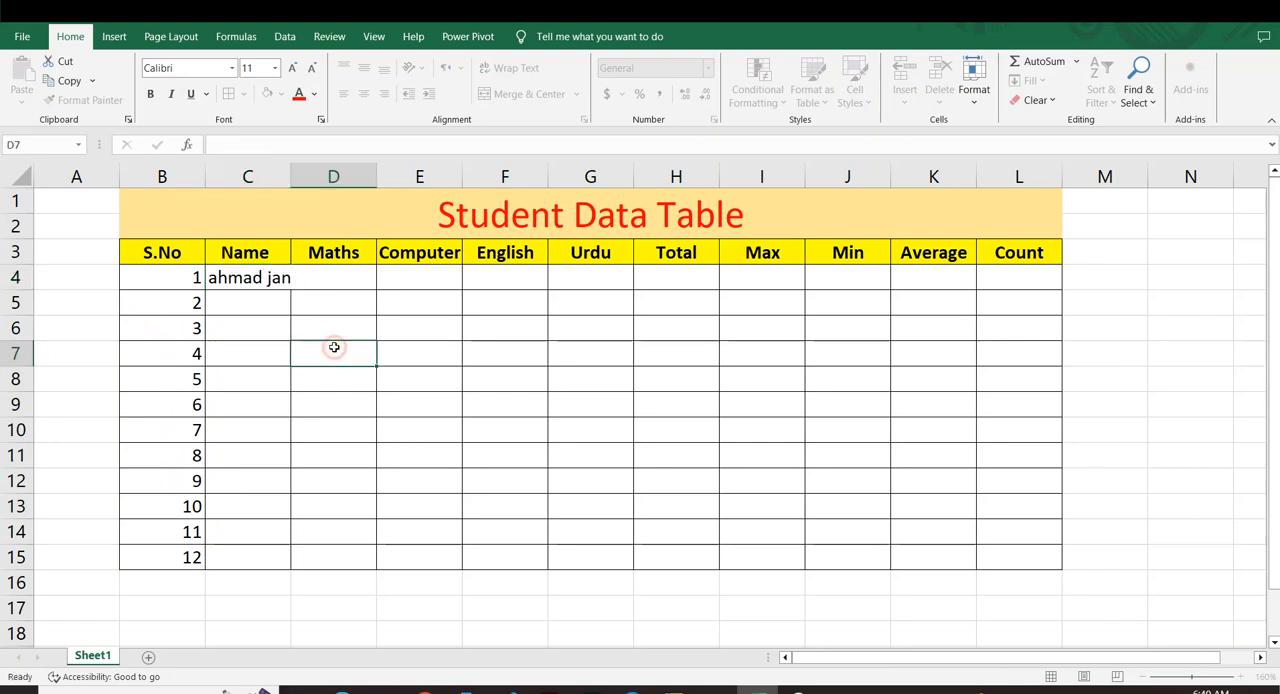
pyautogui.click(300, 278)
pyautogui.doubleClick(298, 276)
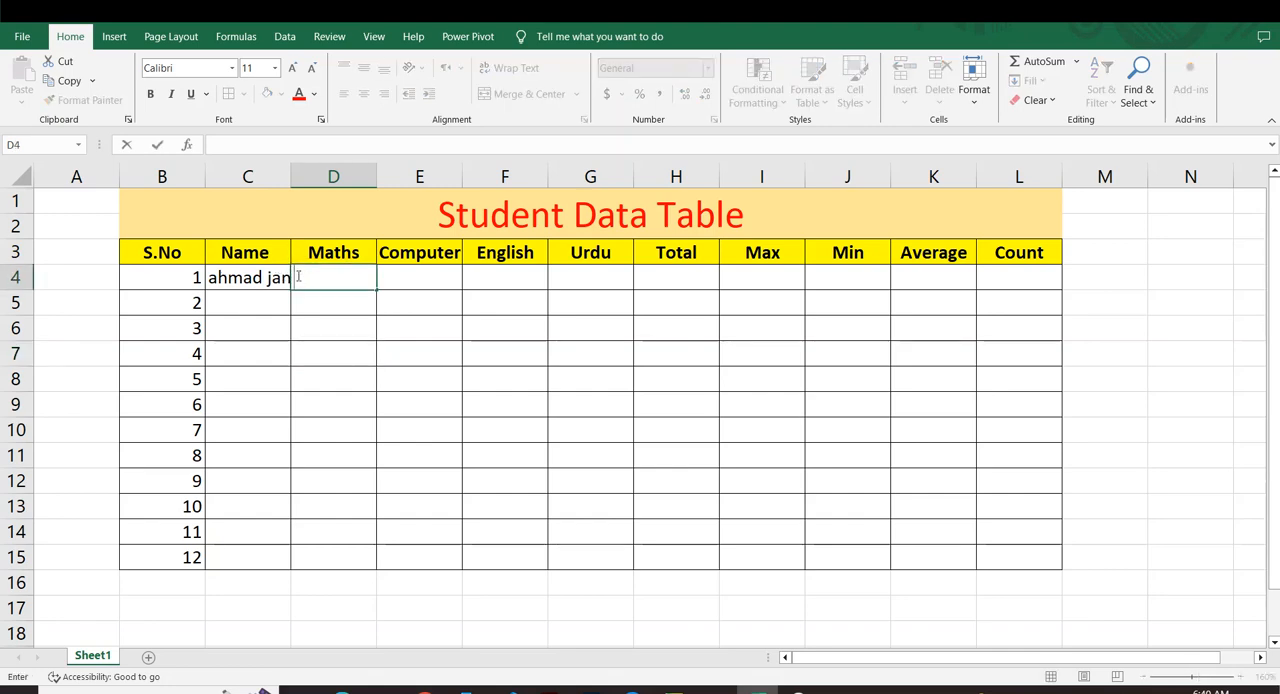
pyautogui.write('nnn')
pyautogui.press('BackSpace')
pyautogui.press('BackSpace')
pyautogui.press('BackSpace')
pyautogui.press('Up')
pyautogui.press('Left')
pyautogui.click(262, 286)
pyautogui.press('Delete')
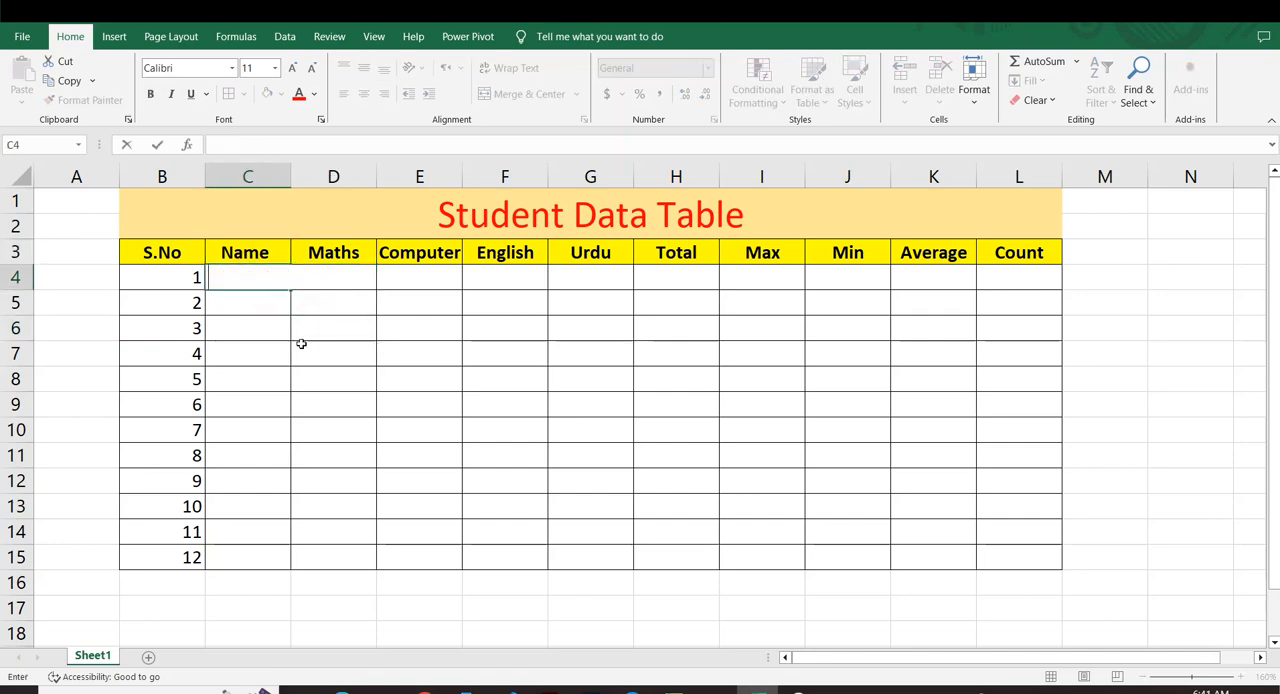
pyautogui.click(297, 345)
# Enter the first two students' names in C4 and C5 of the Name column.
pyautogui.click(247, 277)
pyautogui.write('ahmad')
pyautogui.press('Return')
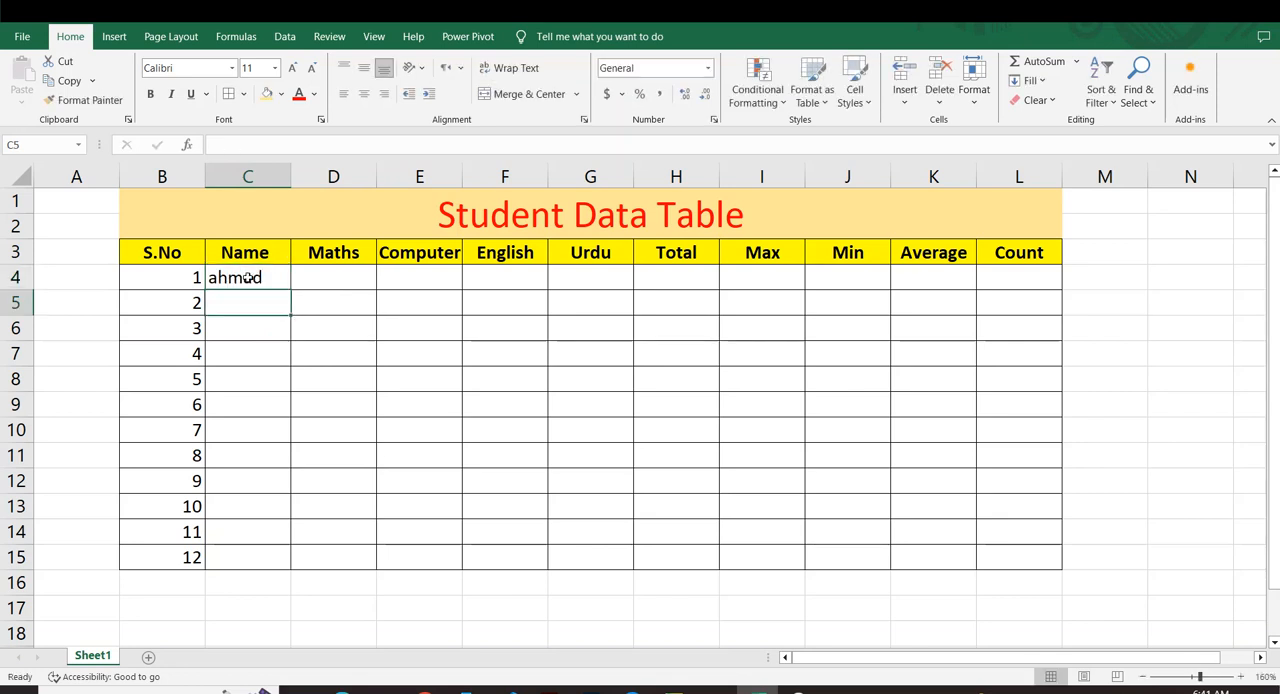
pyautogui.write('Atif a')
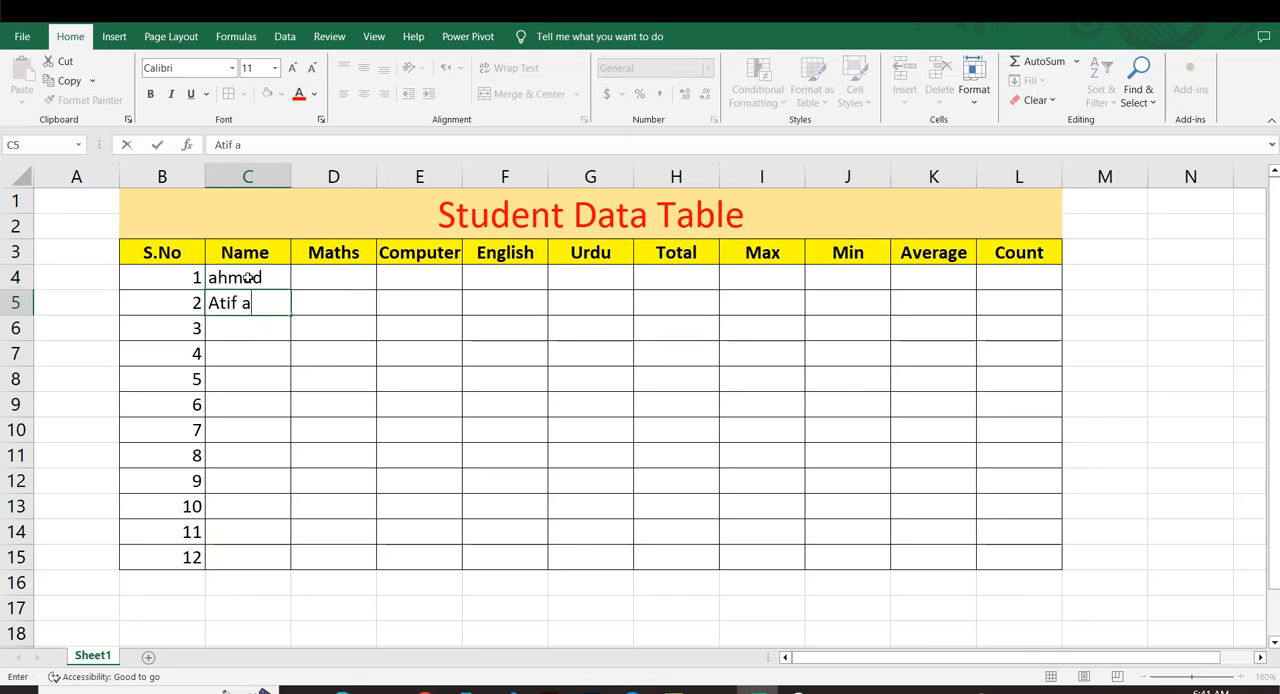
pyautogui.write('slam')
pyautogui.click(304, 354)
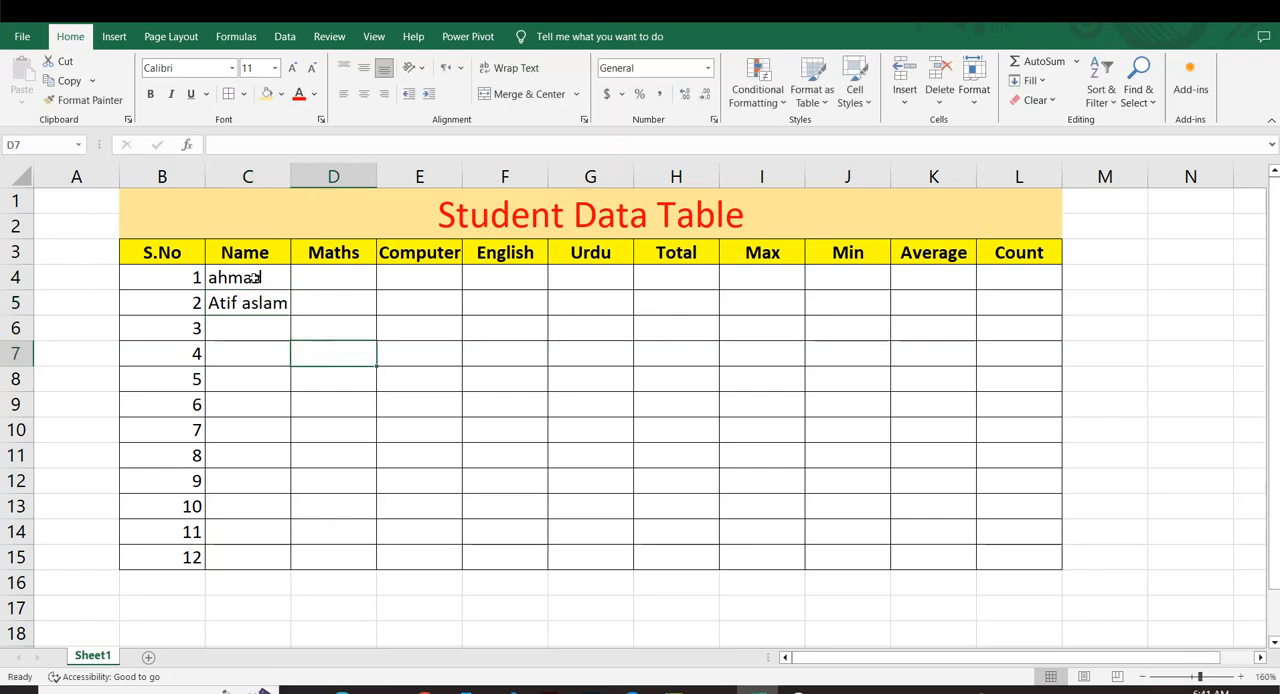
# Increase the font size of the student's name in C5 to 14.
pyautogui.click(255, 296)
pyautogui.click(291, 67)
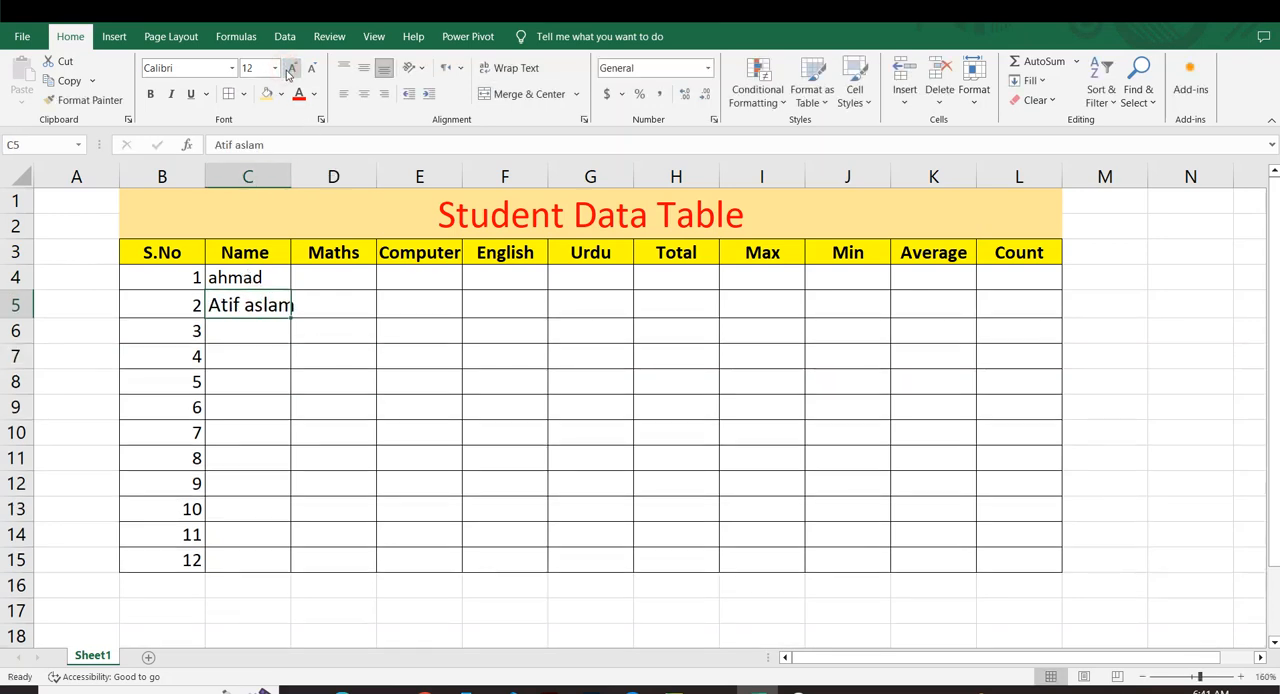
pyautogui.click(291, 67)
pyautogui.click(368, 386)
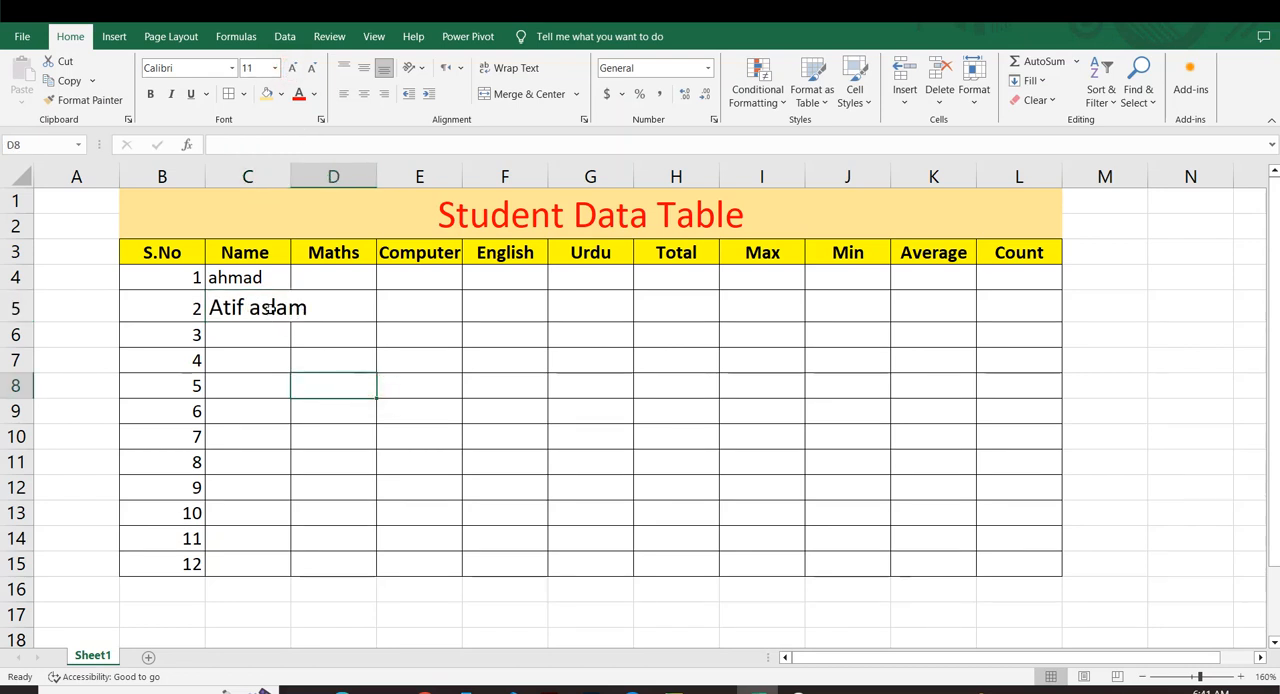
# Wrap the text of the student's name in C5.
pyautogui.click(272, 308)
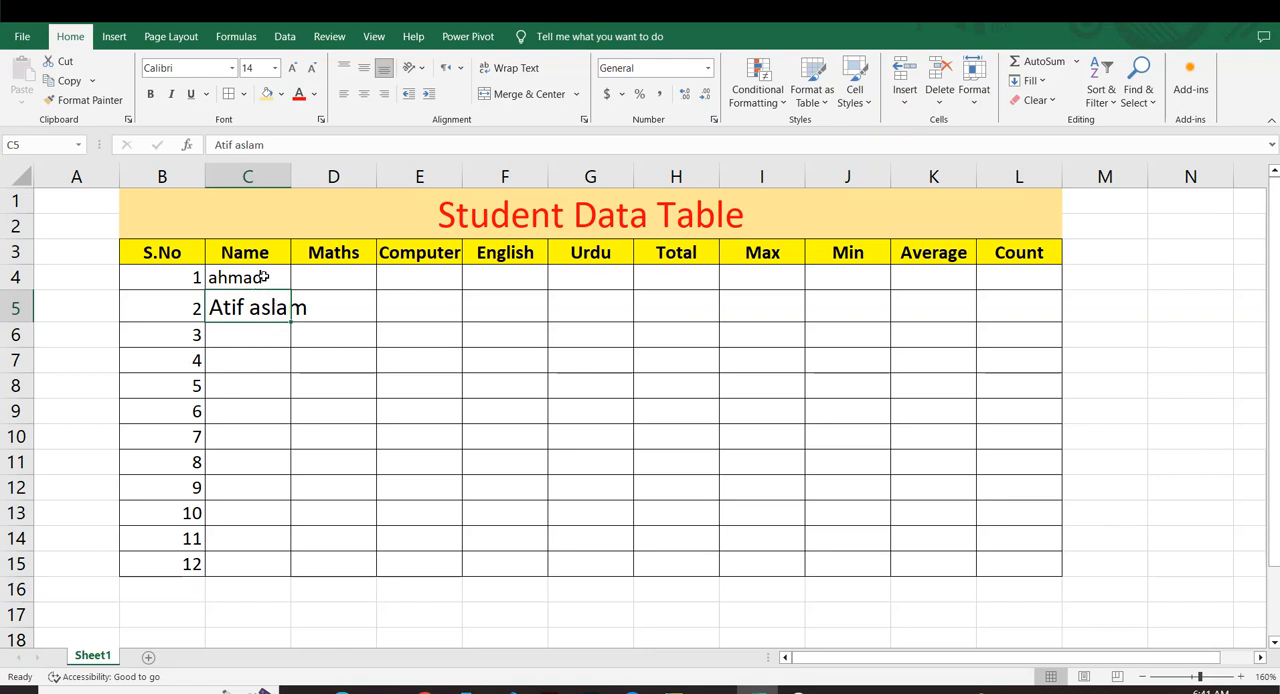
pyautogui.click(515, 68)
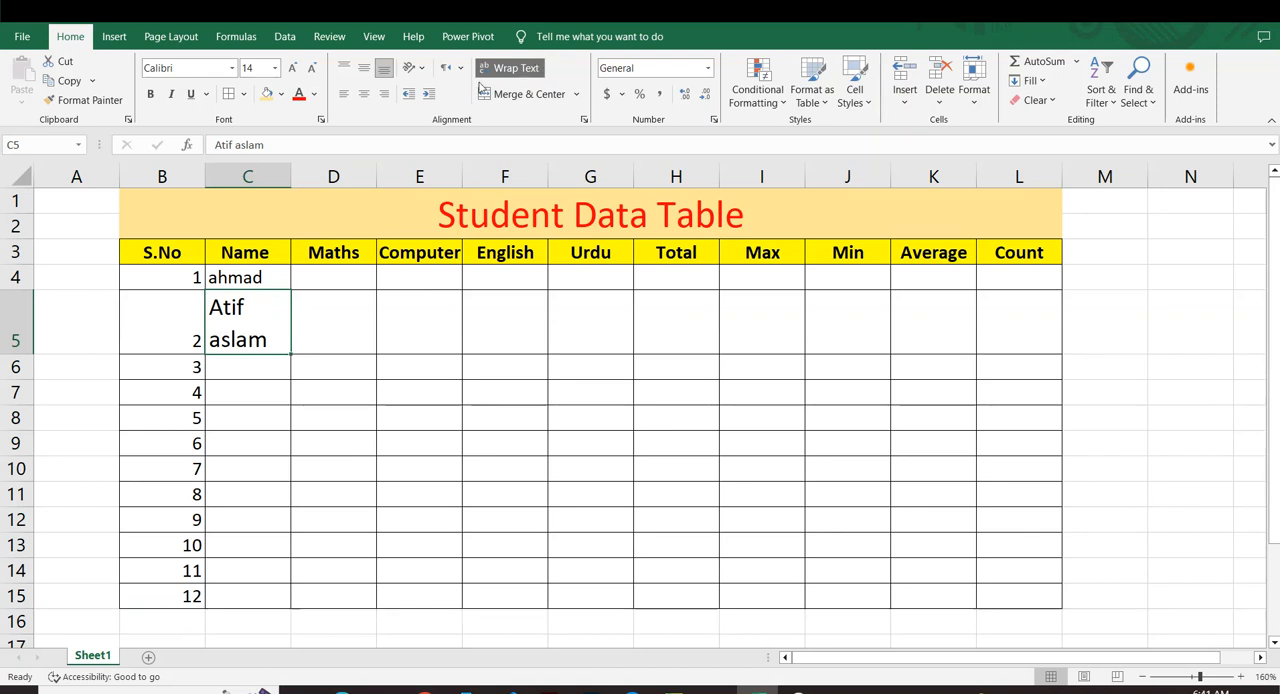
pyautogui.click(242, 387)
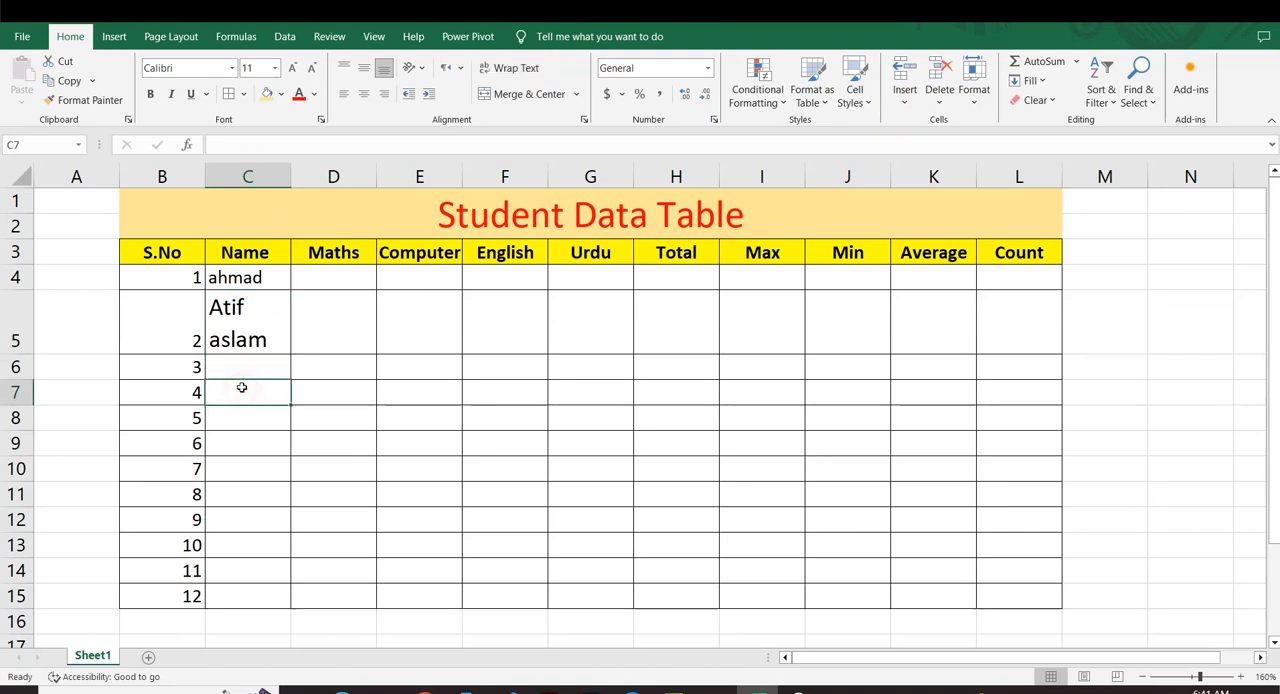
# Enter the filler text "ffjkdfkjhdfkjdhfkjjkffjk" in C6 and wrap it within the cell.
pyautogui.click(241, 370)
pyautogui.write('ffjk')
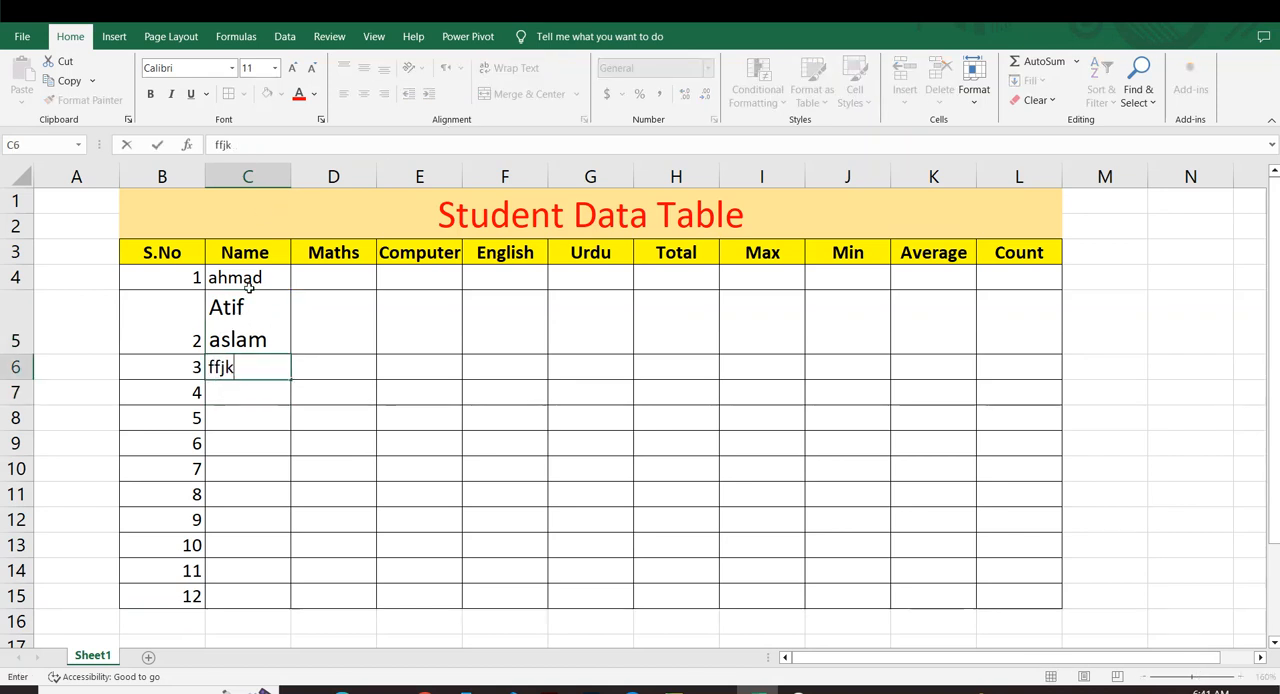
pyautogui.write('dfkjhdfkjdhfkjjkffjk')
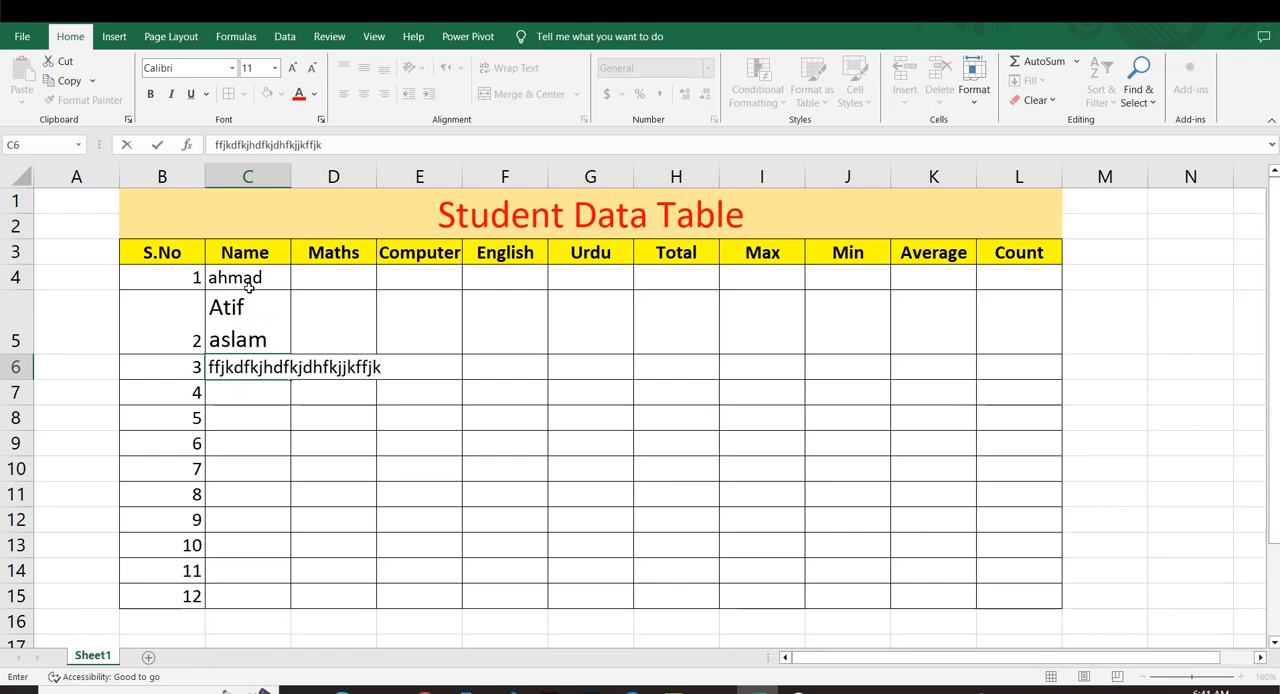
pyautogui.hotkey('ctrl', 'Return')
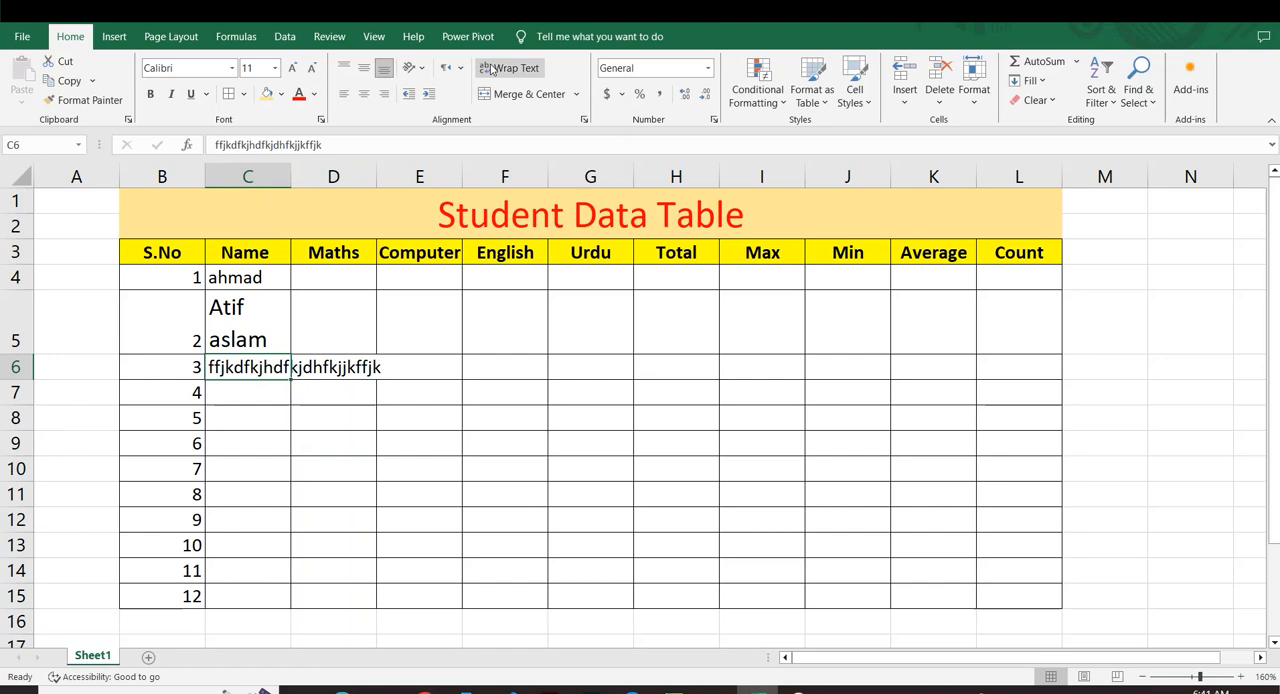
pyautogui.click(491, 69)
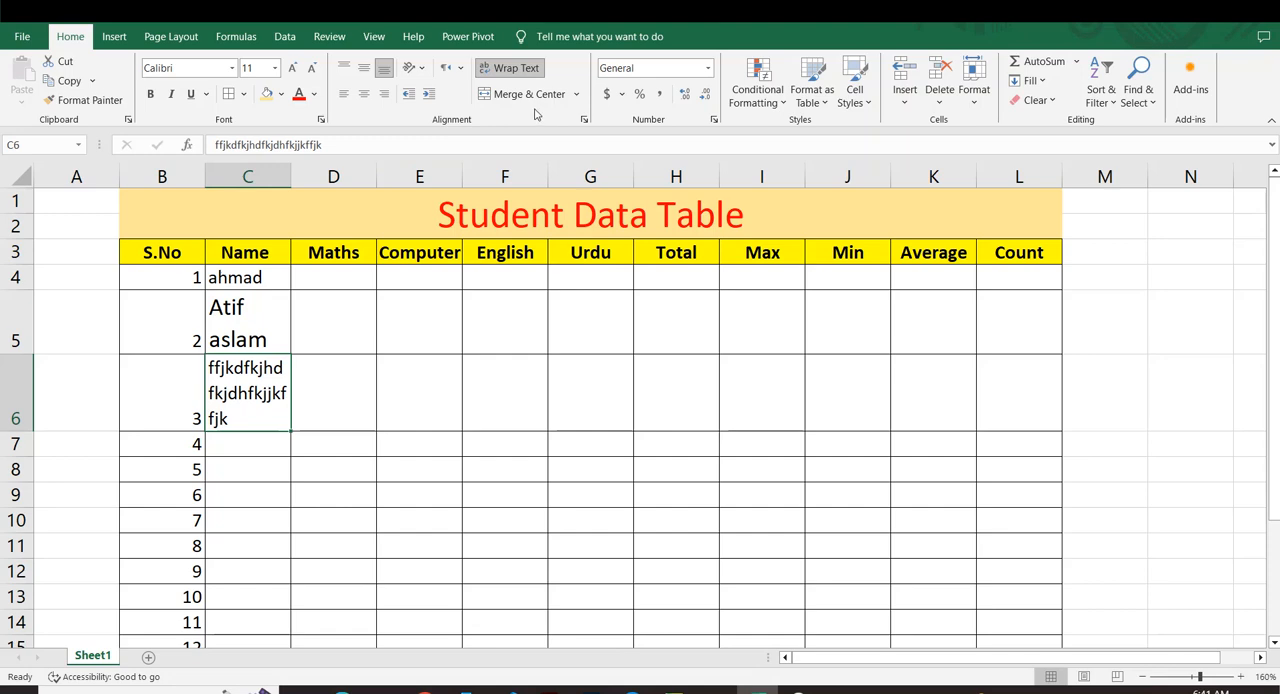
# Undo the filler text and wrapping in C6, the wrapping in C5 and the last font size increase.
pyautogui.hotkey('ctrl', 'z')
pyautogui.hotkey('ctrl', 'z')
pyautogui.hotkey('ctrl', 'z')
pyautogui.hotkey('ctrl', 'z')
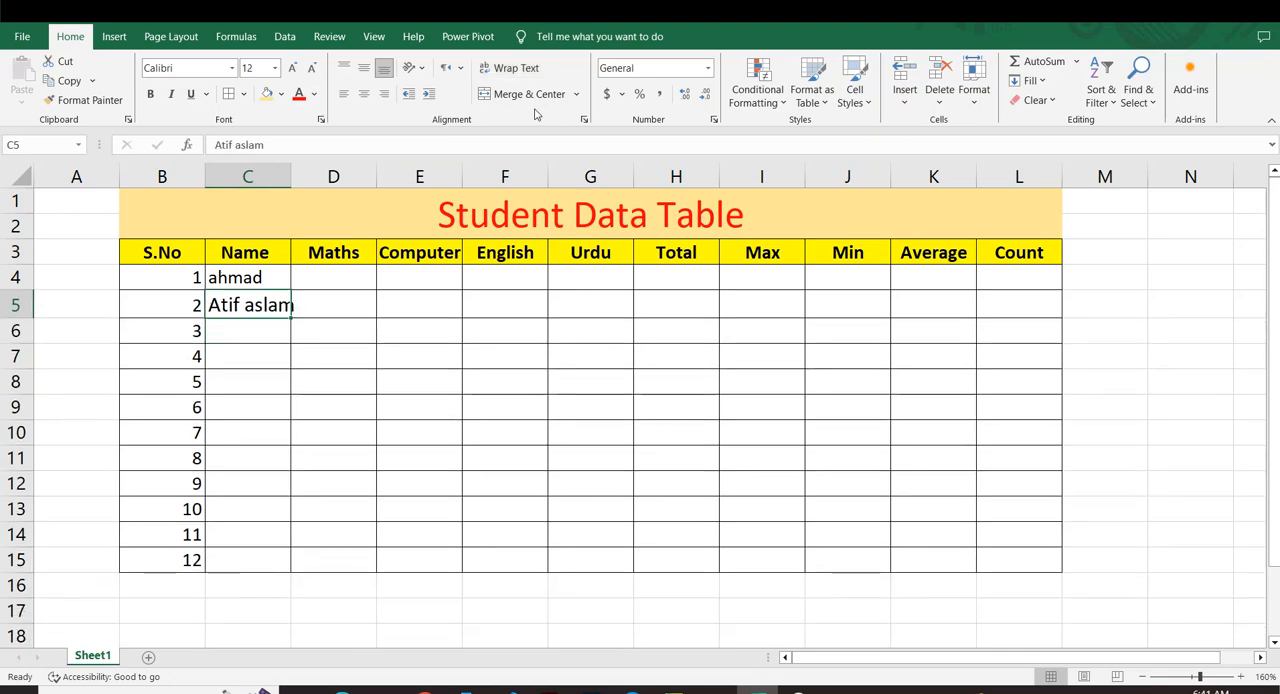
# Undo the remaining font size increase on the student's name in C5.
pyautogui.hotkey('ctrl', 'z')
pyautogui.click(381, 322)
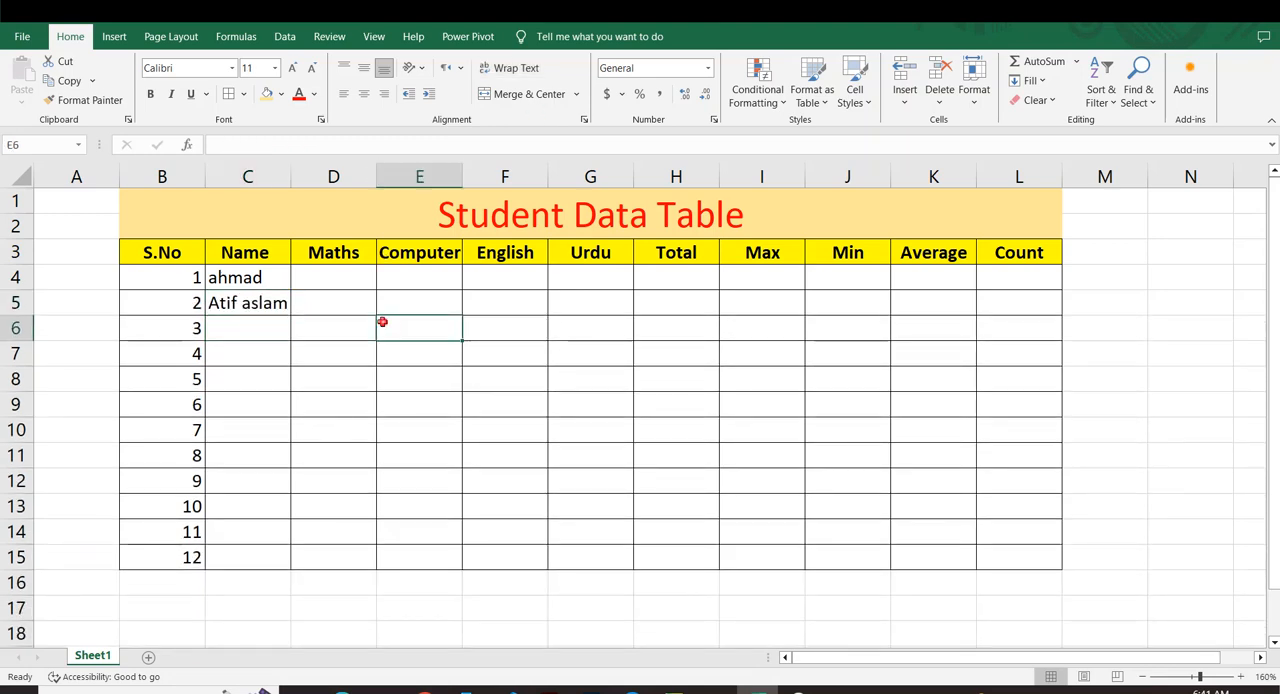
# Enter the third and fourth students' names in C6 and C7.
pyautogui.click(251, 324)
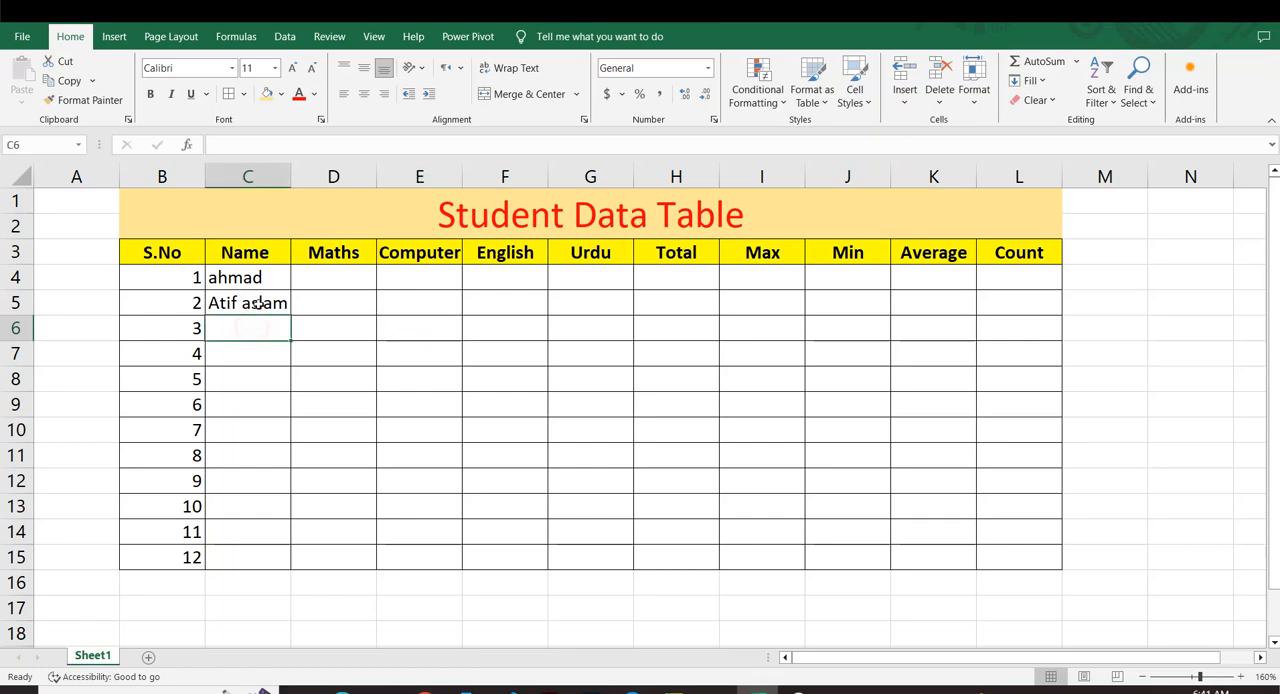
pyautogui.write('za')
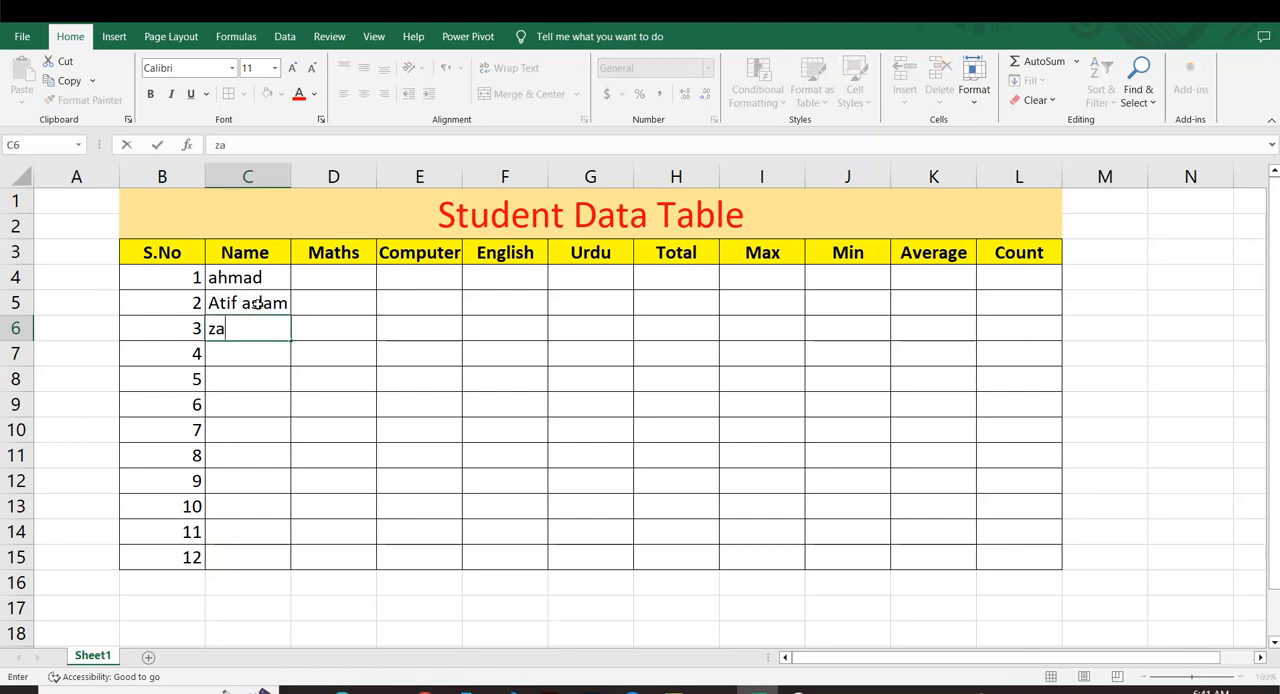
pyautogui.write('hid')
pyautogui.press('Return')
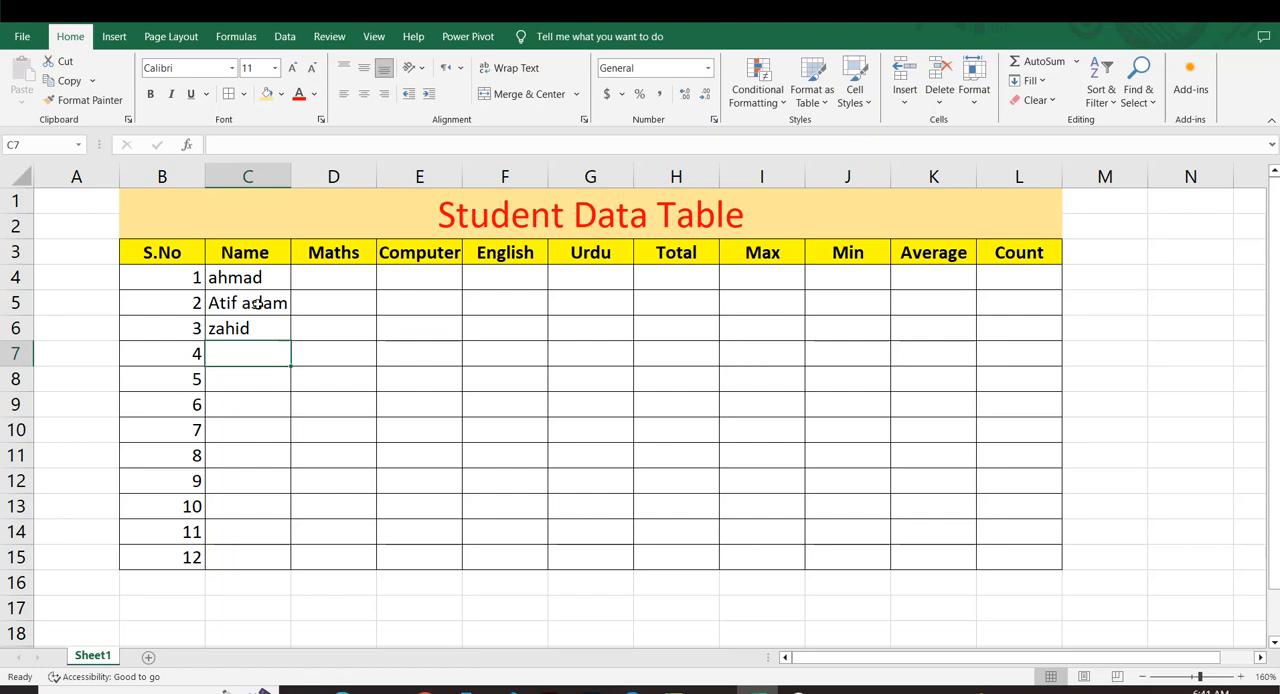
pyautogui.write('mosa')
pyautogui.press('Return')
# Fill the four student names in C4:C7 down as a repeating pattern through C15.
pyautogui.moveTo(316, 426); pyautogui.dragTo(316, 404)
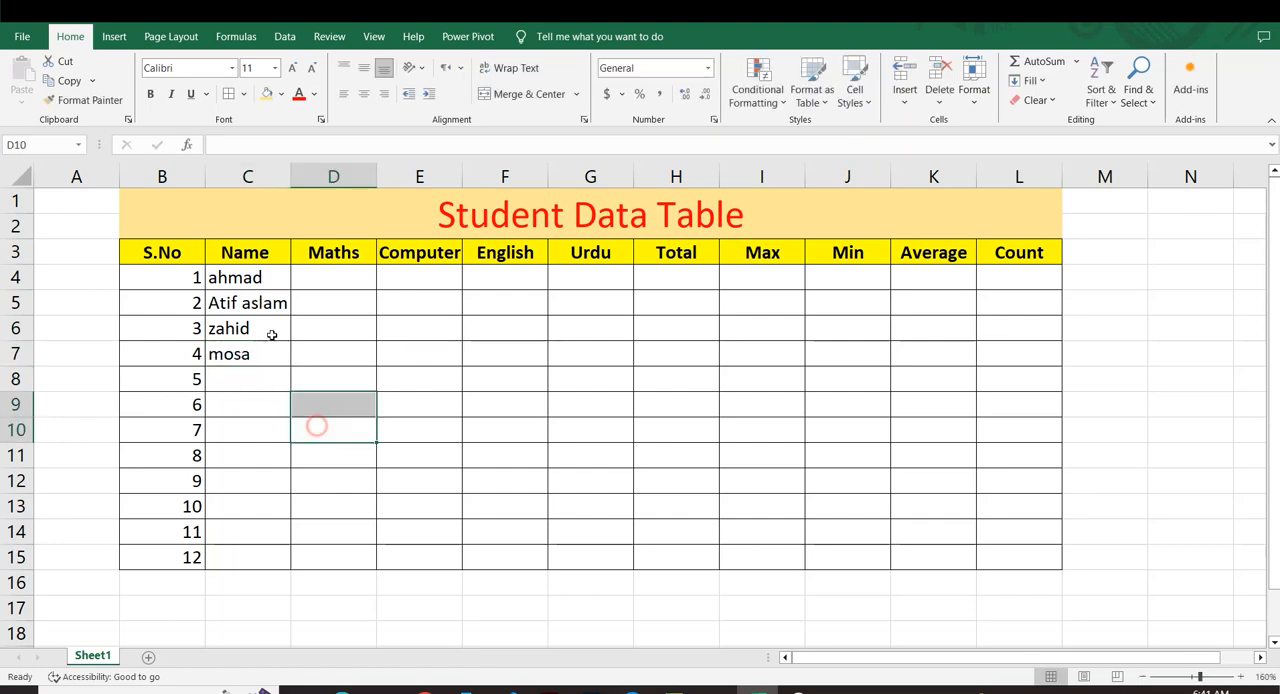
pyautogui.moveTo(250, 278); pyautogui.dragTo(310, 548)
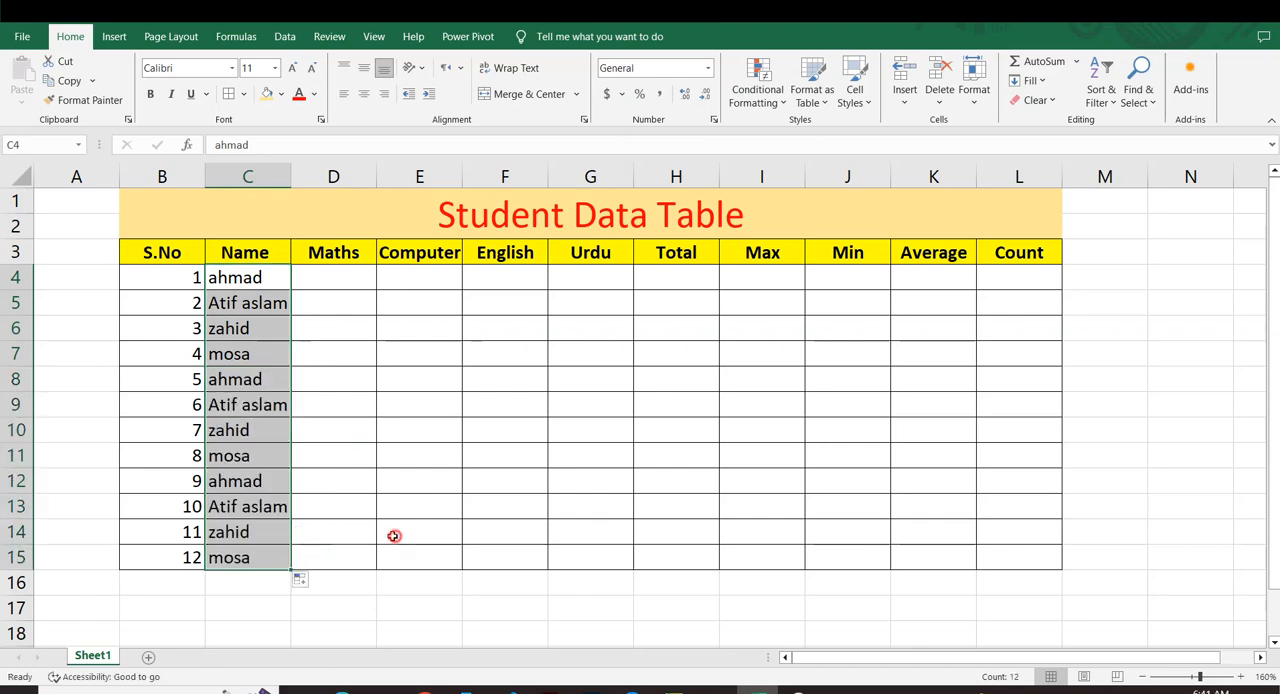
pyautogui.click(394, 534)
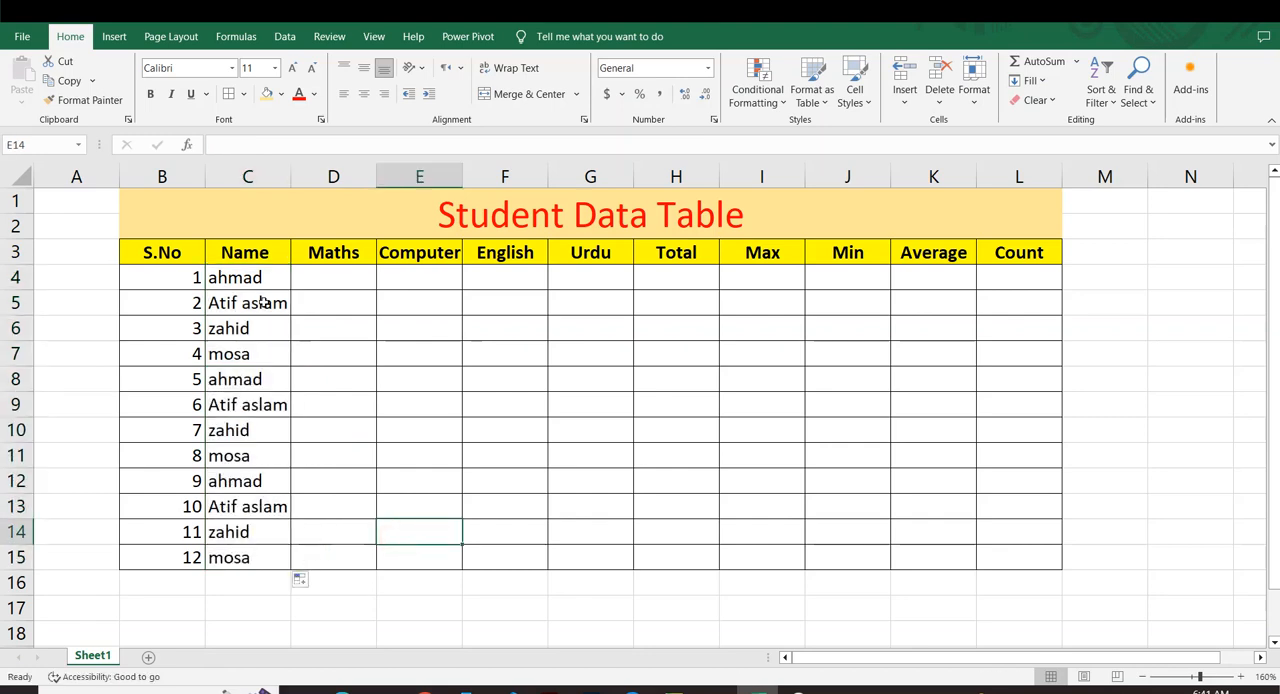
# Enter the Maths marks 67, 76, 56, 67 and 76 in D4:D8.
pyautogui.click(323, 274)
pyautogui.write('67')
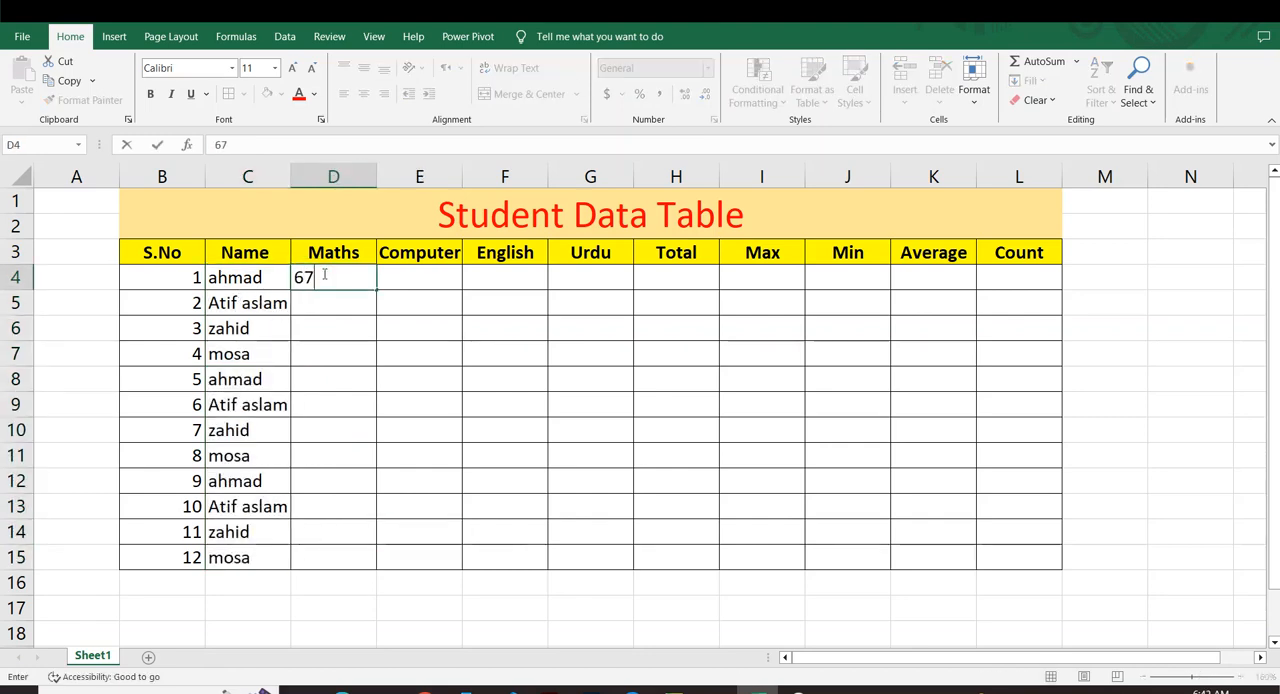
pyautogui.press('Return')
pyautogui.write('76')
pyautogui.press('Return')
pyautogui.write('56')
pyautogui.press('Return')
pyautogui.write('767')
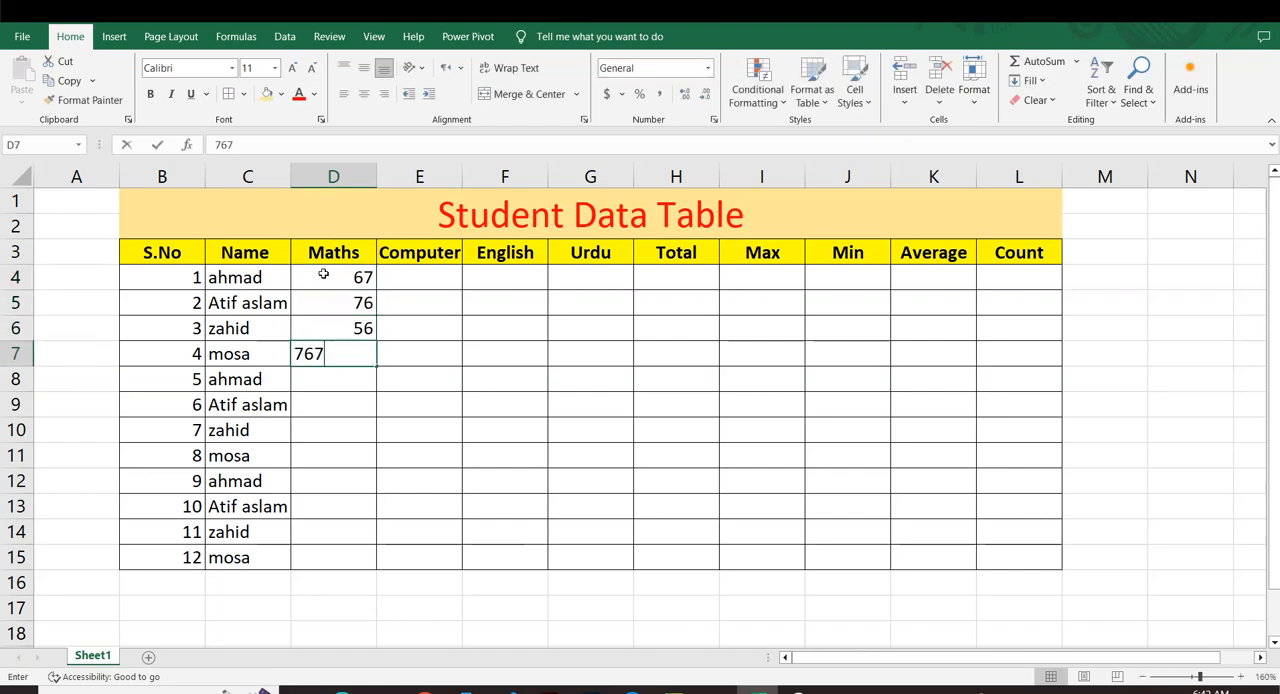
pyautogui.press('Return')
pyautogui.press('Up')
pyautogui.write('67')
pyautogui.press('Return')
pyautogui.write('76')
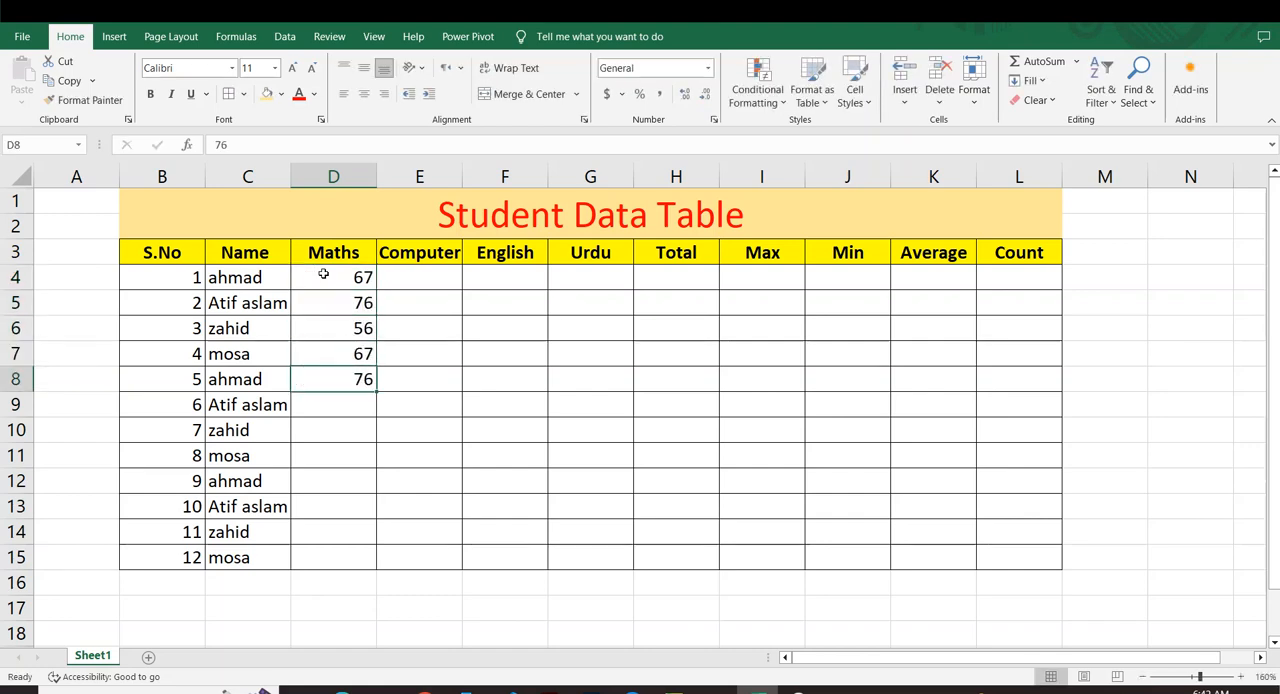
pyautogui.press('Return')
# Enter the Maths marks 56, 78 and 87 in D9:D11.
pyautogui.write('56')
pyautogui.press('Return')
pyautogui.write('78')
pyautogui.press('Return')
pyautogui.write('998')
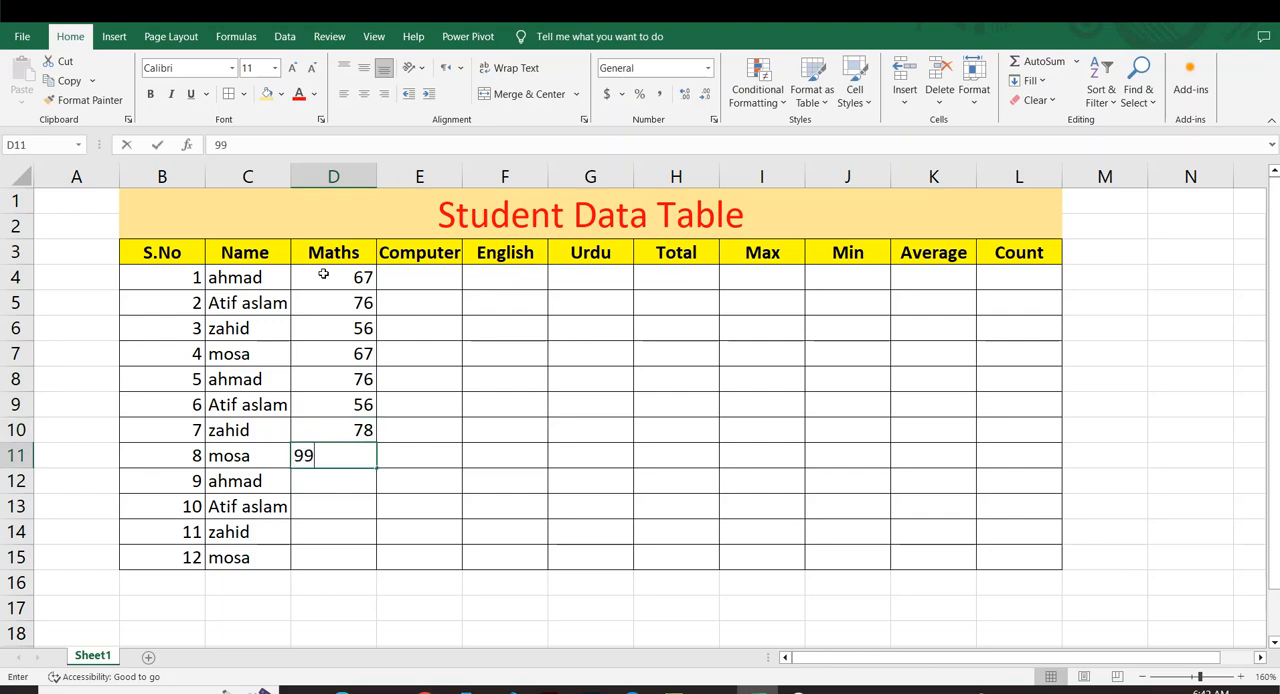
pyautogui.press('Return')
pyautogui.press('Up')
pyautogui.write('87')
pyautogui.press('Return')
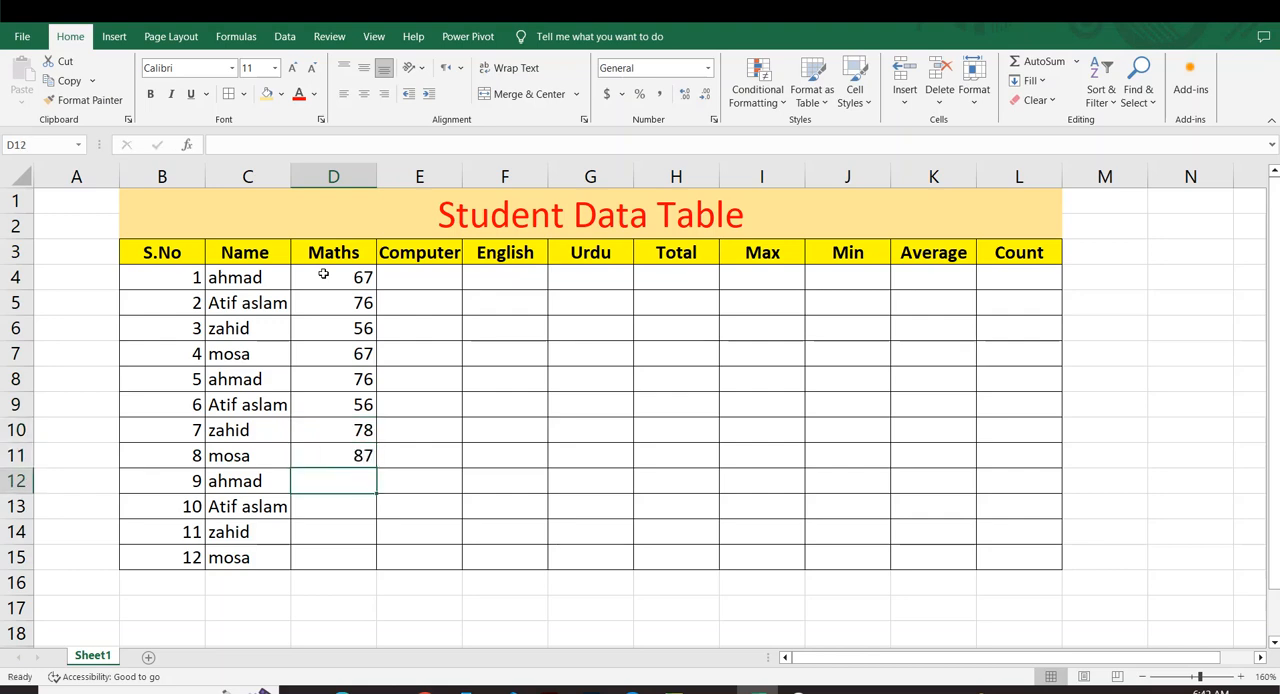
# Enter the Maths marks 67, 76, 55 and 45 in D12:D15.
pyautogui.write('67')
pyautogui.press('Return')
pyautogui.write('76')
pyautogui.press('Return')
pyautogui.write('55')
pyautogui.press('Return')
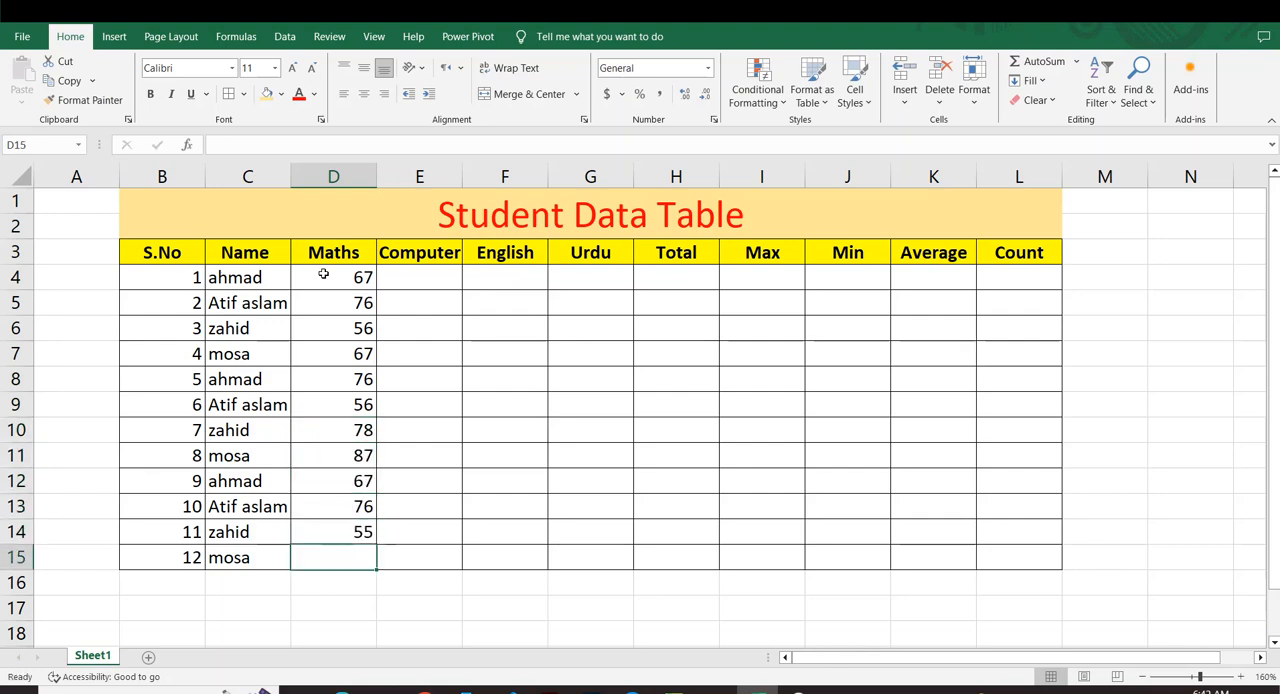
pyautogui.write('45')
pyautogui.press('Return')
# Copy the Maths marks in D4:D14 into the Urdu column at G4:G14.
pyautogui.moveTo(323, 276); pyautogui.dragTo(379, 530)
pyautogui.hotkey('ctrl', 'c')
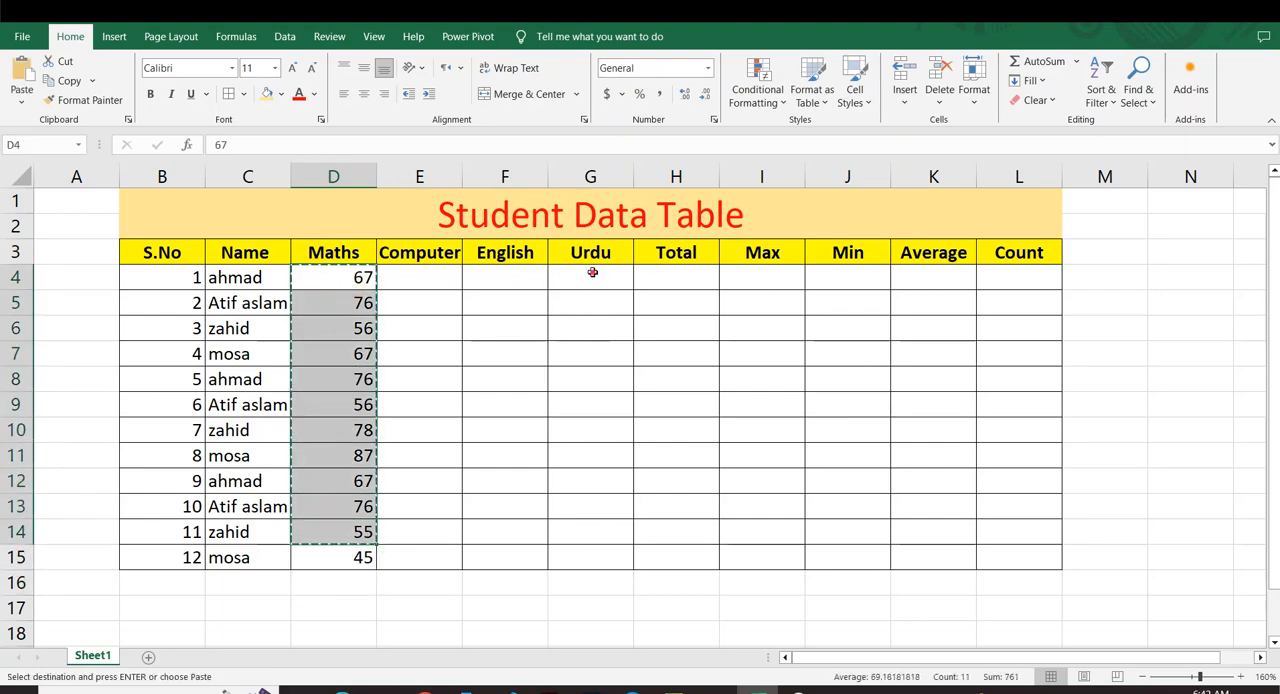
pyautogui.moveTo(594, 277); pyautogui.dragTo(594, 543)
pyautogui.hotkey('ctrl', 'v')
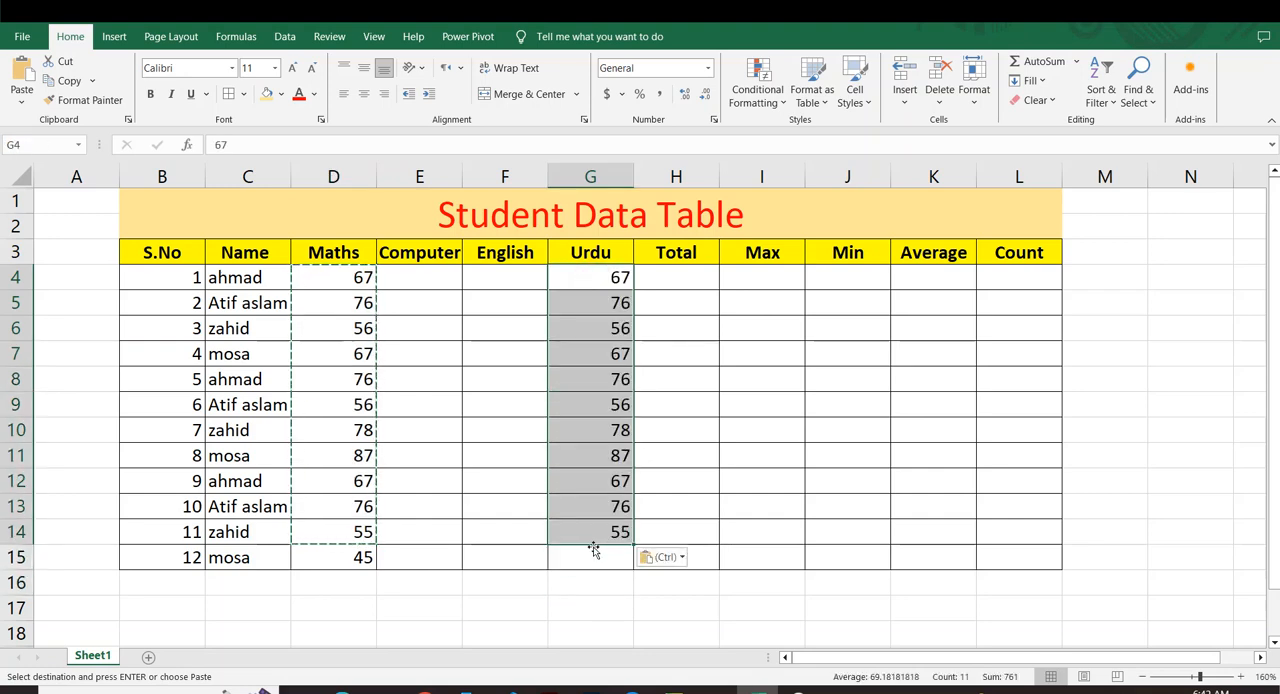
pyautogui.click(506, 482)
pyautogui.moveTo(440, 564); pyautogui.dragTo(553, 550)
pyautogui.click(503, 430)
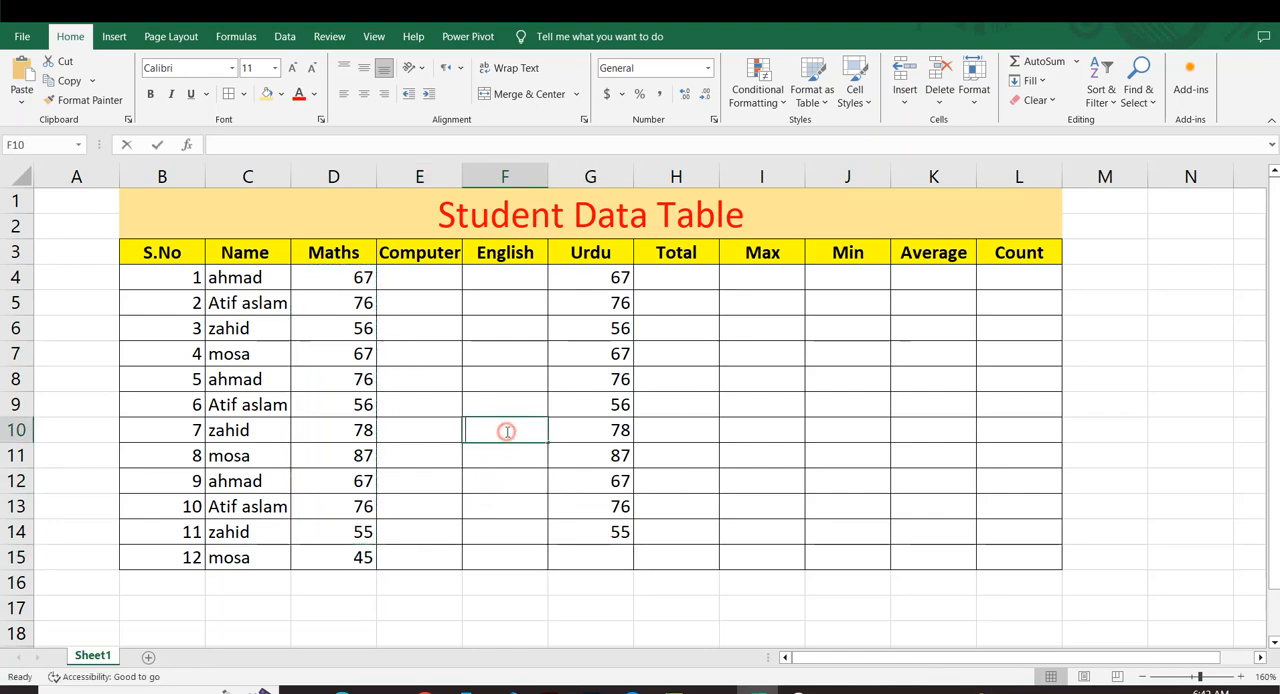
# Fill the first student's Maths mark across to E4 and F4 as the series 68 and 69.
pyautogui.click(360, 280)
pyautogui.moveTo(377, 288); pyautogui.dragTo(577, 297)
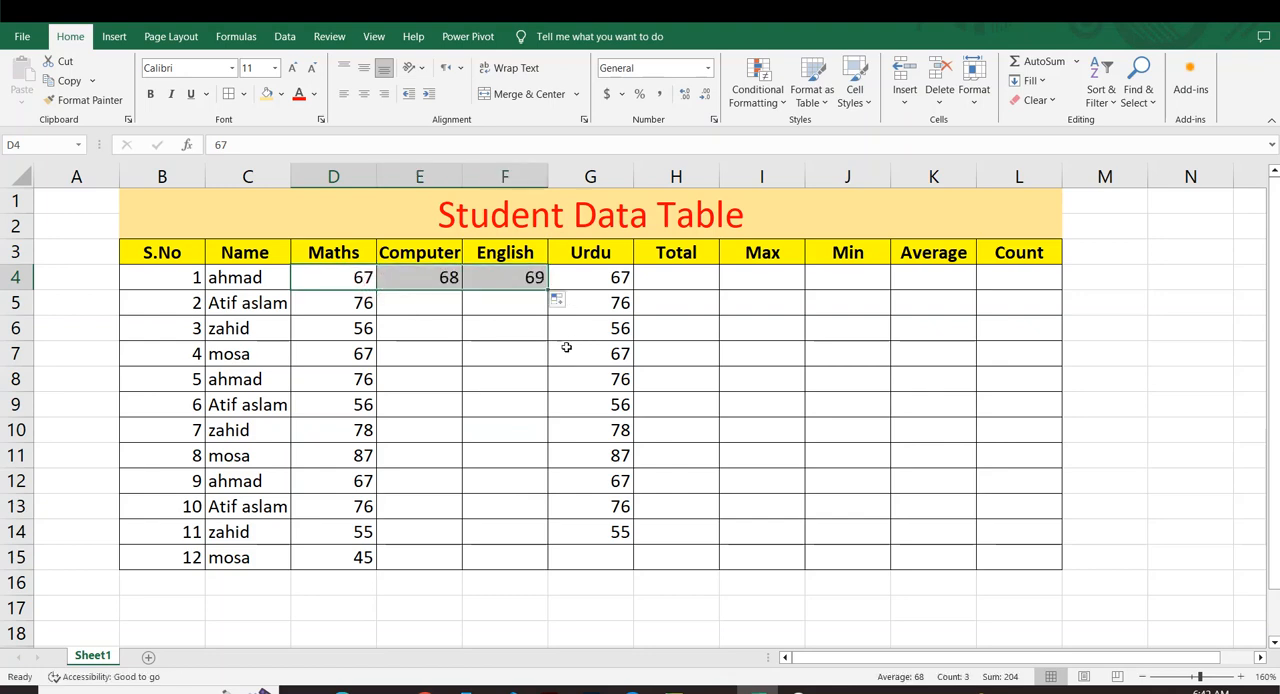
pyautogui.click(418, 330)
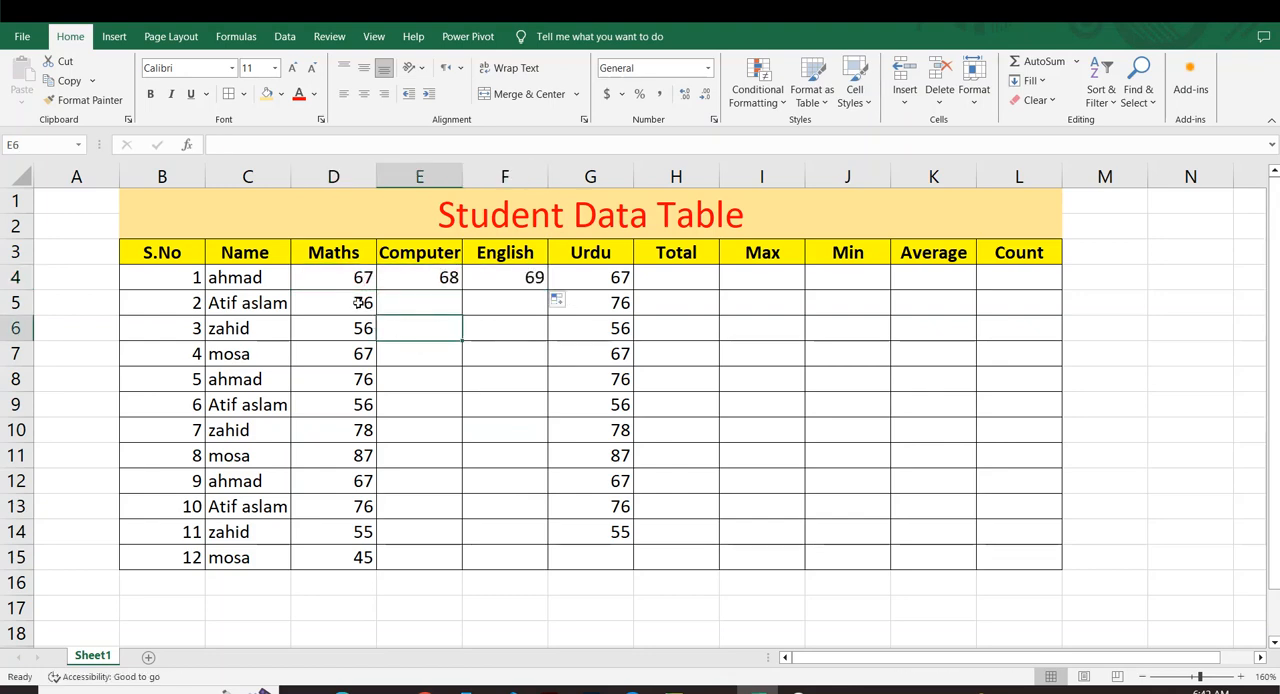
# Copy the Maths marks in D5:D15 into the English column at F5:F15.
pyautogui.moveTo(357, 303); pyautogui.dragTo(363, 557)
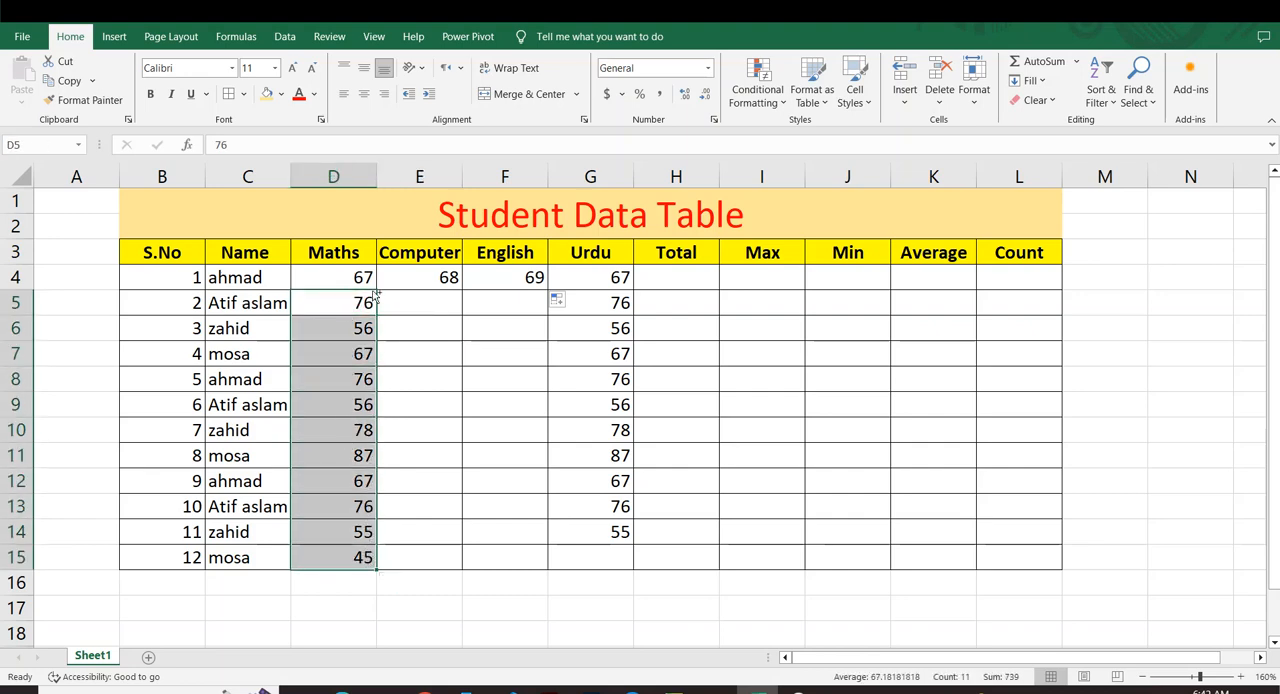
pyautogui.moveTo(378, 297); pyautogui.dragTo(502, 318)
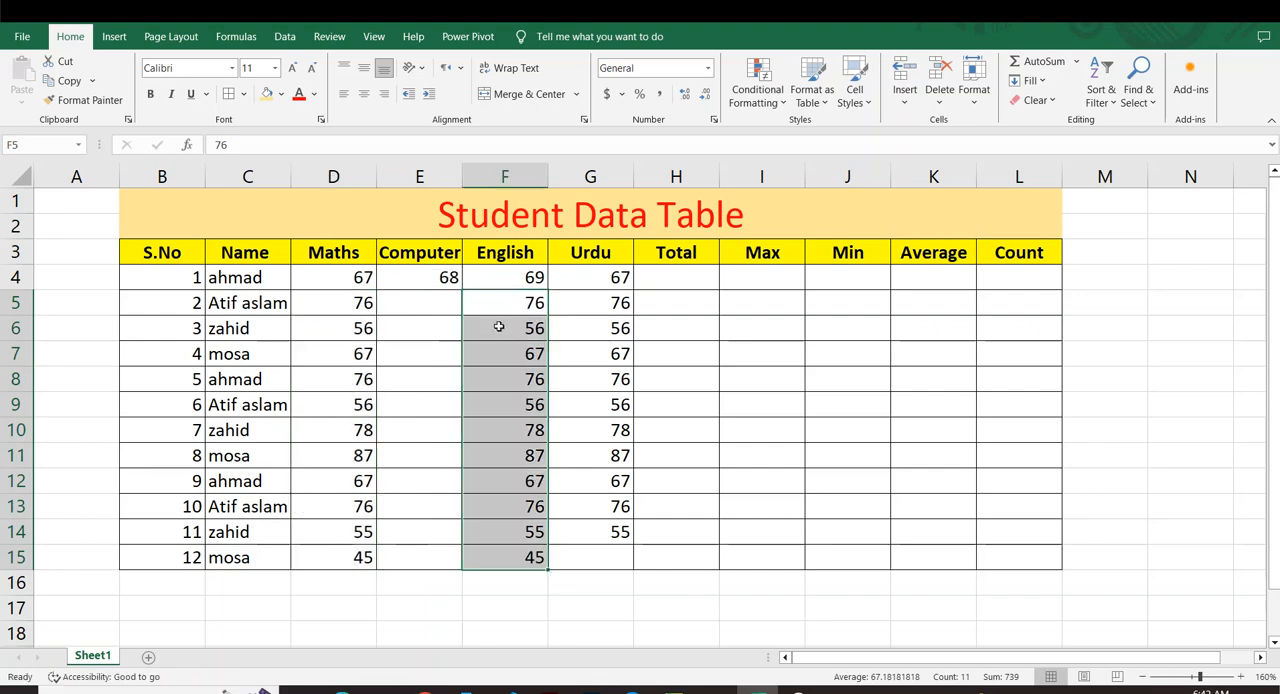
pyautogui.click(396, 413)
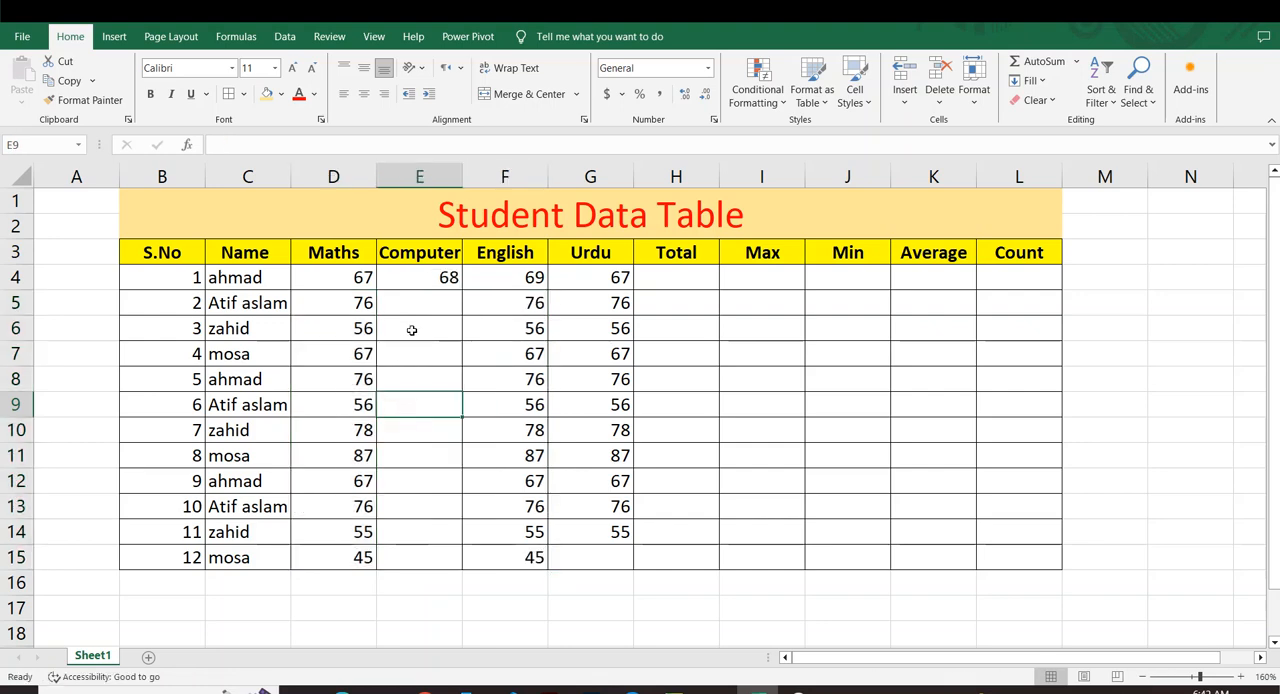
# Fill the Computer marks from E4 down to E15 as a series ending at 79, and extend the Urdu marks into G15 as 56.
pyautogui.click(412, 278)
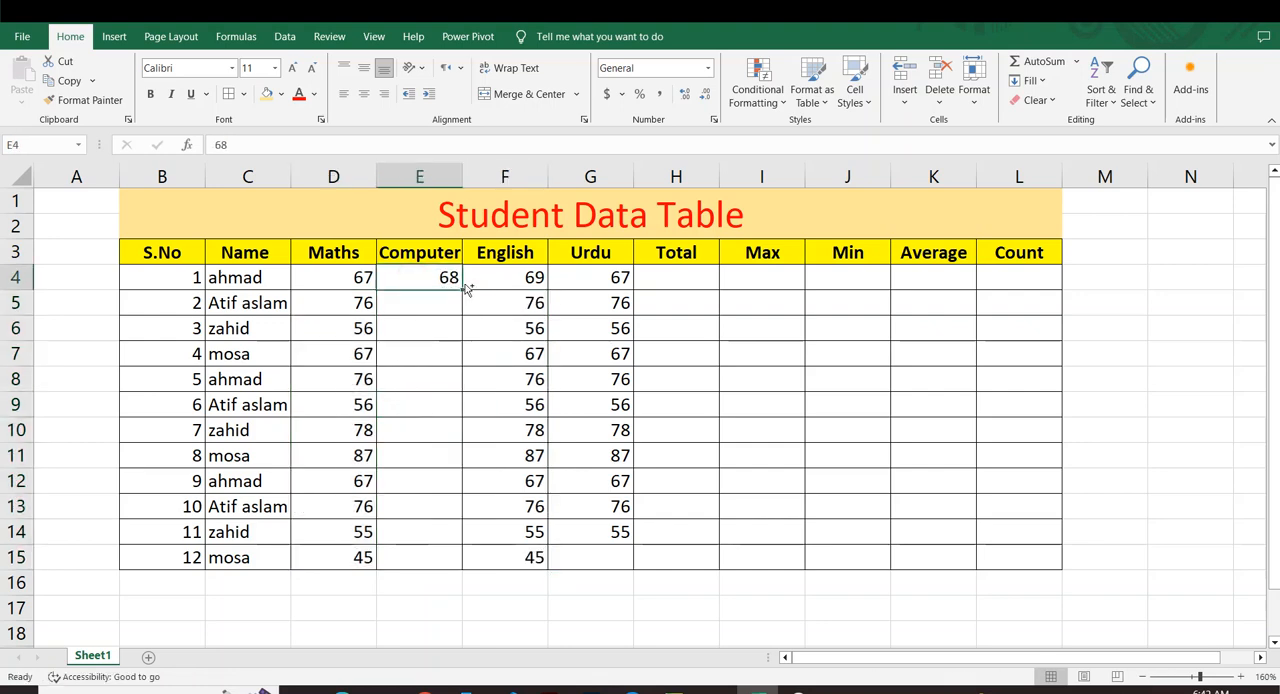
pyautogui.moveTo(461, 290); pyautogui.dragTo(460, 566)
pyautogui.click(620, 536)
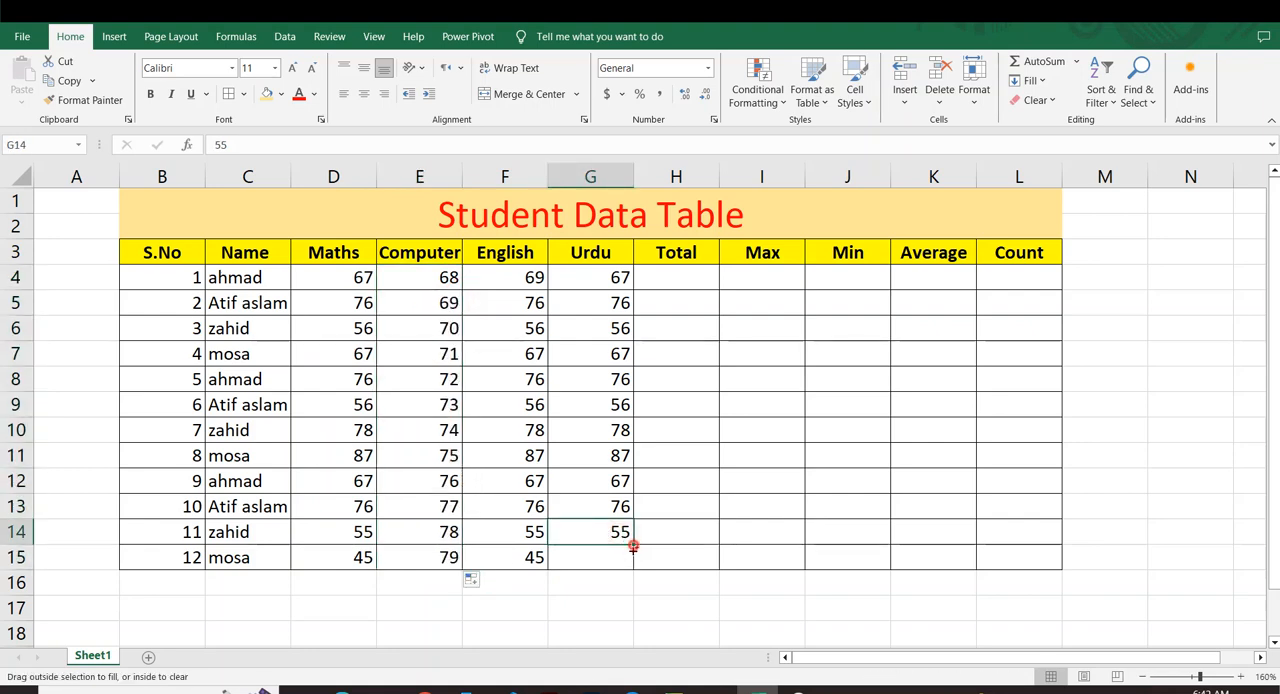
pyautogui.moveTo(633, 544); pyautogui.dragTo(632, 565)
pyautogui.click(450, 478)
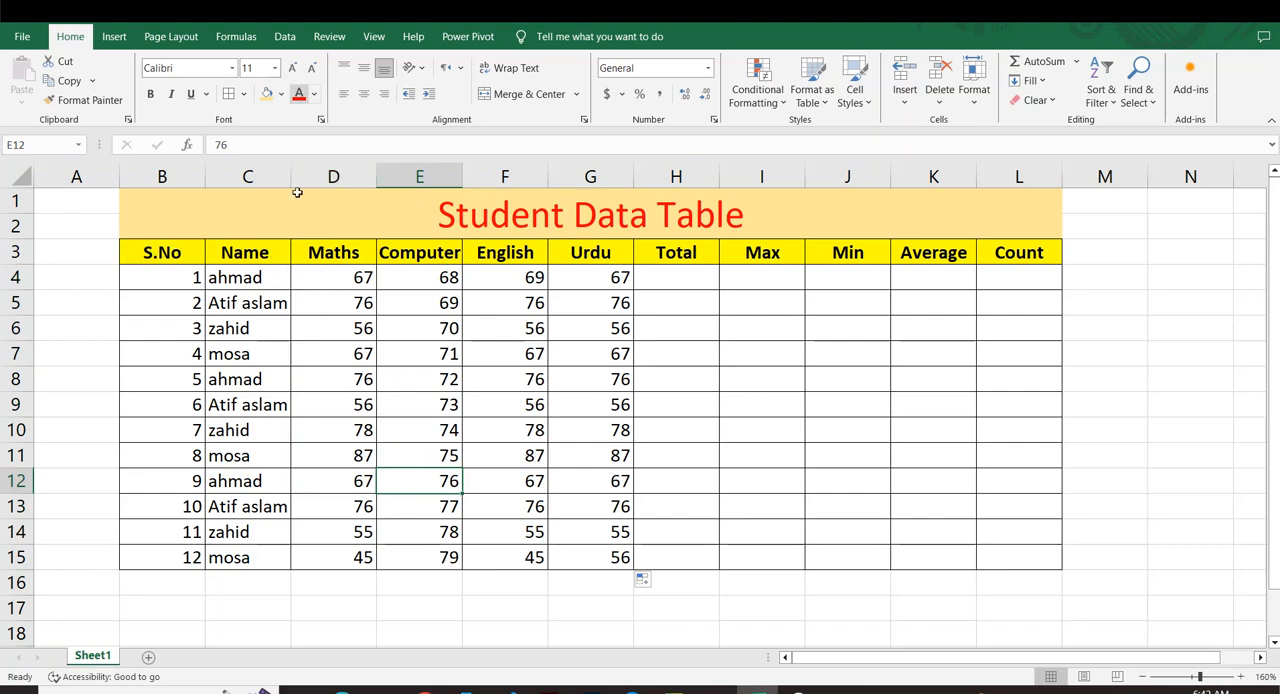
# Center the contents of B4:L15 both horizontally and vertically.
pyautogui.moveTo(466, 310); pyautogui.dragTo(1025, 554)
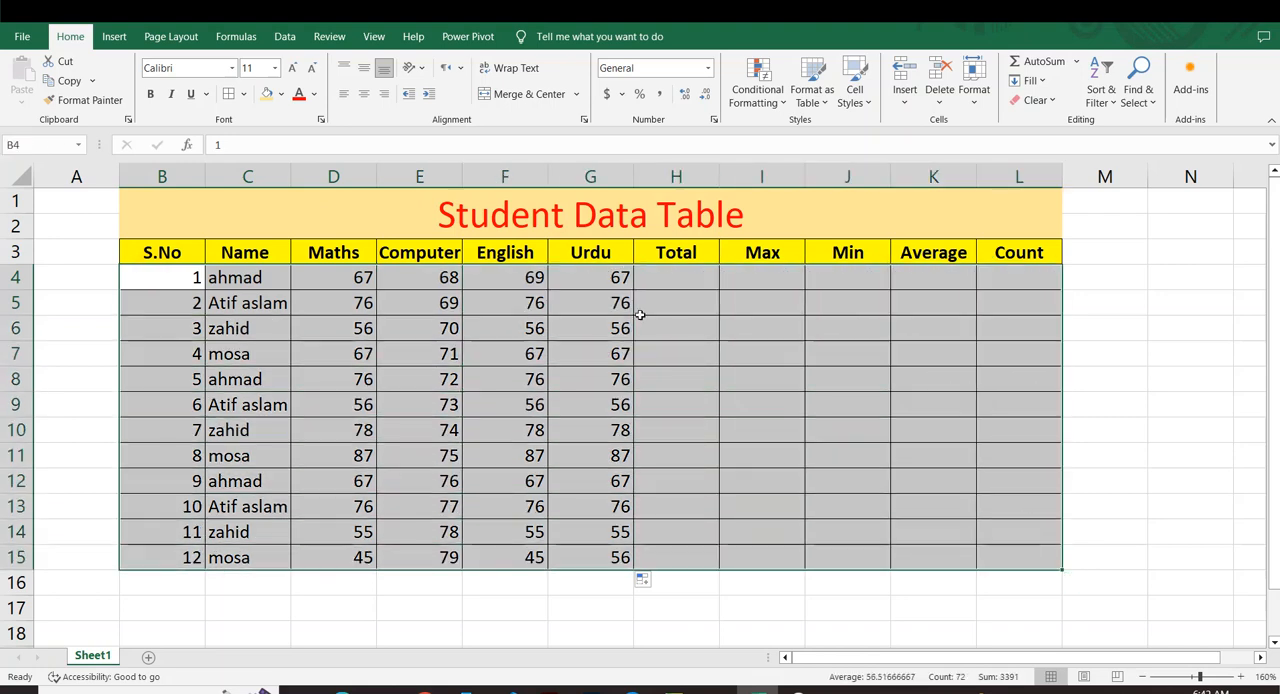
pyautogui.click(364, 67)
pyautogui.click(364, 93)
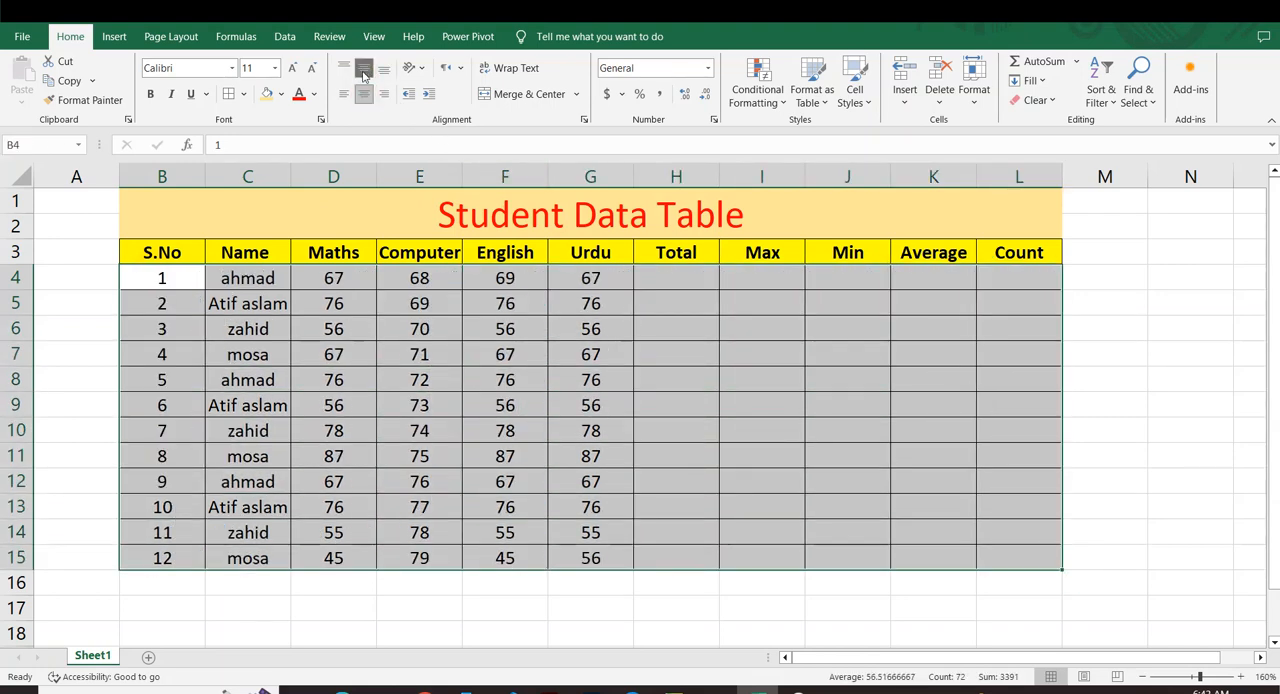
pyautogui.click(468, 300)
pyautogui.click(656, 319)
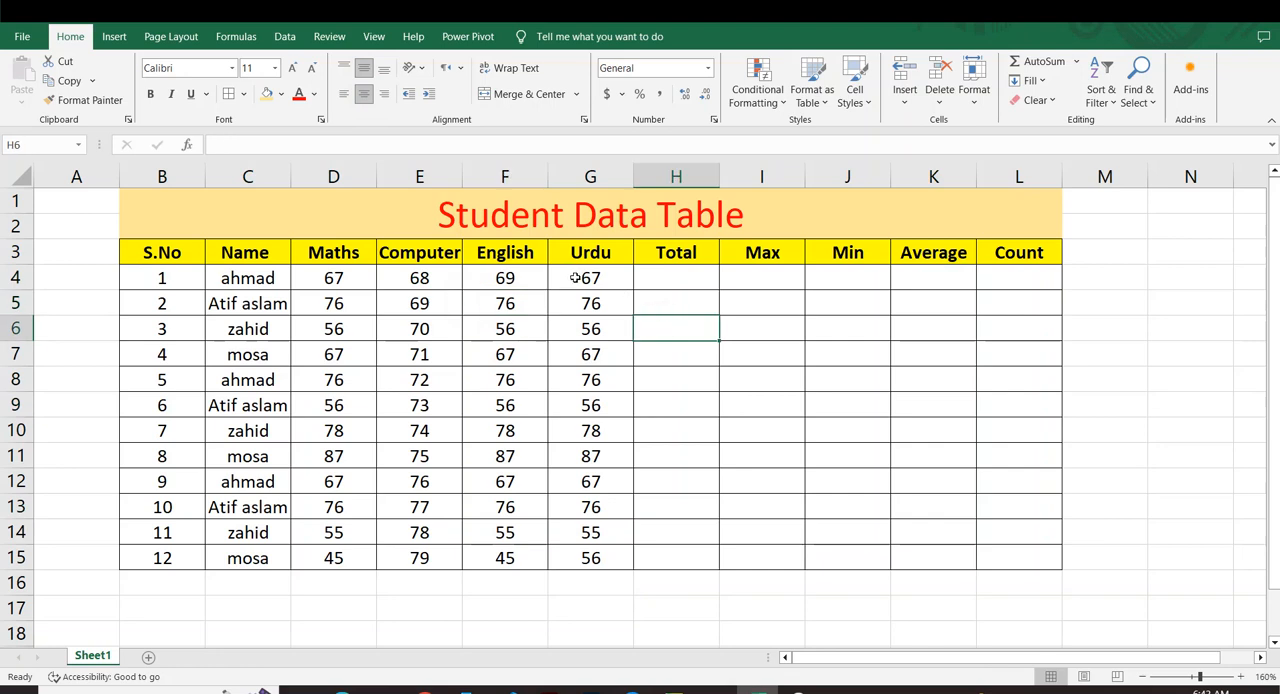
# Apply borders to the merged title cell.
pyautogui.click(170, 207)
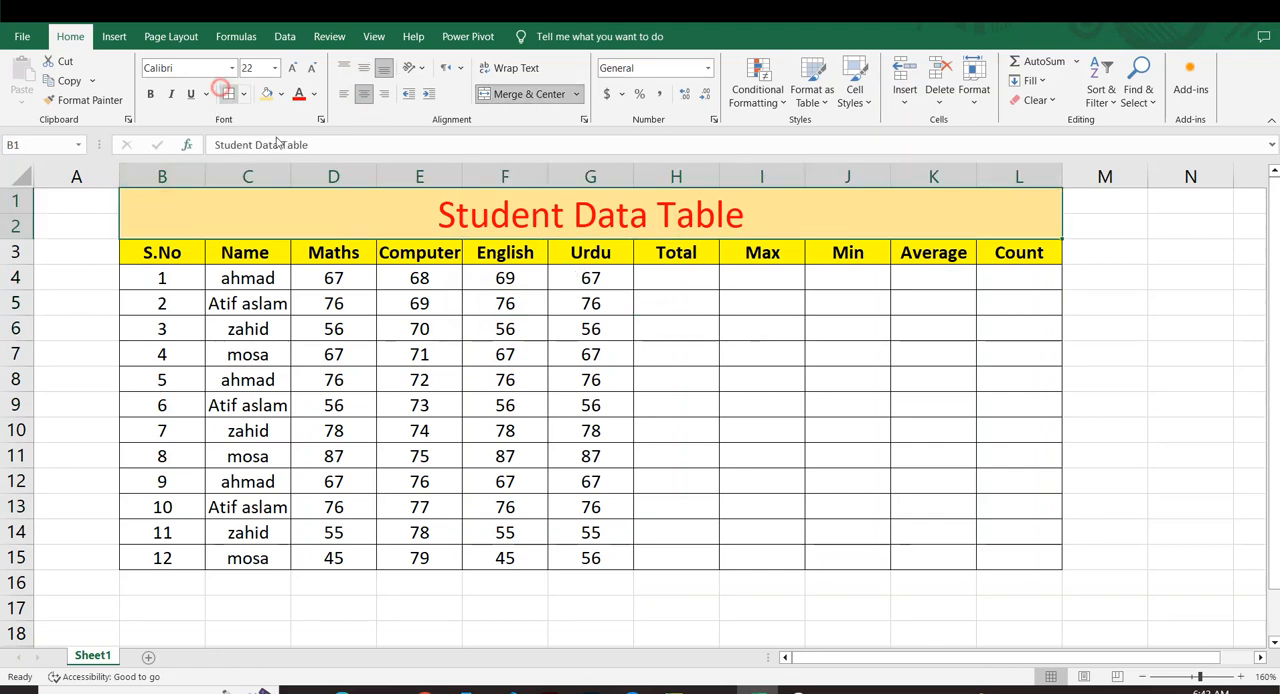
pyautogui.click(520, 327)
# Sum the first student's marks in D4:G4 into H4 with AutoSum and fill the formula down to H15.
pyautogui.click(660, 284)
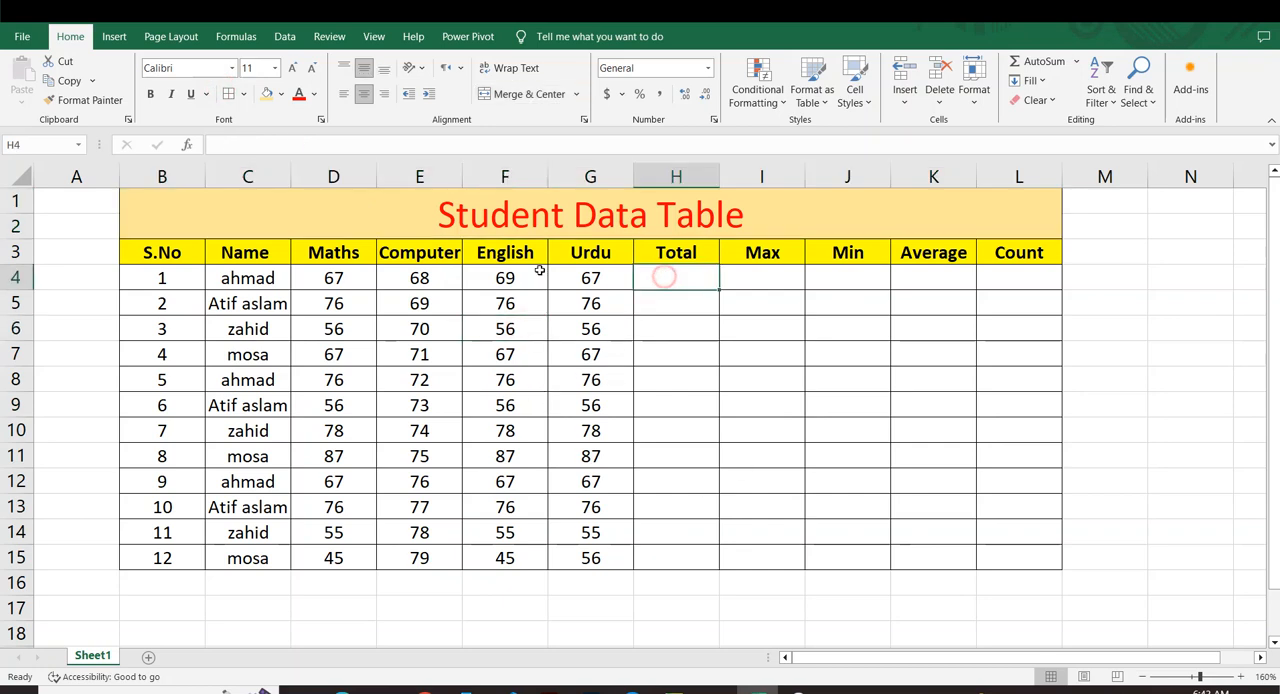
pyautogui.moveTo(338, 278); pyautogui.dragTo(560, 286)
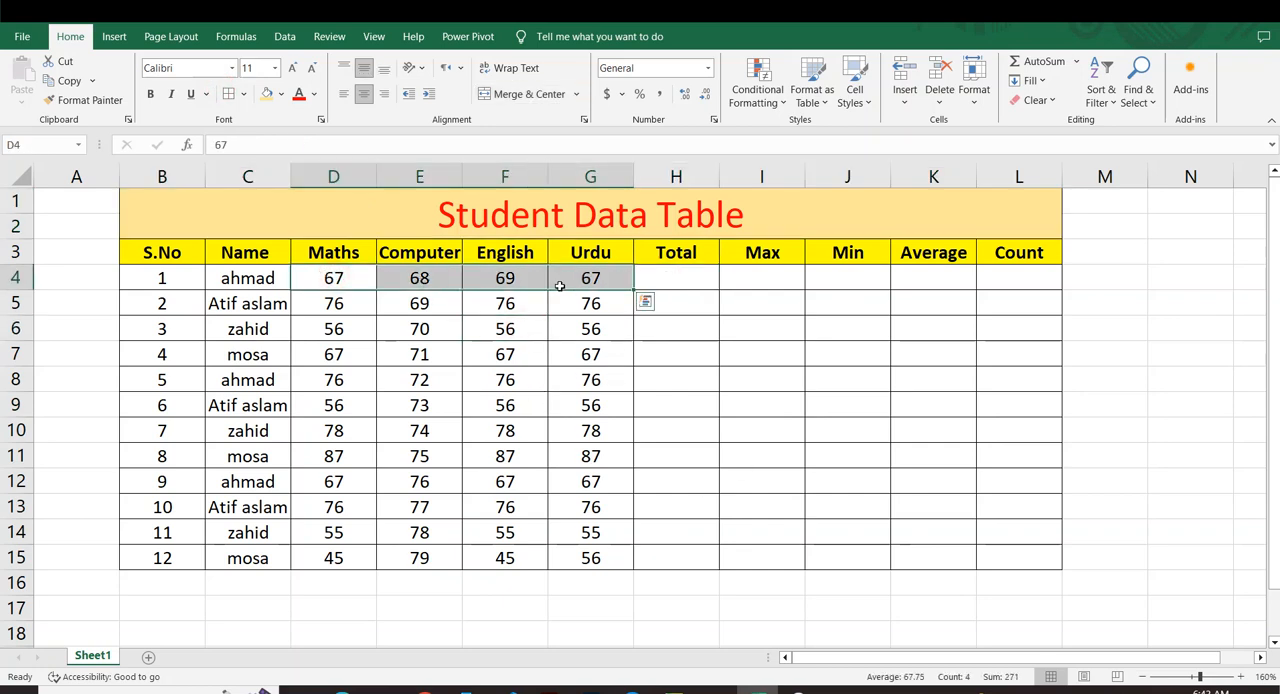
pyautogui.hotkey('alt', '=')
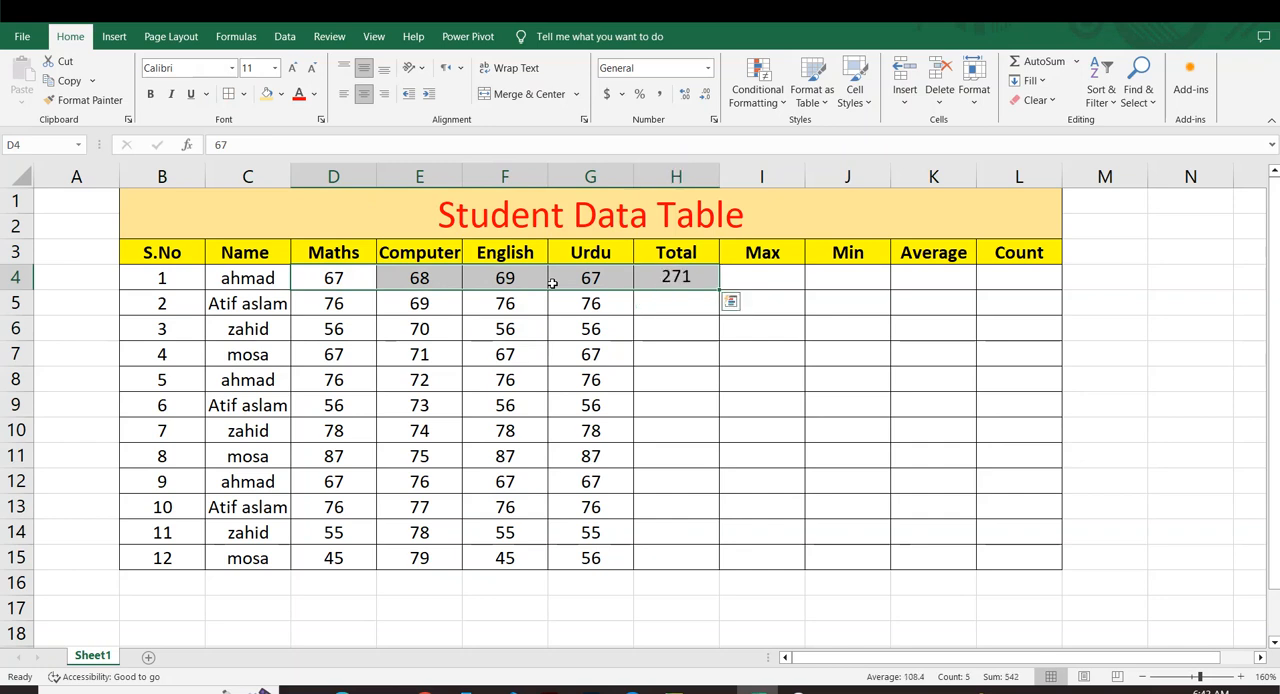
pyautogui.moveTo(696, 314); pyautogui.dragTo(726, 566)
pyautogui.click(698, 280)
pyautogui.click(766, 381)
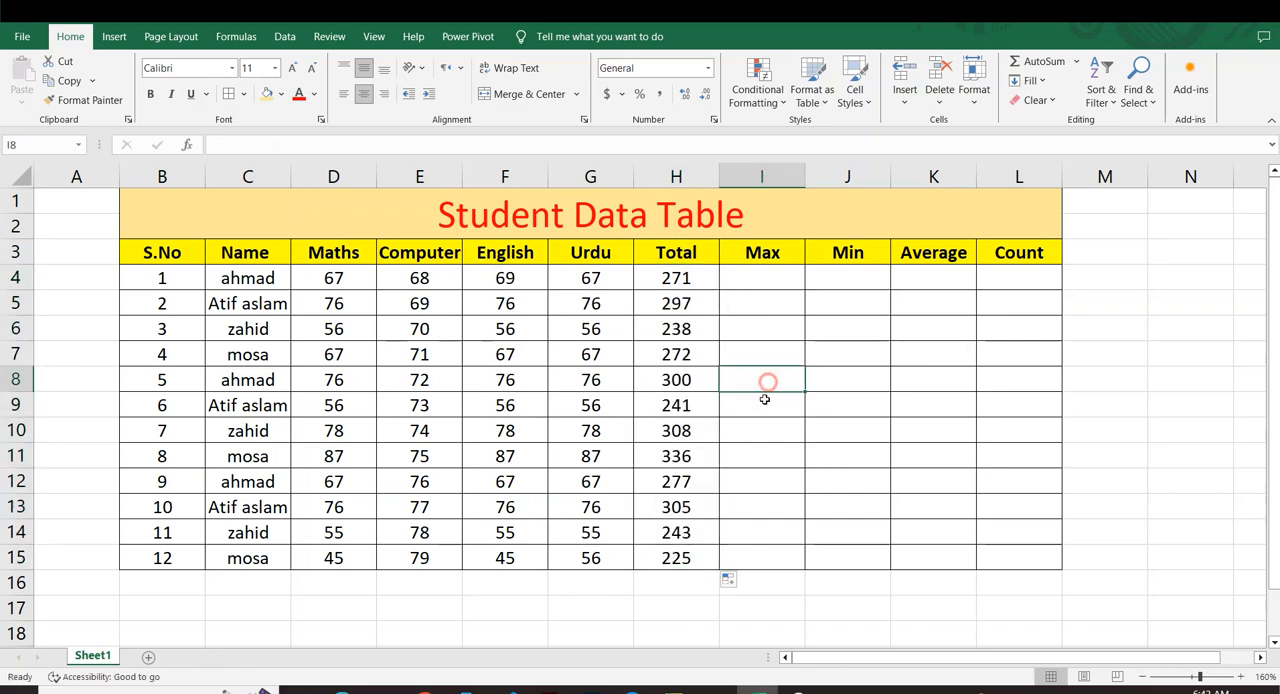
pyautogui.click(758, 359)
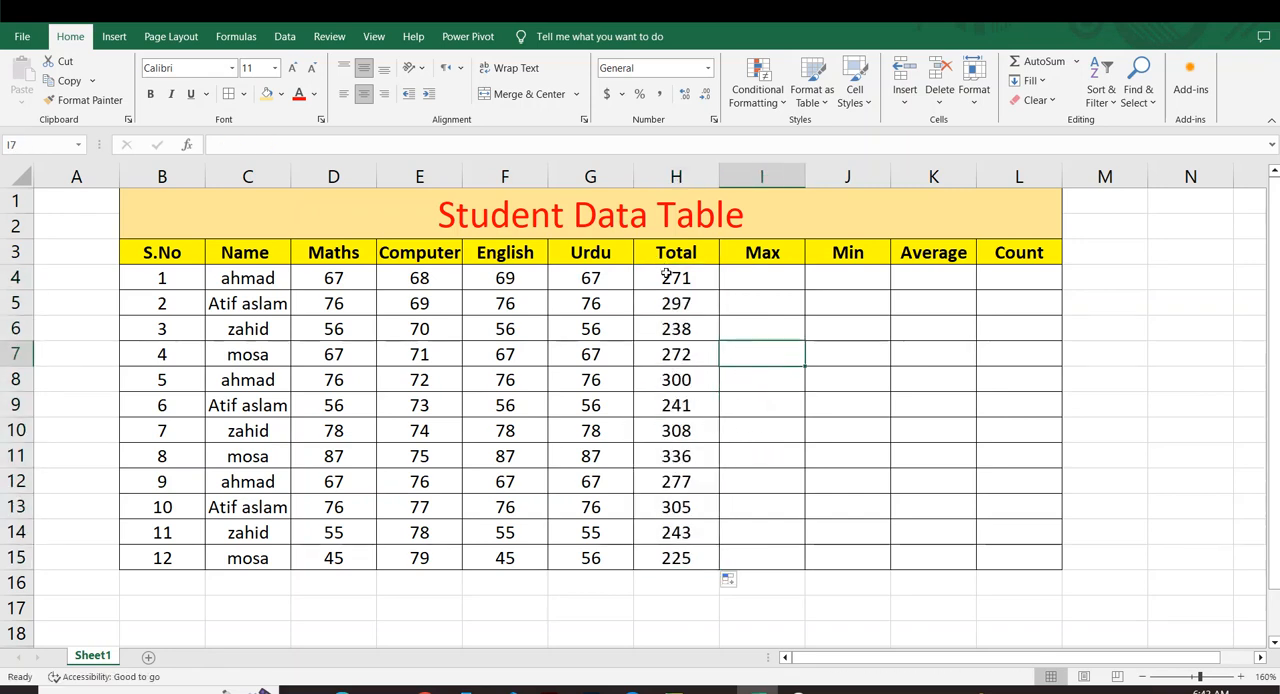
# Clear the totals from H4:H15.
pyautogui.moveTo(666, 275); pyautogui.dragTo(682, 556)
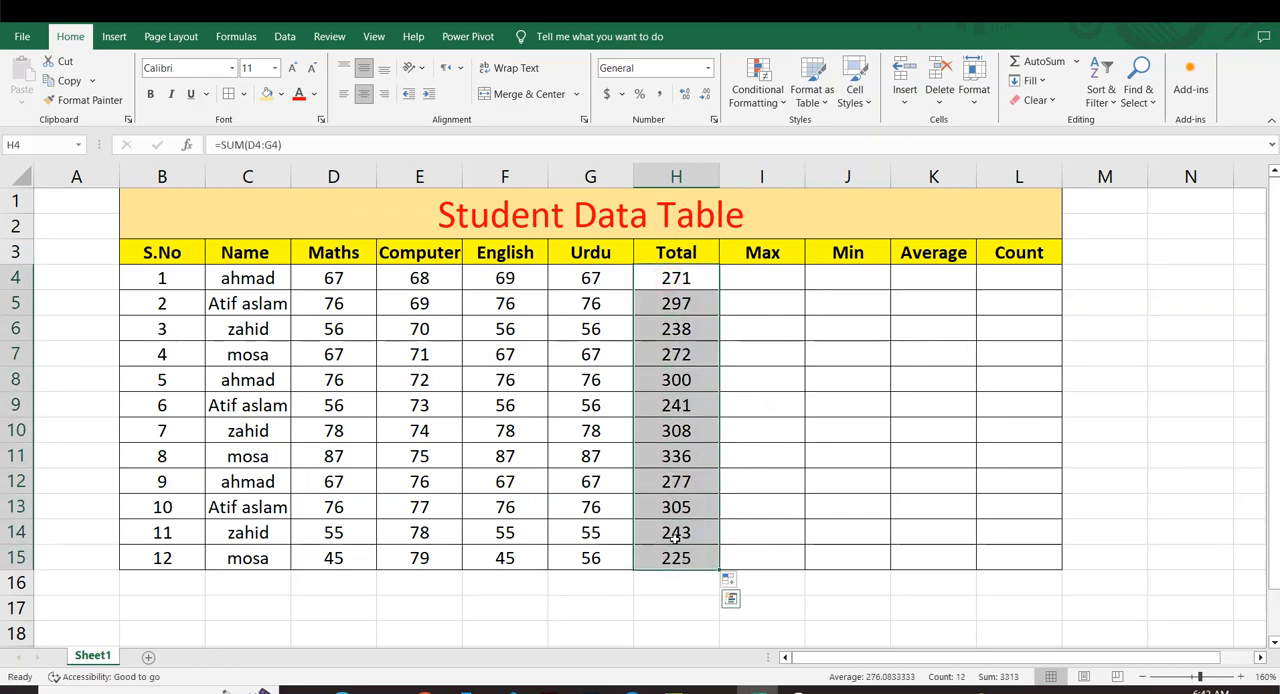
pyautogui.press('Delete')
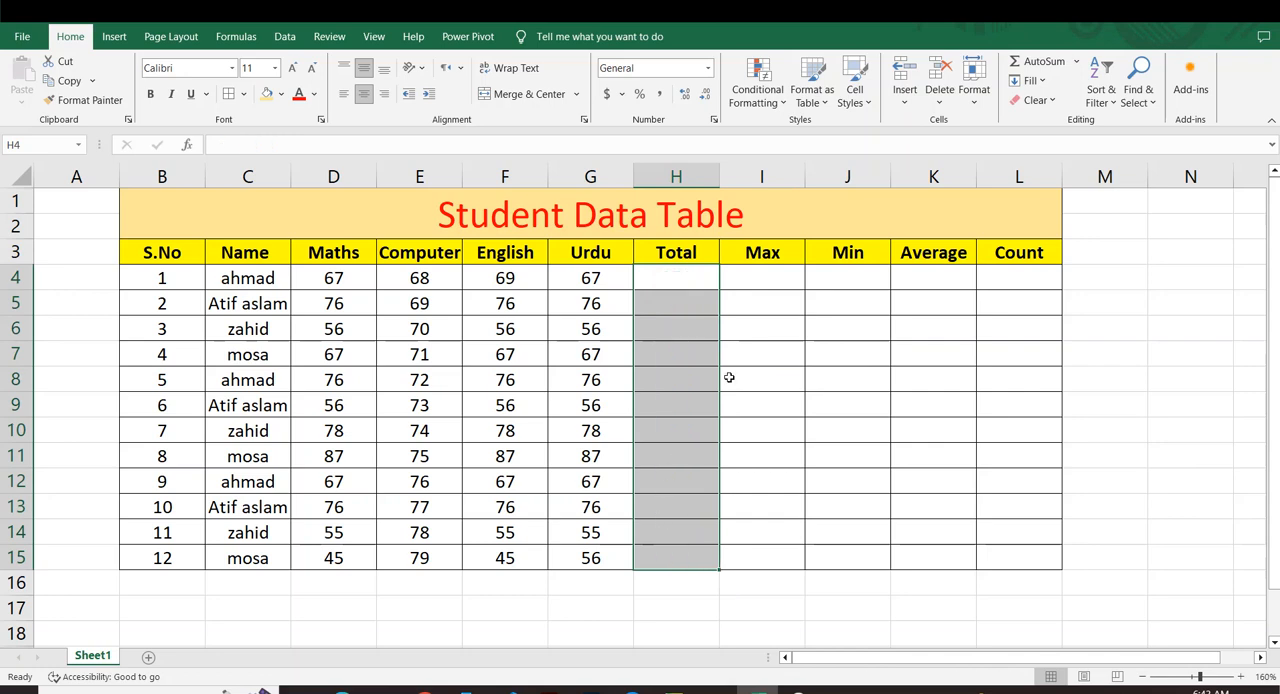
# Total the first student's marks with =SUM(D4:G4) in H4 and fill the formula down to H15.
pyautogui.click(733, 374)
pyautogui.click(649, 277)
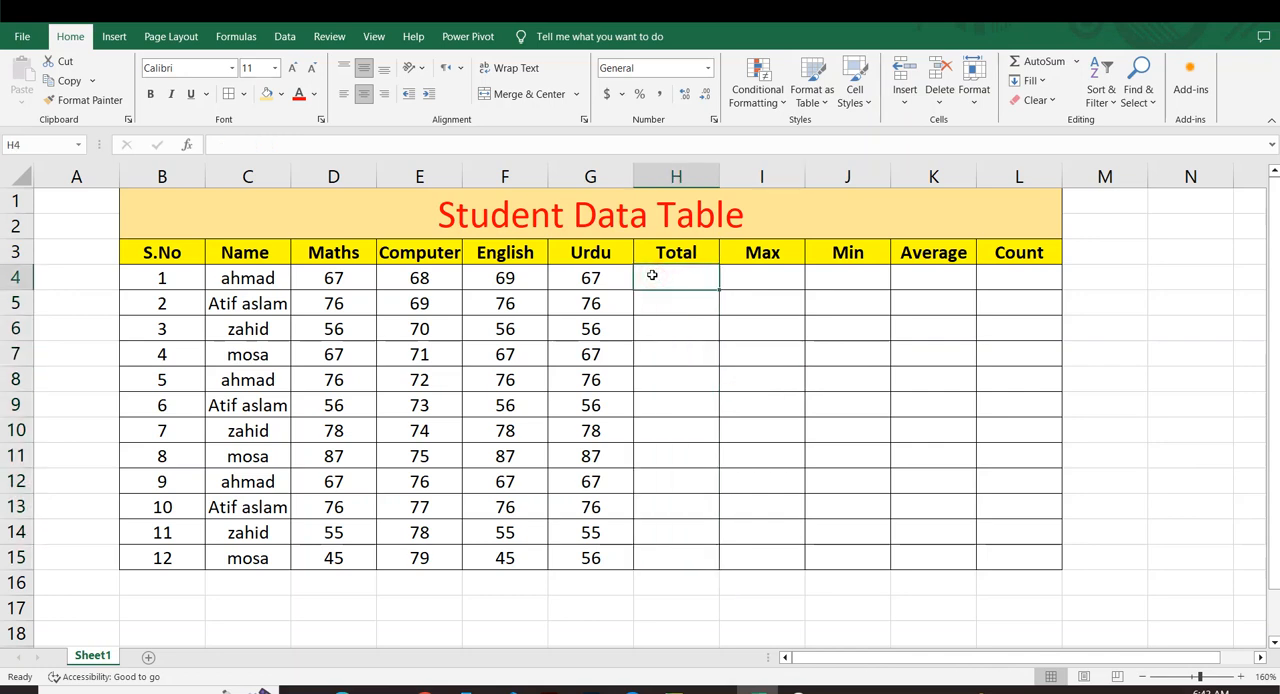
pyautogui.write('=sum')
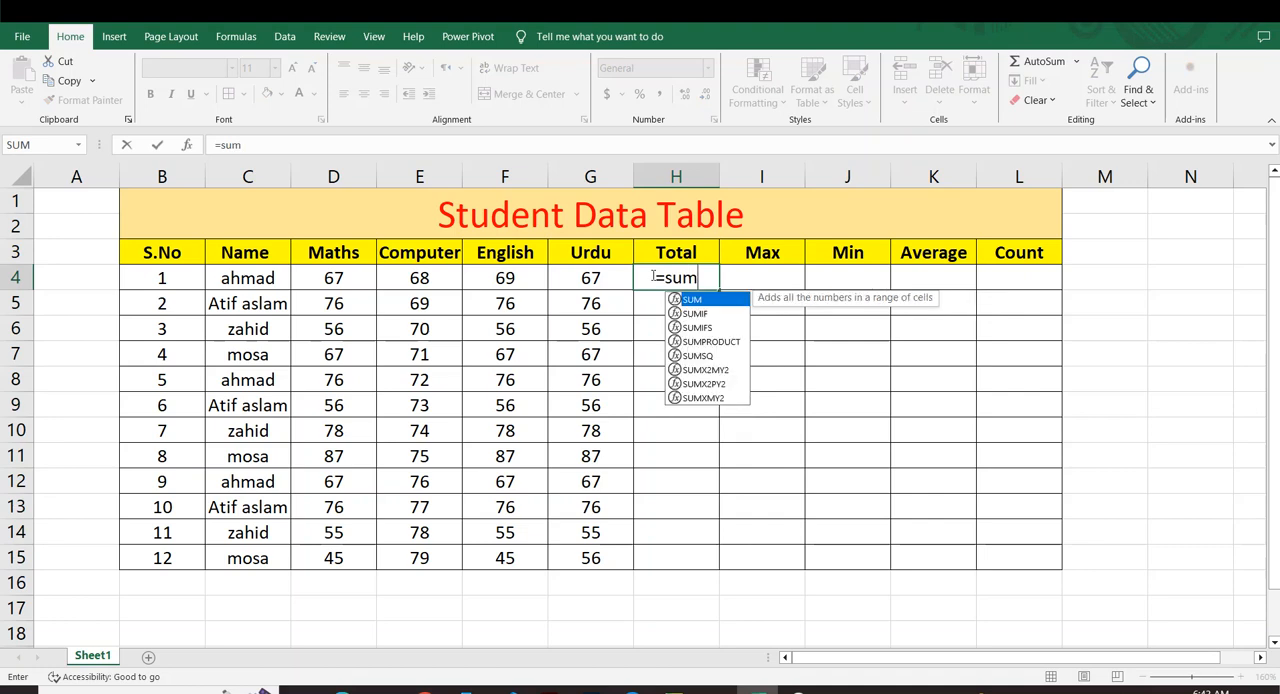
pyautogui.press('Tab')
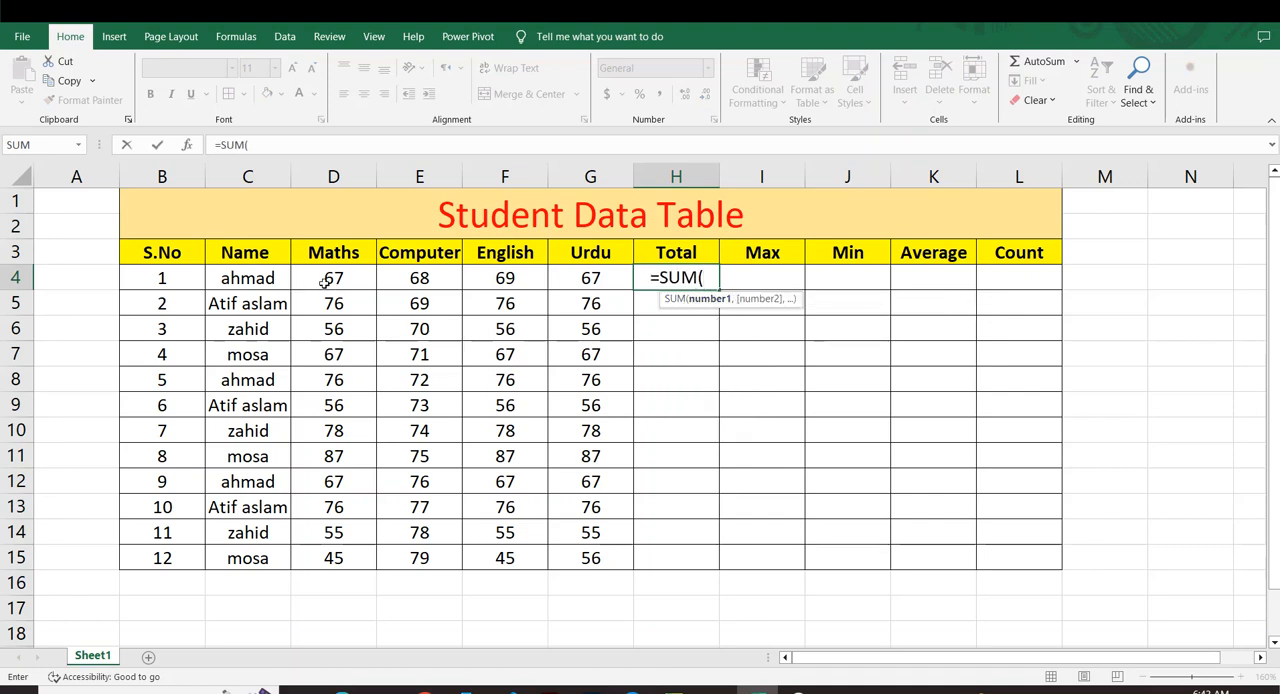
pyautogui.moveTo(323, 280); pyautogui.dragTo(586, 286)
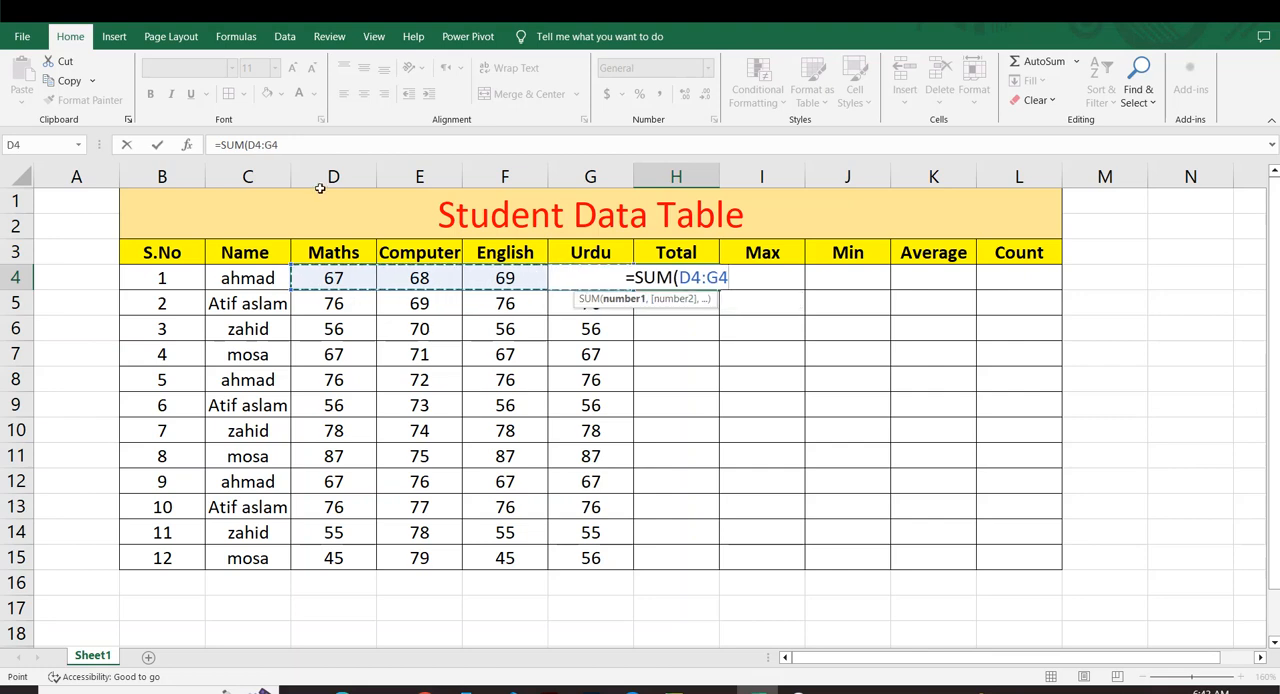
pyautogui.write(')')
pyautogui.press('Return')
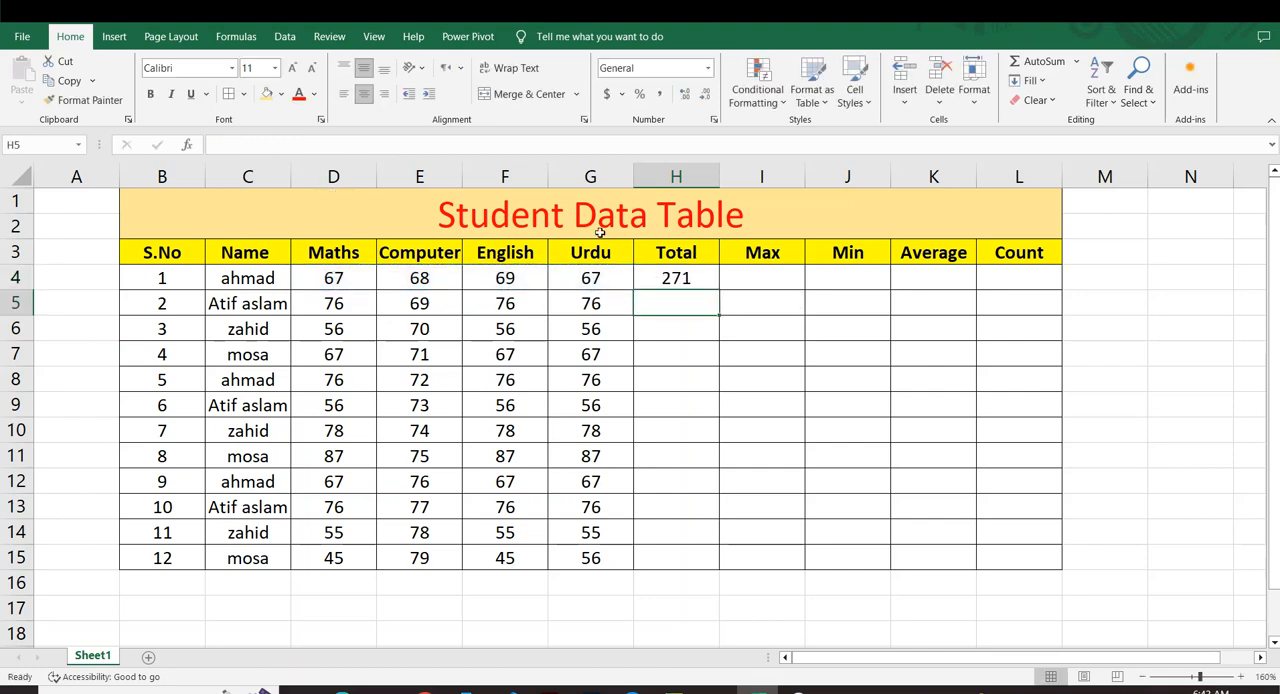
pyautogui.click(695, 268)
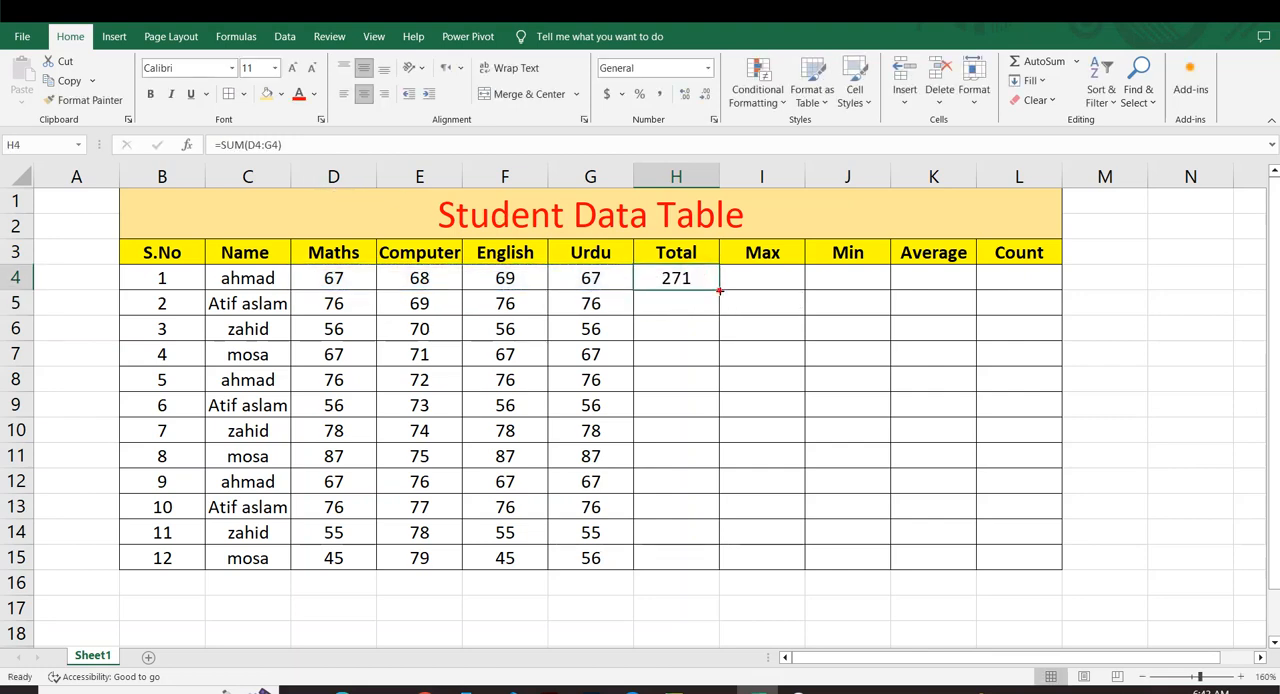
pyautogui.moveTo(719, 289); pyautogui.dragTo(720, 565)
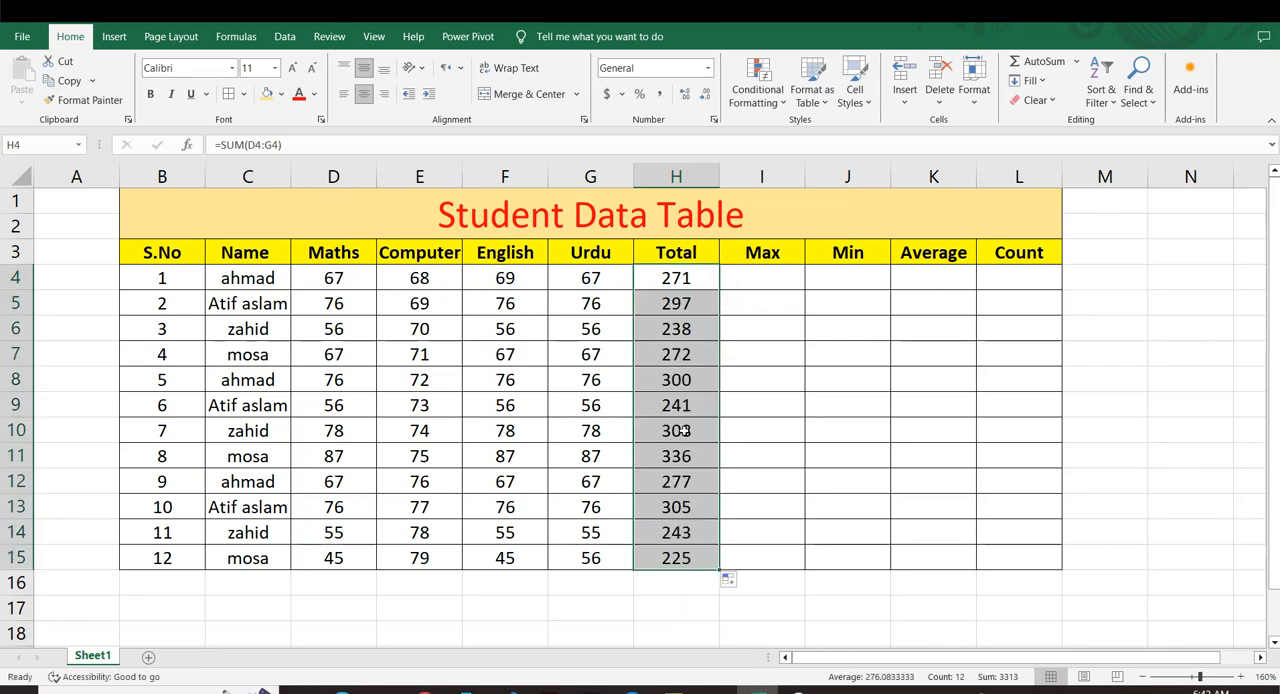
# Clear the totals from H4:H15.
pyautogui.click(824, 368)
pyautogui.moveTo(672, 272); pyautogui.dragTo(694, 557)
pyautogui.press('Delete')
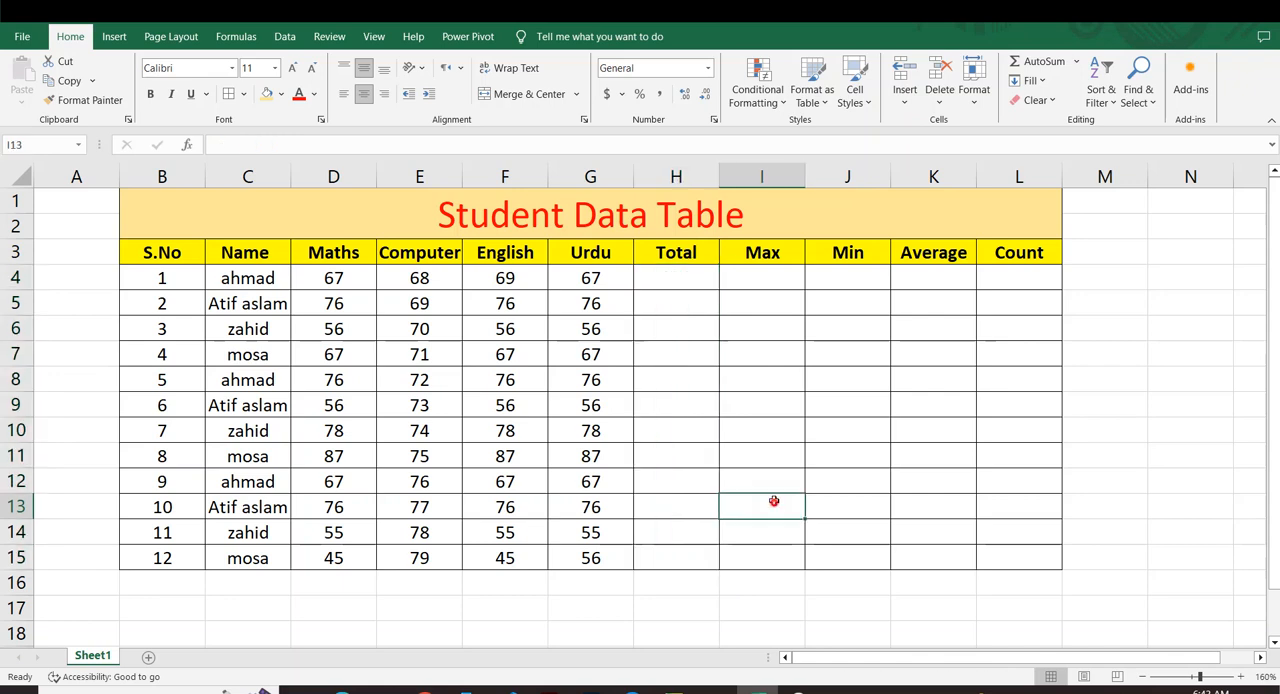
# Start a SUM formula in H4 and try to define its range by extending the selection from D4.
pyautogui.click(683, 278)
pyautogui.write('=sum')
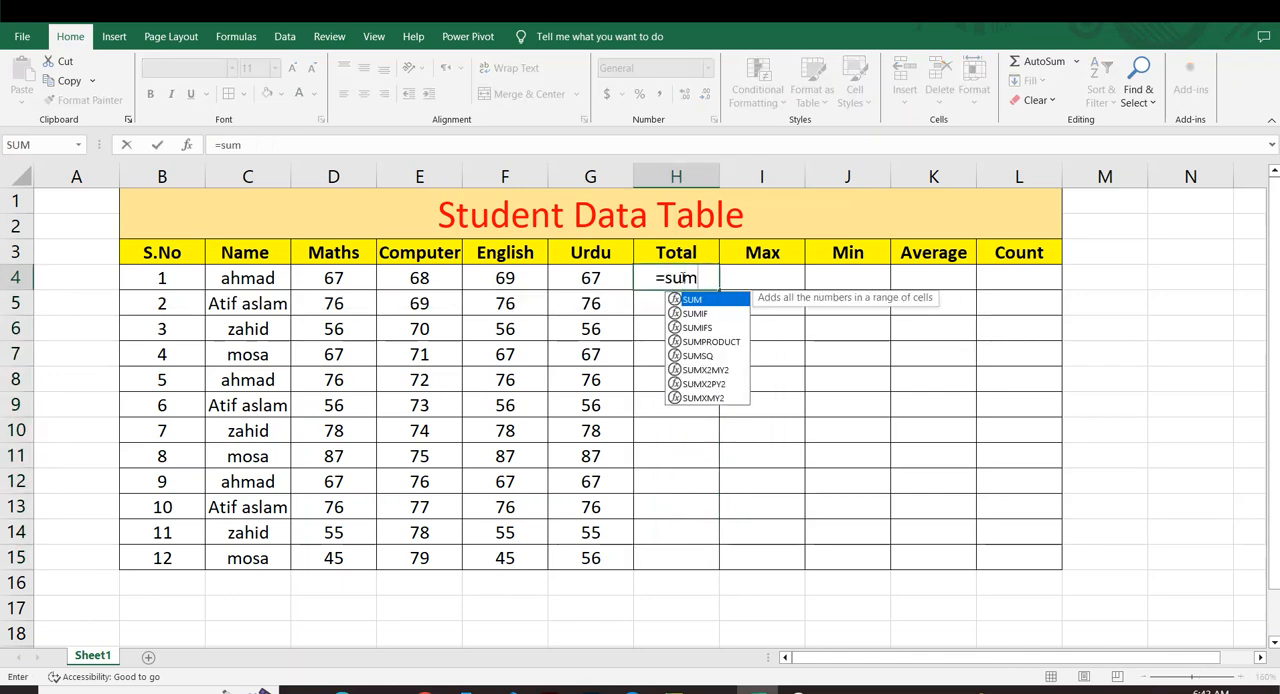
pyautogui.press('Tab')
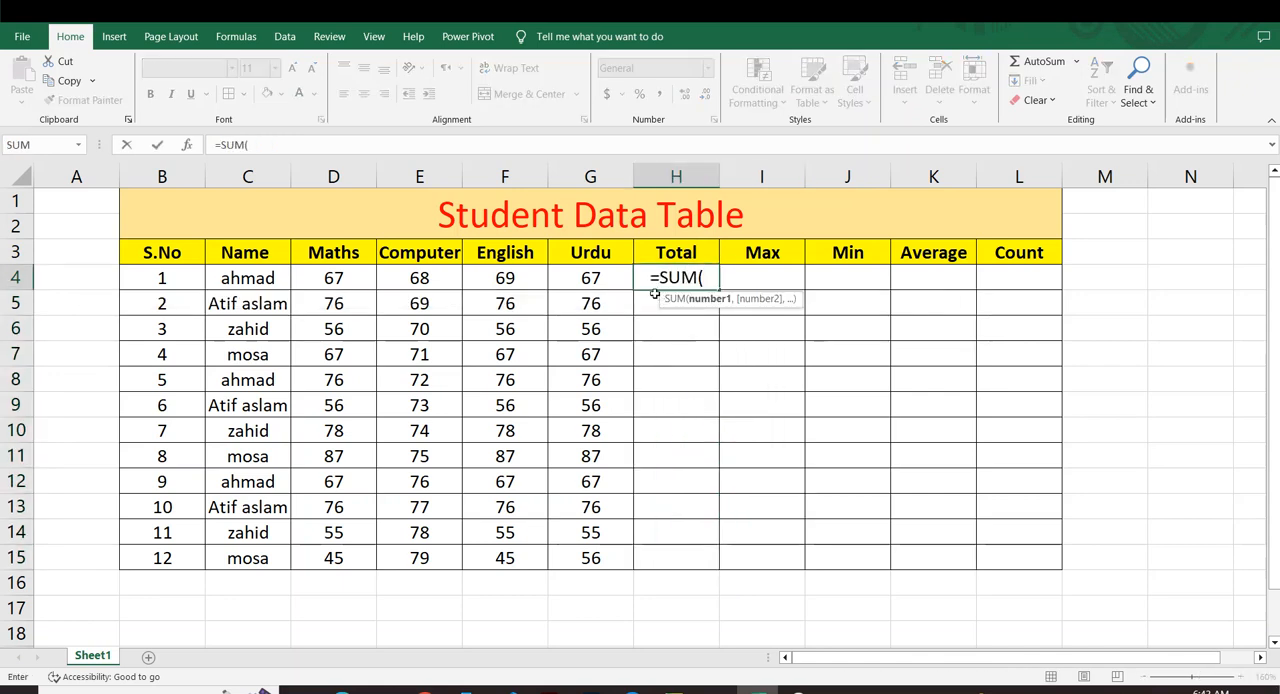
pyautogui.click(324, 278)
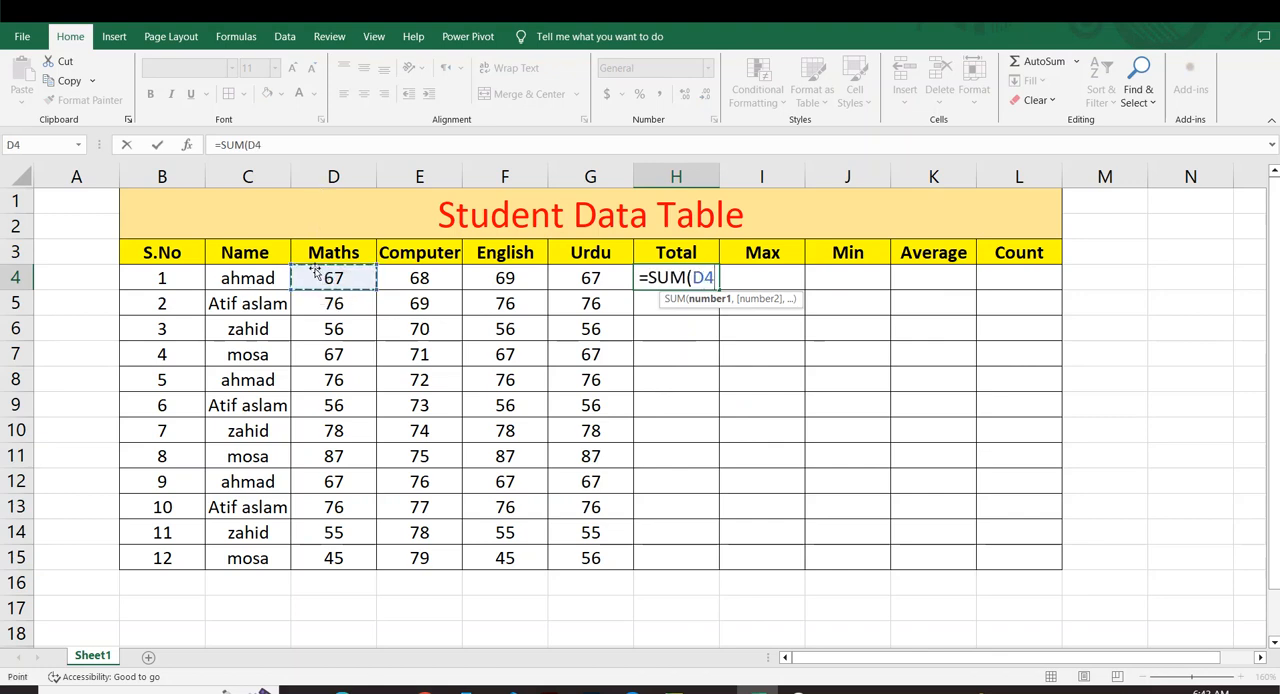
pyautogui.press('F8')
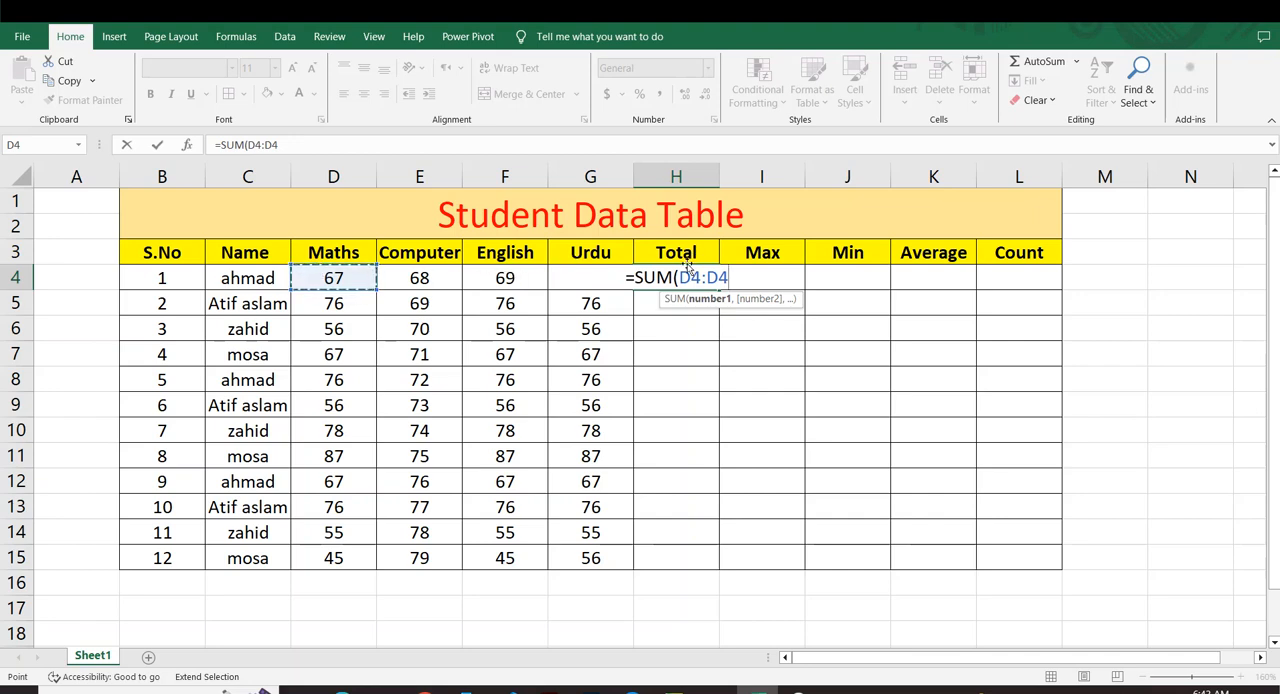
pyautogui.press('BackSpace')
pyautogui.press('BackSpace')
pyautogui.press('BackSpace')
pyautogui.press('BackSpace')
pyautogui.press('BackSpace')
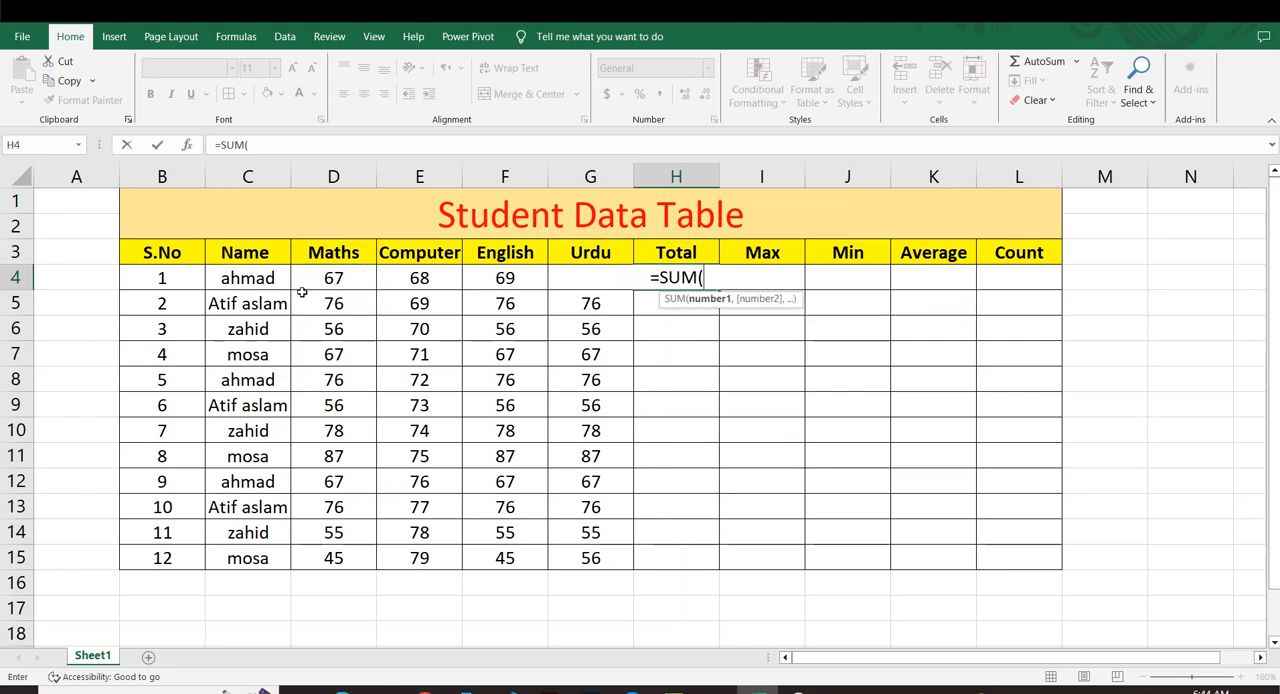
# Complete the H4 formula with the range D4:G4 and fill it down to H15.
pyautogui.write('D')
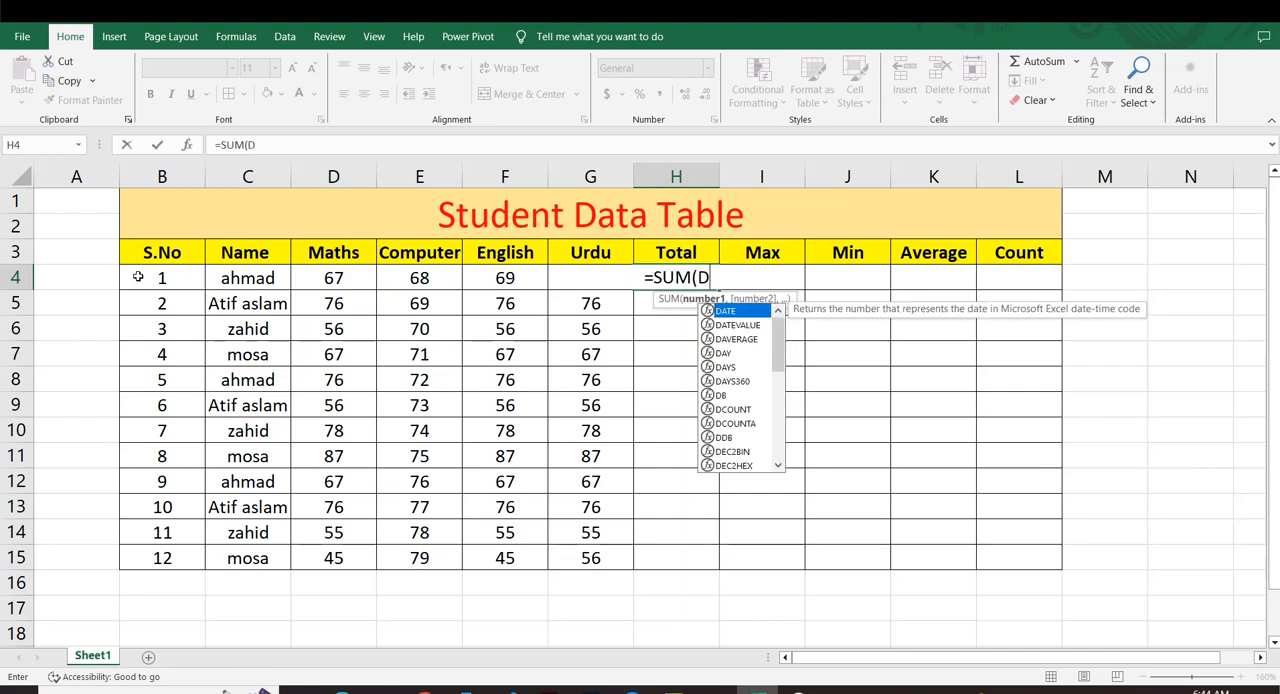
pyautogui.write('4')
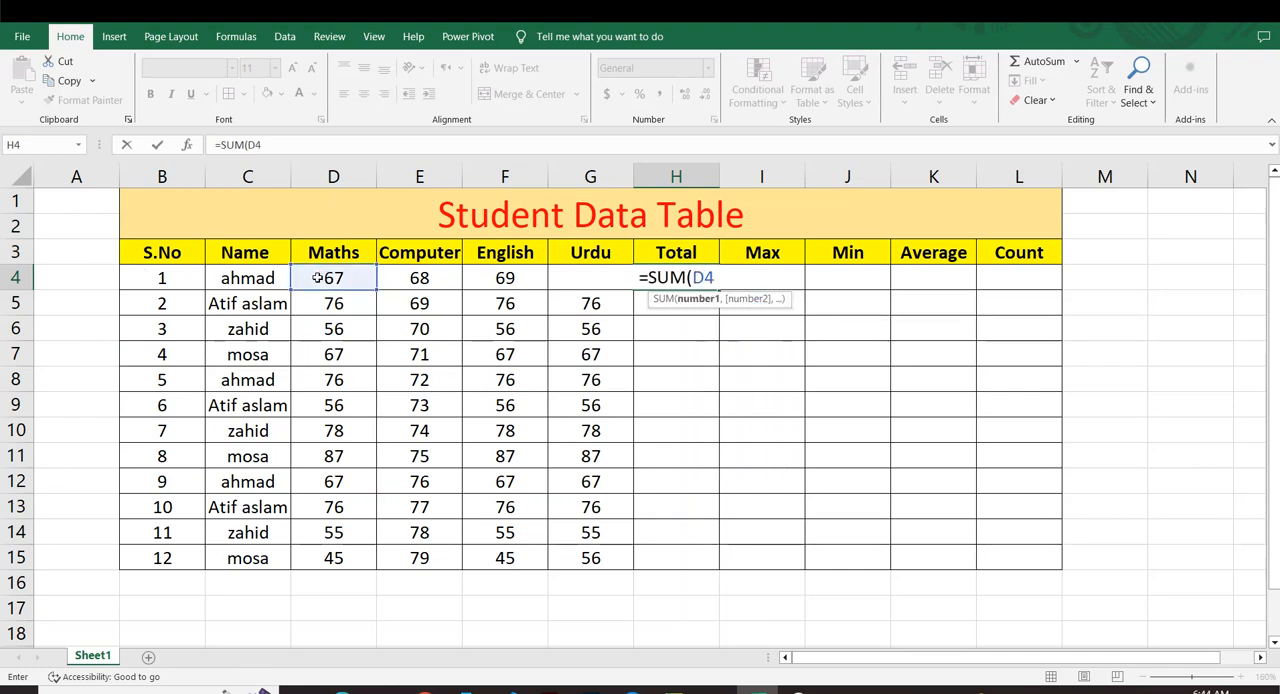
pyautogui.write(':')
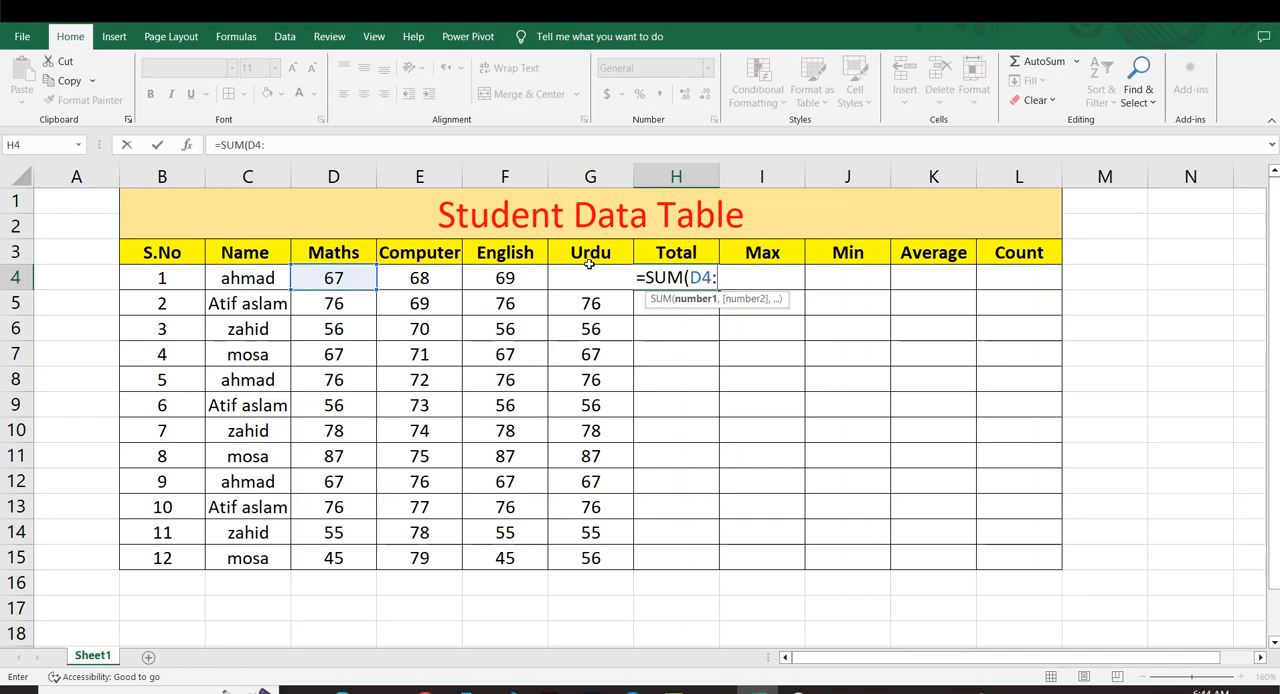
pyautogui.write('G')
pyautogui.press('BackSpace')
pyautogui.write('G')
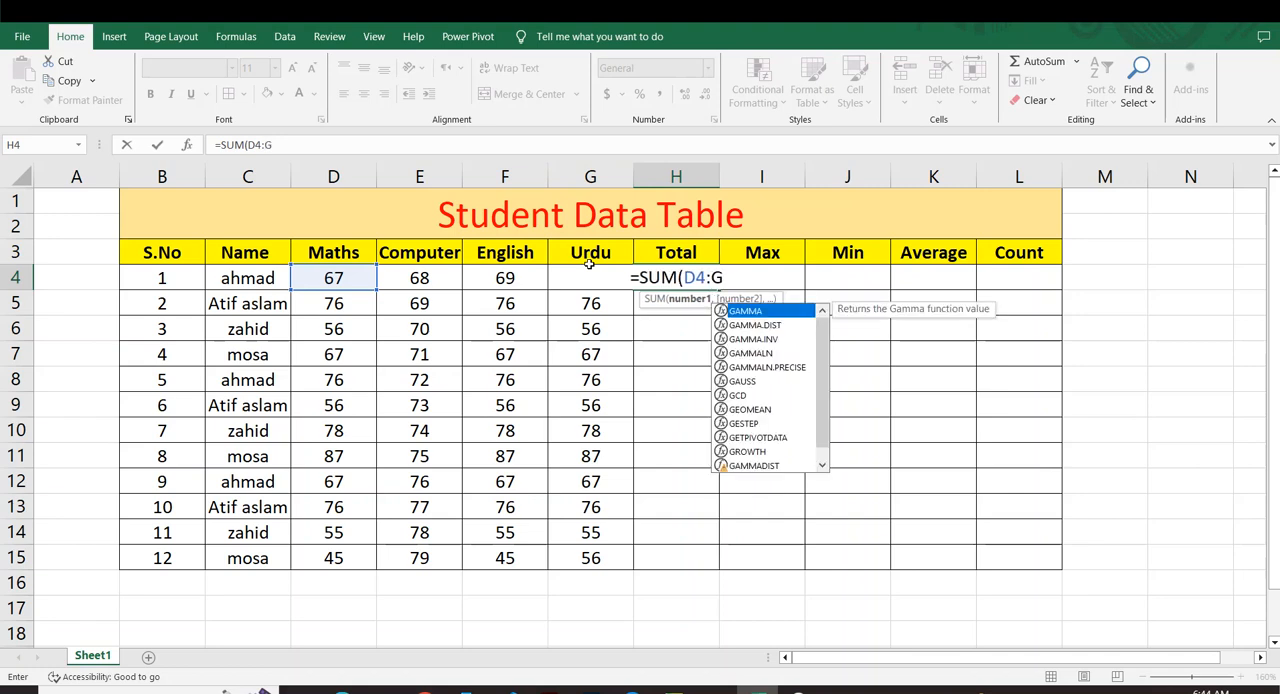
pyautogui.write('4')
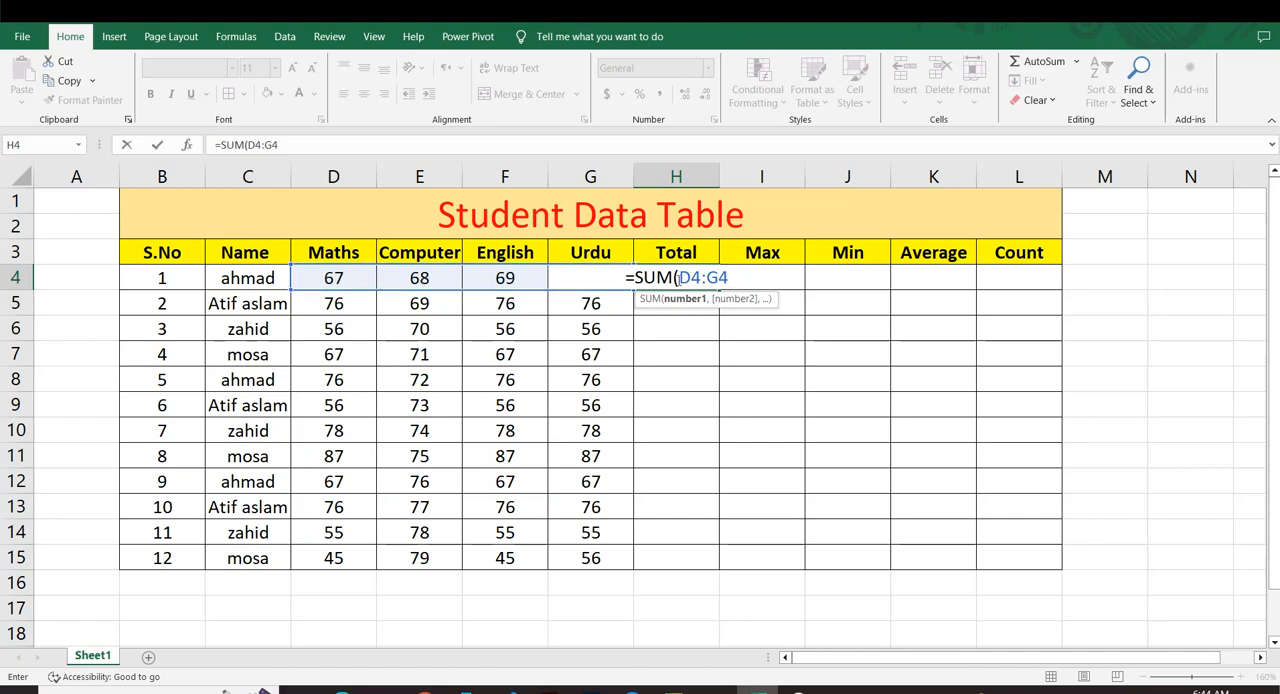
pyautogui.press('Return')
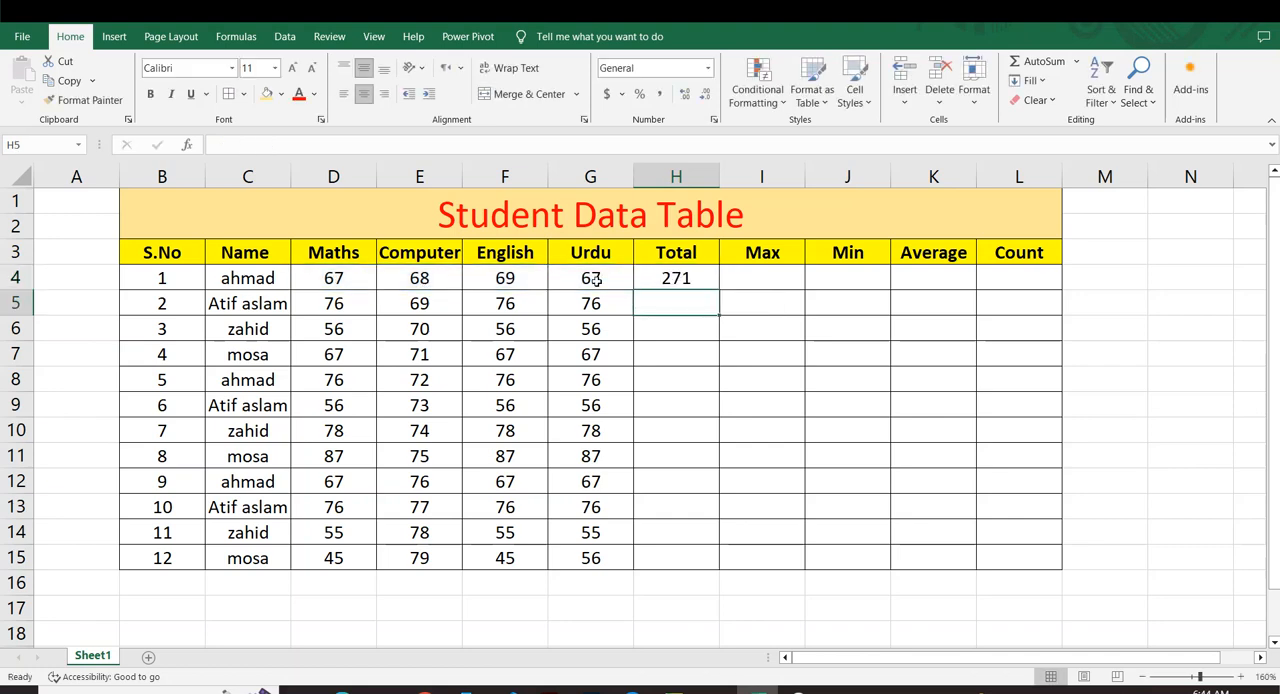
pyautogui.click(643, 279)
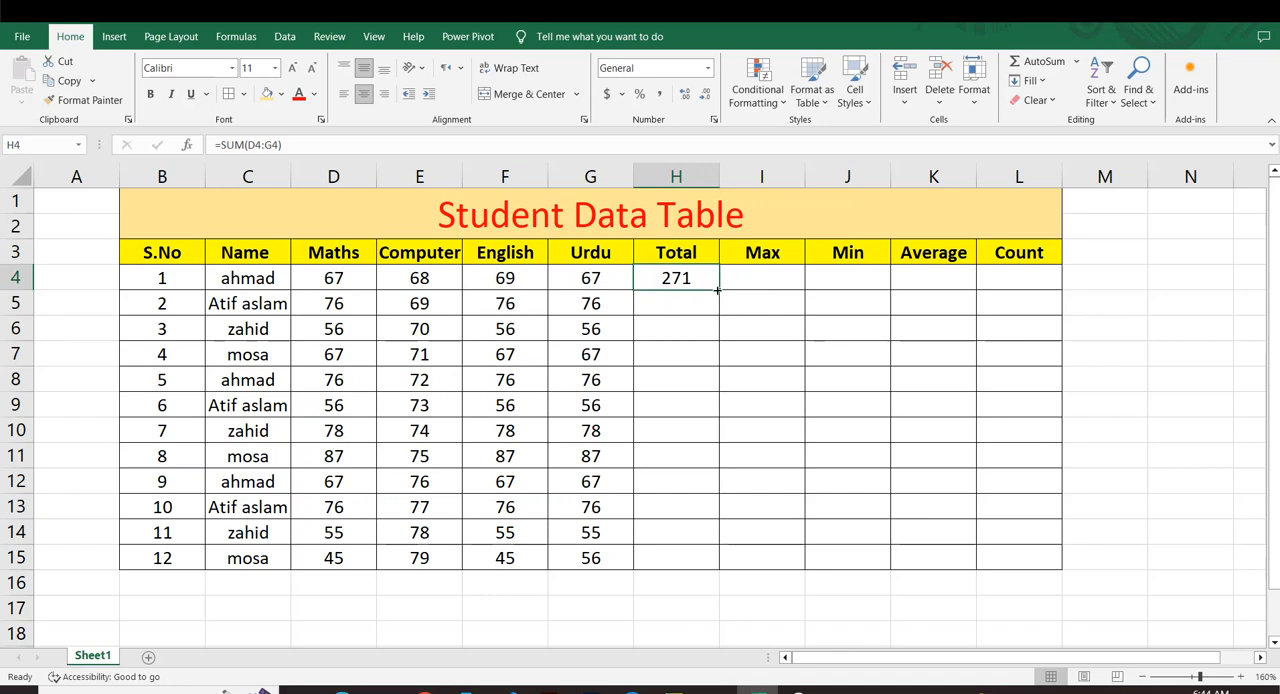
pyautogui.doubleClick(719, 289)
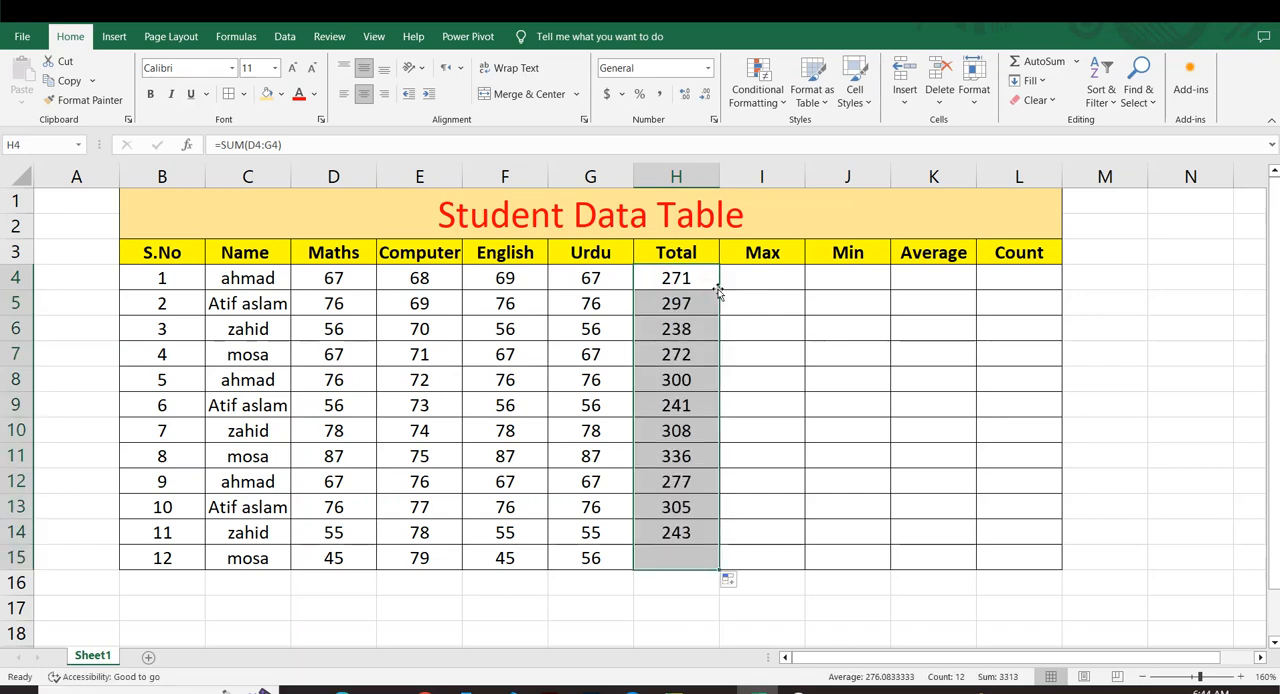
# Remove all the computed totals from H4:H15.
pyautogui.click(772, 381)
pyautogui.moveTo(707, 293); pyautogui.dragTo(686, 565)
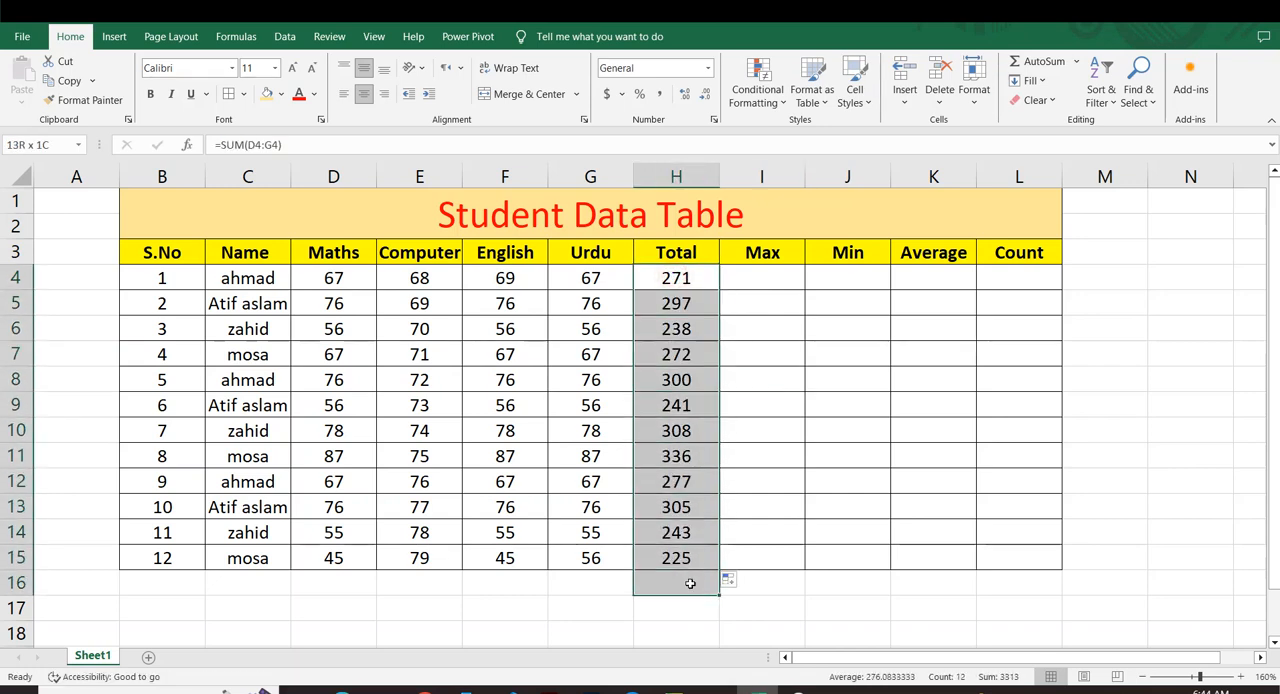
pyautogui.click(766, 503)
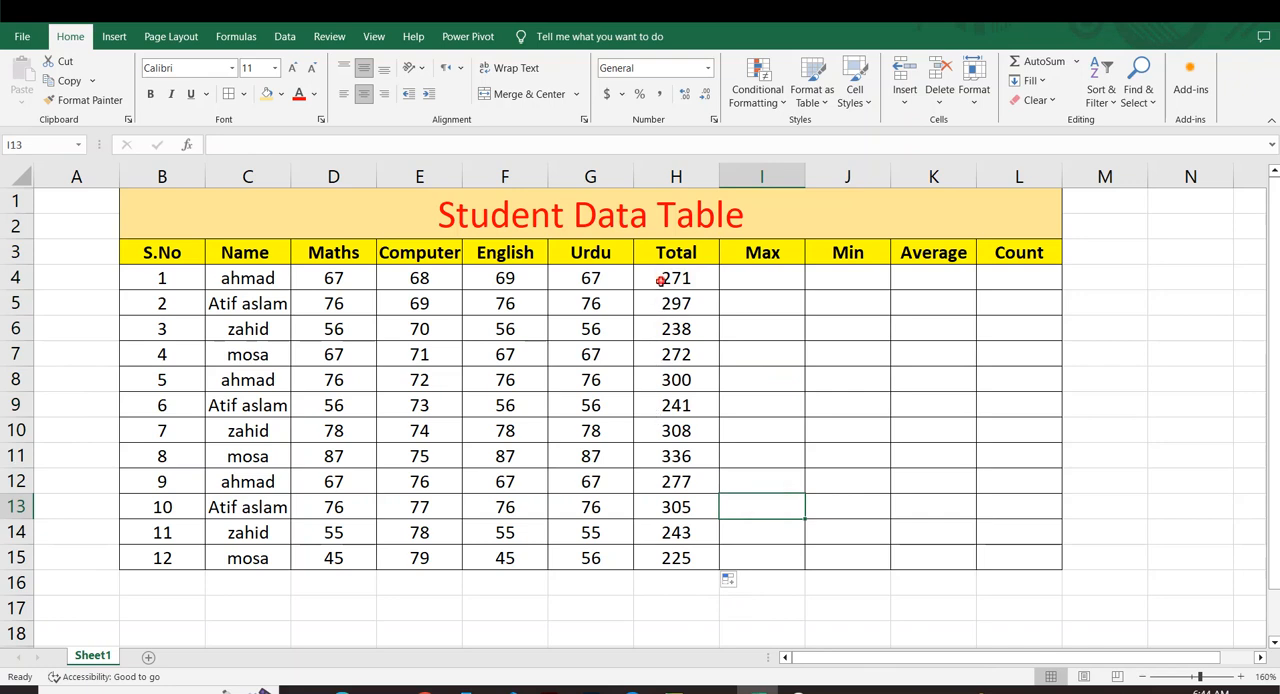
pyautogui.moveTo(660, 280); pyautogui.dragTo(678, 558)
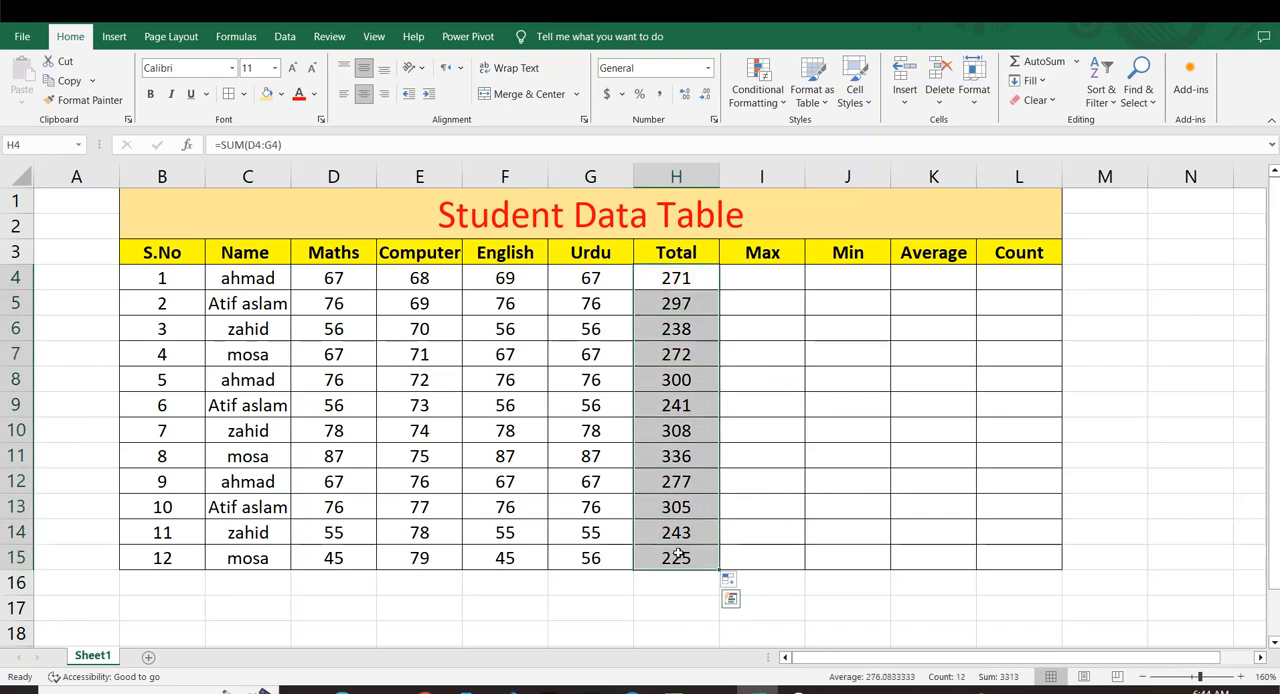
pyautogui.press('BackSpace')
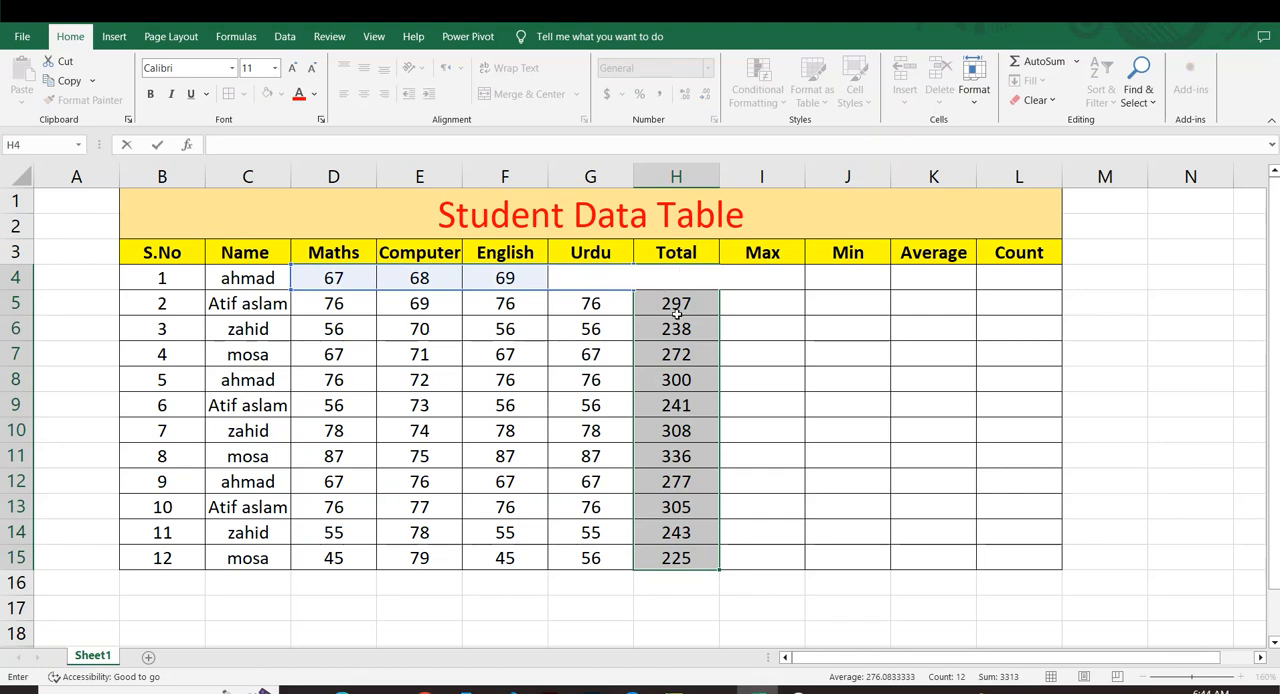
pyautogui.click(765, 406)
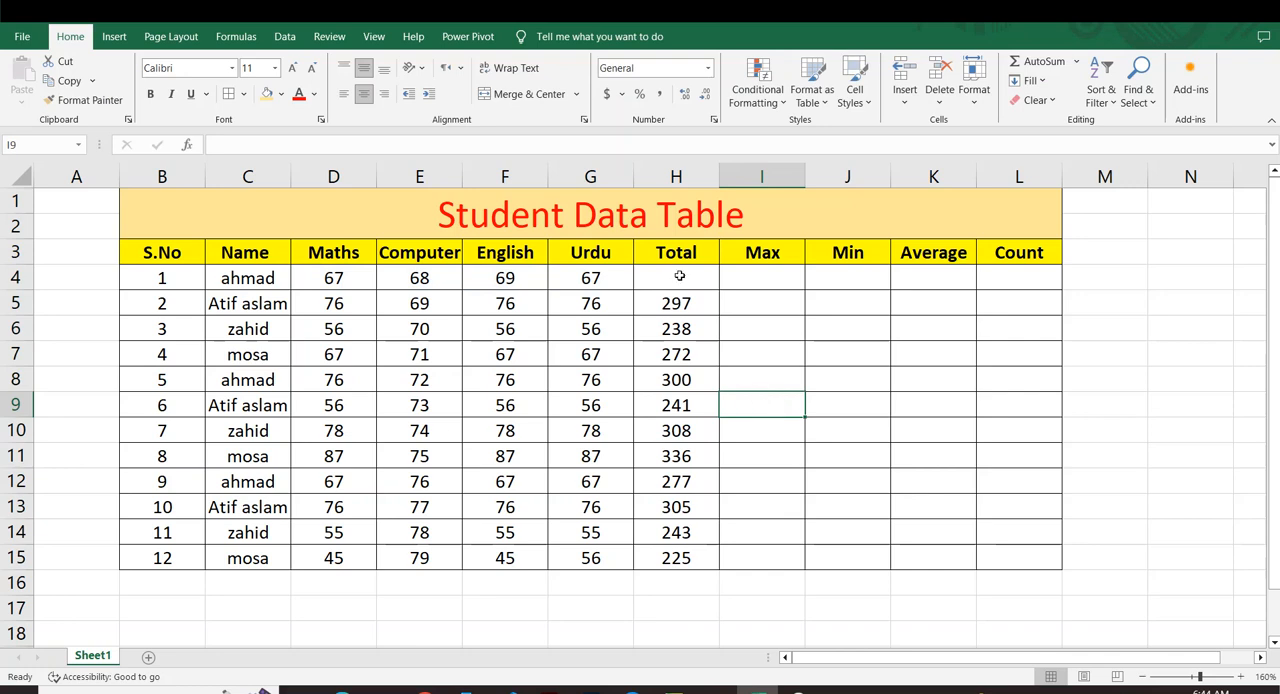
pyautogui.moveTo(689, 288); pyautogui.dragTo(678, 556)
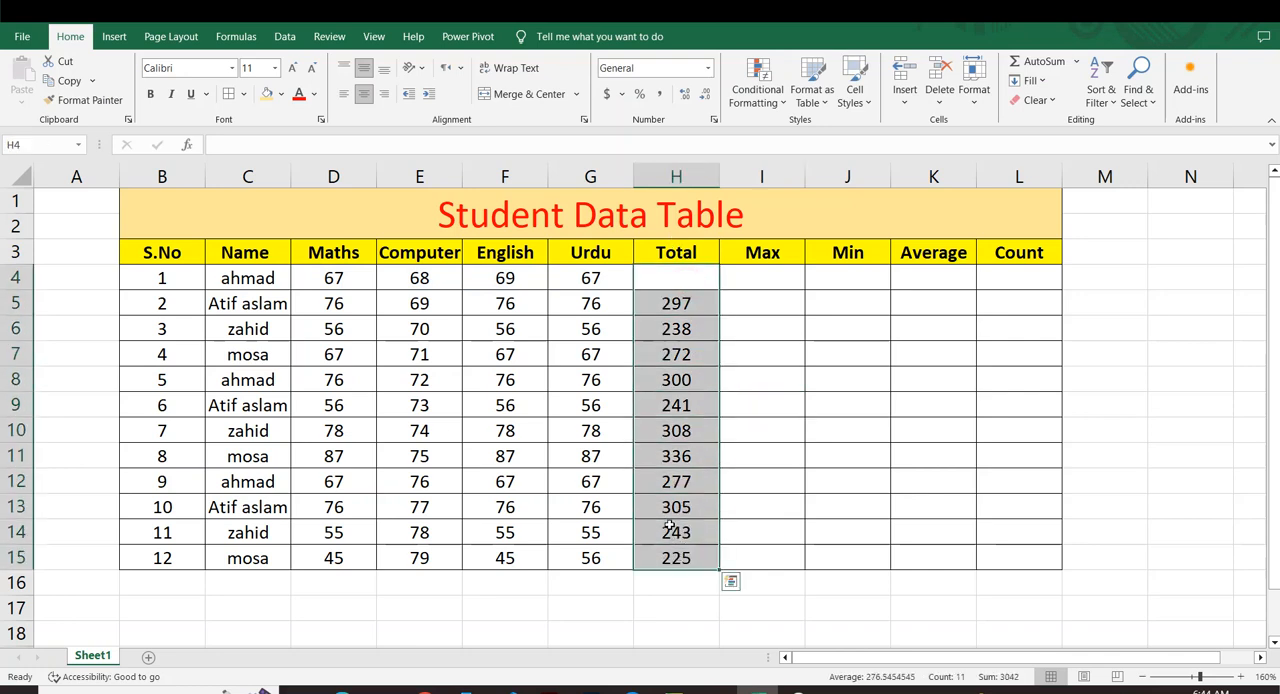
pyautogui.press('Delete')
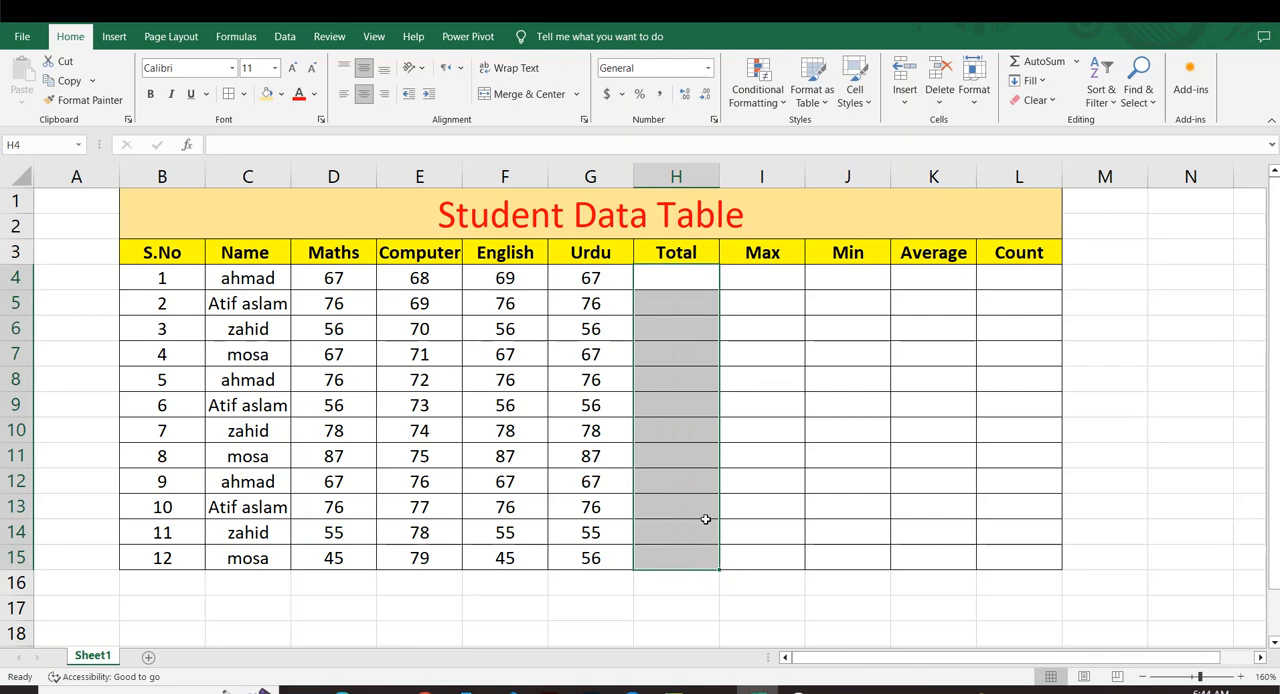
pyautogui.click(767, 495)
pyautogui.moveTo(678, 279); pyautogui.dragTo(686, 560)
pyautogui.click(862, 412)
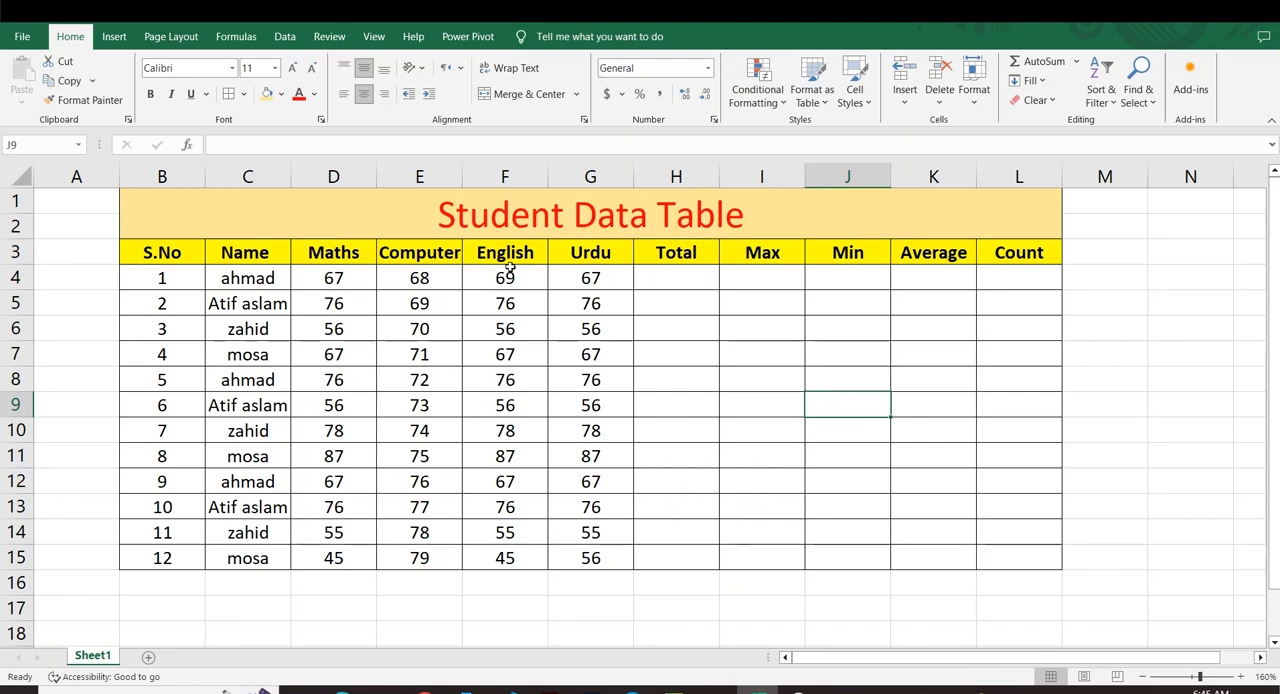
# AutoSum the first student's marks in D4:G4 into H4 and fill the formula down to H15.
pyautogui.moveTo(320, 274); pyautogui.dragTo(562, 279)
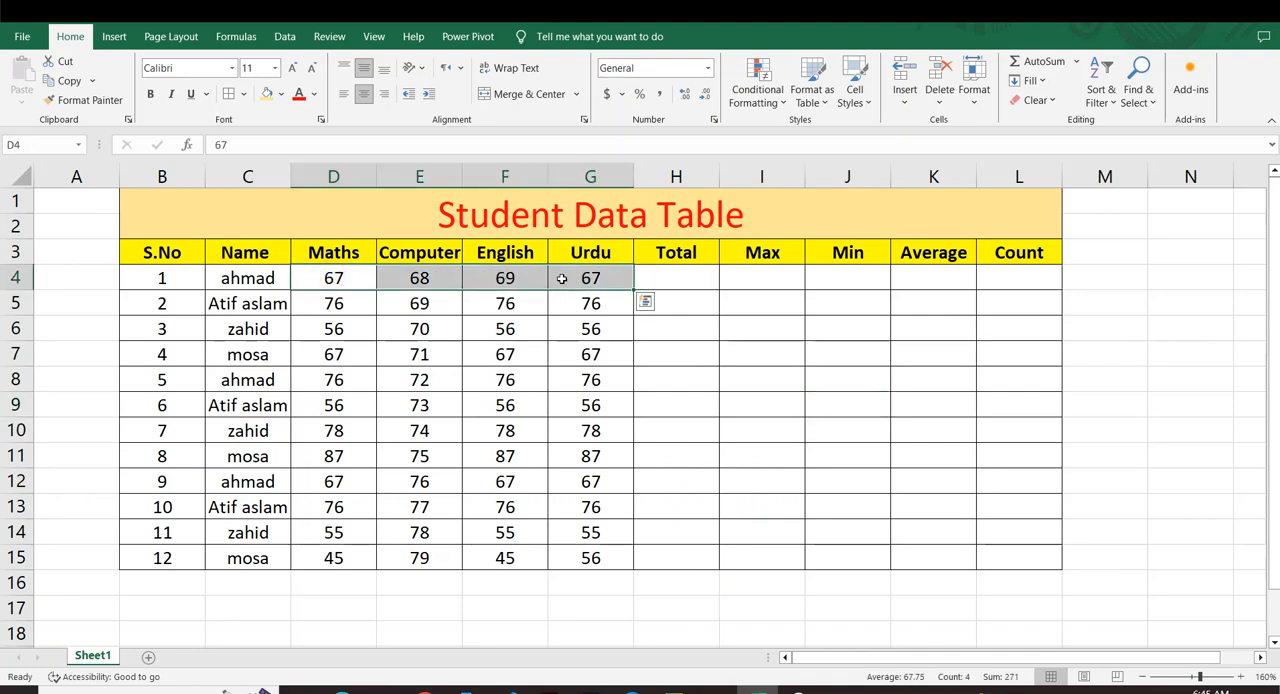
pyautogui.hotkey('alt', '=')
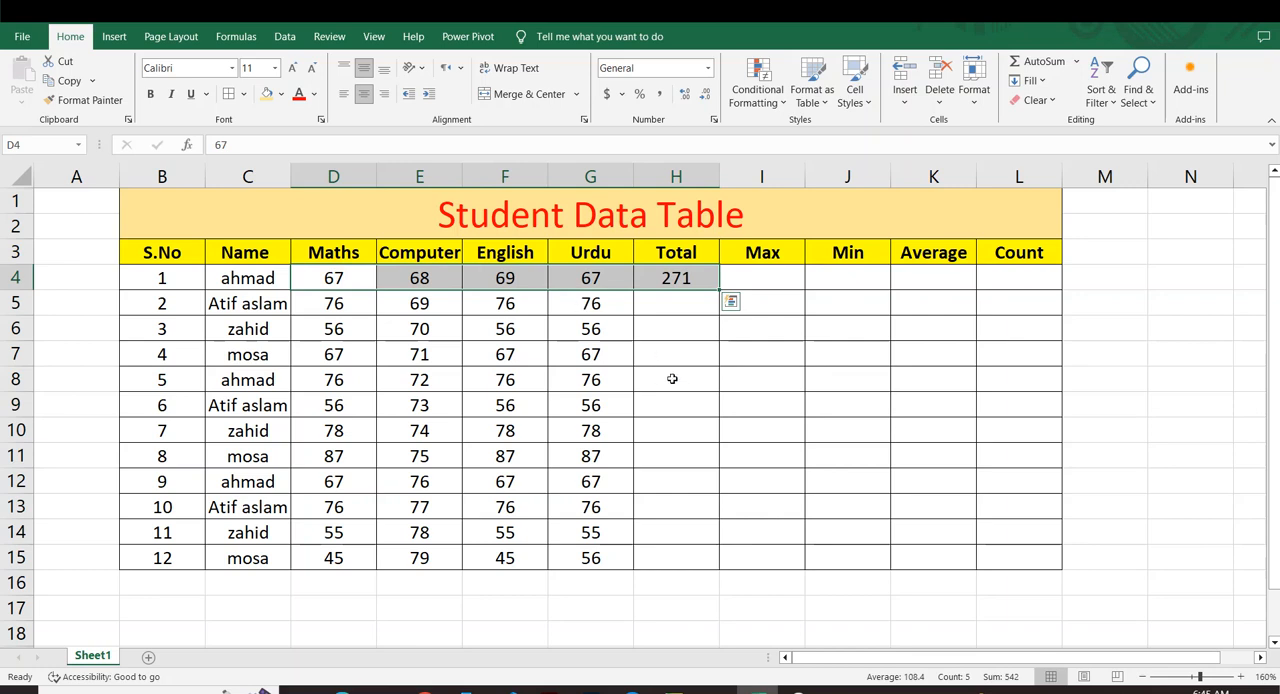
pyautogui.click(736, 422)
pyautogui.click(658, 272)
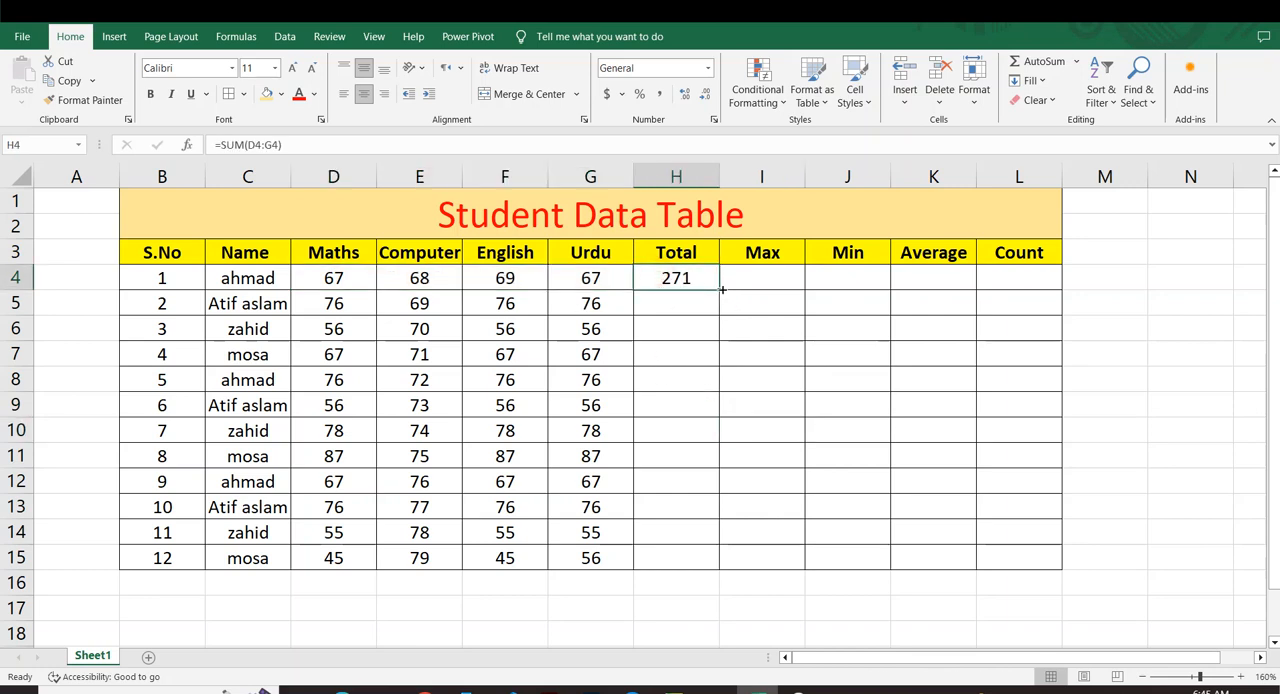
pyautogui.moveTo(722, 289); pyautogui.dragTo(716, 566)
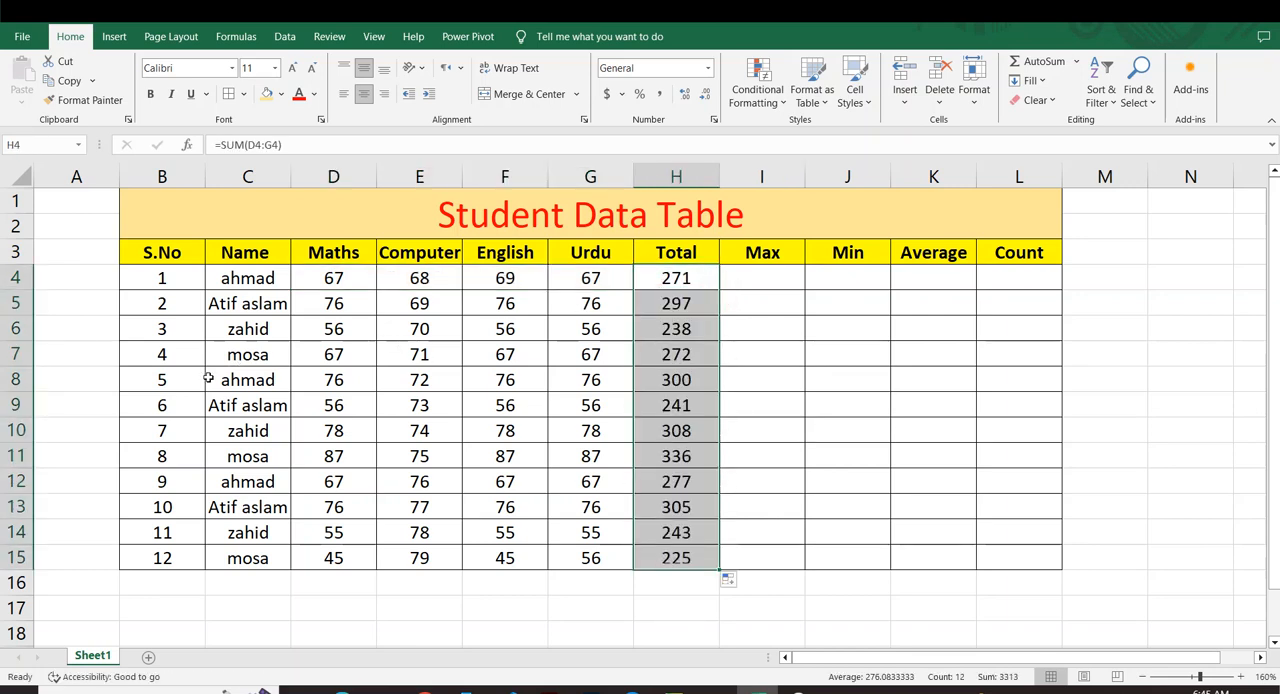
pyautogui.click(847, 394)
pyautogui.click(730, 440)
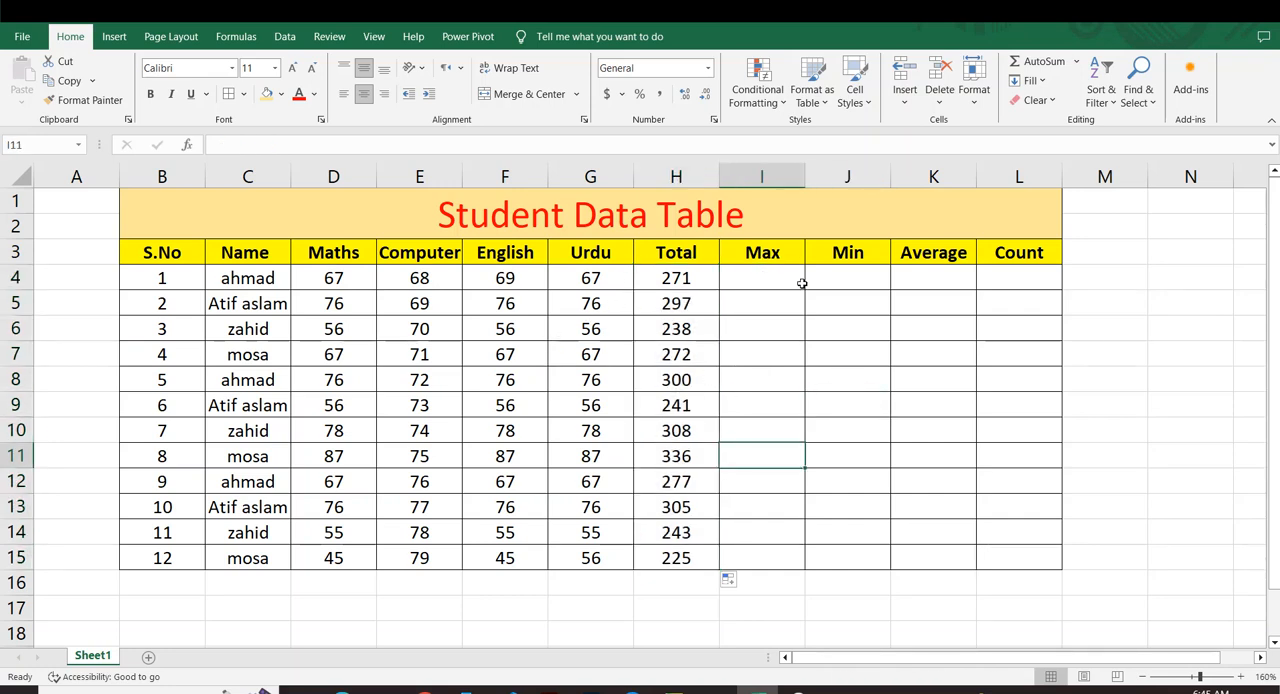
# Enter the formula =MAX(D4:G4) in I4 to find the first student's highest mark.
pyautogui.click(752, 274)
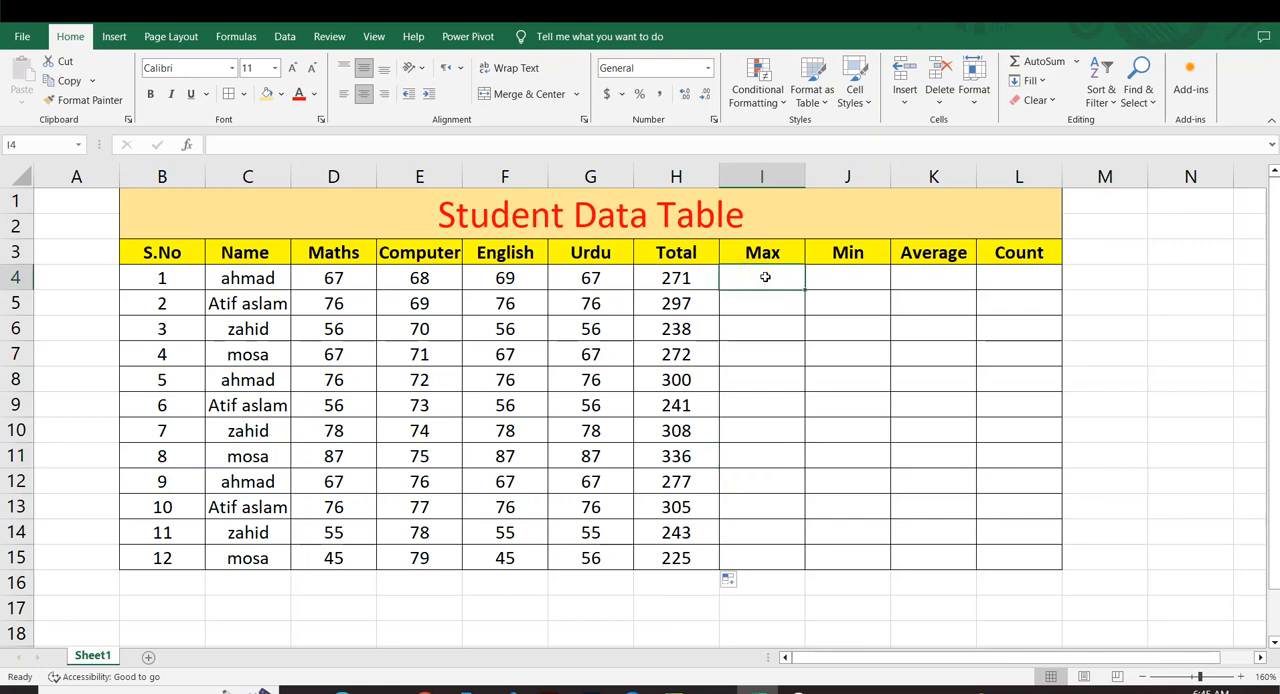
pyautogui.write('=max')
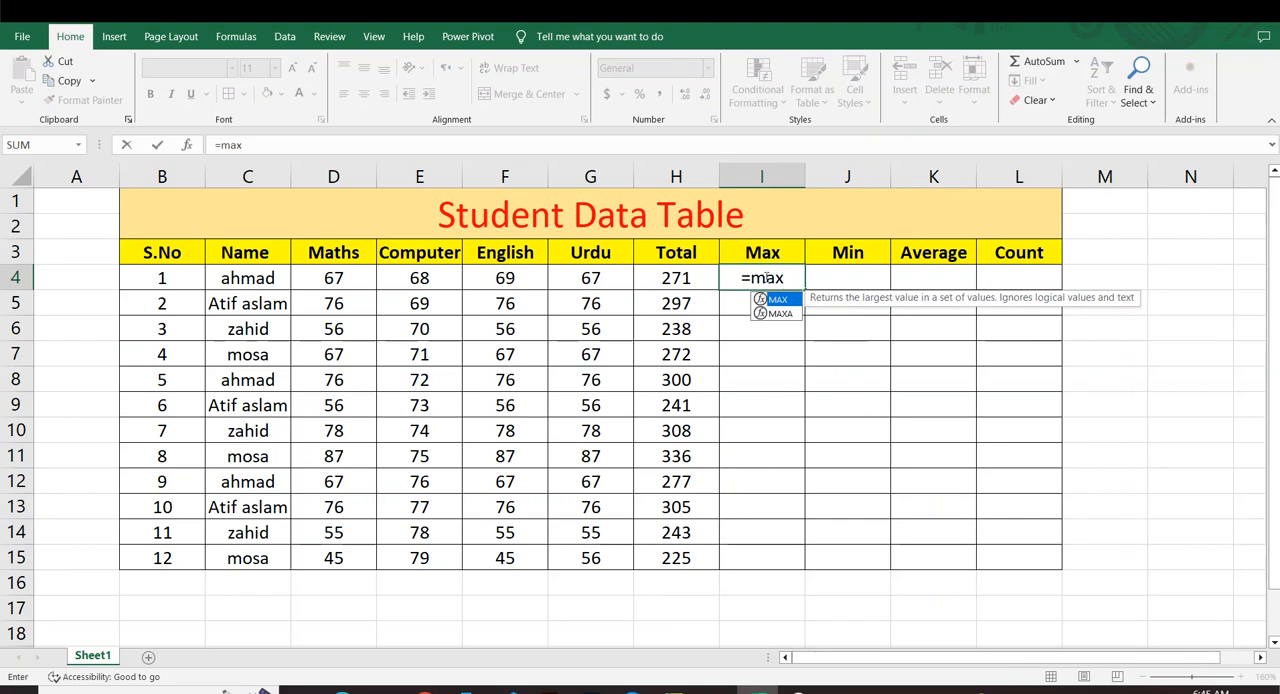
pyautogui.press('Tab')
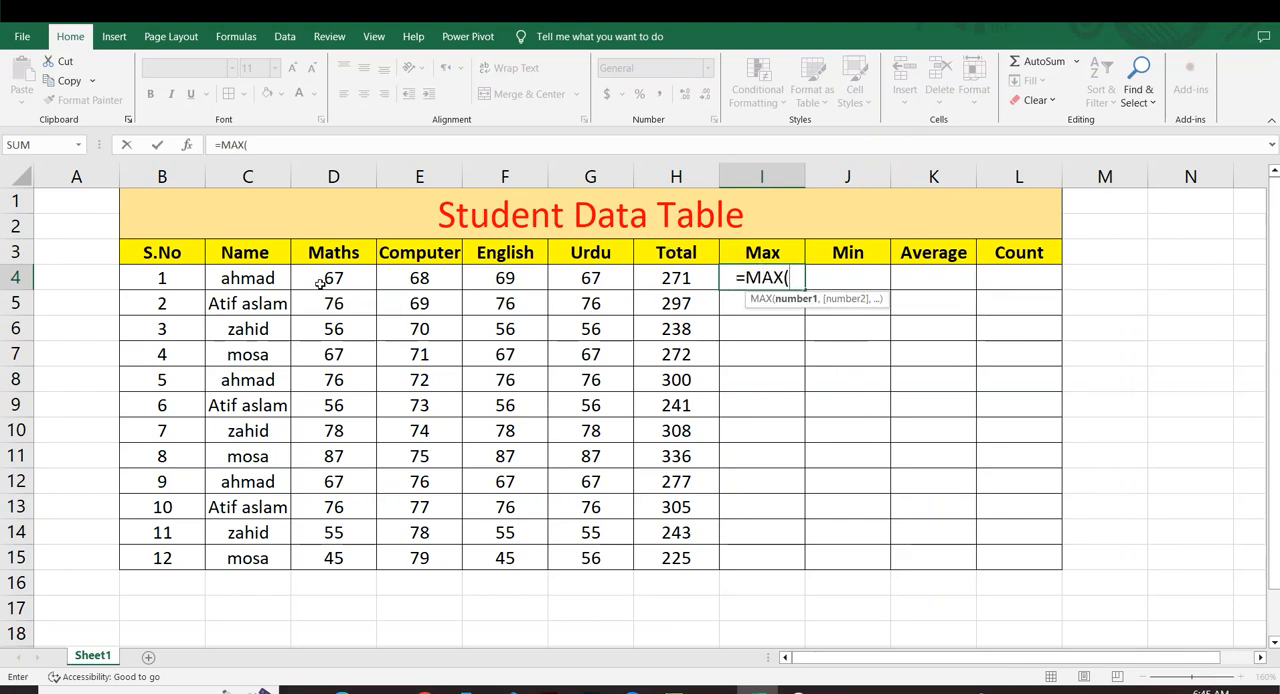
pyautogui.moveTo(320, 283); pyautogui.dragTo(568, 281)
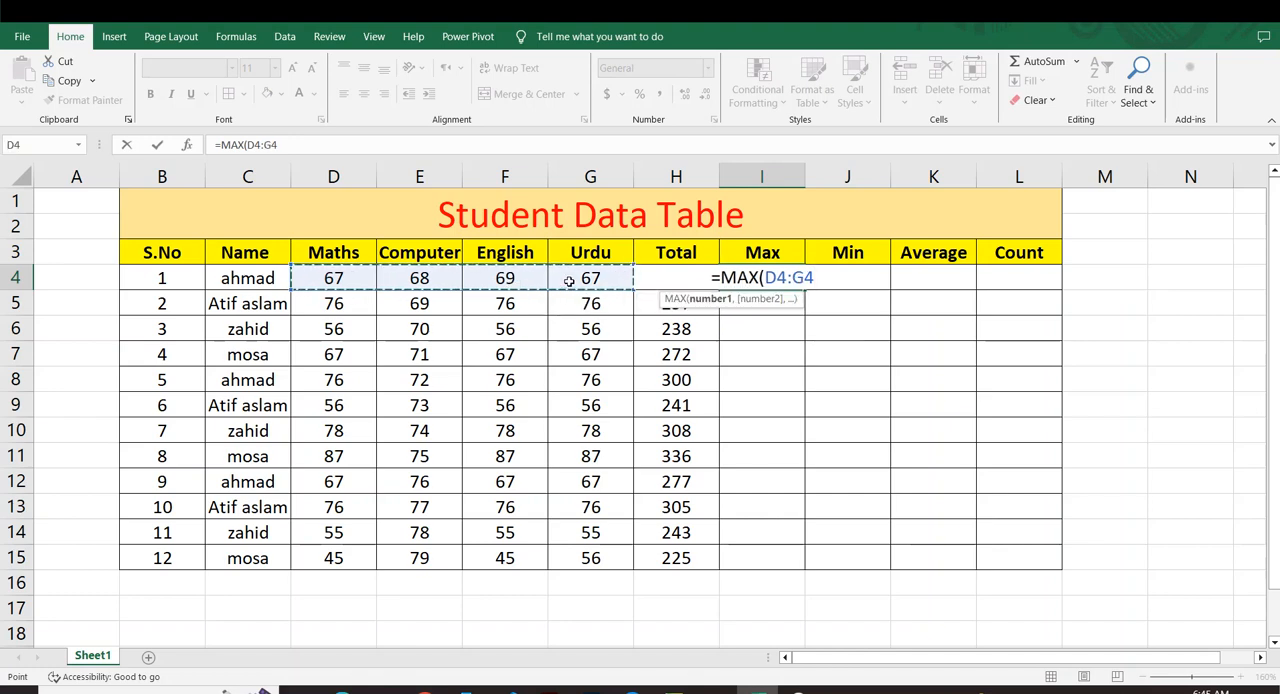
pyautogui.press('Return')
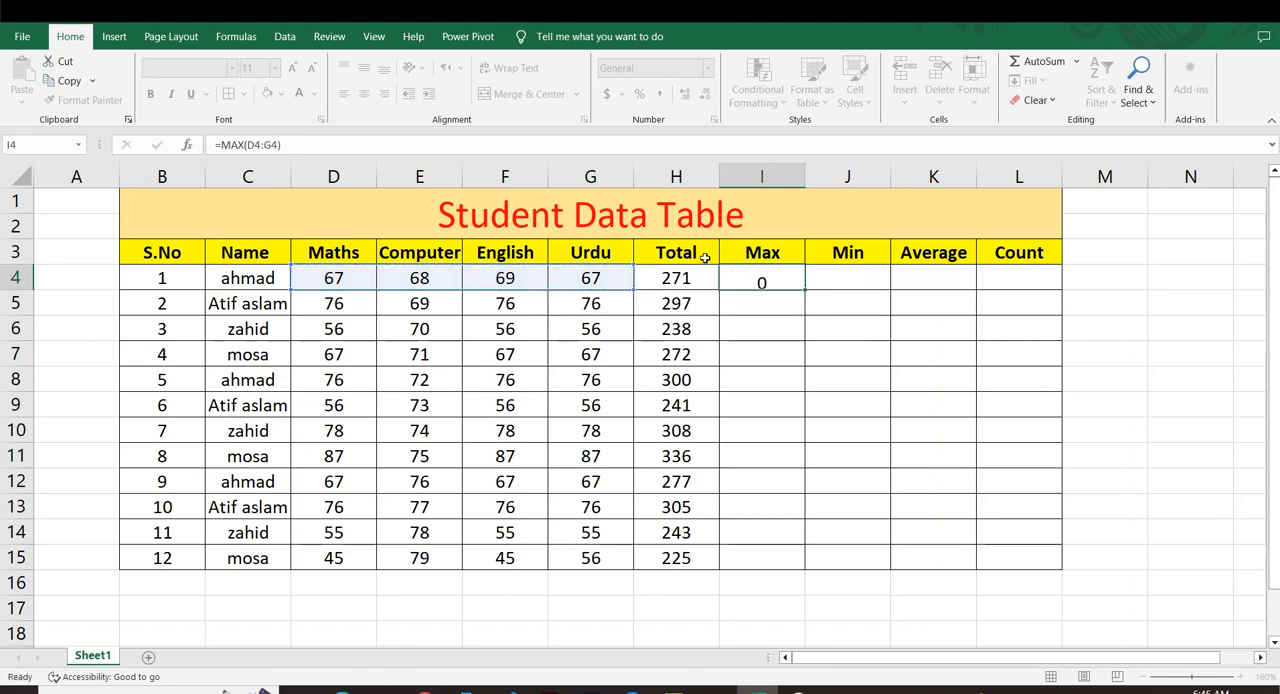
# Fill the MAX formula from I4 down to I15 for all the students.
pyautogui.click(757, 276)
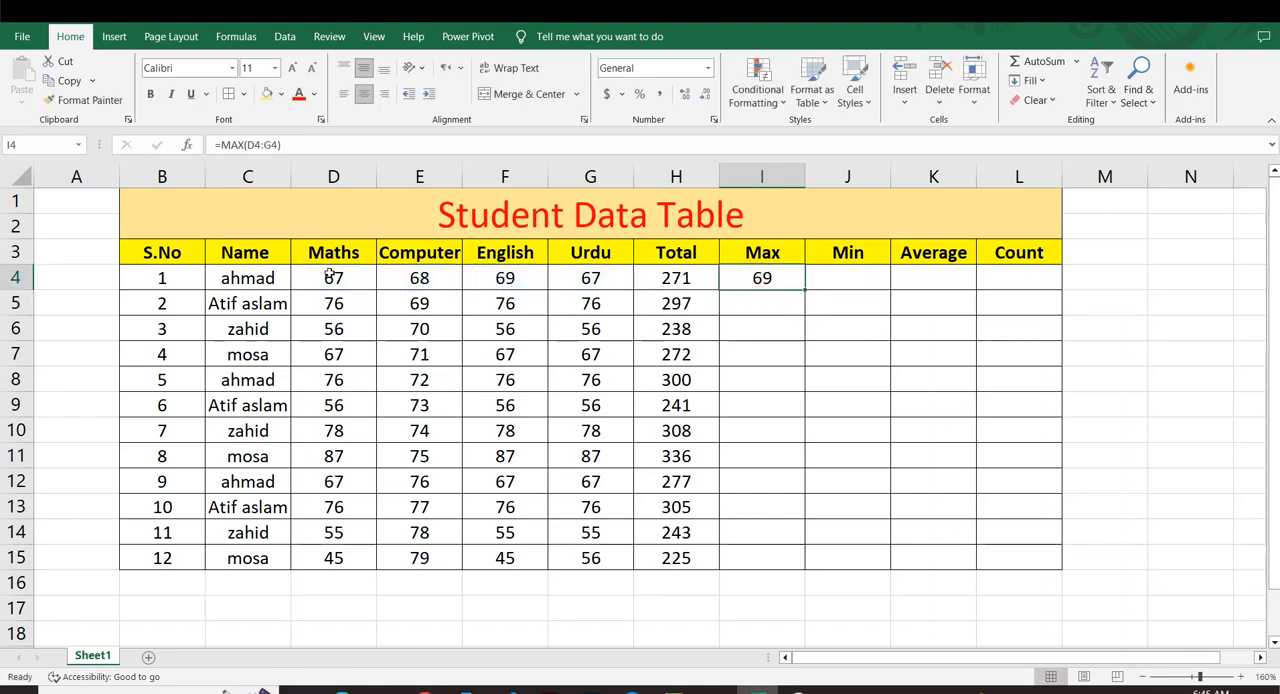
pyautogui.moveTo(329, 276); pyautogui.dragTo(590, 282)
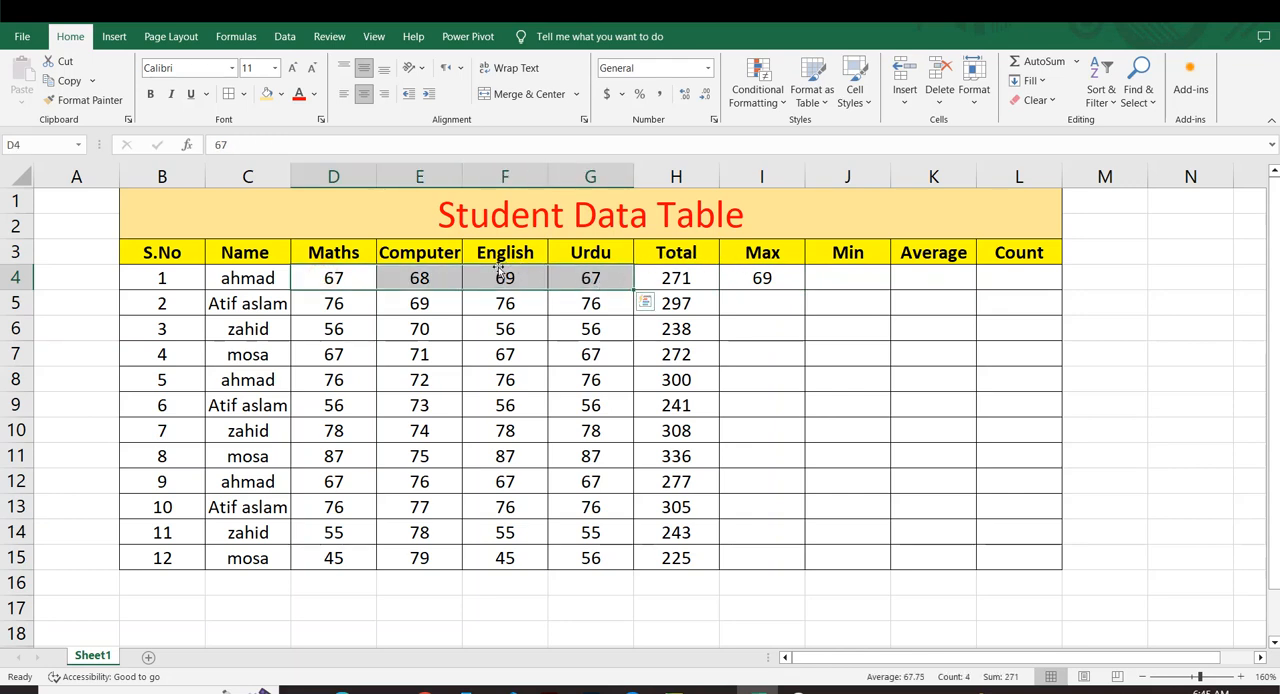
pyautogui.click(765, 284)
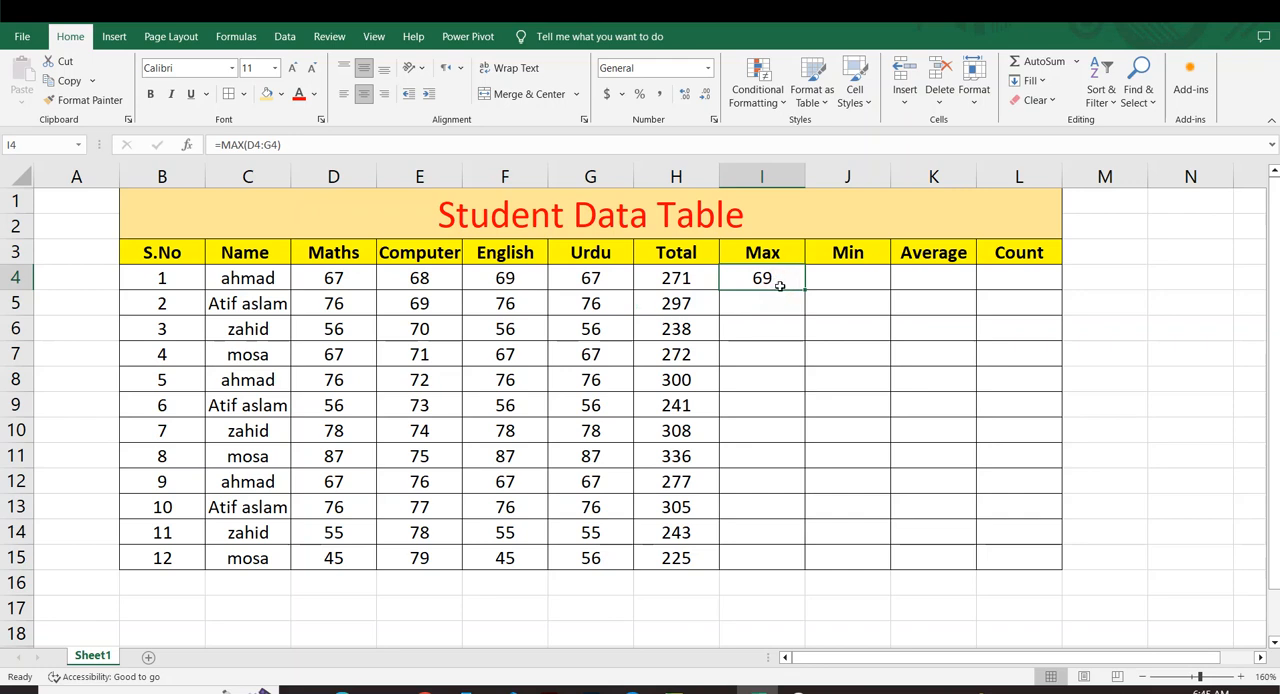
pyautogui.moveTo(807, 291); pyautogui.dragTo(808, 564)
pyautogui.click(929, 511)
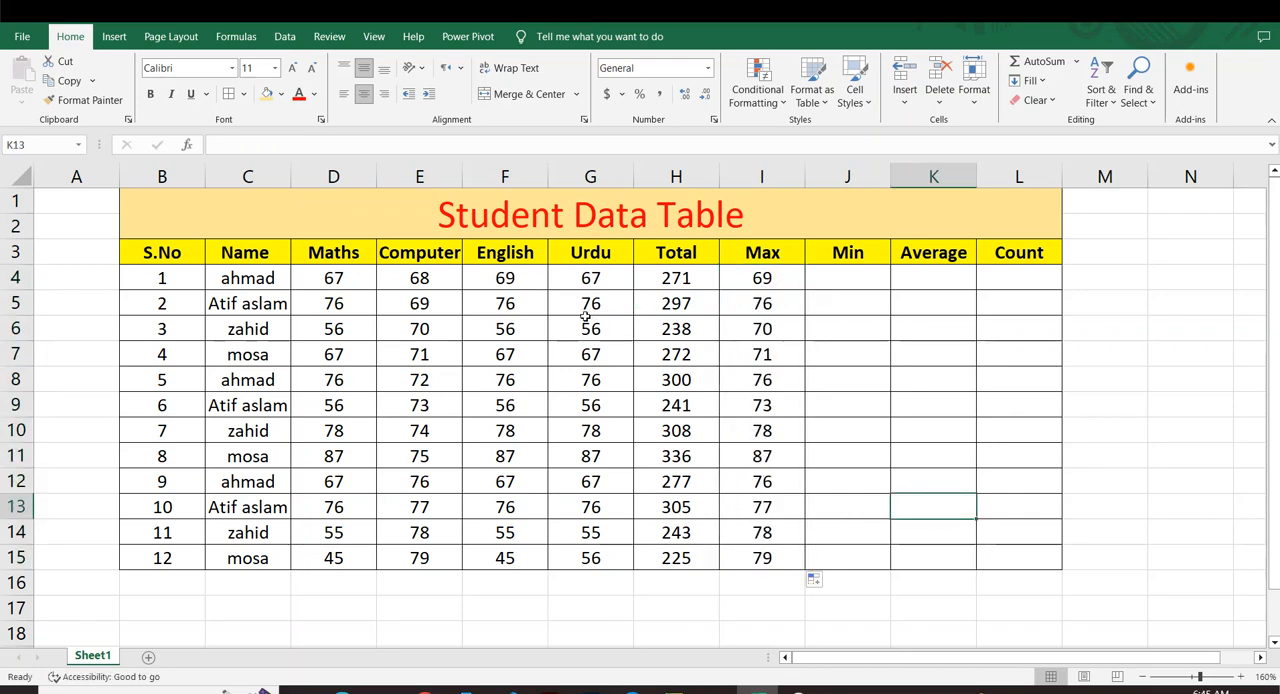
# Shade the Total values in H4:H15 with the same light orange fill as the title.
pyautogui.moveTo(581, 287); pyautogui.dragTo(329, 557)
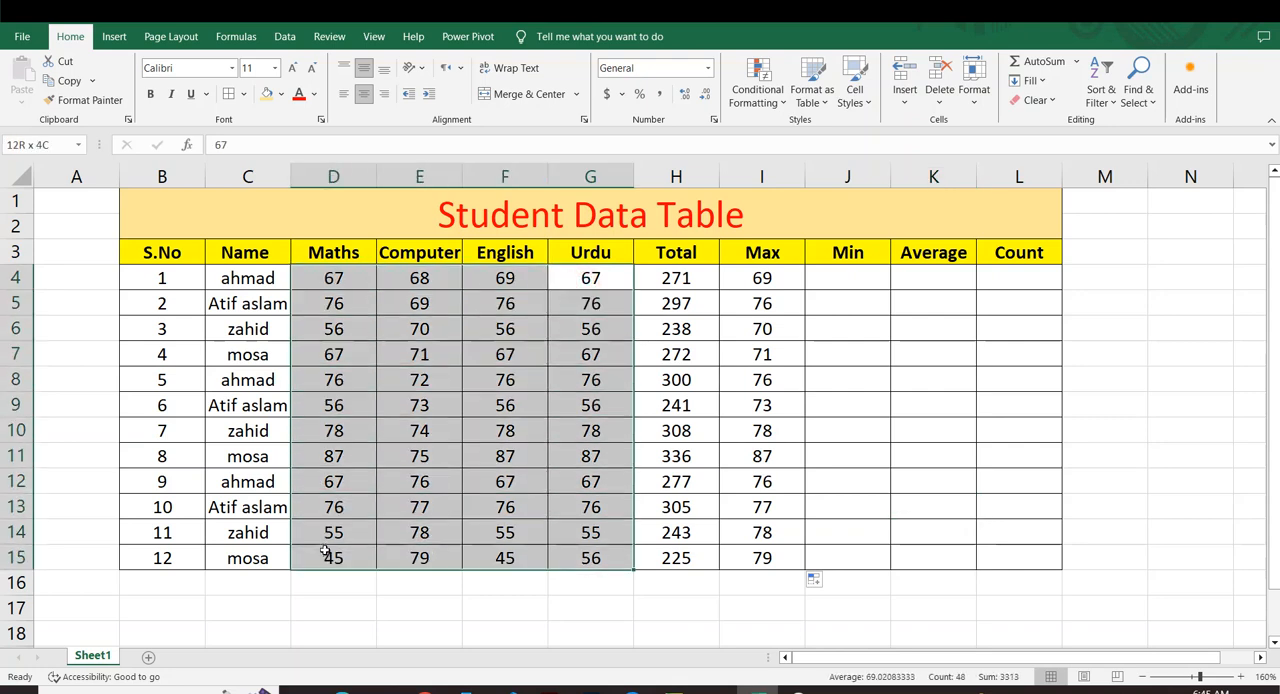
pyautogui.click(850, 330)
pyautogui.moveTo(680, 280); pyautogui.dragTo(684, 556)
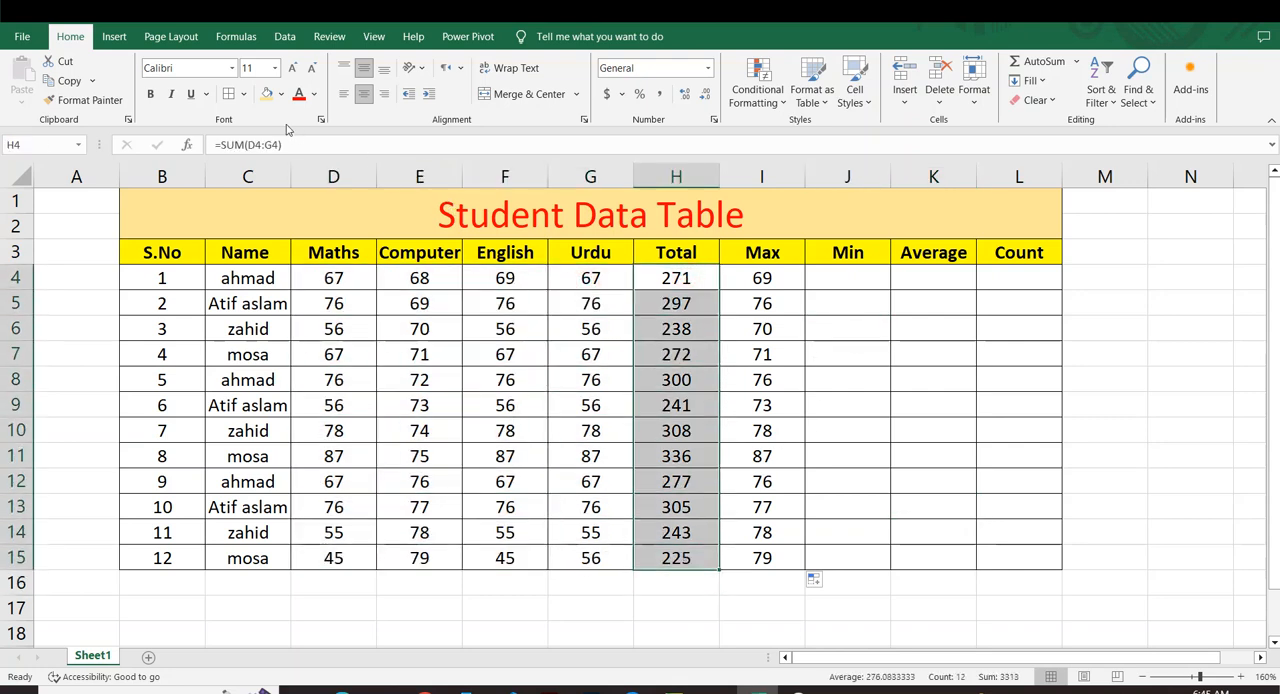
pyautogui.click(265, 93)
pyautogui.click(847, 348)
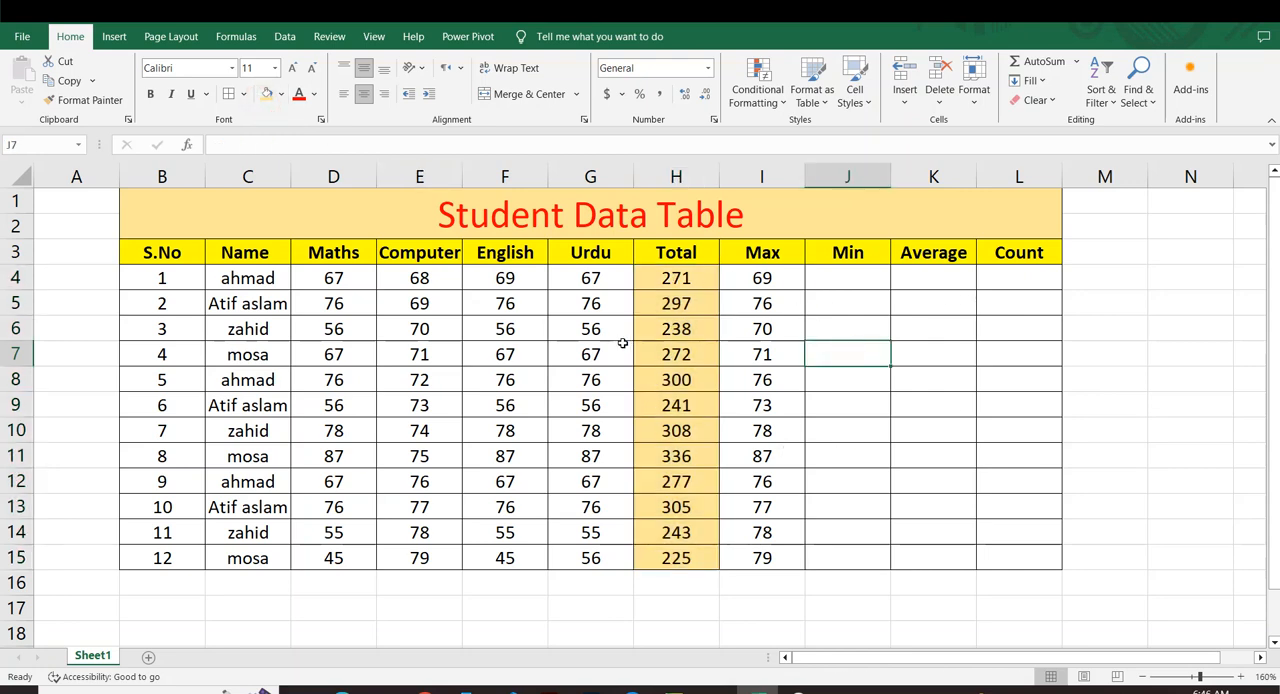
# Copy the formatting of H4 onto the Max, Min, Average and Count cells in I4:L15 with Format Painter.
pyautogui.click(670, 277)
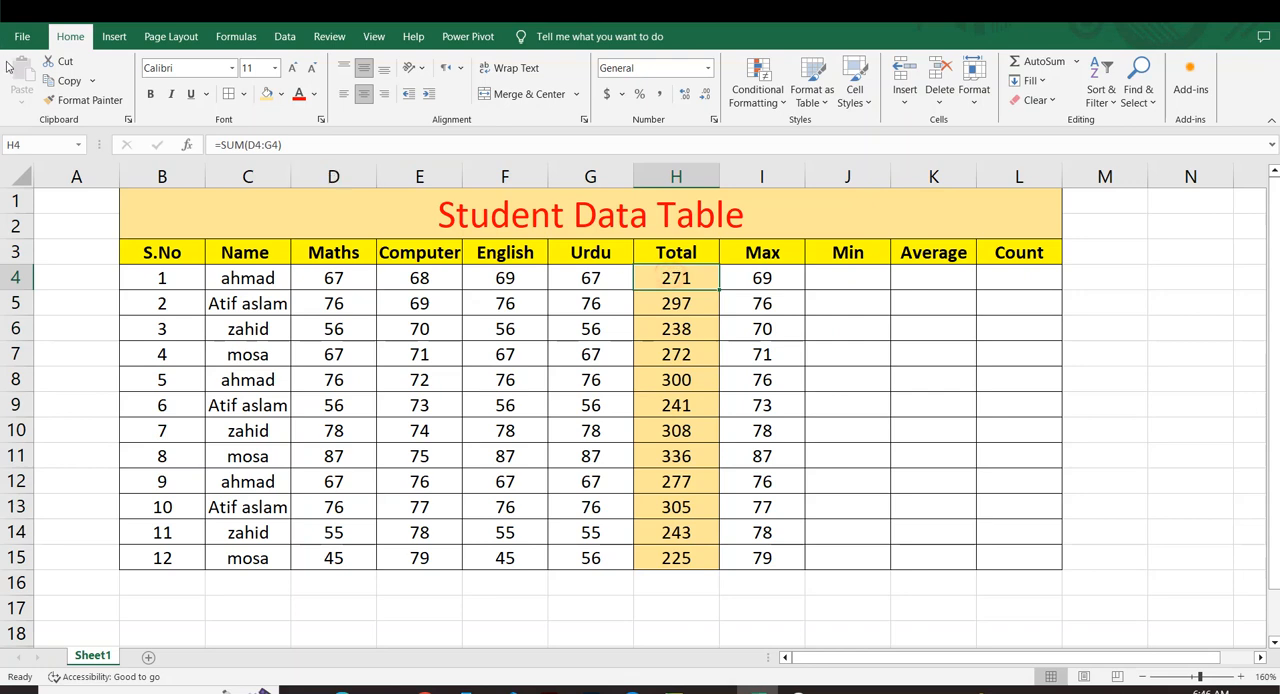
pyautogui.click(85, 100)
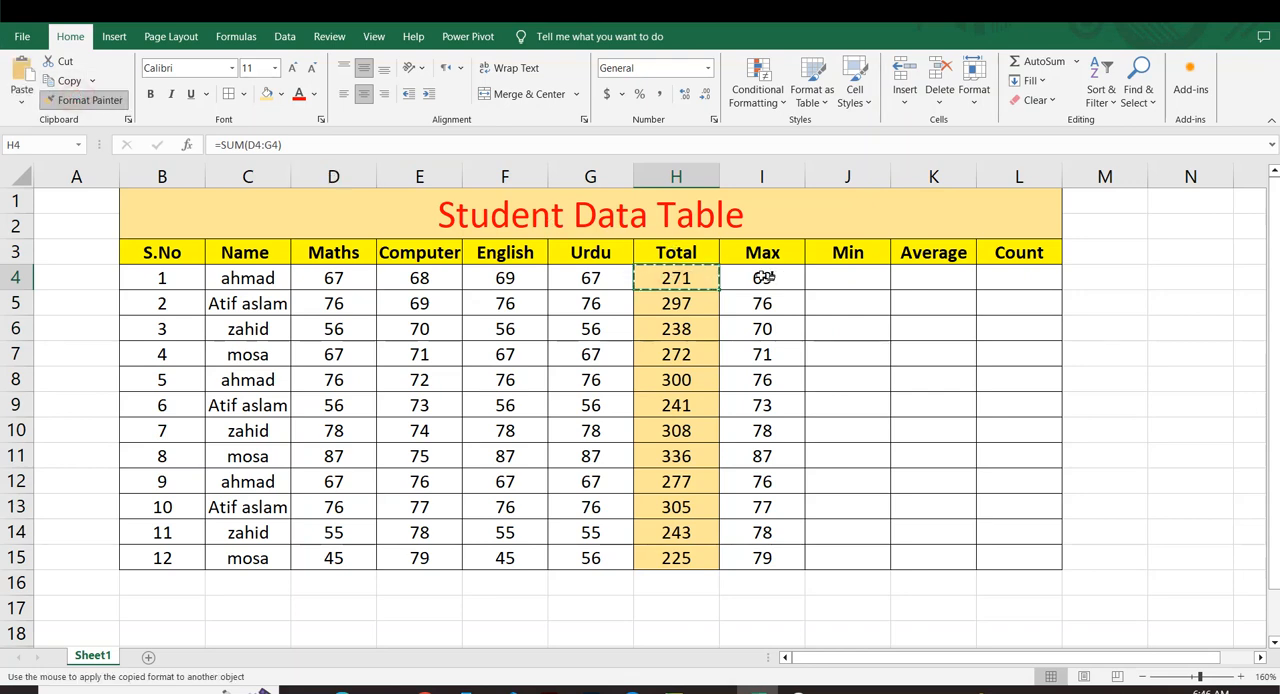
pyautogui.moveTo(766, 277); pyautogui.dragTo(772, 558)
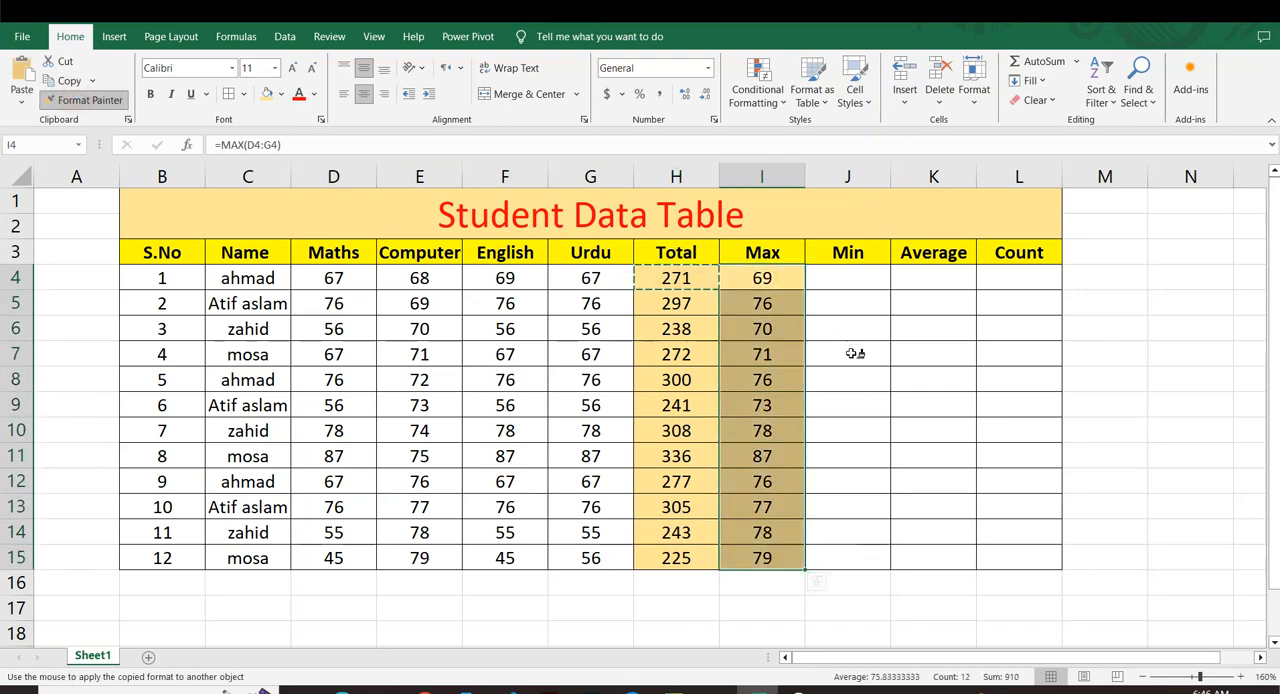
pyautogui.moveTo(849, 280); pyautogui.dragTo(851, 560)
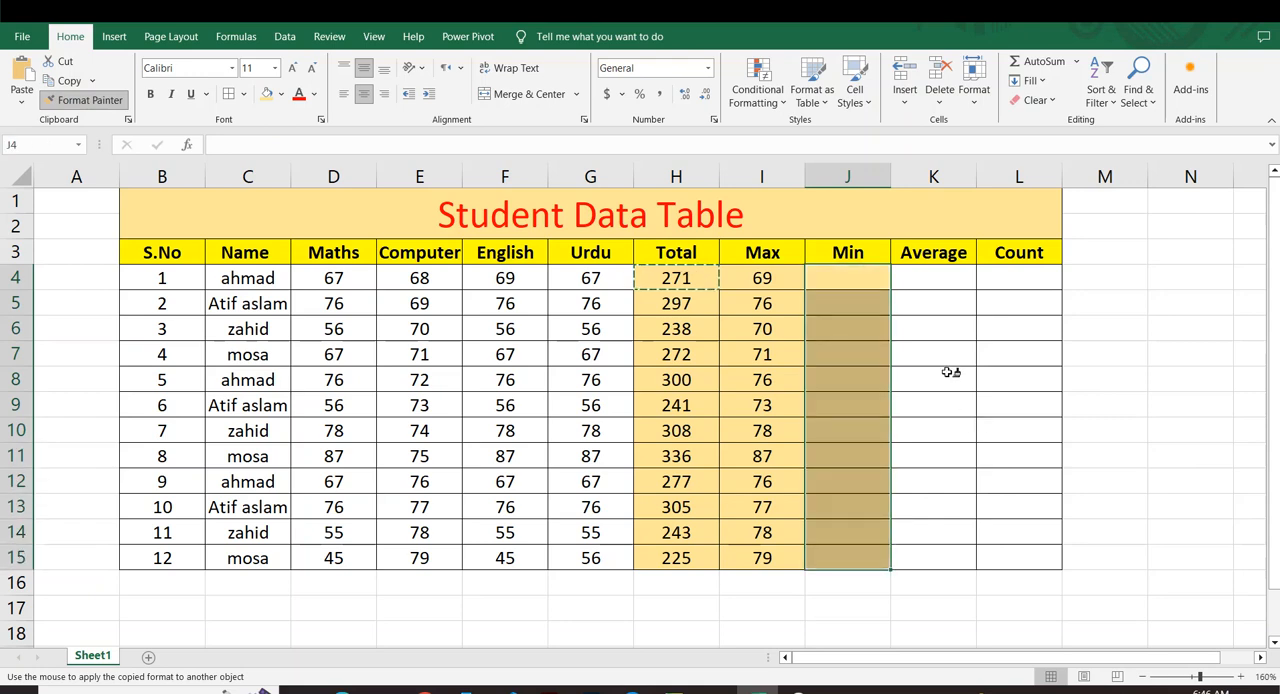
pyautogui.moveTo(935, 279); pyautogui.dragTo(937, 558)
pyautogui.moveTo(1020, 279); pyautogui.dragTo(1026, 463)
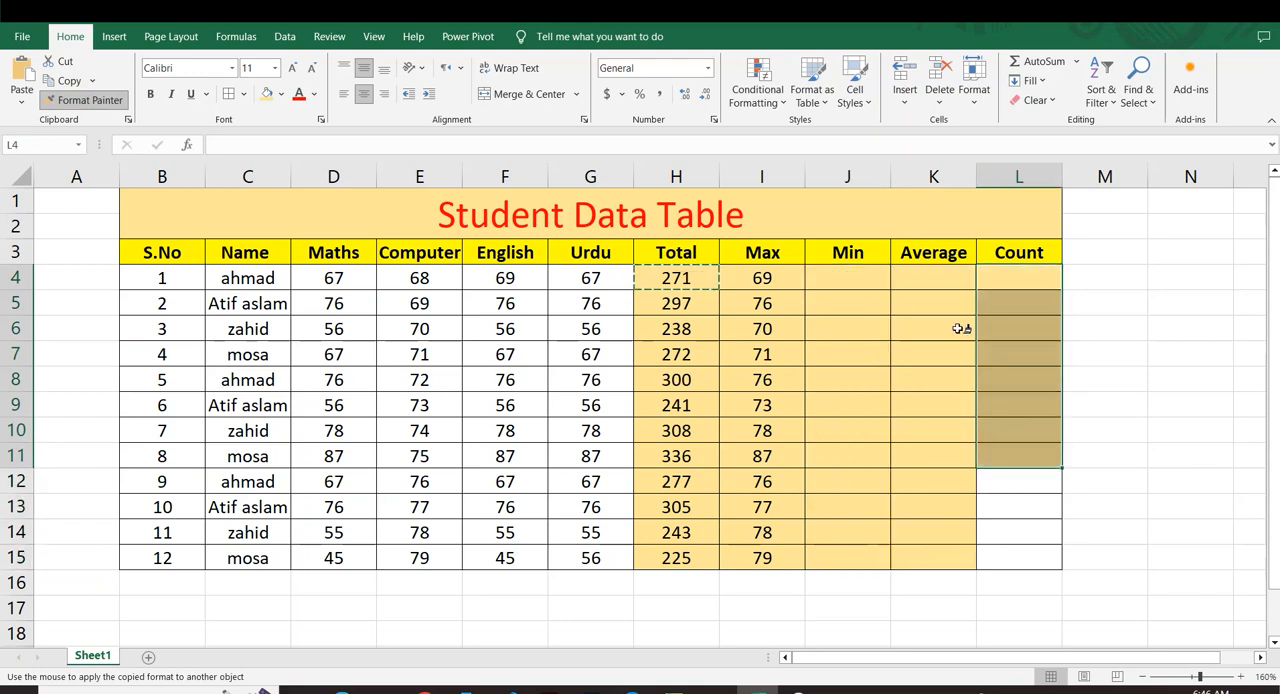
pyautogui.moveTo(938, 273); pyautogui.dragTo(926, 556)
pyautogui.moveTo(1009, 278); pyautogui.dragTo(994, 563)
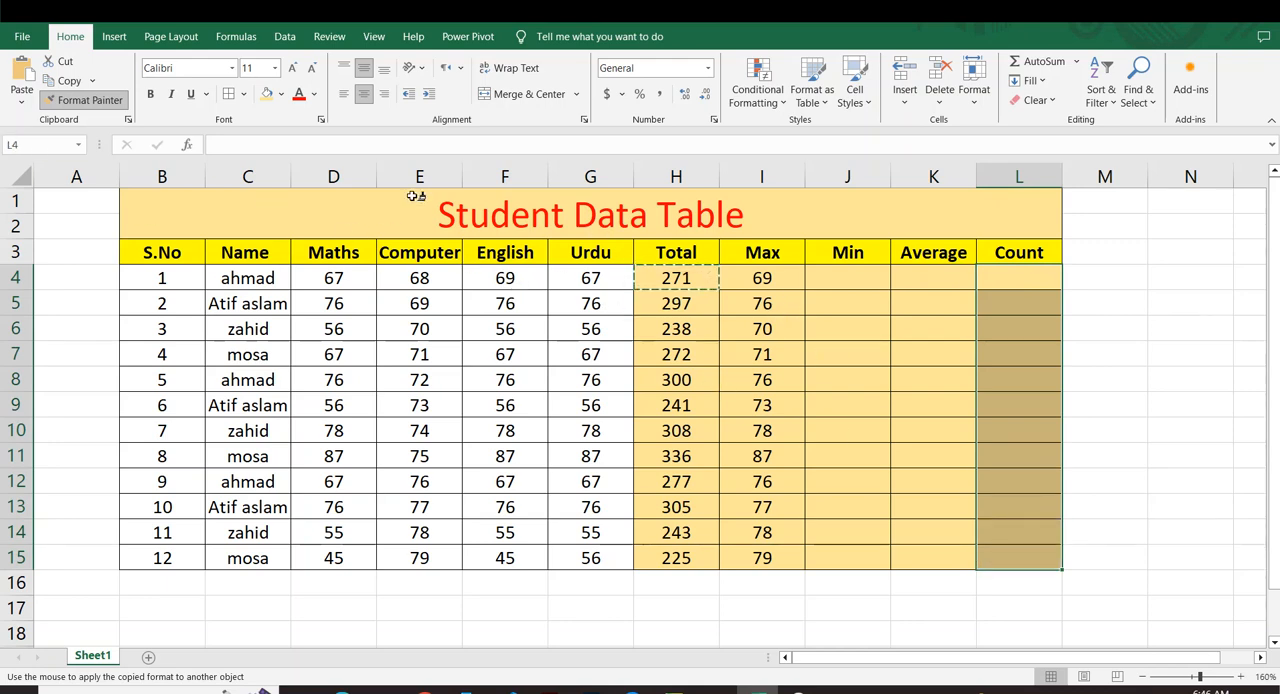
pyautogui.click(85, 100)
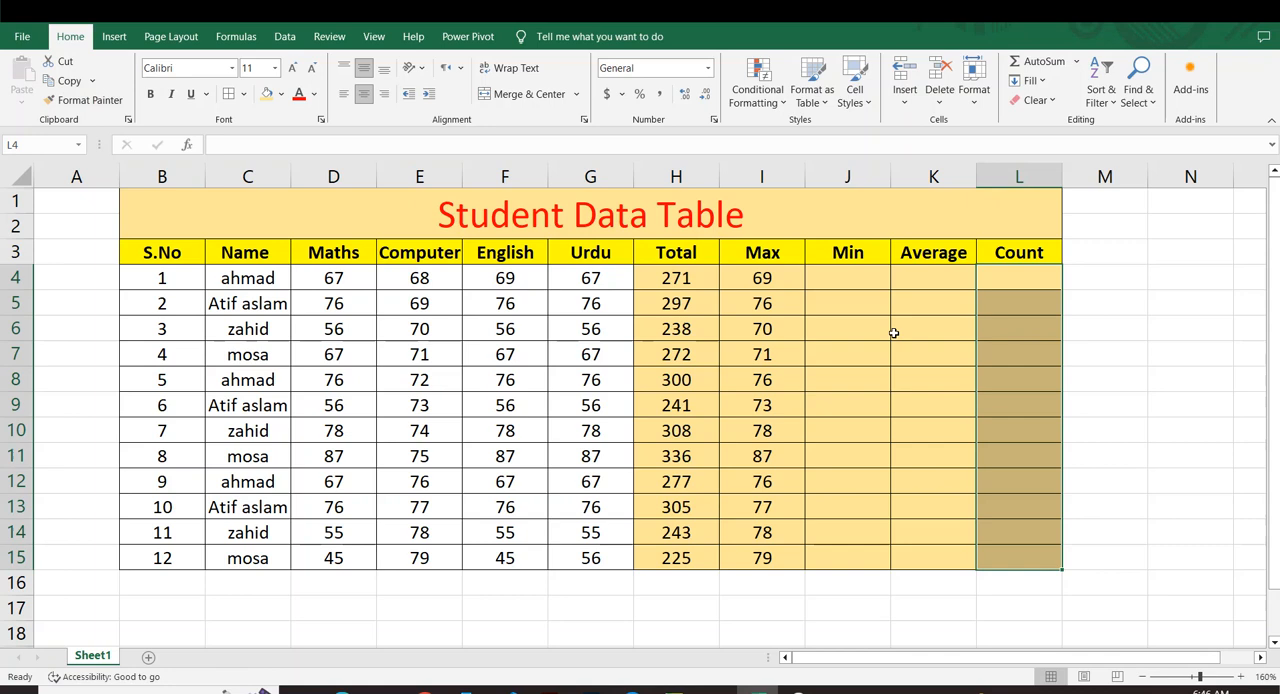
pyautogui.click(856, 278)
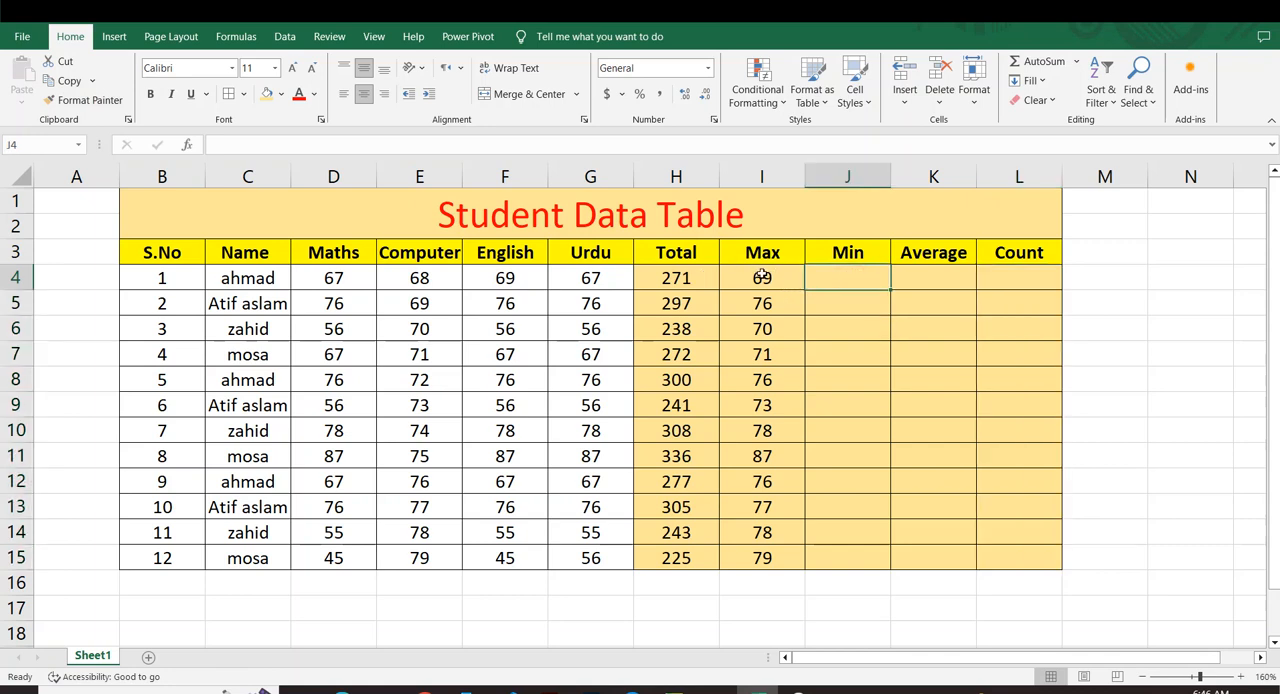
pyautogui.moveTo(762, 276); pyautogui.dragTo(762, 560)
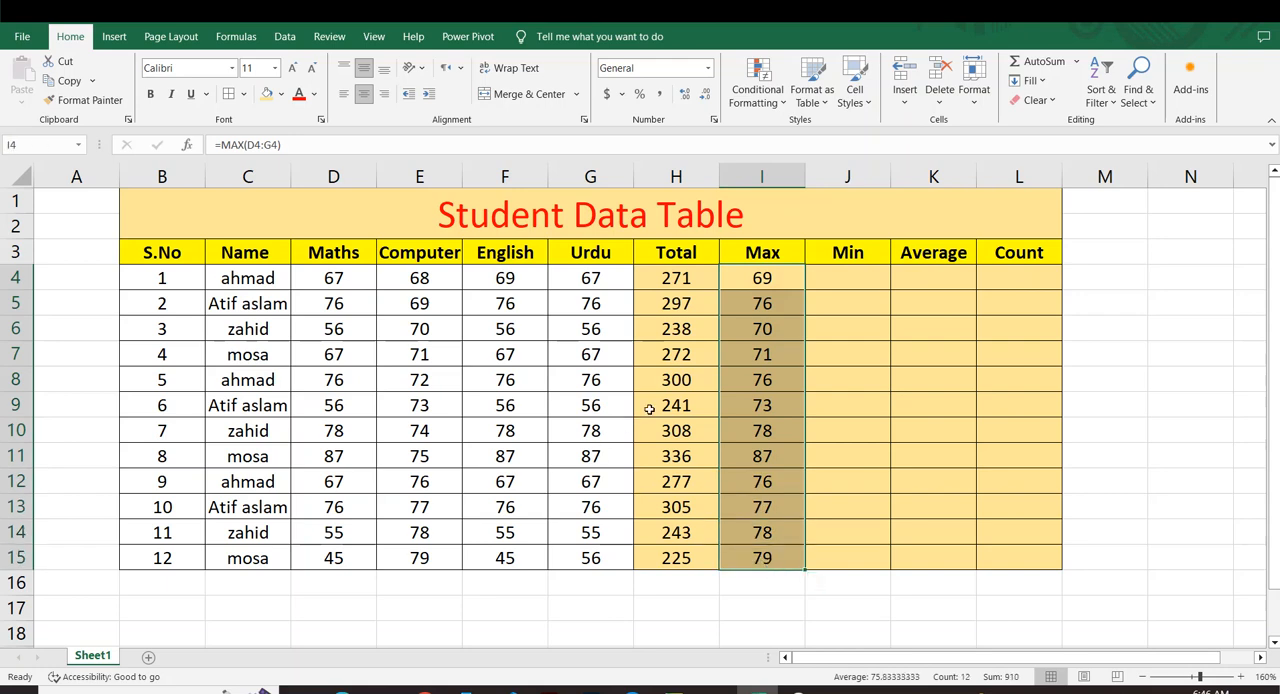
pyautogui.click(838, 294)
pyautogui.moveTo(320, 278); pyautogui.dragTo(594, 540)
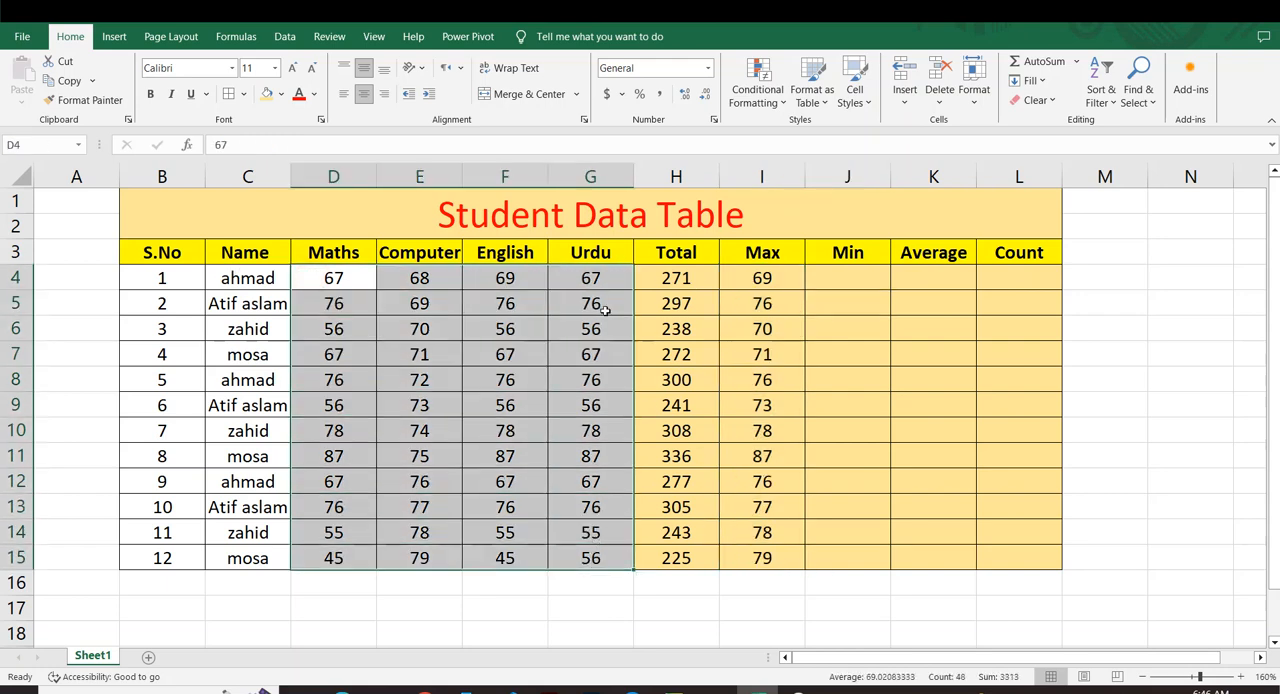
pyautogui.click(811, 334)
# Change the first student's English mark in F4 to 100 and check the Total and Max in H4 and I4.
pyautogui.moveTo(693, 278); pyautogui.dragTo(530, 280)
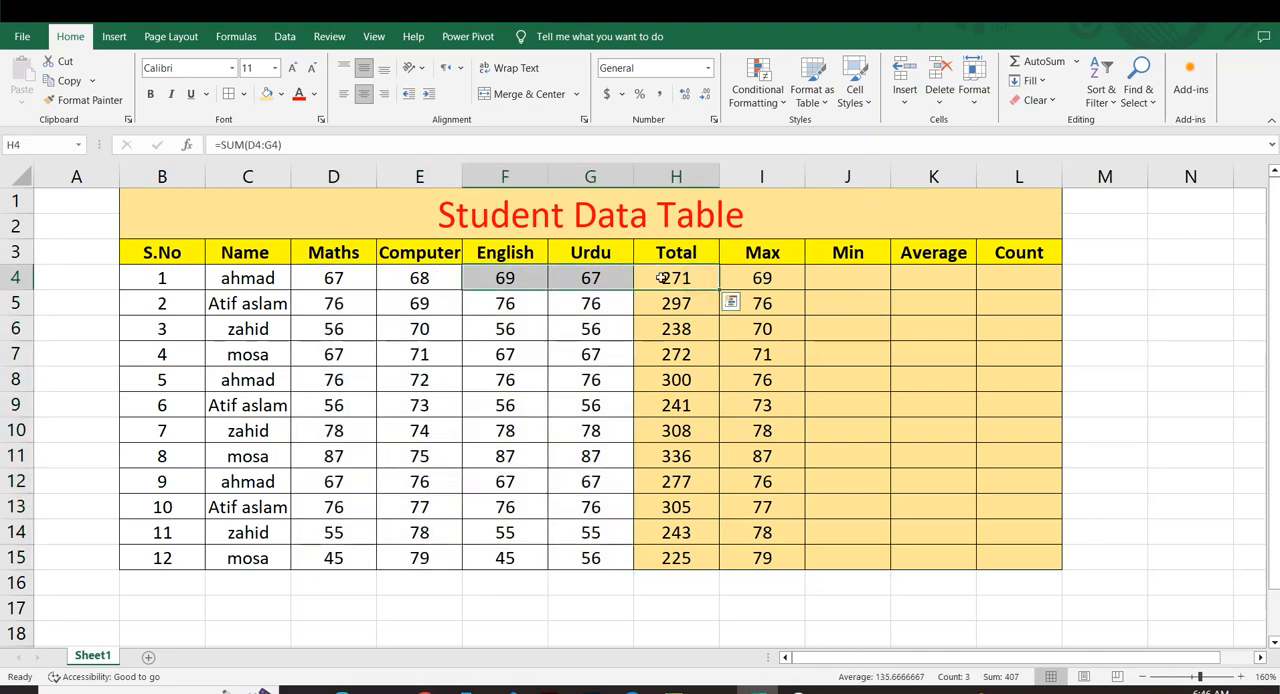
pyautogui.click(551, 298)
pyautogui.click(499, 282)
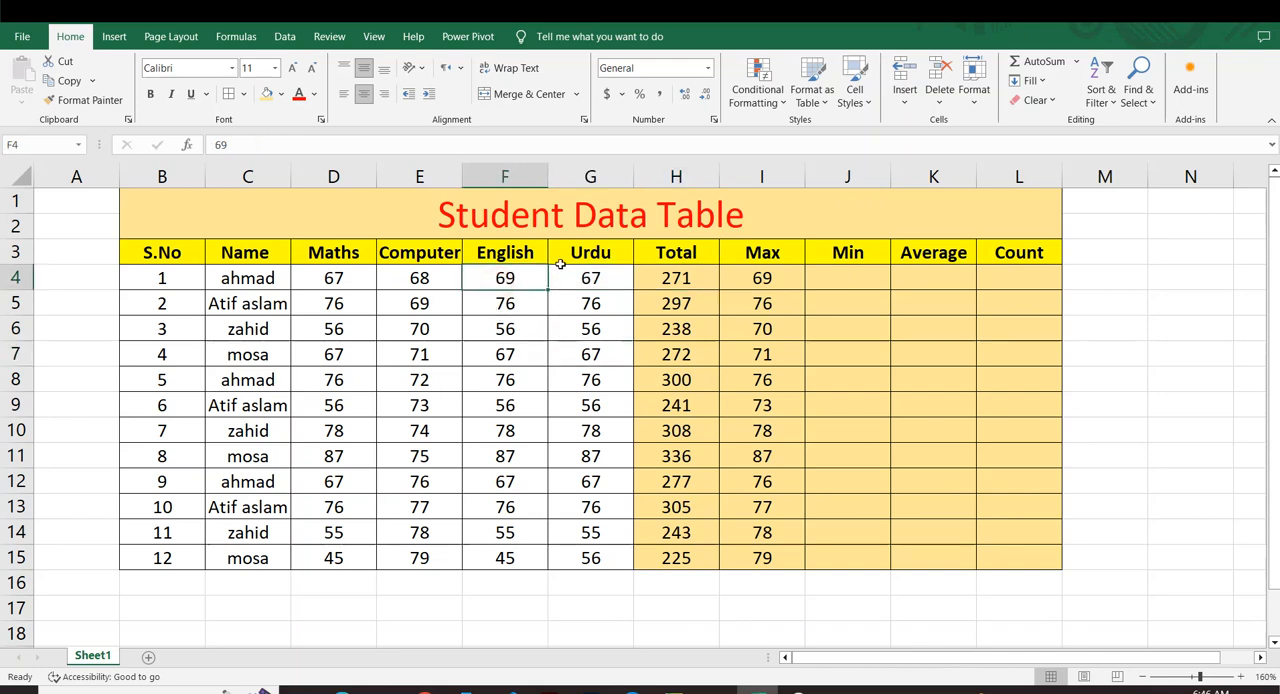
pyautogui.write('100')
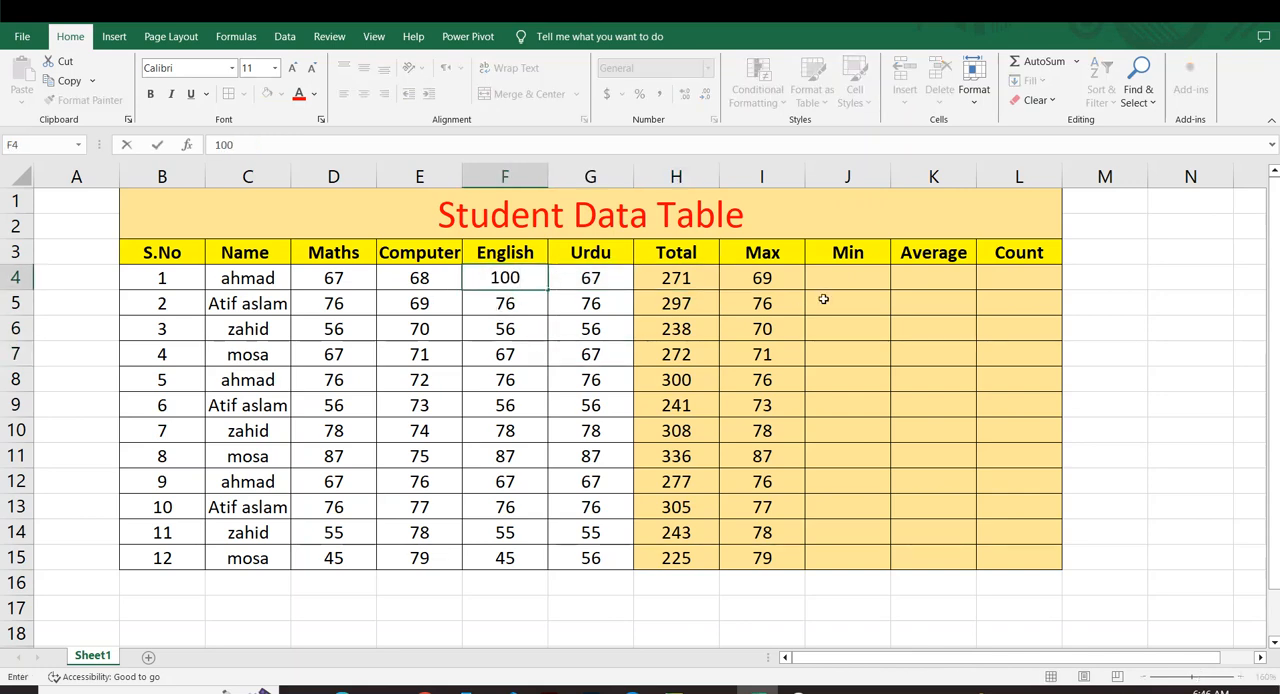
pyautogui.press('Return')
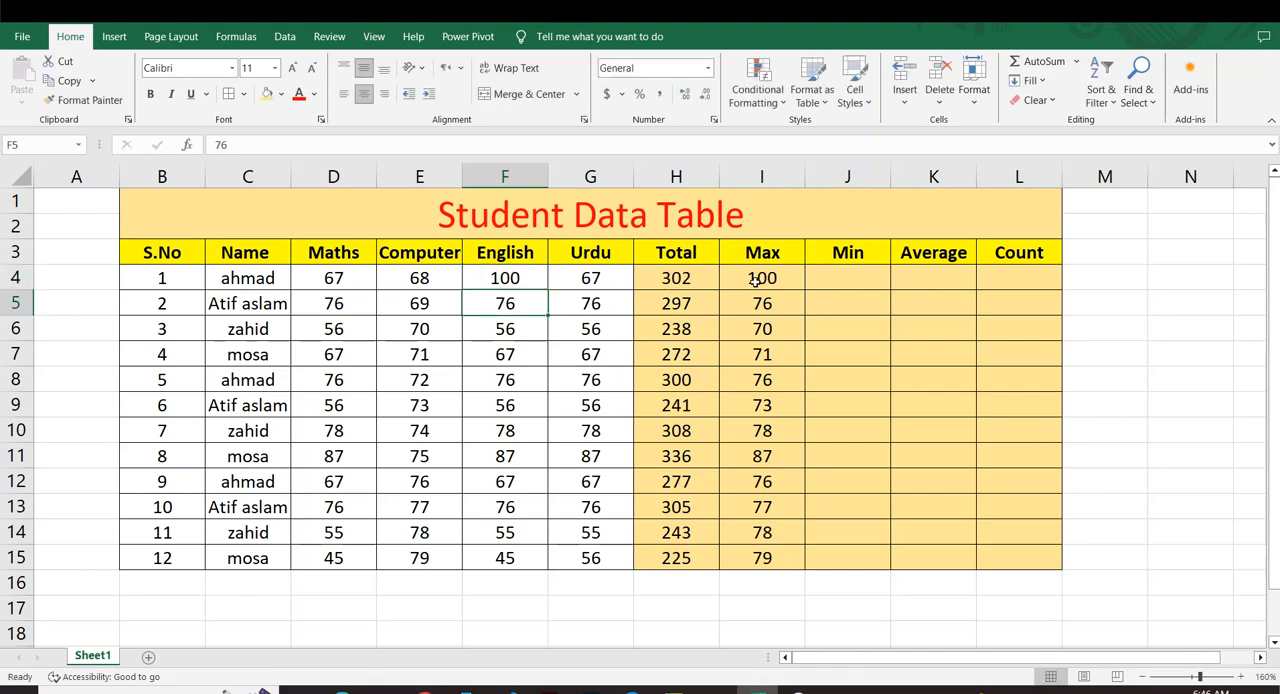
pyautogui.click(667, 278)
pyautogui.click(750, 277)
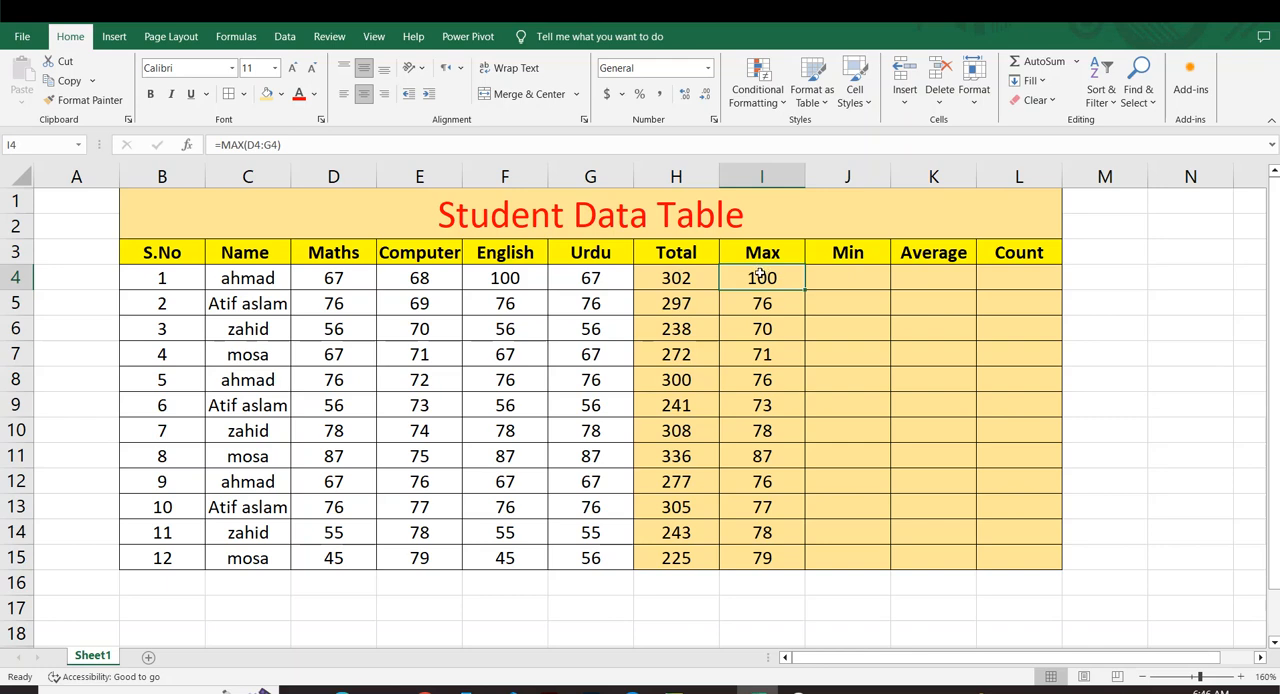
# Enter the formula =MIN(D4:G4) in J4 to find the first student's lowest mark.
pyautogui.click(856, 278)
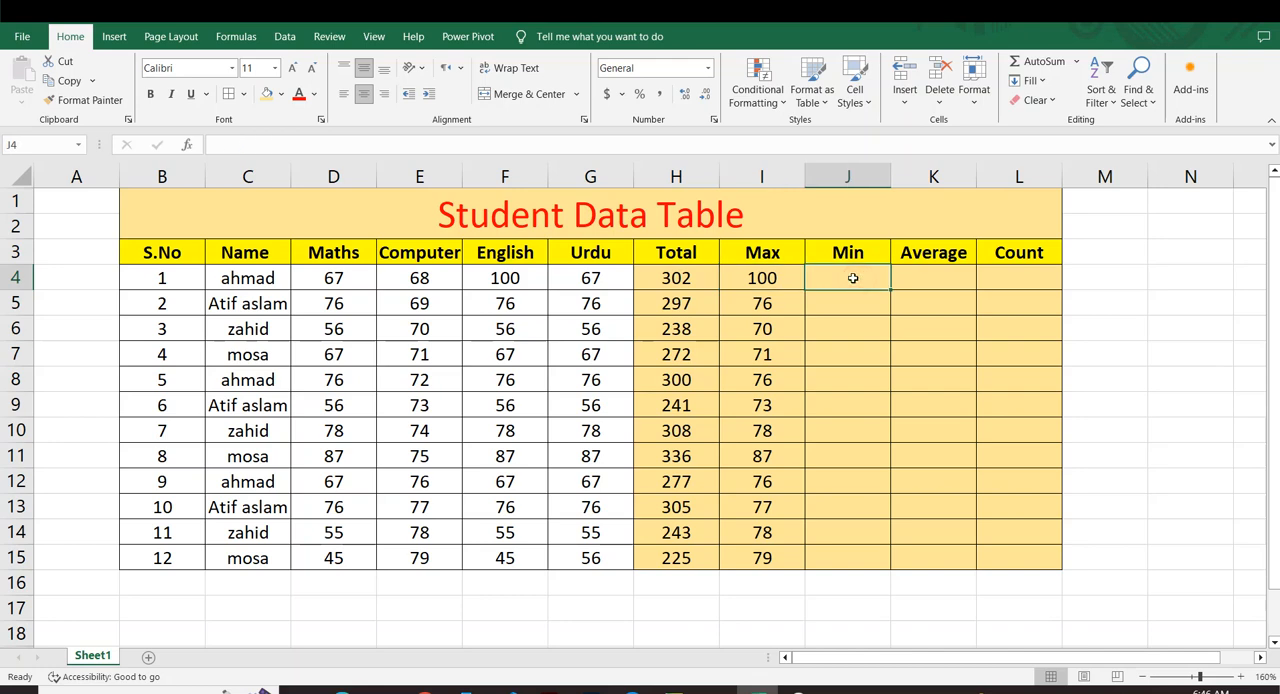
pyautogui.write('=min')
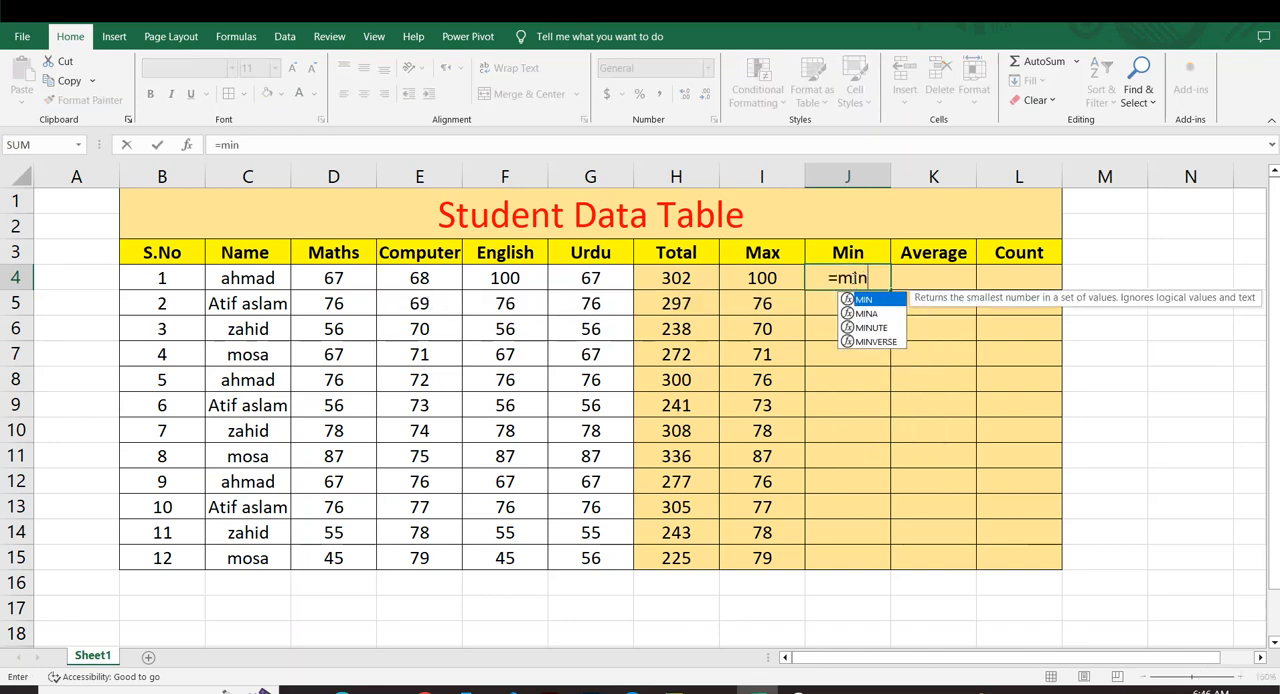
pyautogui.press('Tab')
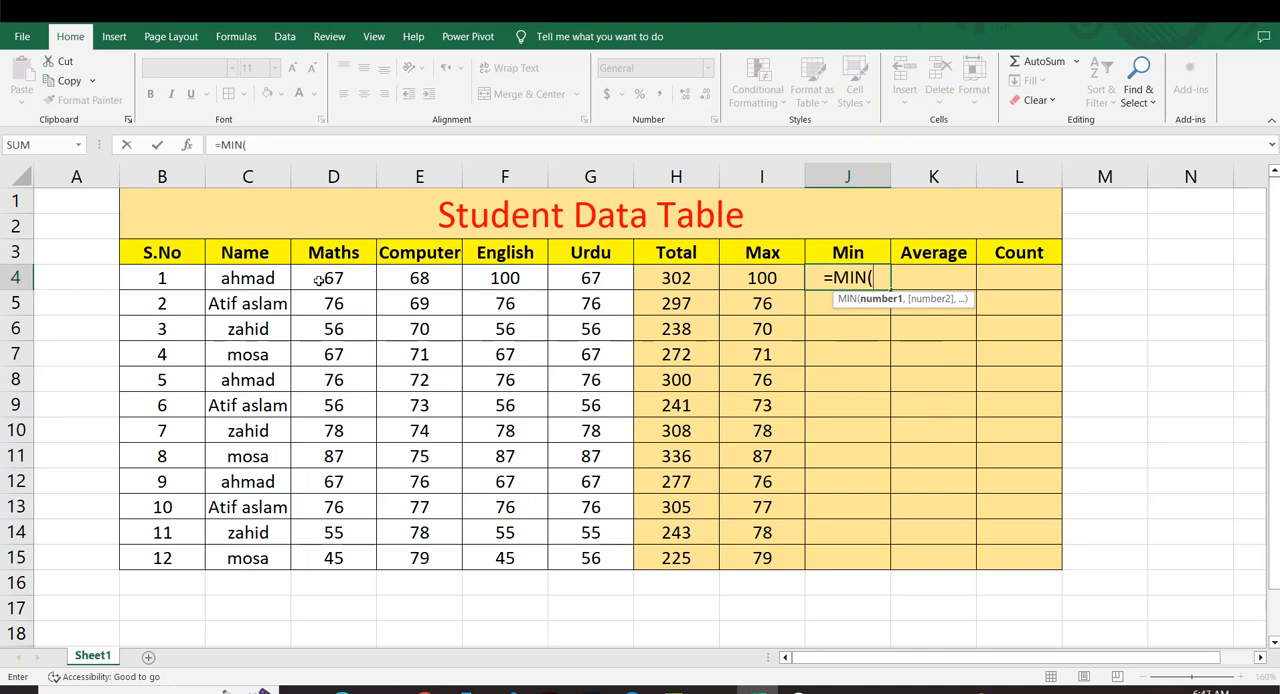
pyautogui.moveTo(318, 278); pyautogui.dragTo(575, 279)
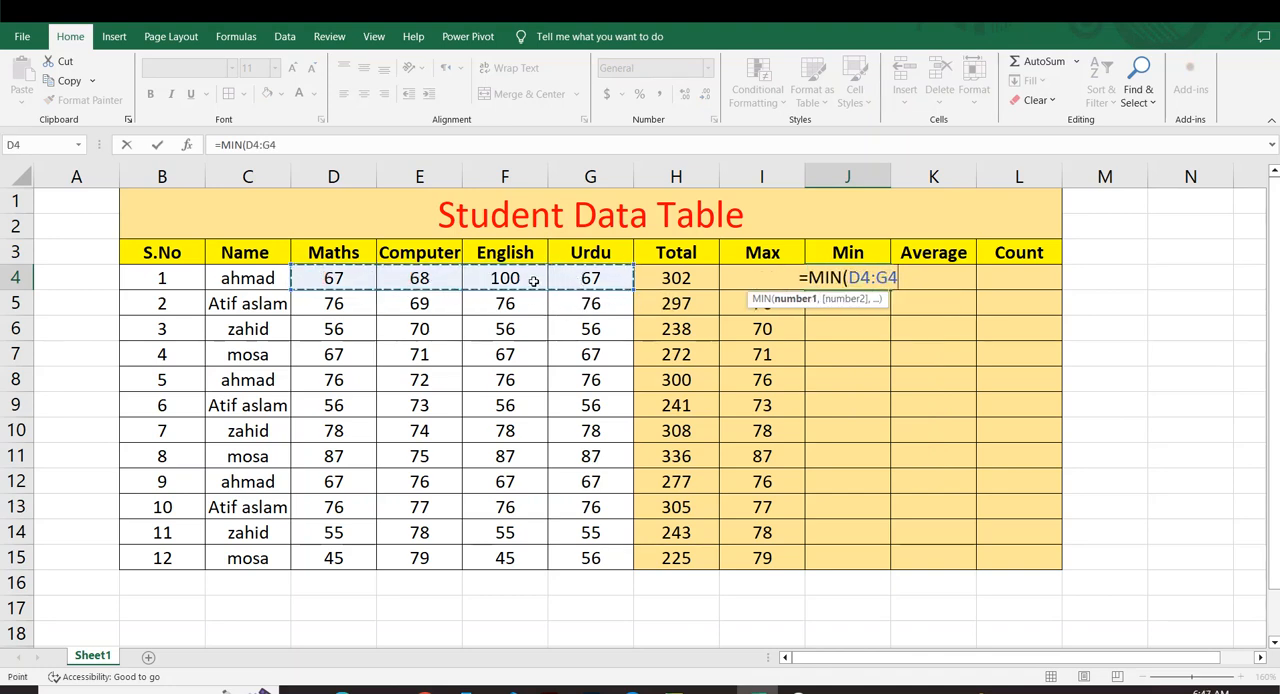
pyautogui.write(')')
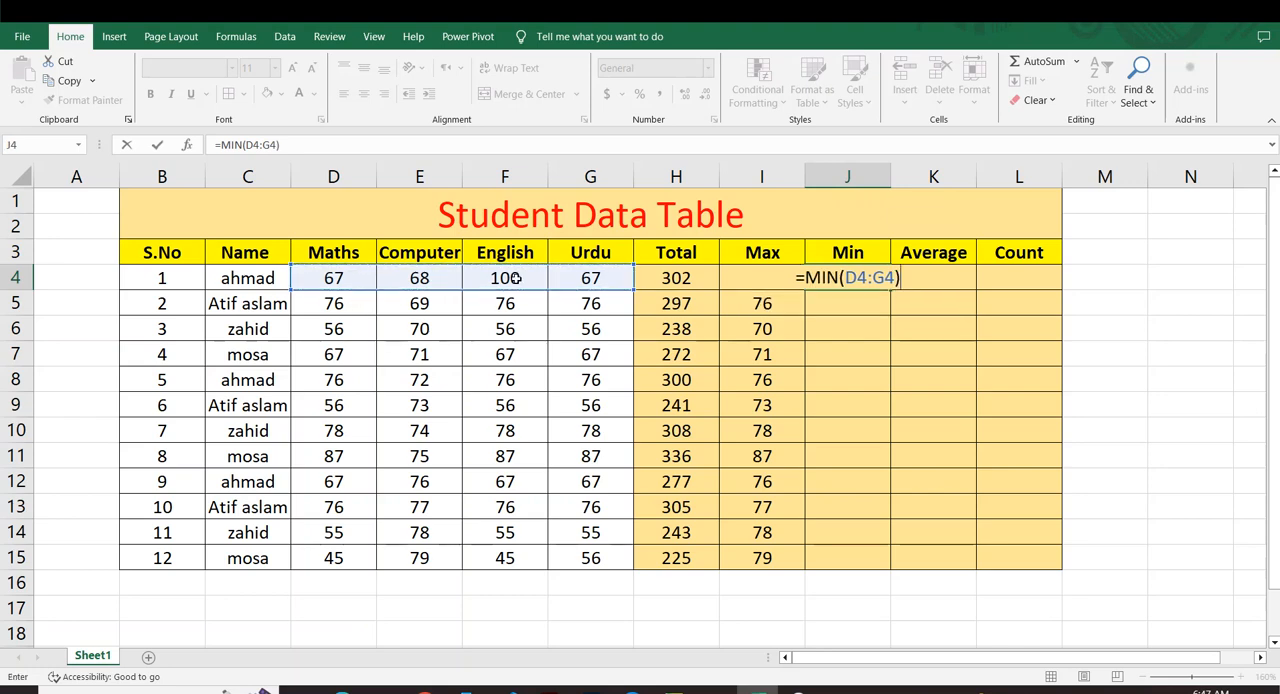
pyautogui.press('Return')
# Fill the MIN formula from J4 down to J15 for all the students.
pyautogui.click(848, 279)
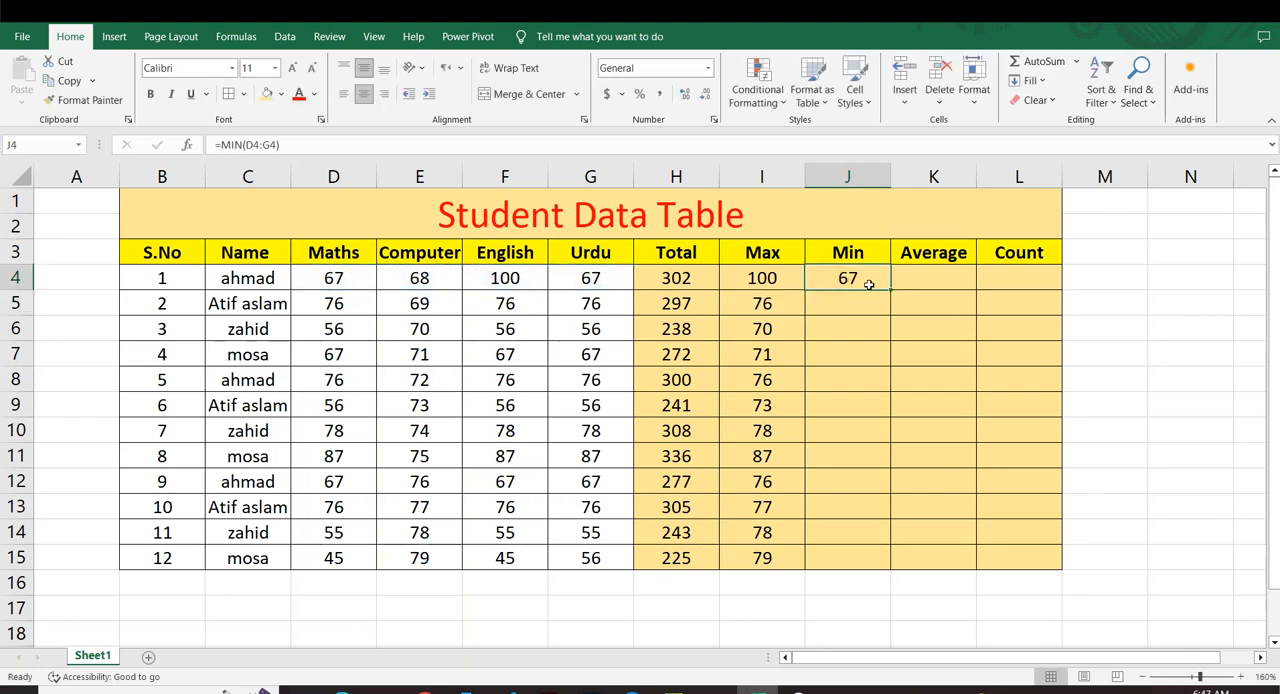
pyautogui.moveTo(891, 290); pyautogui.dragTo(872, 554)
pyautogui.click(944, 404)
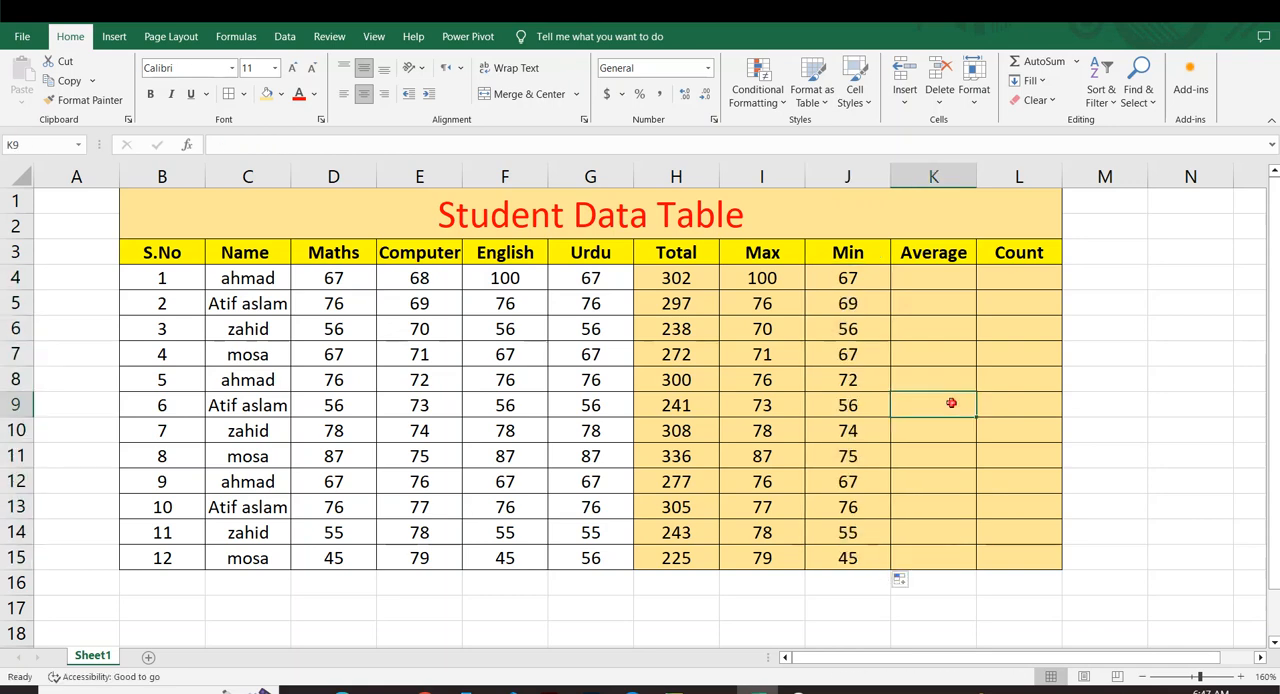
pyautogui.click(845, 275)
pyautogui.click(591, 278)
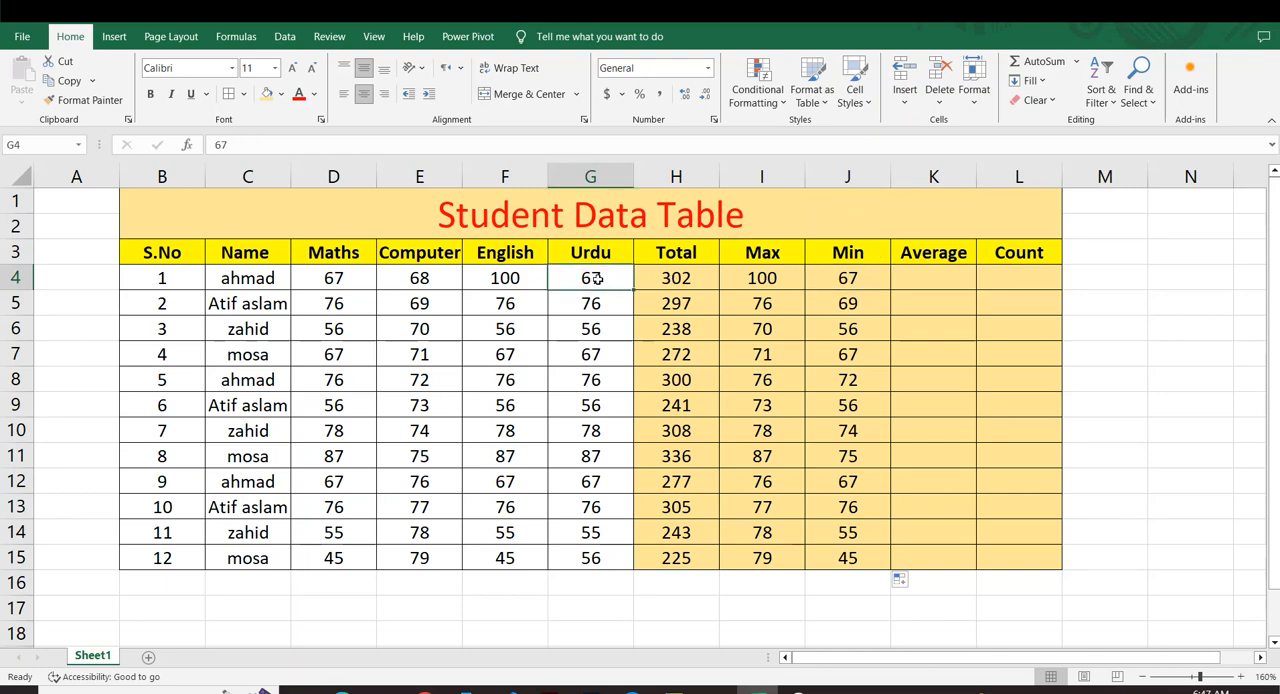
pyautogui.click(763, 278)
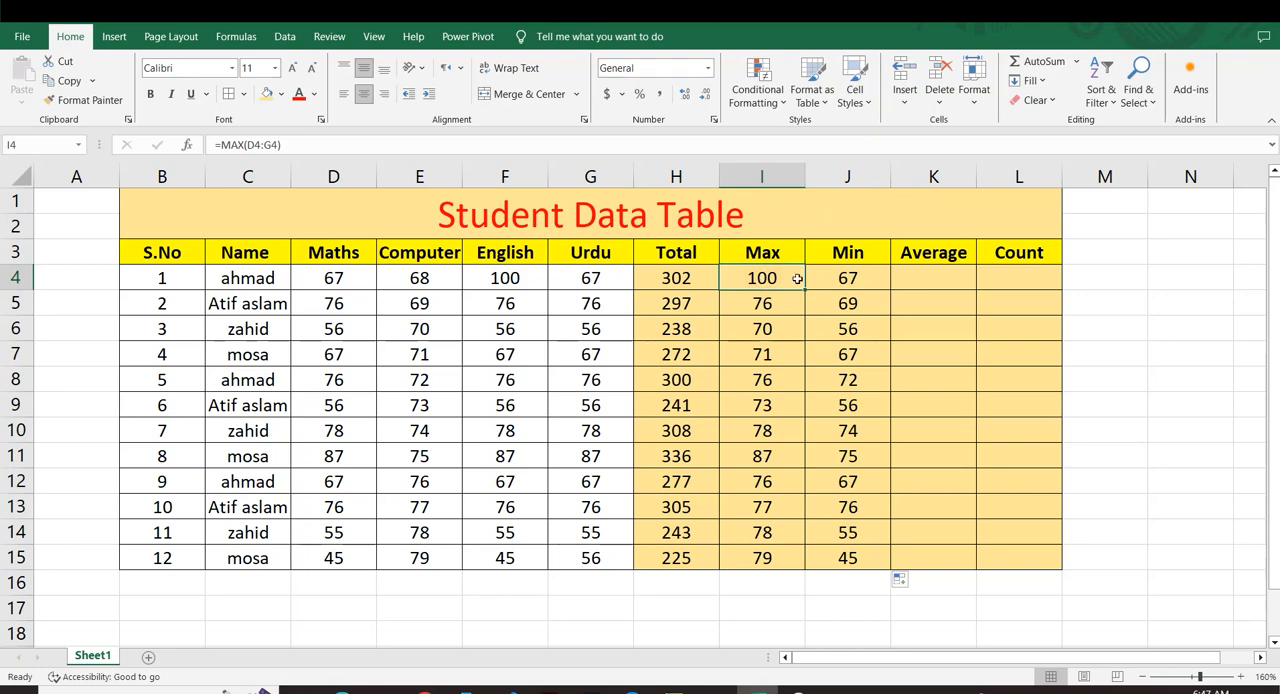
# Enter the formula =AVERAGE(D4:G4) in K4 to calculate the first student's average mark.
pyautogui.click(858, 278)
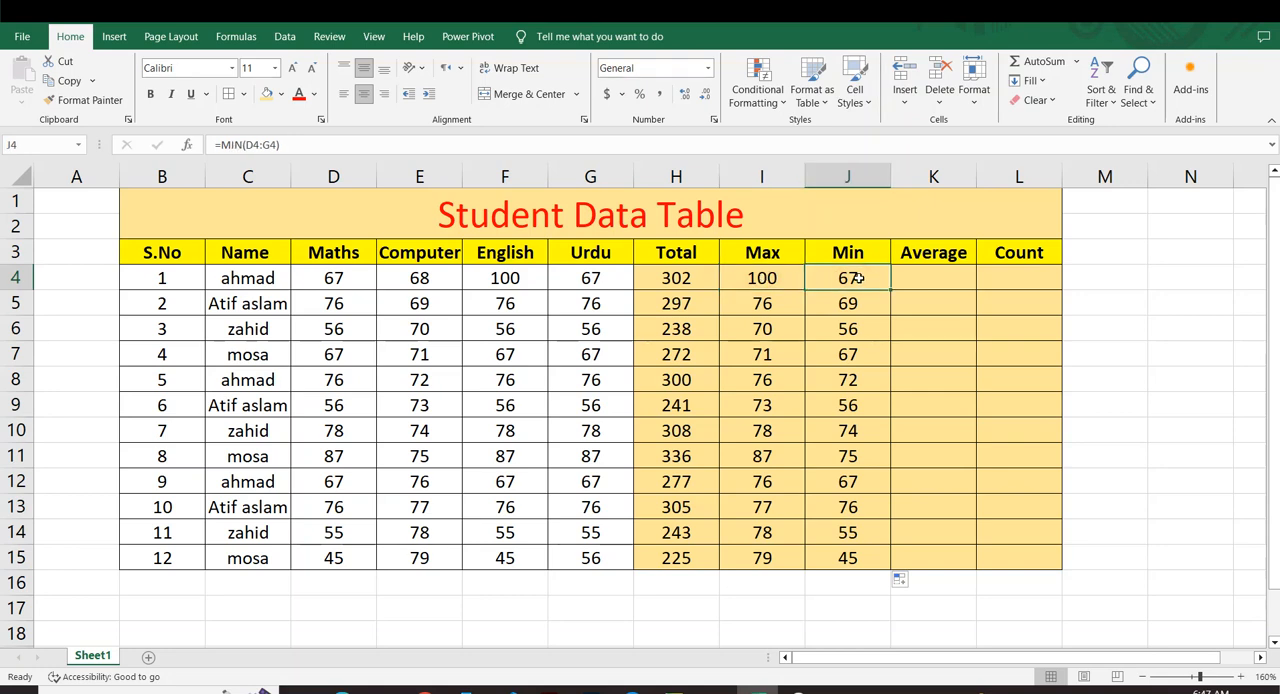
pyautogui.click(940, 283)
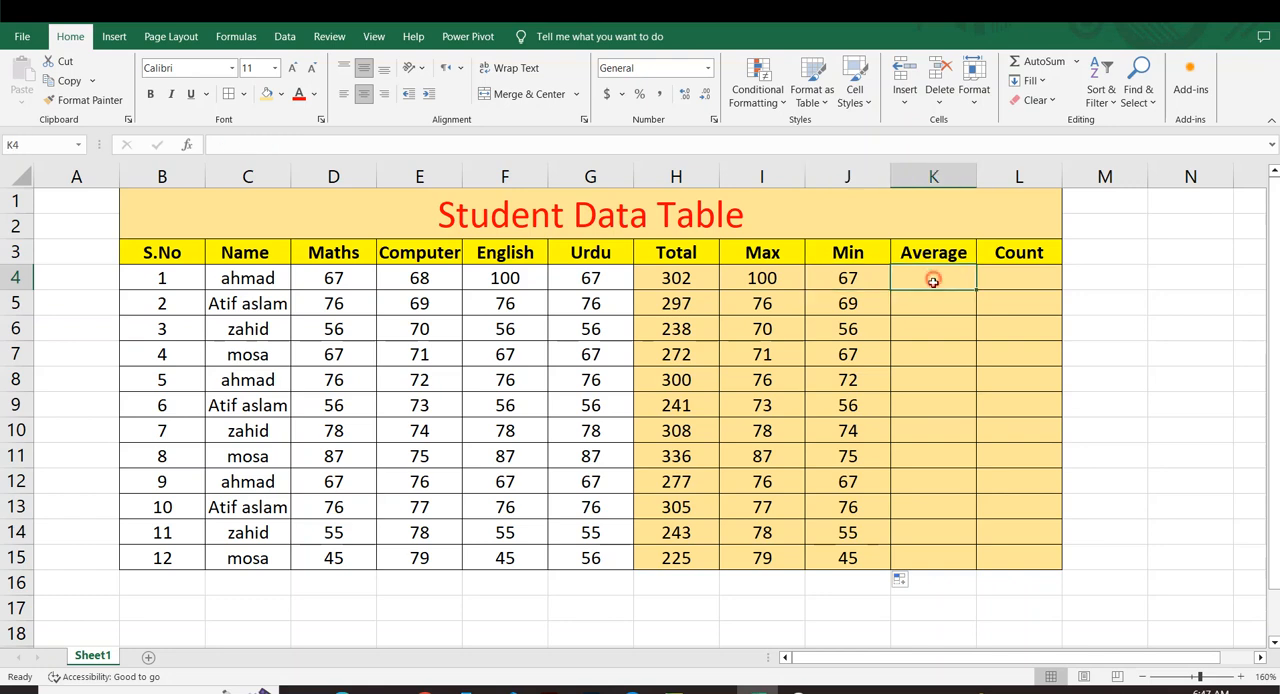
pyautogui.write('=averg')
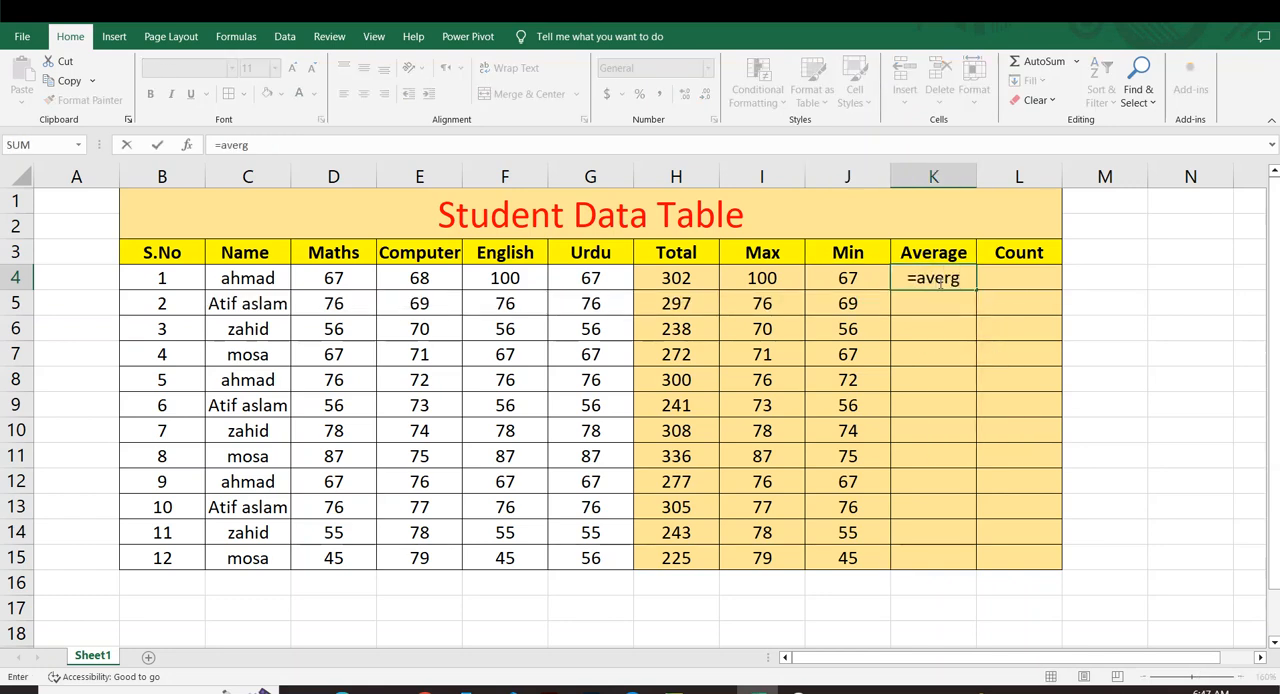
pyautogui.press('BackSpace')
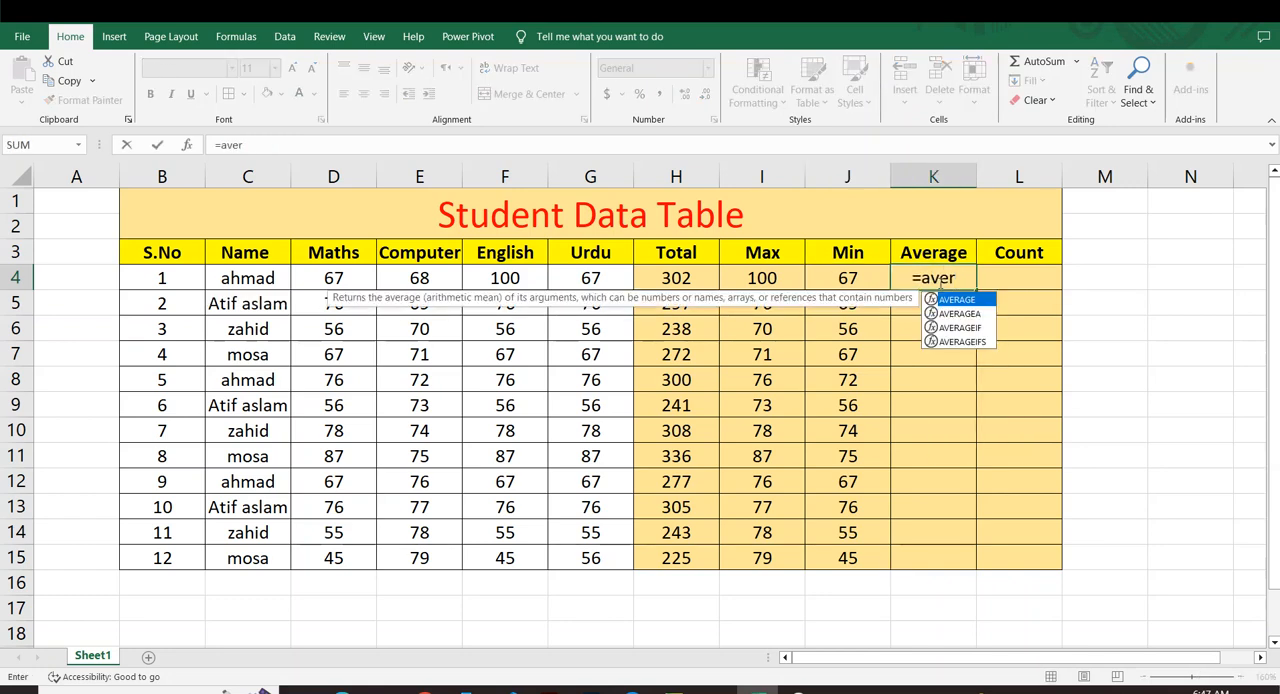
pyautogui.press('Tab')
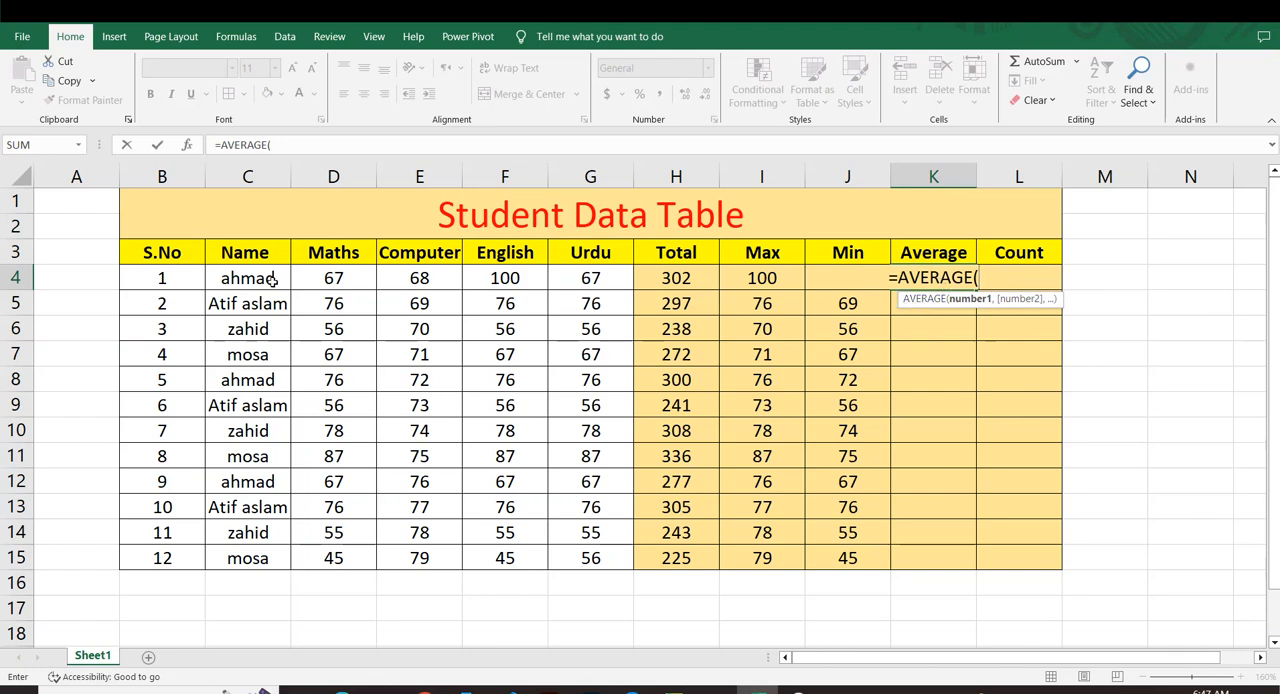
pyautogui.moveTo(306, 278); pyautogui.dragTo(584, 276)
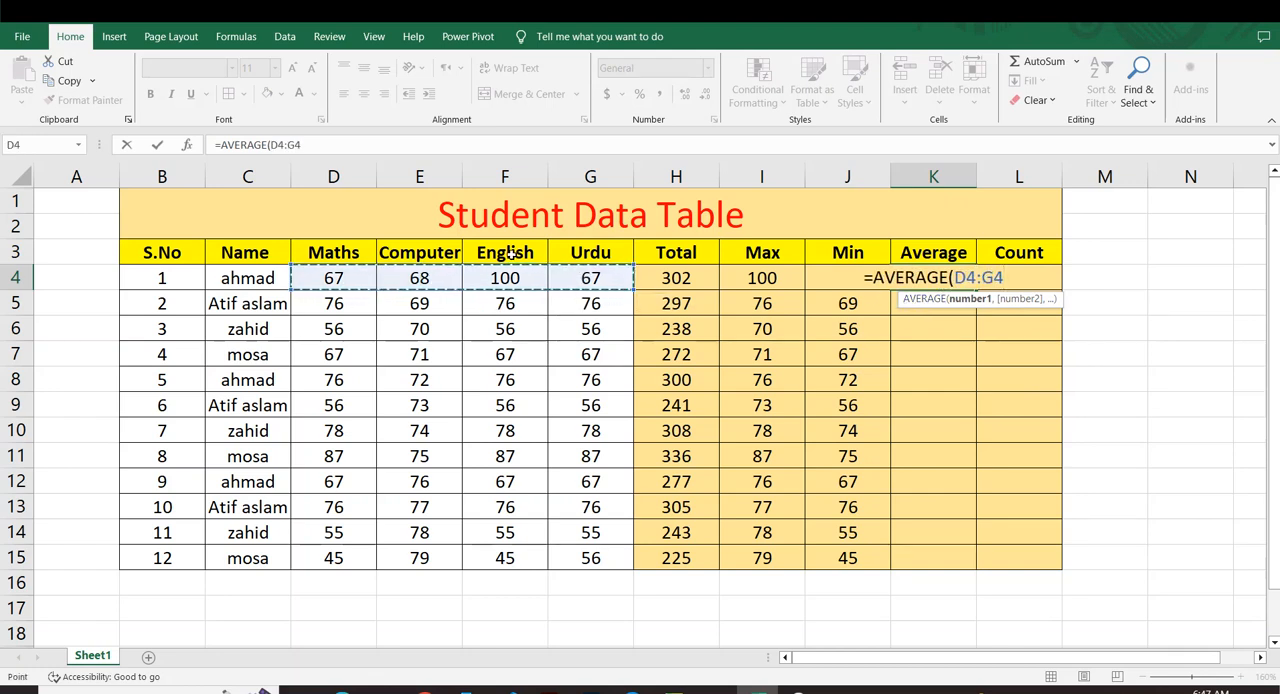
pyautogui.press('Return')
# Fill the AVERAGE formula from K4 down to K15 for all the students and look over the averages.
pyautogui.click(907, 270)
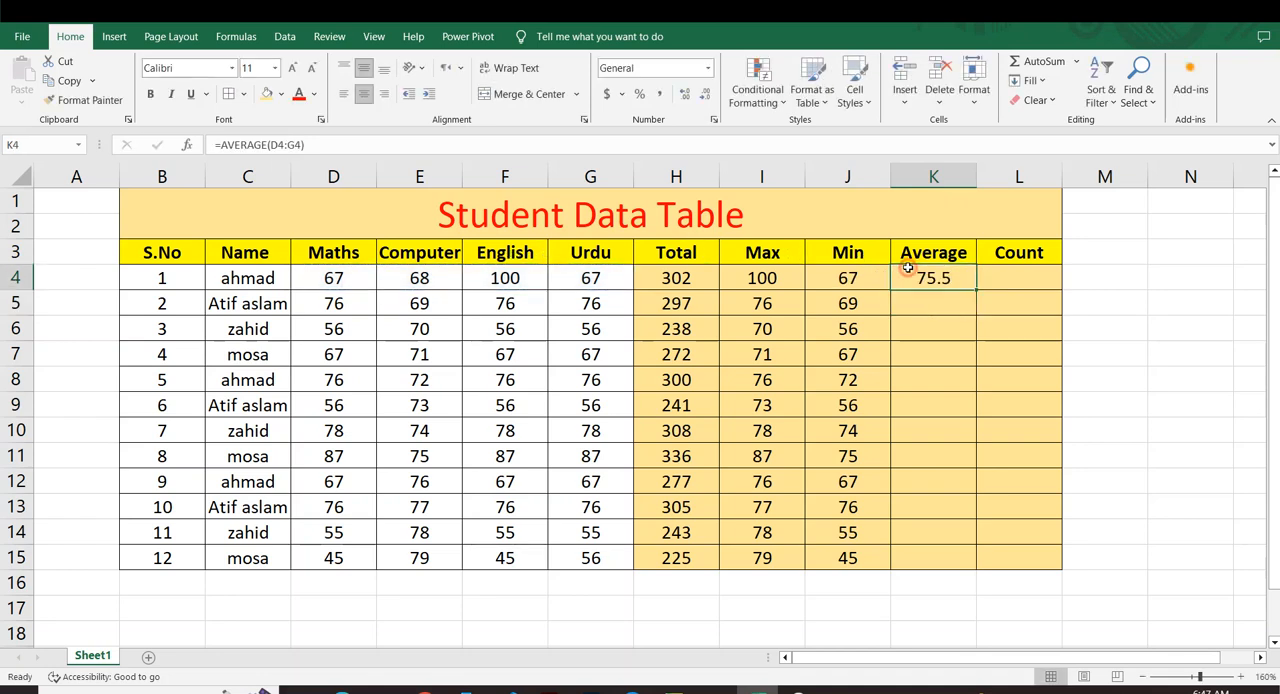
pyautogui.moveTo(977, 291); pyautogui.dragTo(975, 572)
pyautogui.click(780, 390)
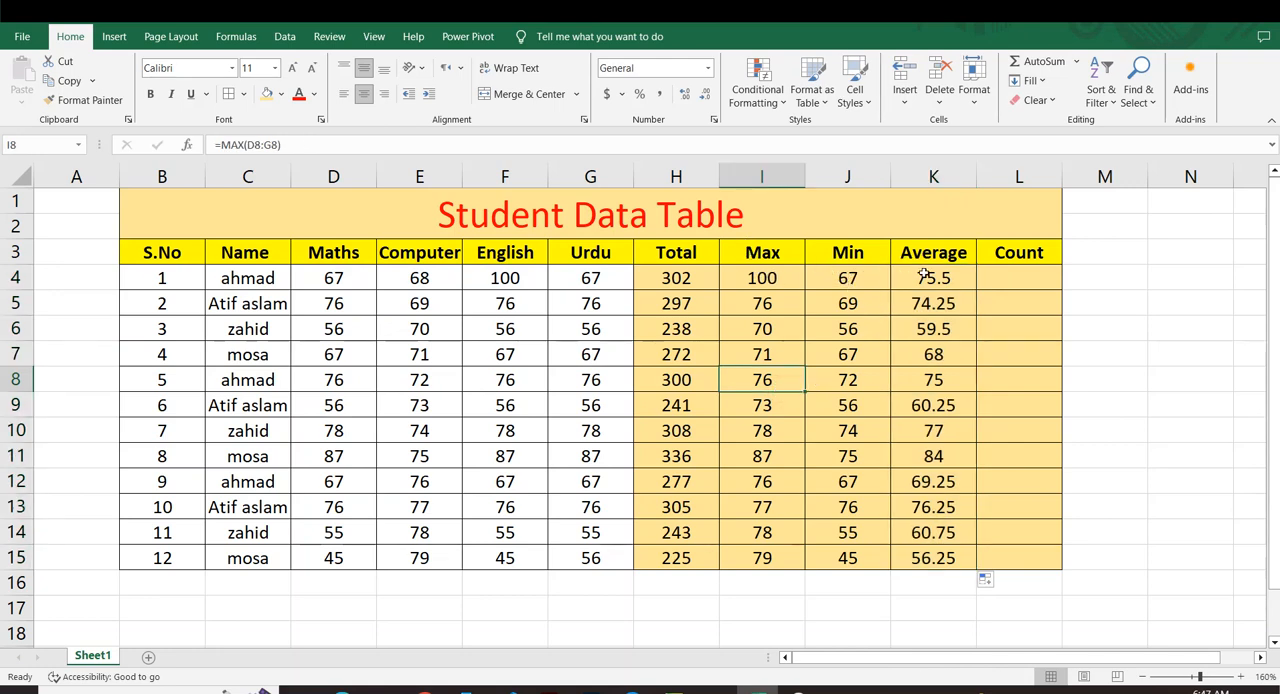
pyautogui.moveTo(925, 275); pyautogui.dragTo(915, 535)
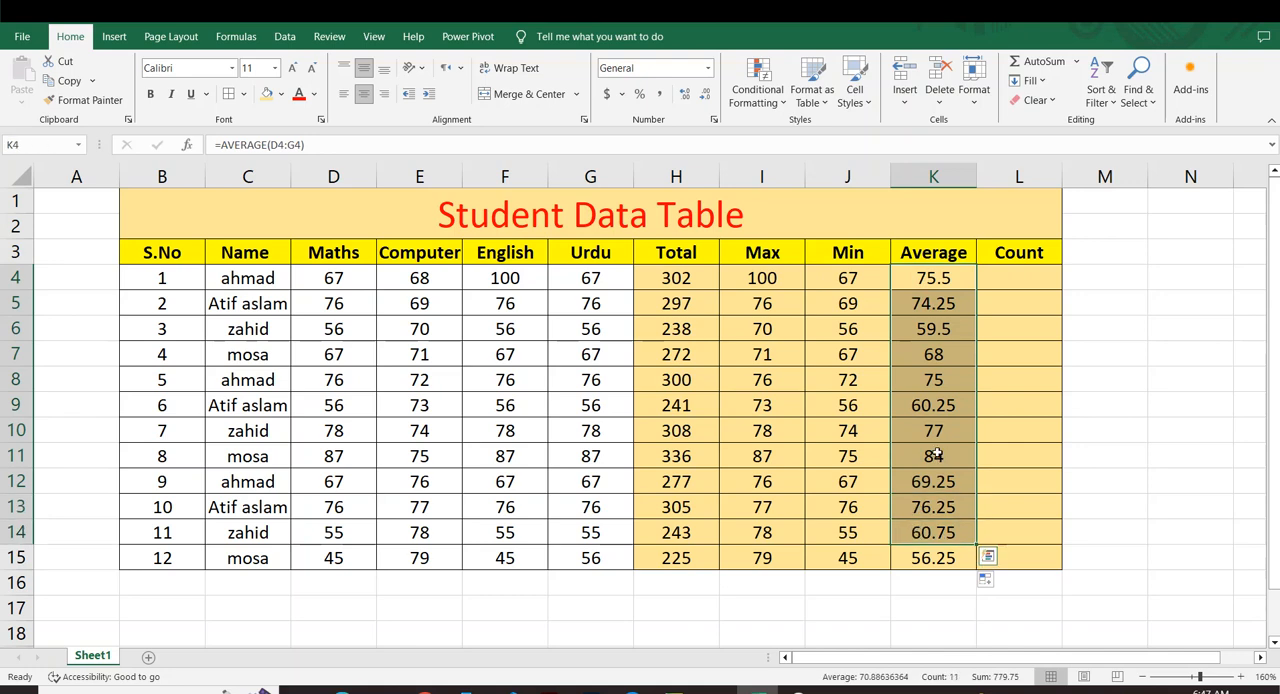
pyautogui.click(765, 356)
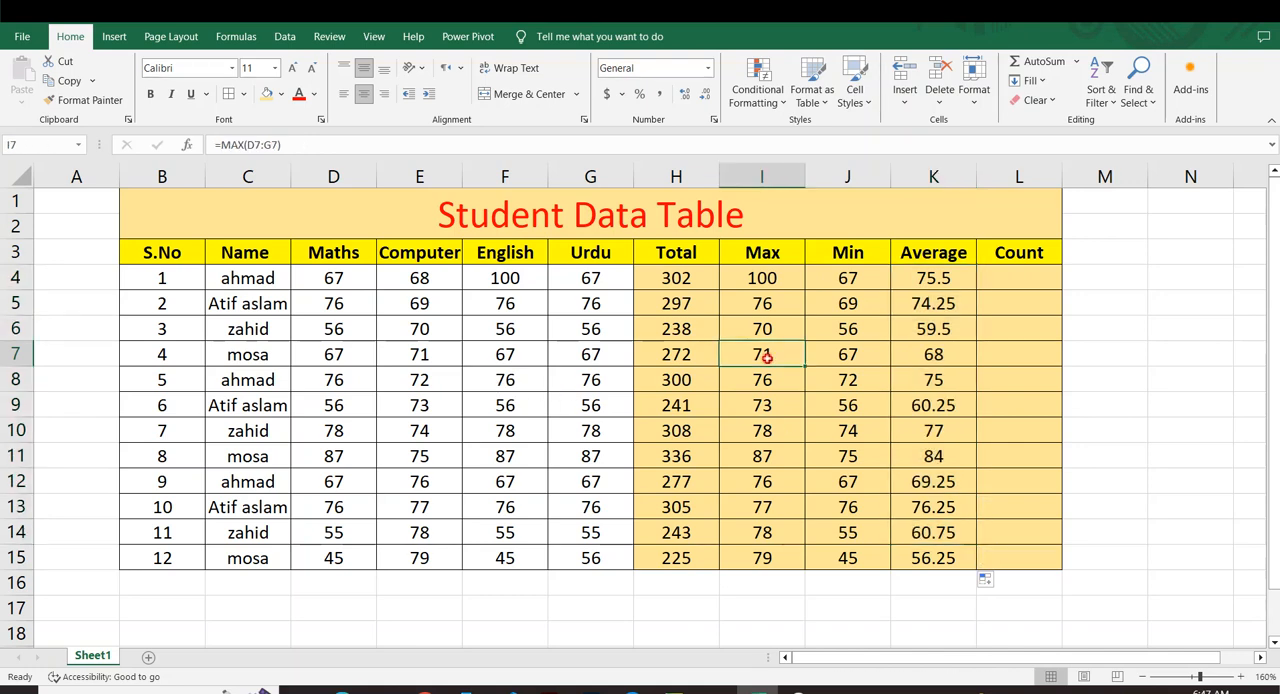
# Enter the formula =COUNT(D4:G4) in L4 to count the first student's numeric marks.
pyautogui.click(1002, 279)
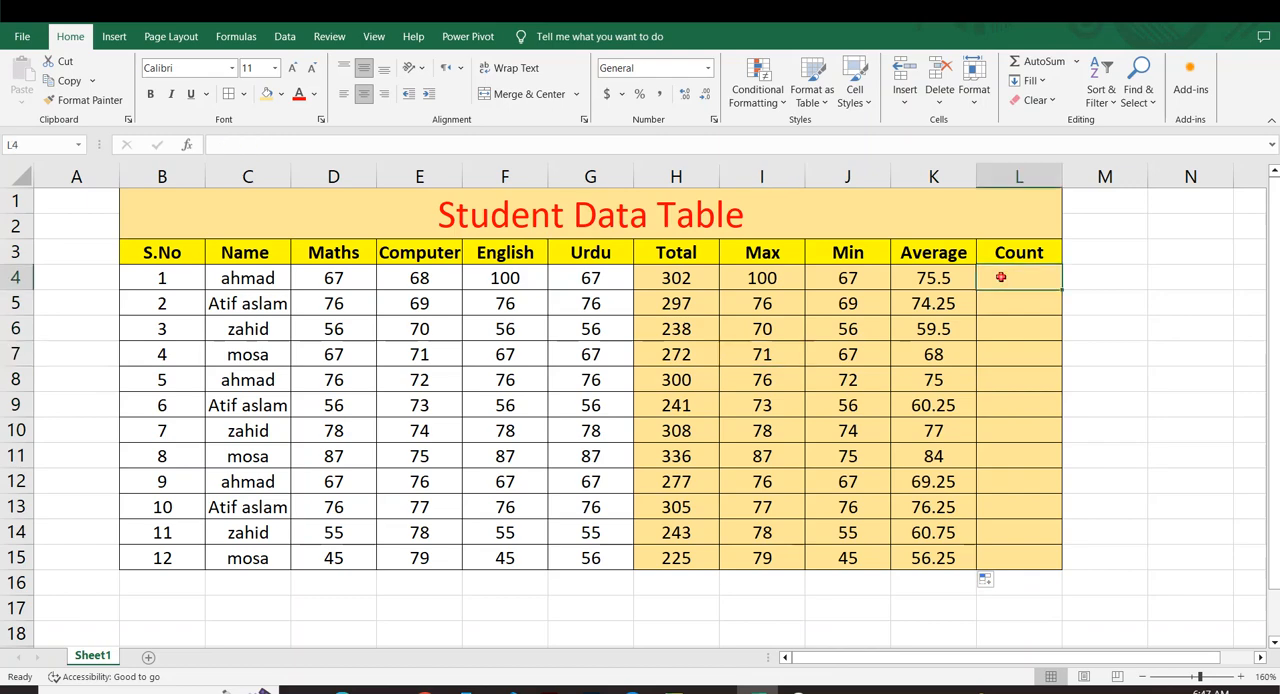
pyautogui.write('=count')
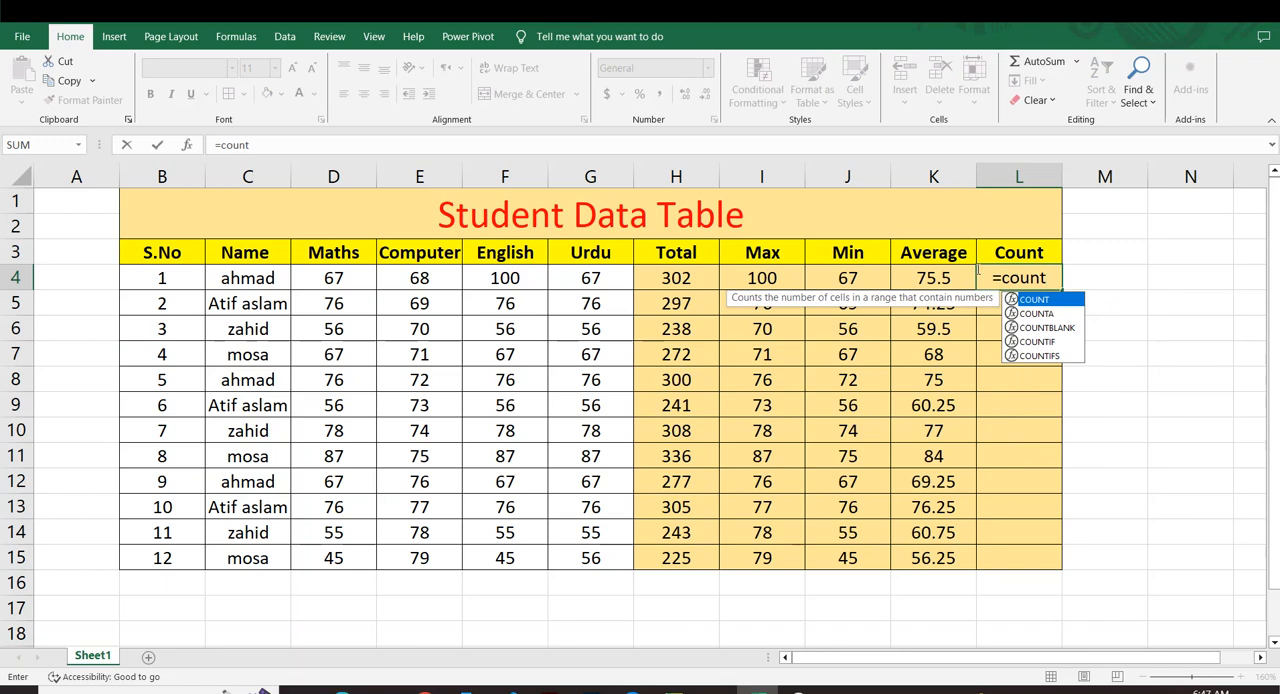
pyautogui.press('Tab')
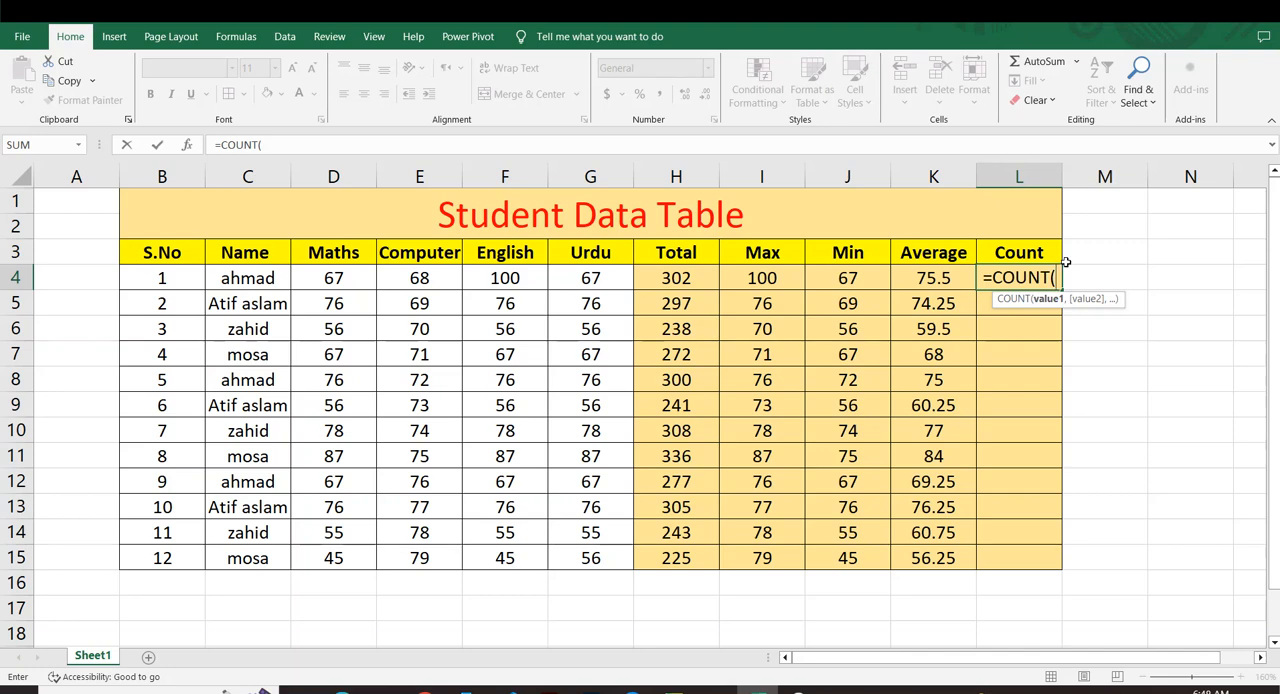
pyautogui.moveTo(330, 278); pyautogui.dragTo(590, 283)
pyautogui.write(')')
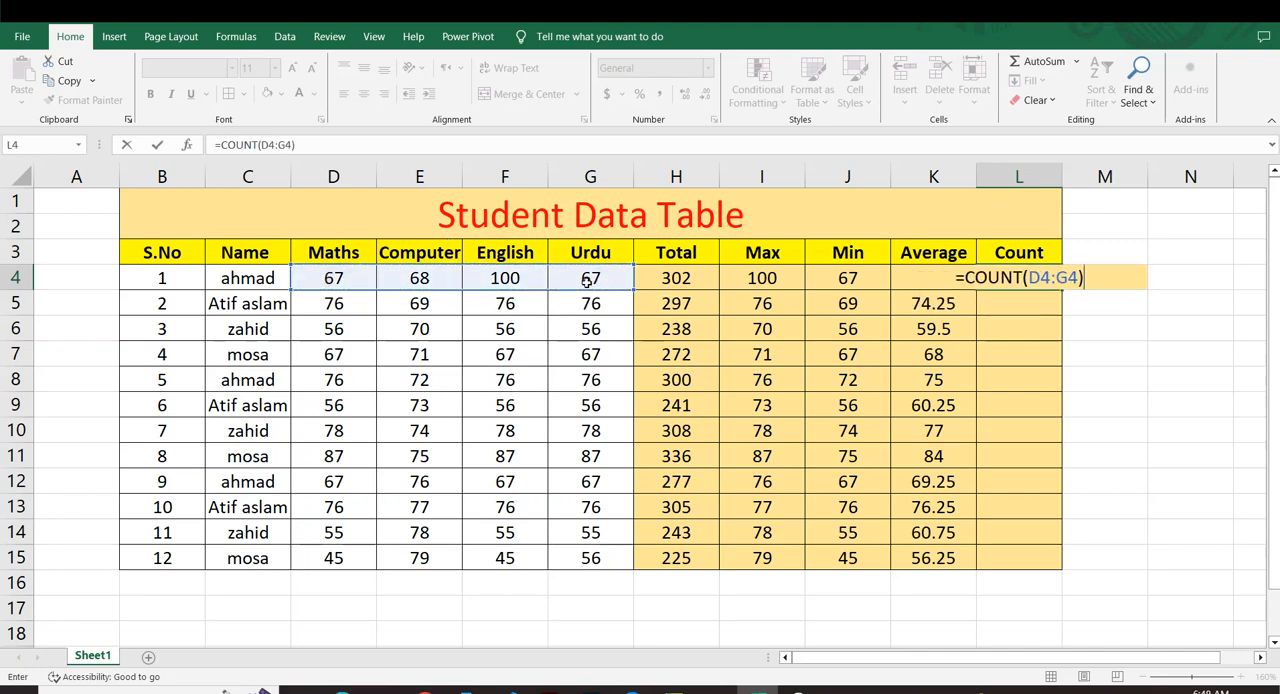
pyautogui.press('Return')
# Fill the COUNT formula from L4 down to L15 for all the students.
pyautogui.click(980, 281)
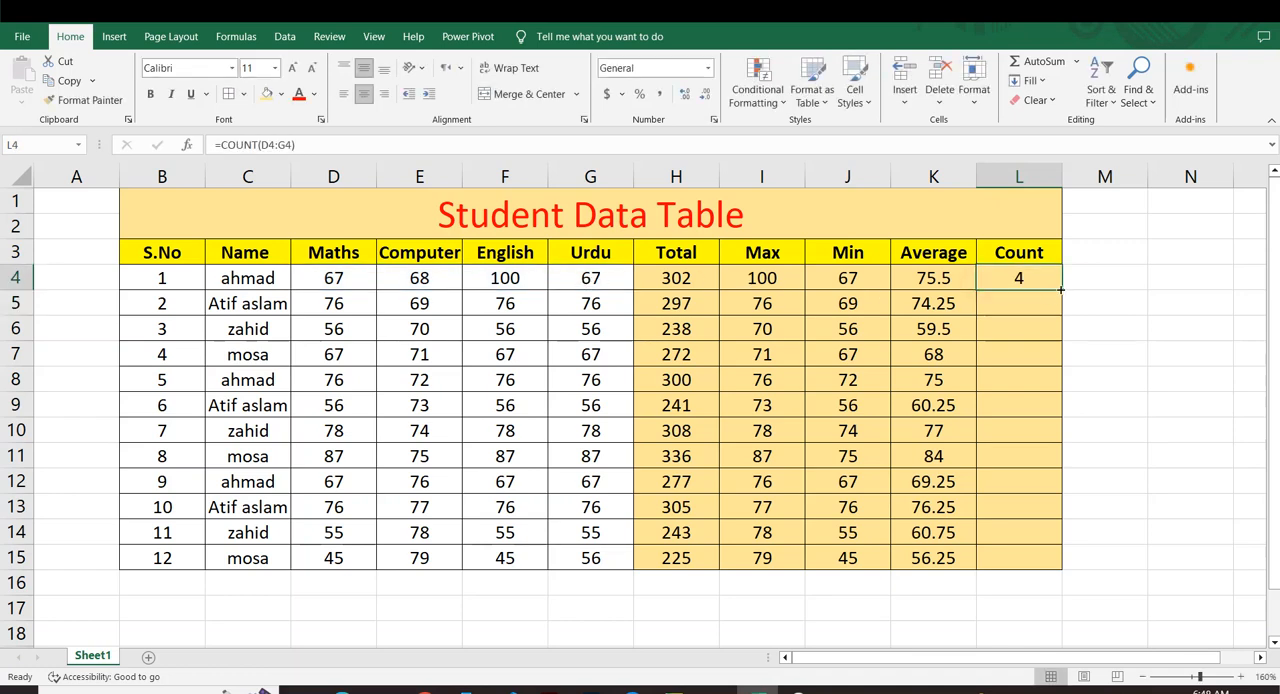
pyautogui.moveTo(1060, 291); pyautogui.dragTo(1062, 566)
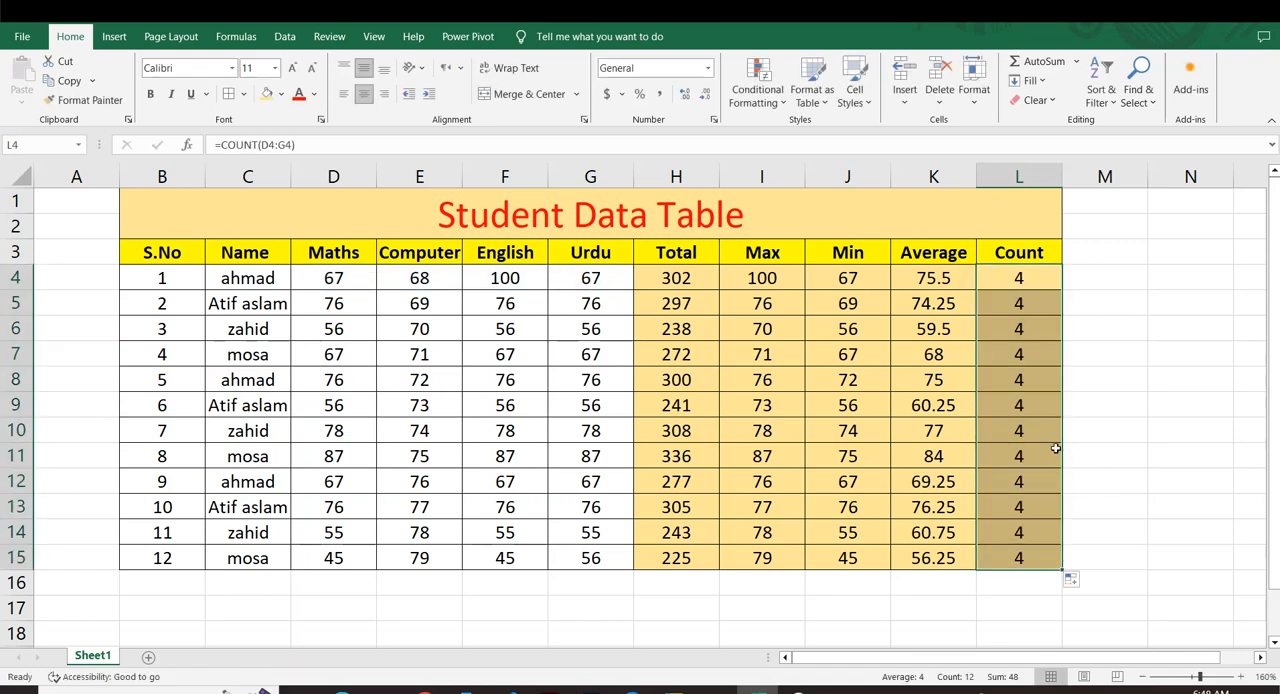
pyautogui.click(1107, 437)
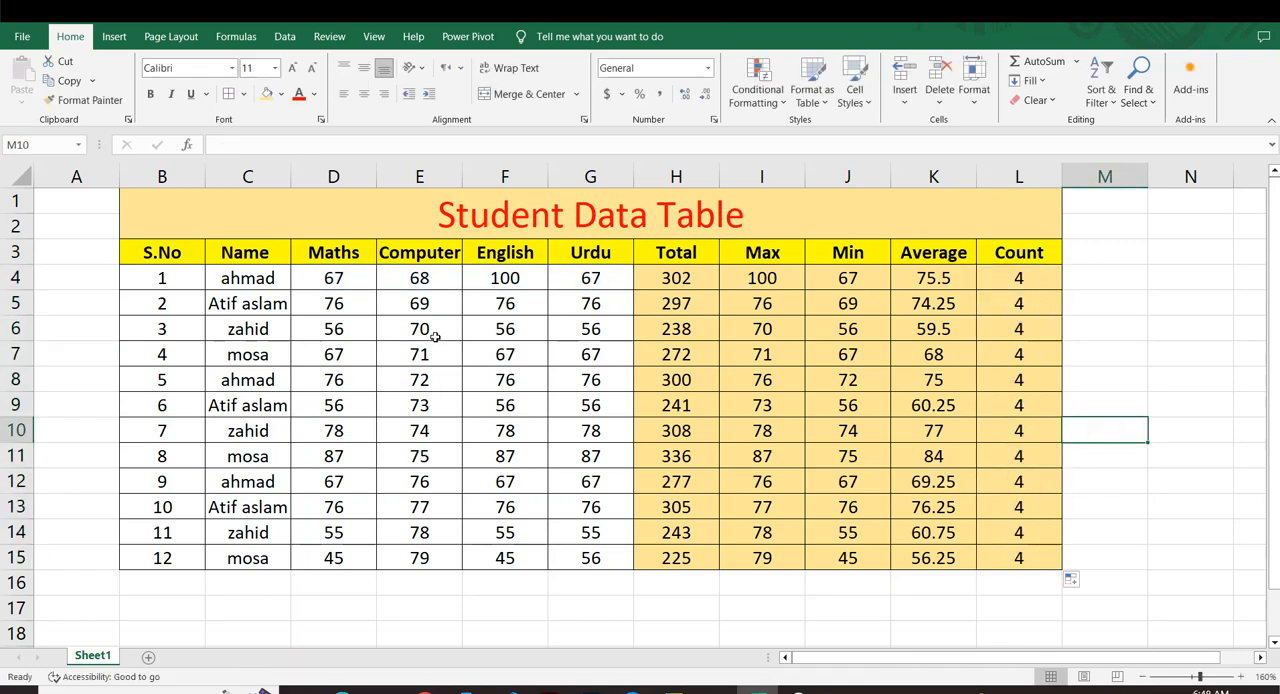
# Compare the first student's four subject marks in D4:G4 with the values in the Count column.
pyautogui.click(325, 279)
pyautogui.click(422, 280)
pyautogui.click(512, 280)
pyautogui.click(596, 279)
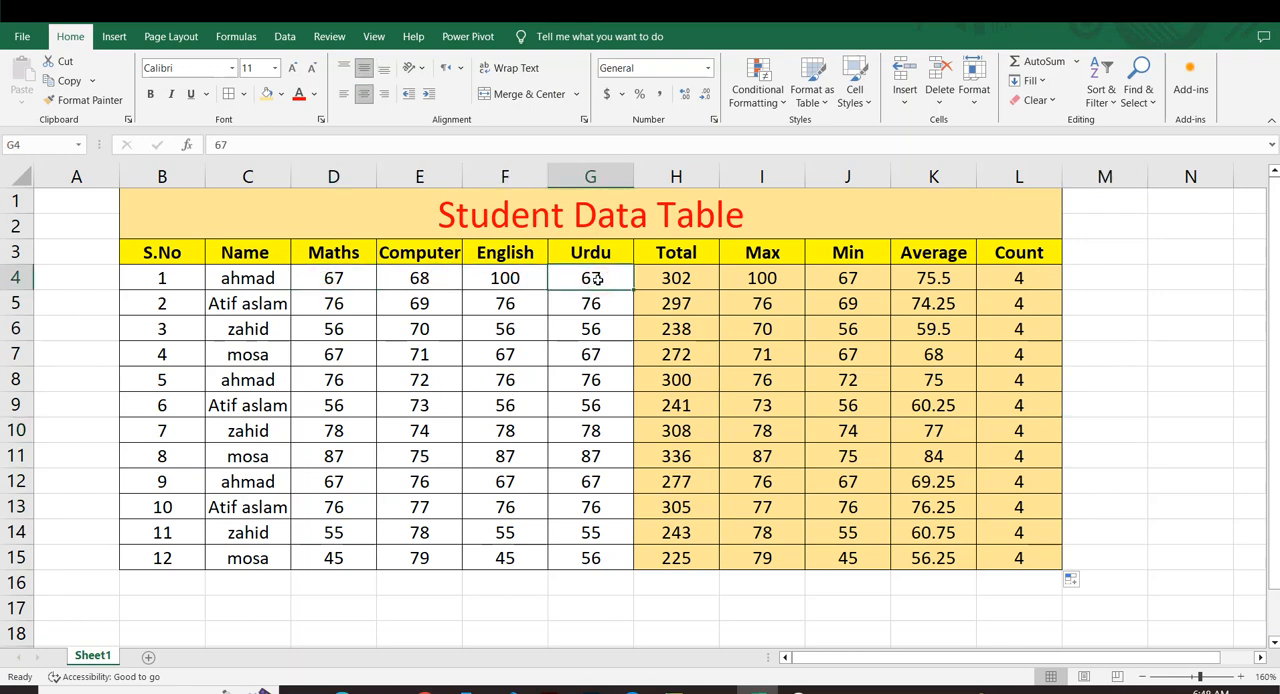
pyautogui.moveTo(1018, 272); pyautogui.dragTo(1035, 520)
pyautogui.click(1140, 452)
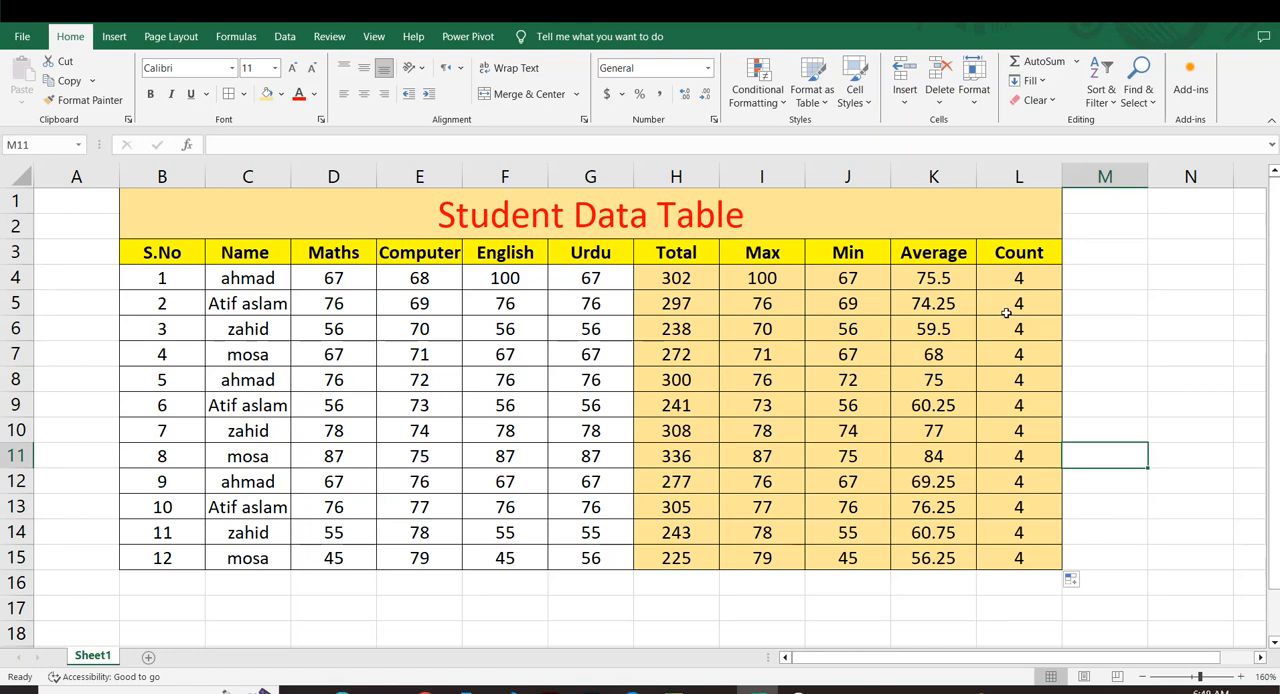
pyautogui.moveTo(1014, 281); pyautogui.dragTo(1015, 555)
pyautogui.click(1085, 430)
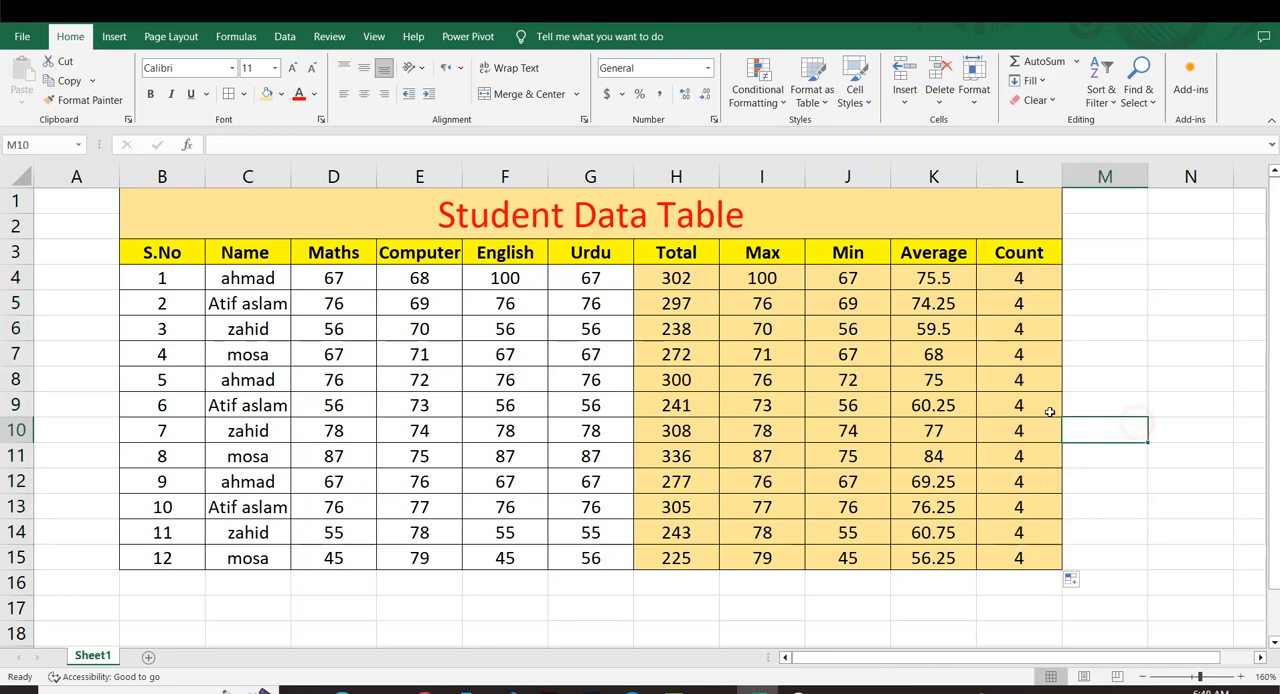
# Replace the third student's Computer mark in E6 with A and check the Count in L6.
pyautogui.click(416, 321)
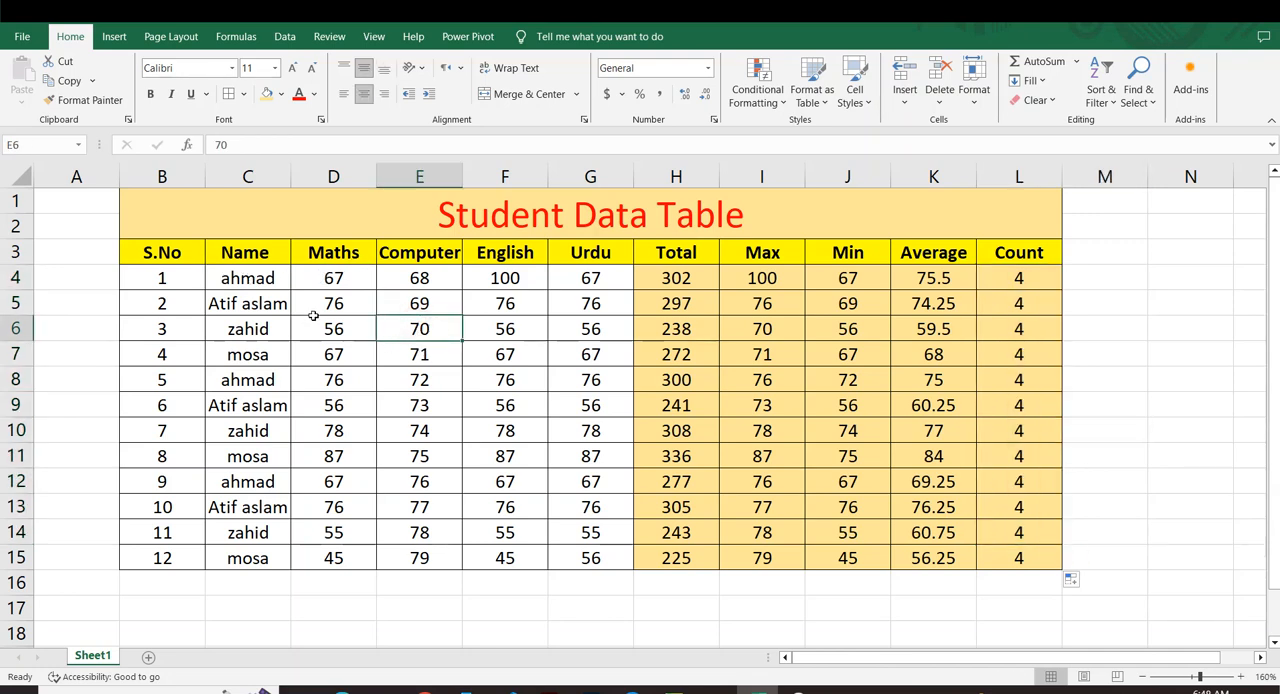
pyautogui.write('A')
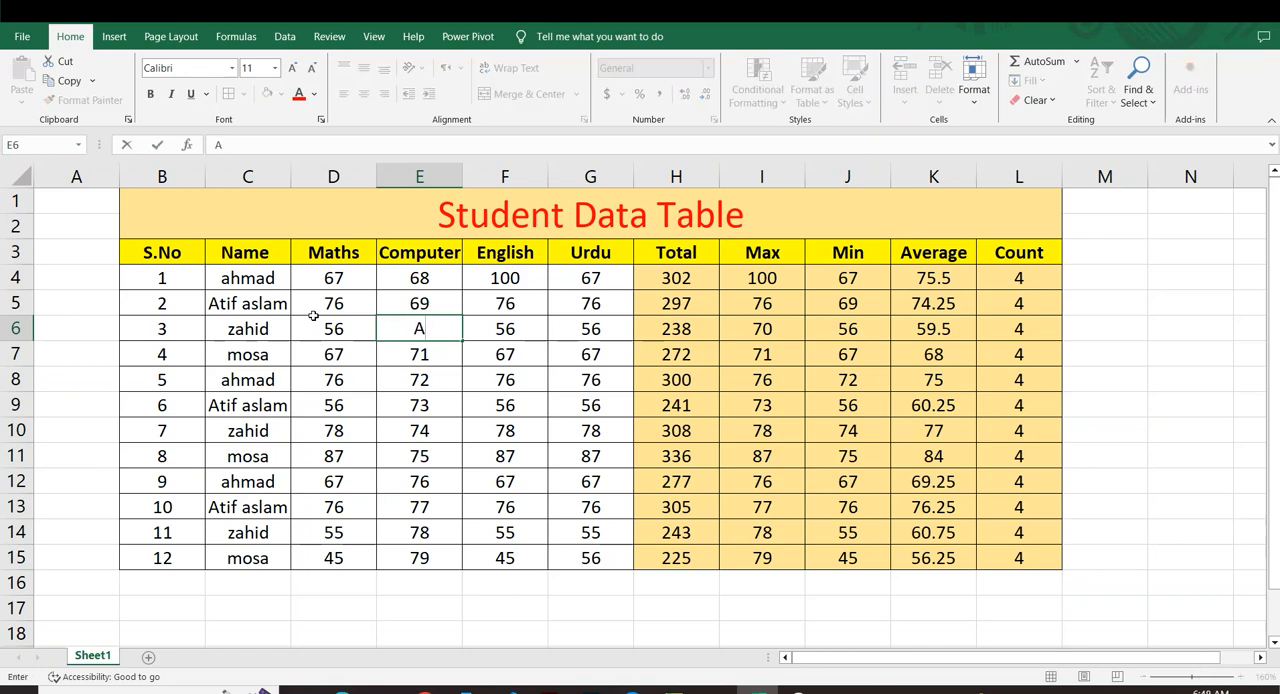
pyautogui.press('Return')
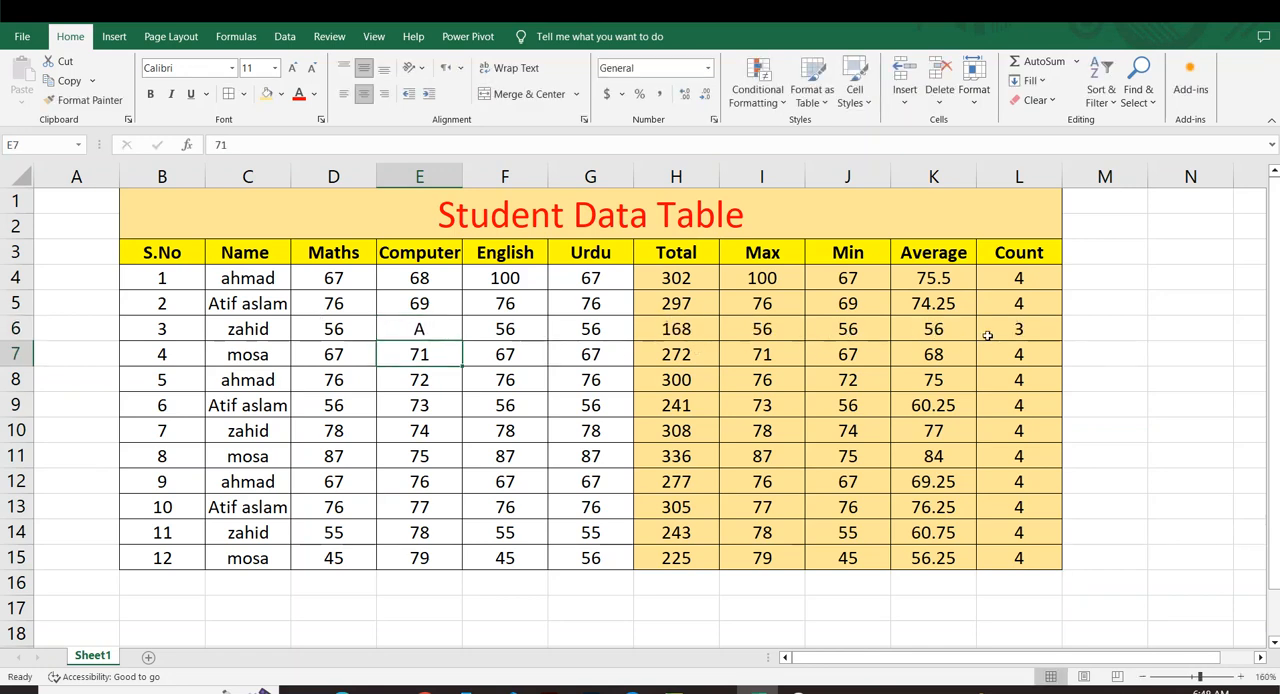
pyautogui.click(1003, 336)
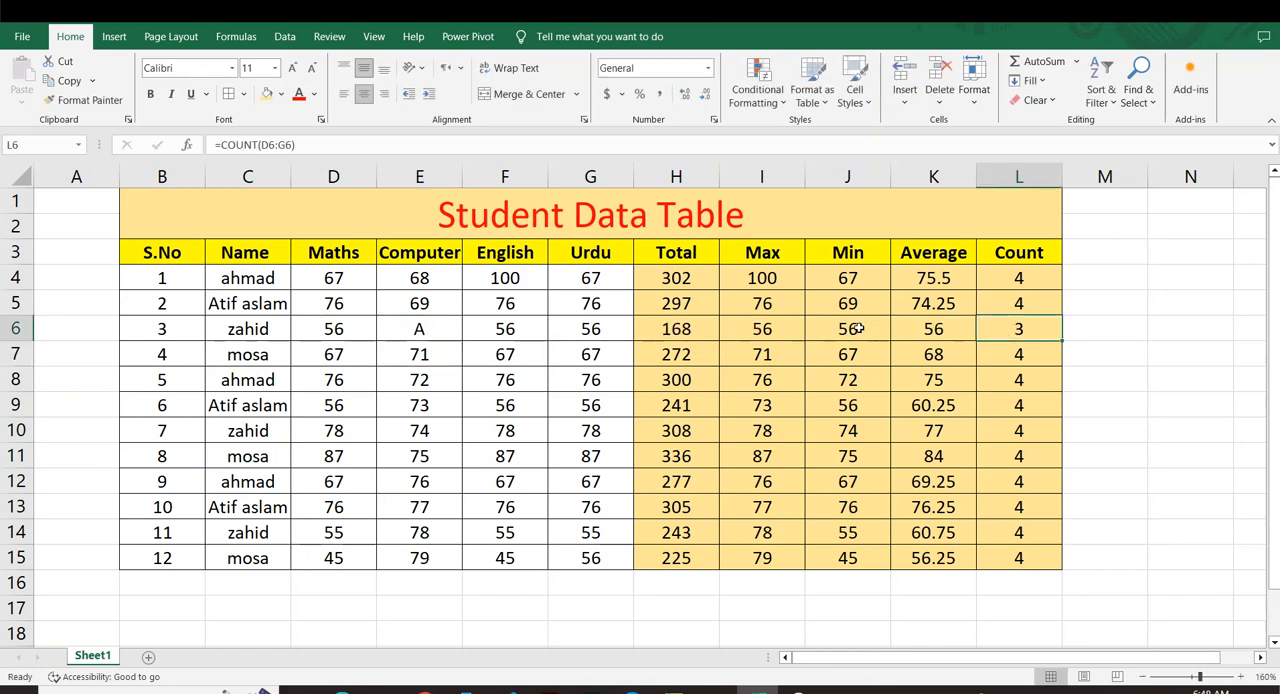
pyautogui.click(395, 337)
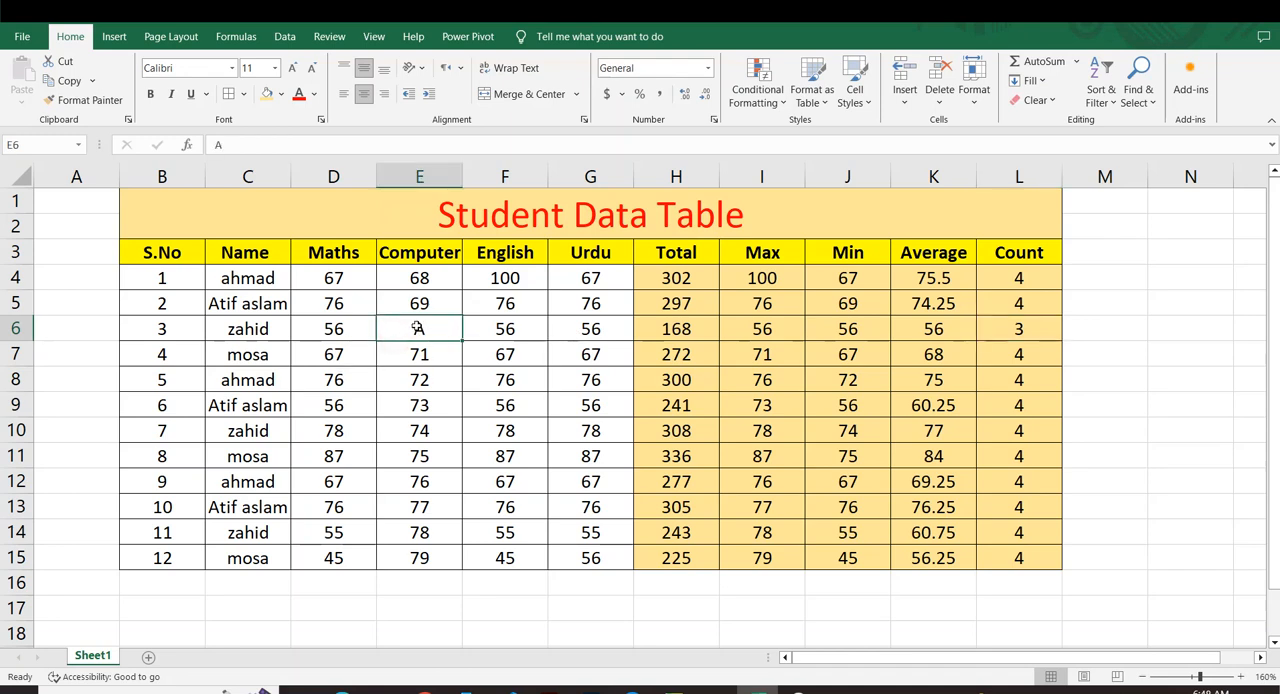
pyautogui.click(330, 318)
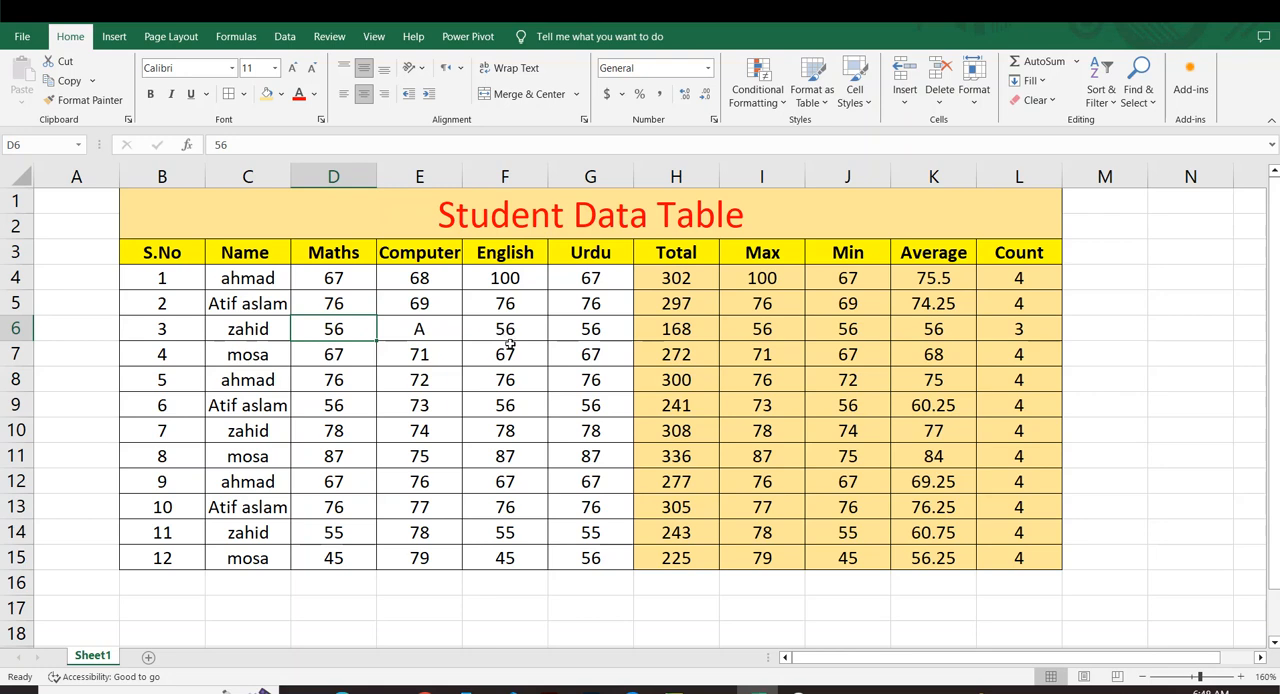
# Replace the seventh student's Computer mark in E10 with A.
pyautogui.click(432, 425)
pyautogui.write('A')
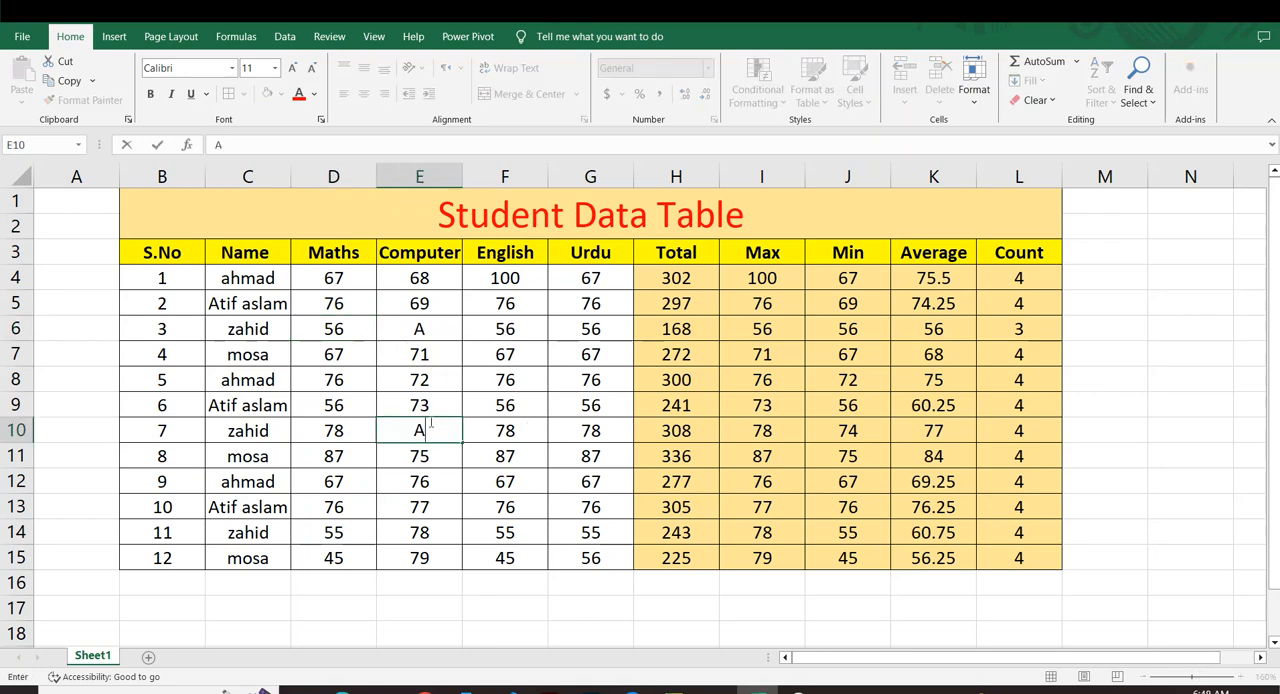
pyautogui.press('Return')
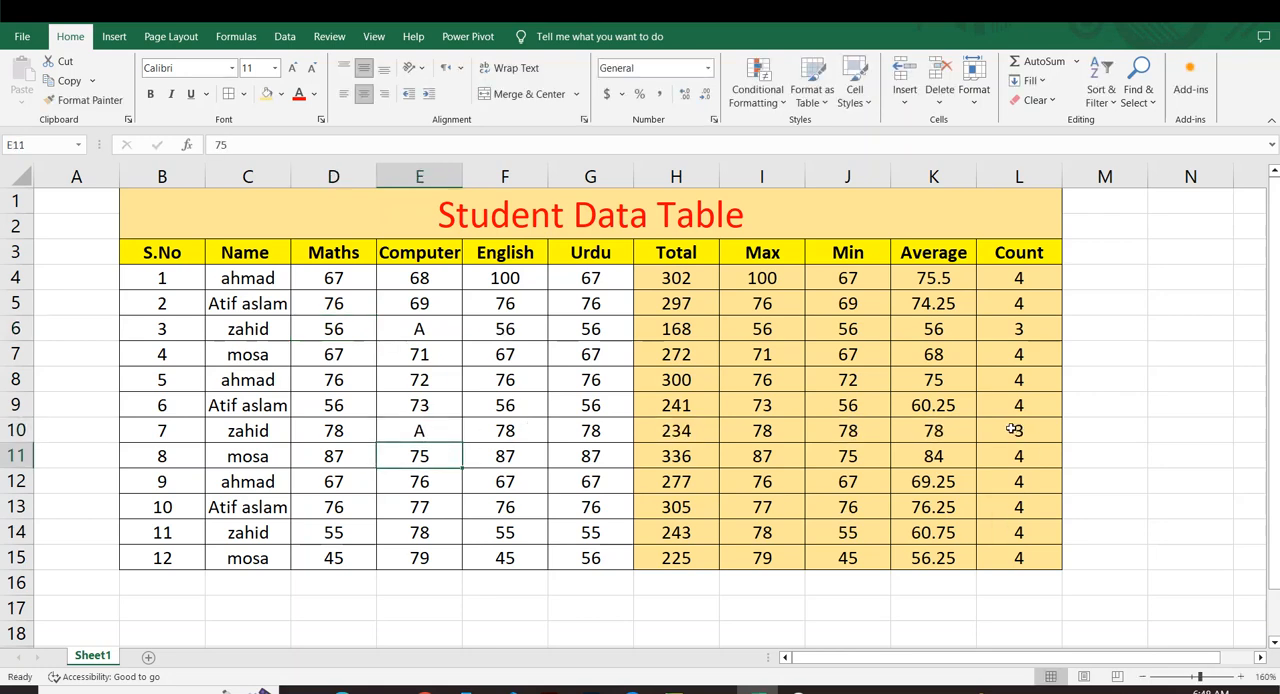
# Replace the fourth student's English and Urdu marks in F7 and G7 with A.
pyautogui.click(518, 348)
pyautogui.write('A')
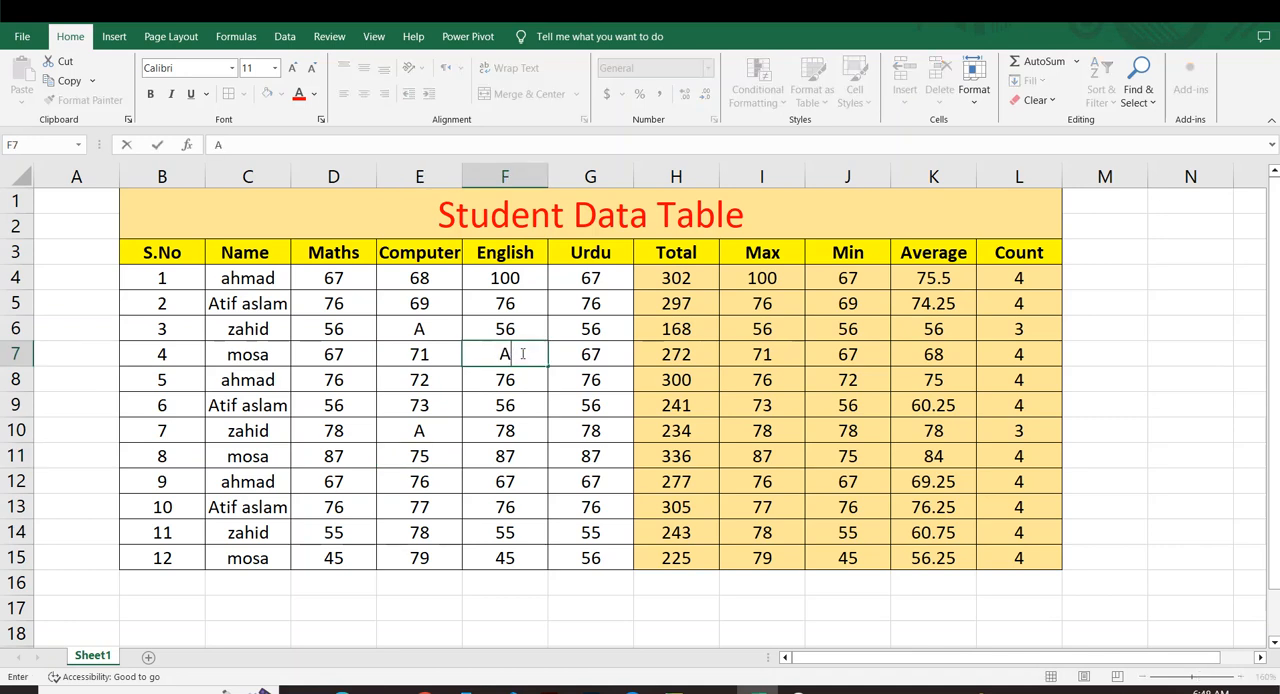
pyautogui.press('Return')
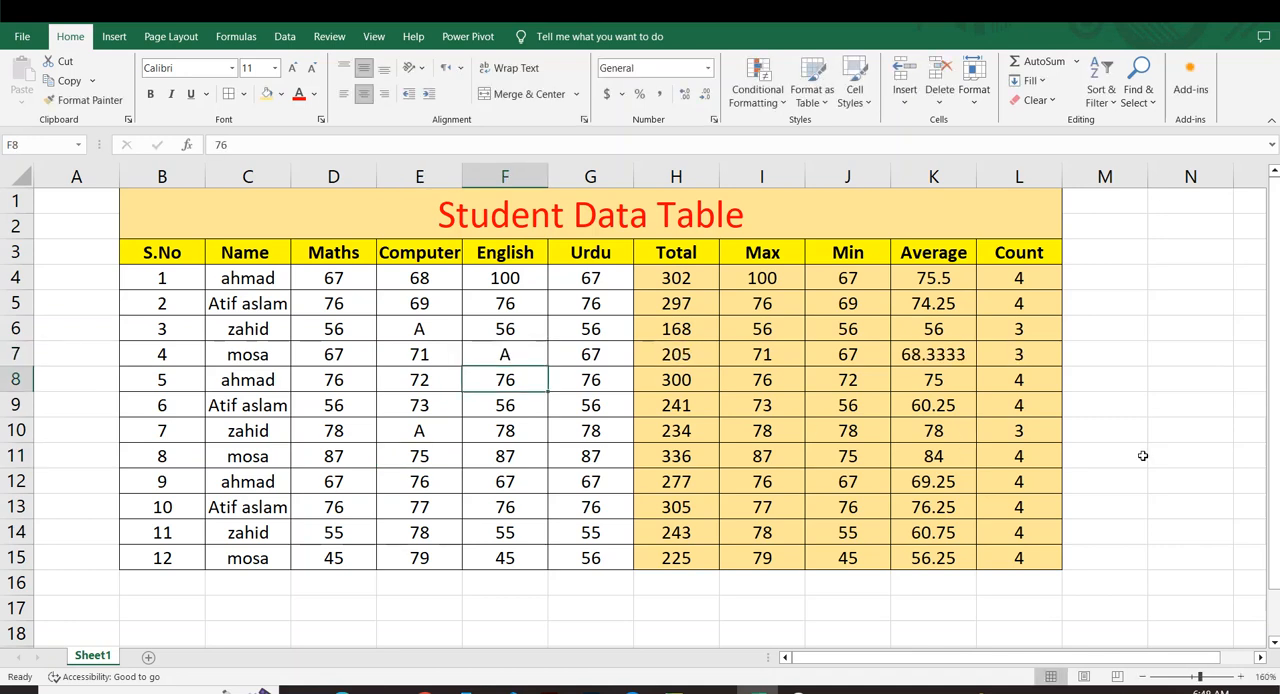
pyautogui.click(557, 355)
pyautogui.write('A')
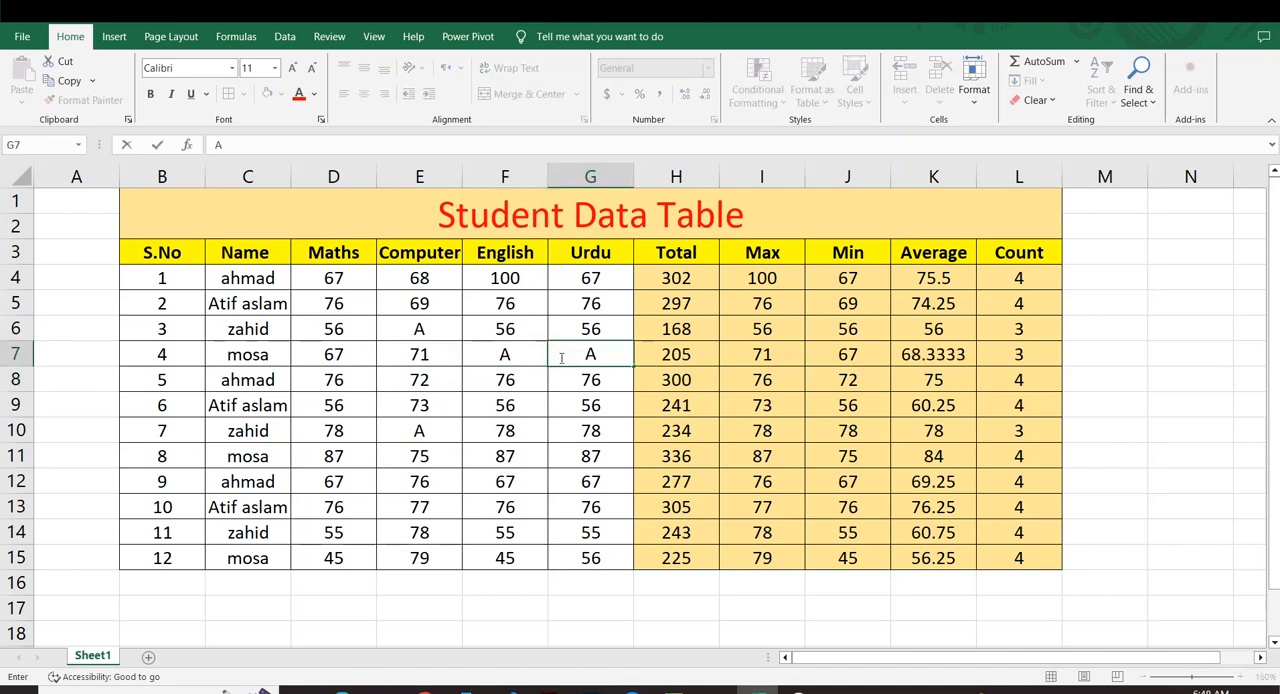
pyautogui.press('Return')
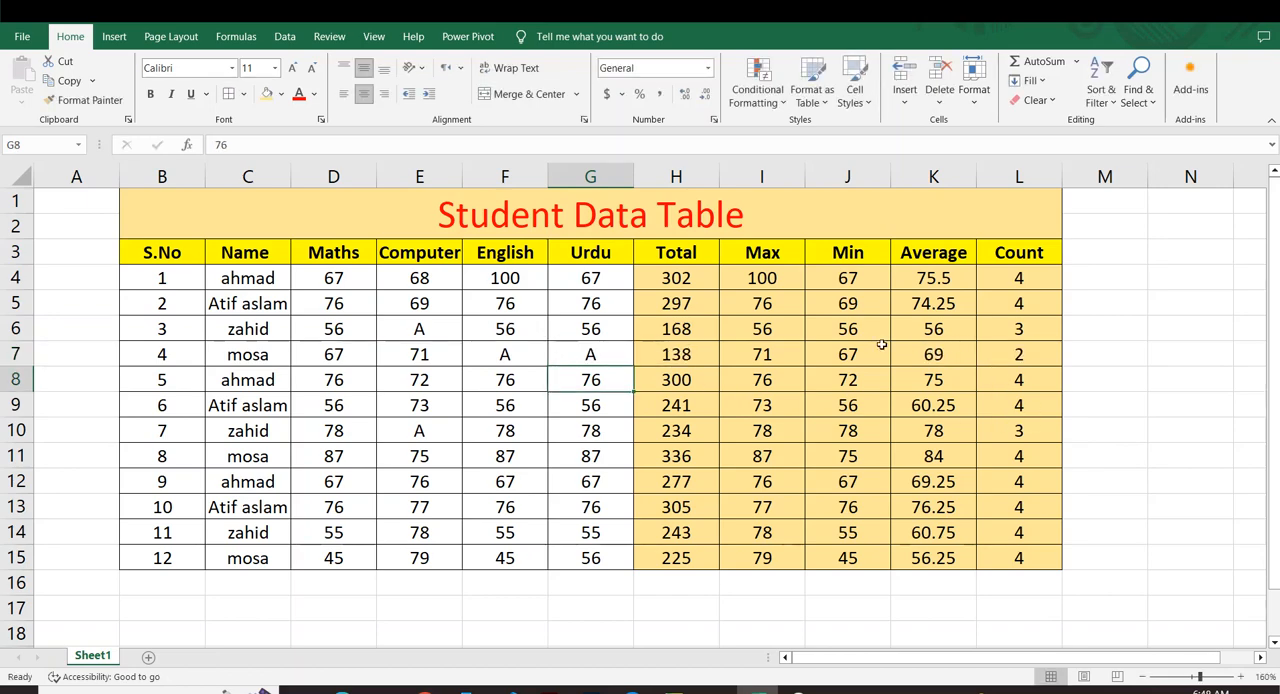
# Examine the subject marks alongside the Total, Max, Min, Average and Count columns, covering rows 4 to 15 of the table.
pyautogui.moveTo(295, 278); pyautogui.dragTo(600, 432)
pyautogui.click(797, 362)
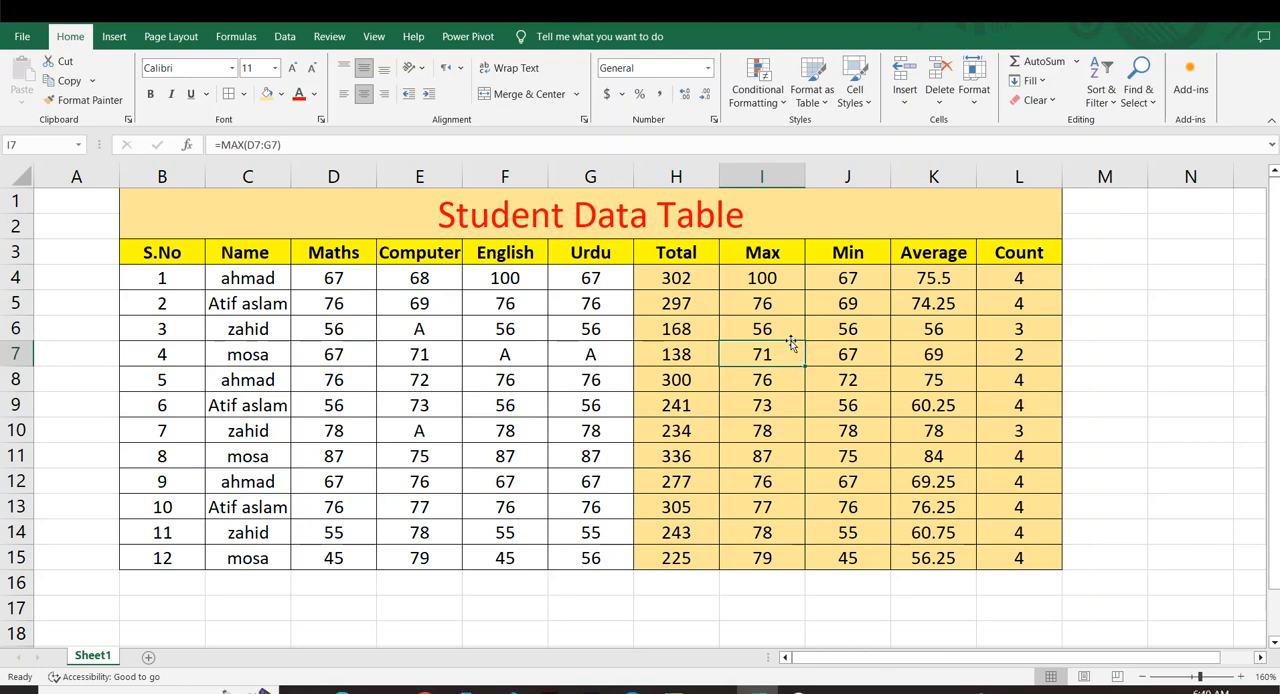
pyautogui.moveTo(674, 272); pyautogui.dragTo(678, 435)
pyautogui.moveTo(679, 483); pyautogui.dragTo(677, 578)
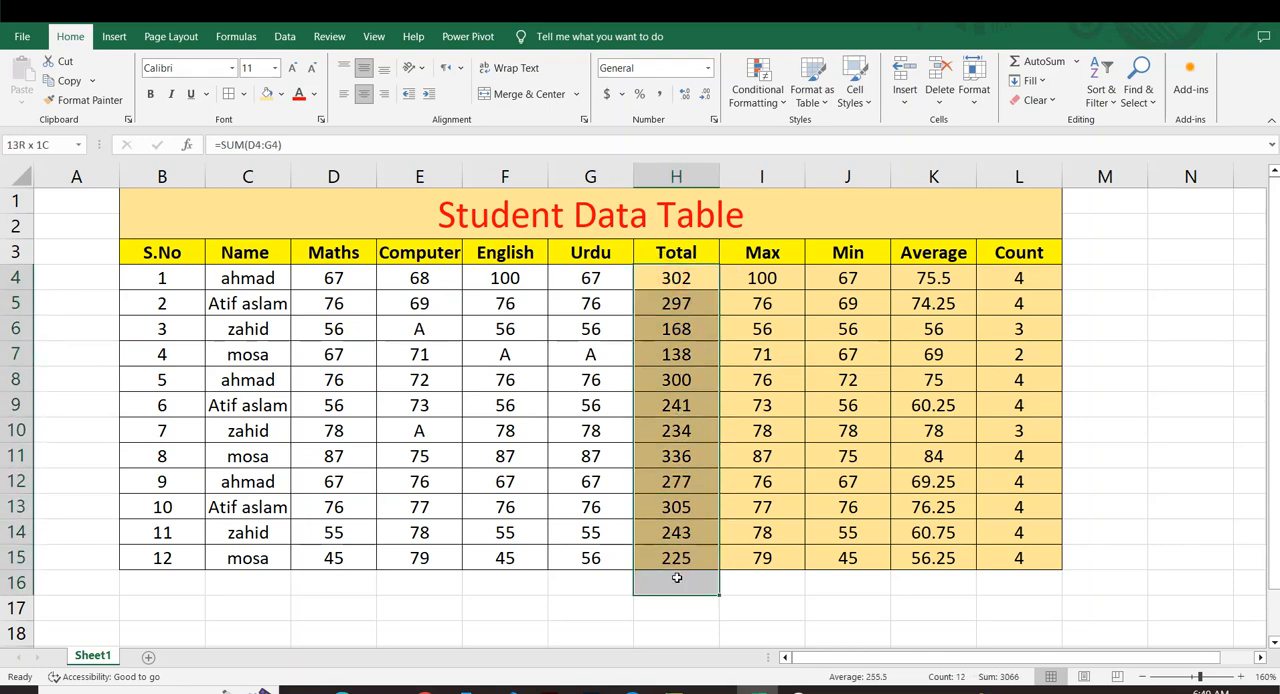
pyautogui.click(576, 432)
pyautogui.moveTo(745, 284); pyautogui.dragTo(767, 563)
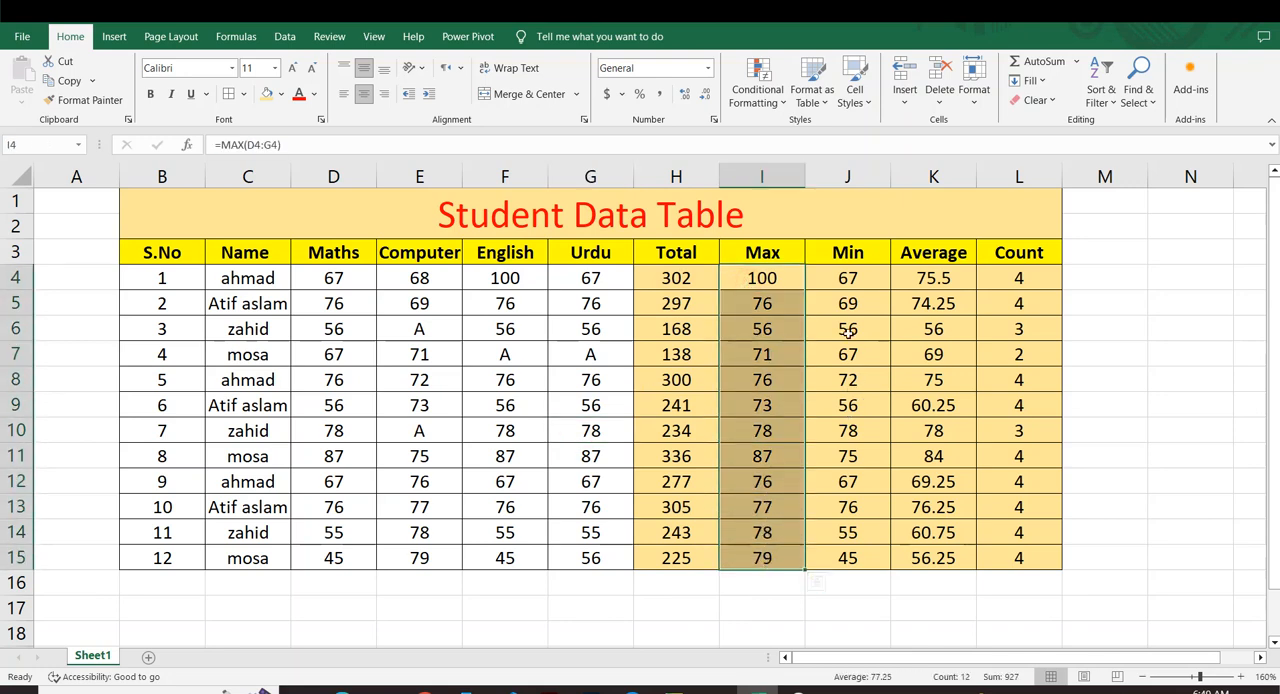
pyautogui.moveTo(847, 283); pyautogui.dragTo(848, 558)
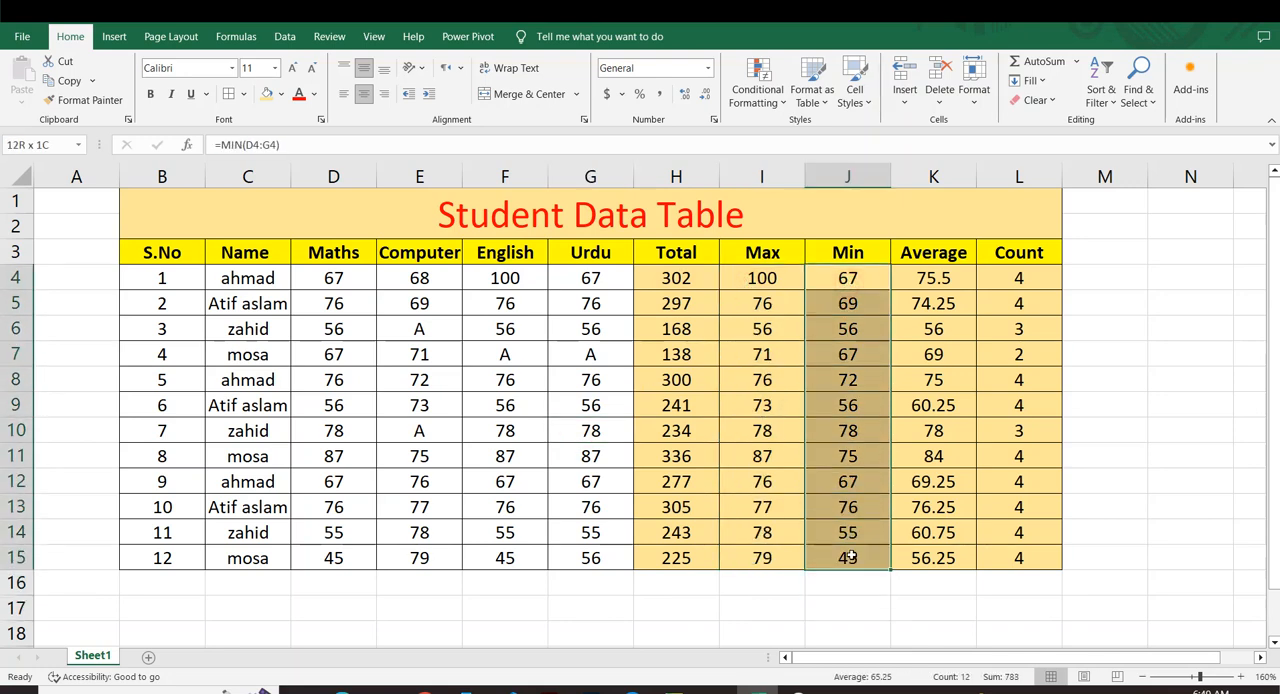
pyautogui.moveTo(930, 282); pyautogui.dragTo(946, 510)
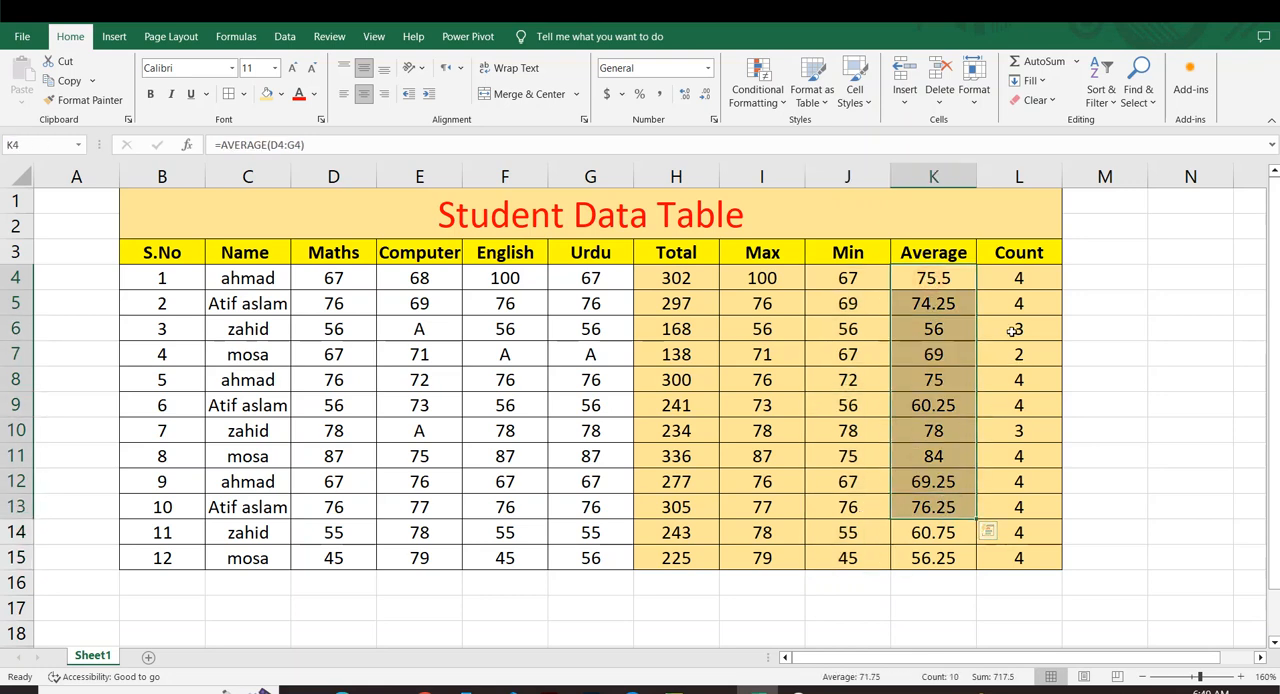
pyautogui.moveTo(1010, 281); pyautogui.dragTo(1022, 534)
pyautogui.click(1126, 493)
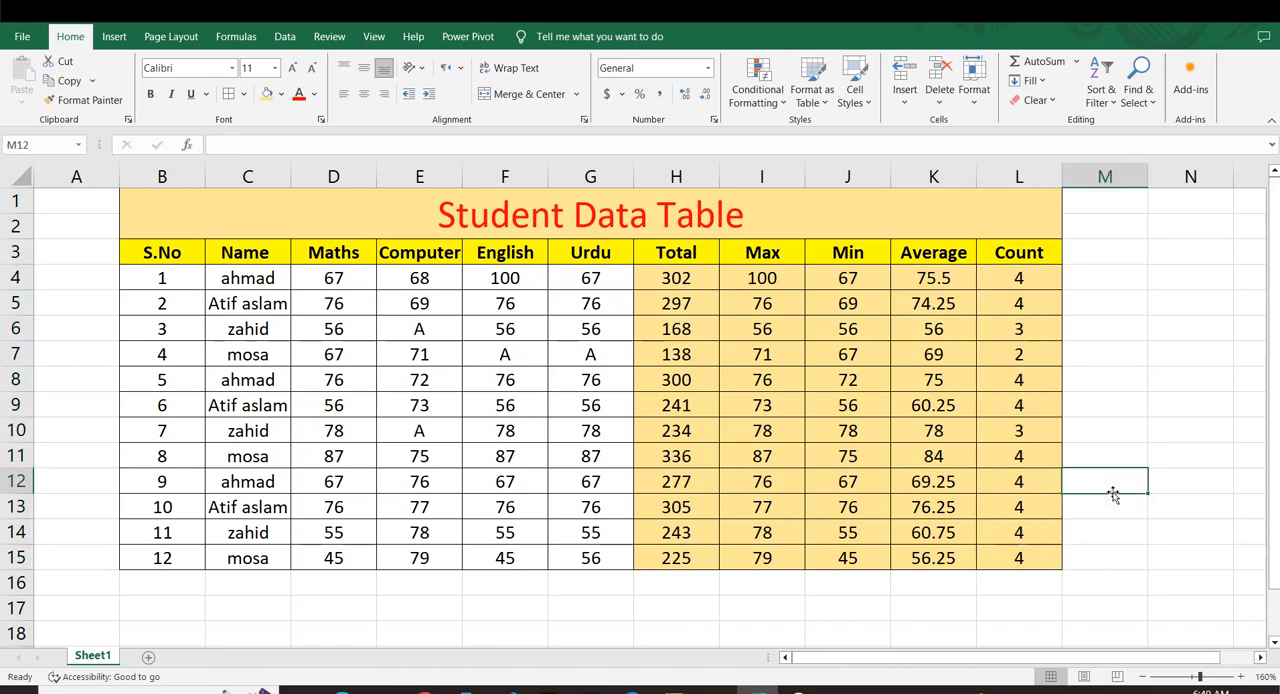
pyautogui.moveTo(155, 212); pyautogui.dragTo(1020, 482)
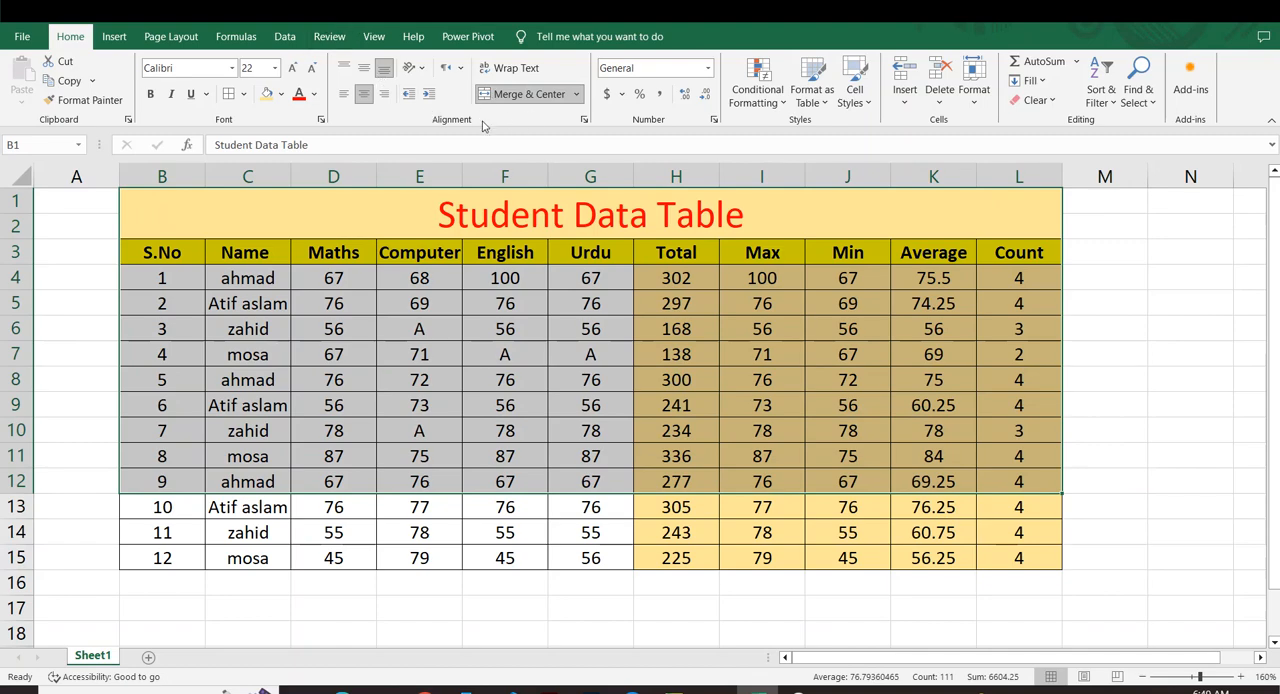
pyautogui.click(614, 434)
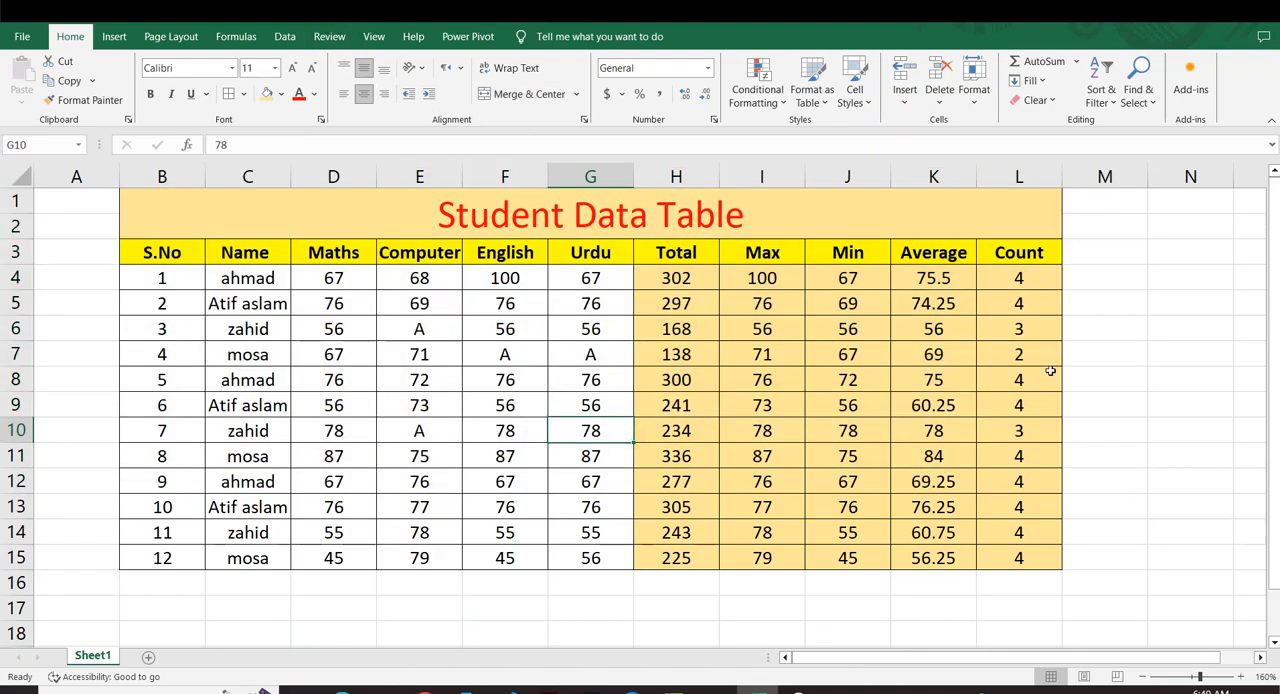
pyautogui.click(582, 120)
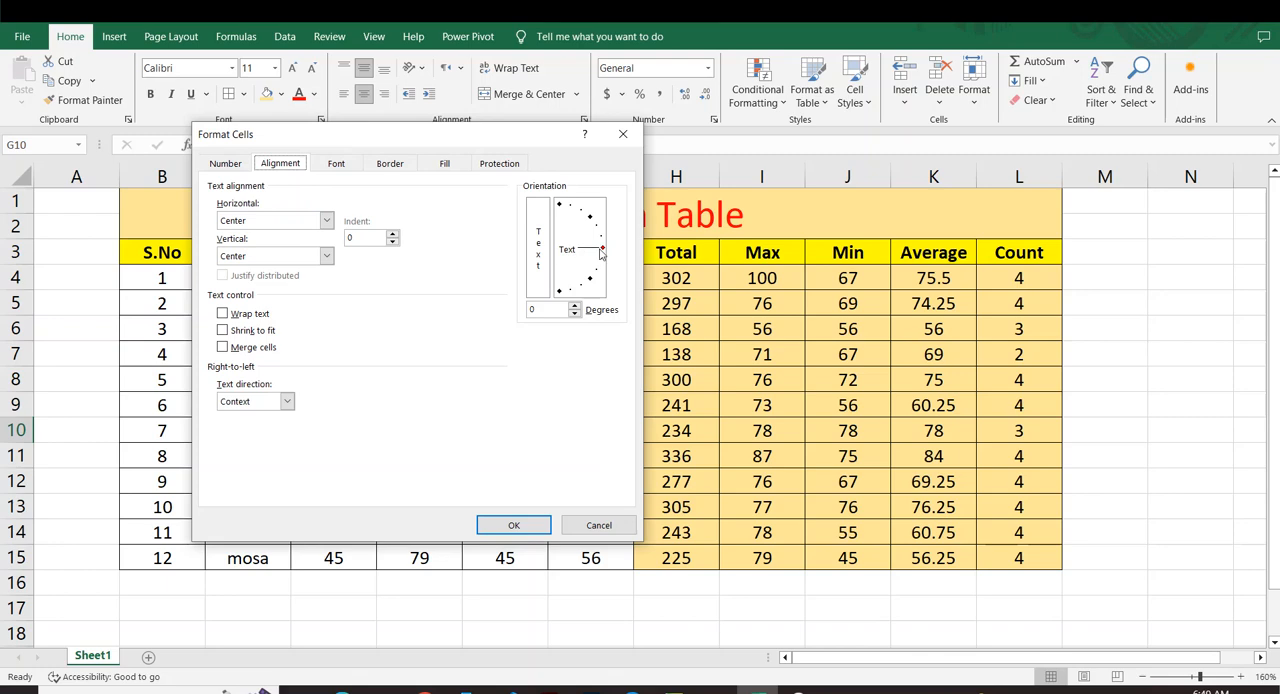
pyautogui.moveTo(600, 254); pyautogui.dragTo(602, 257)
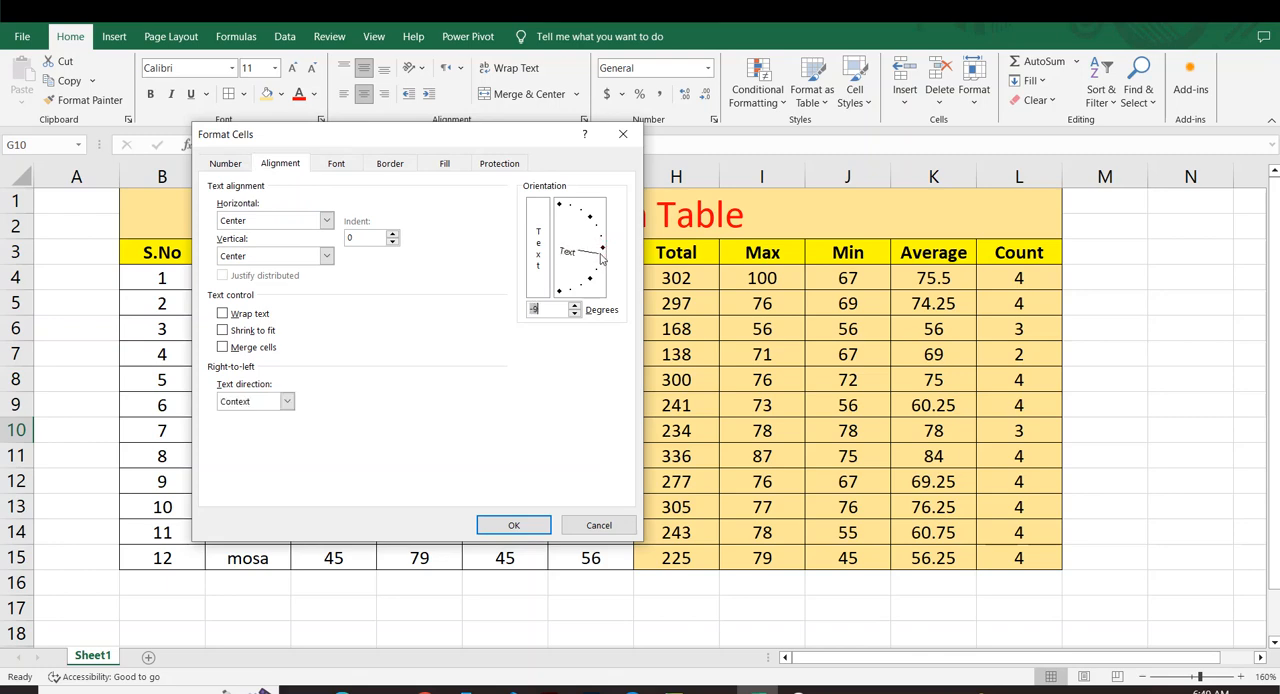
pyautogui.click(600, 525)
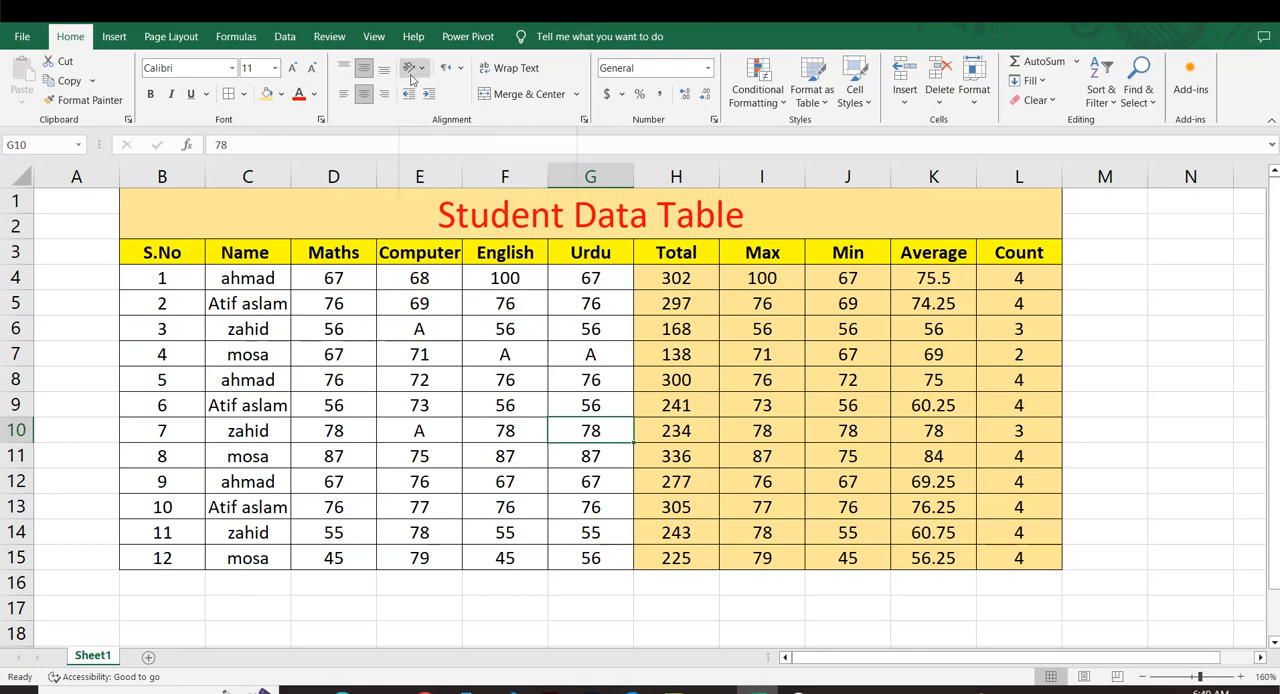
pyautogui.click(640, 272)
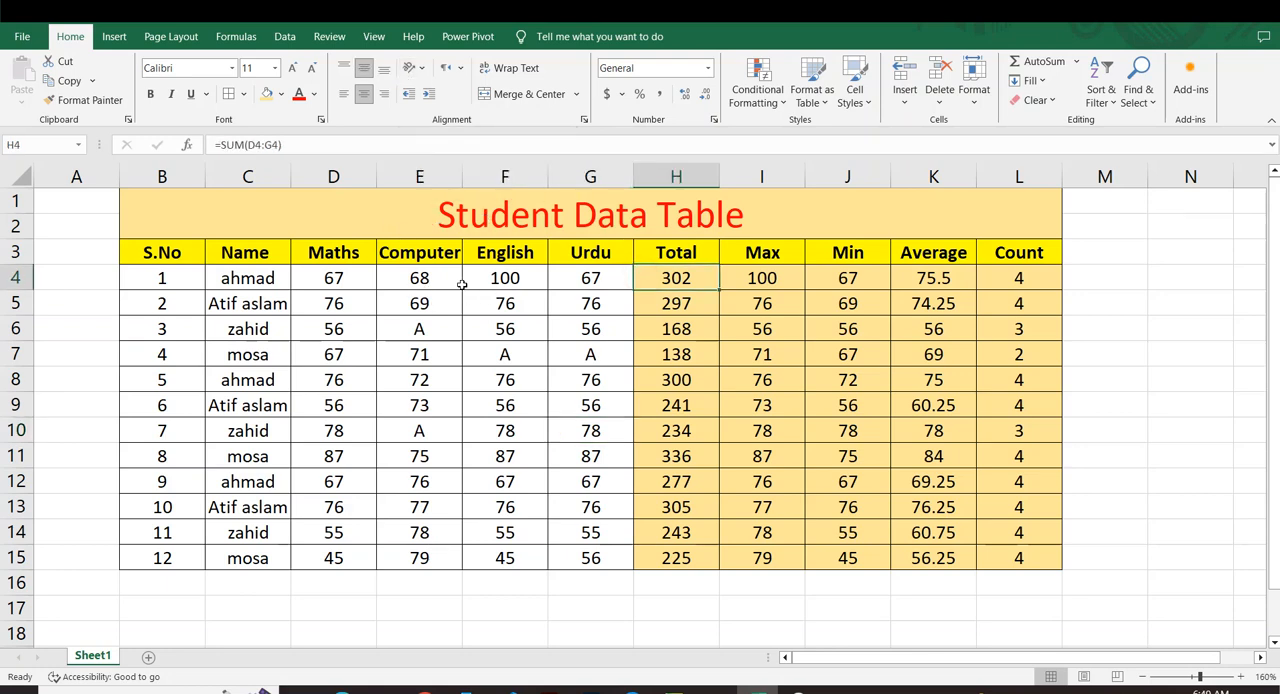
# Enlarge header row 3 to nearly three times the height of a student row and angle the S.No header counterclockwise.
pyautogui.click(162, 259)
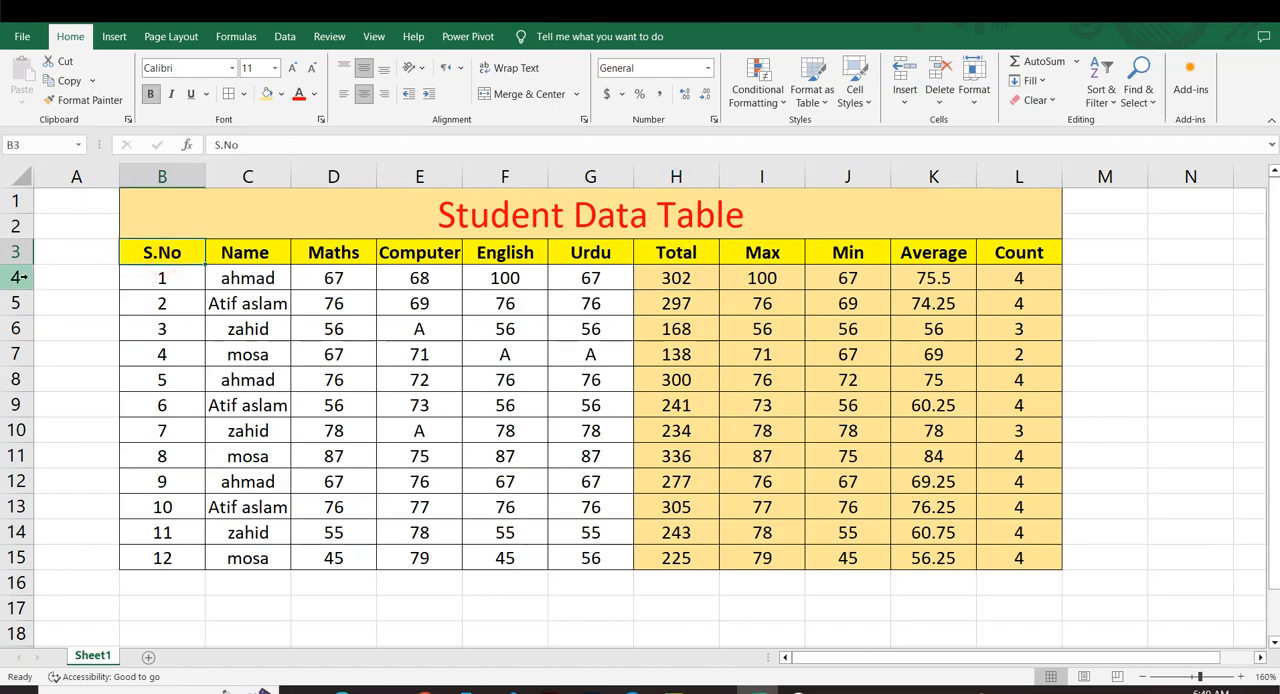
pyautogui.moveTo(10, 265); pyautogui.dragTo(12, 313)
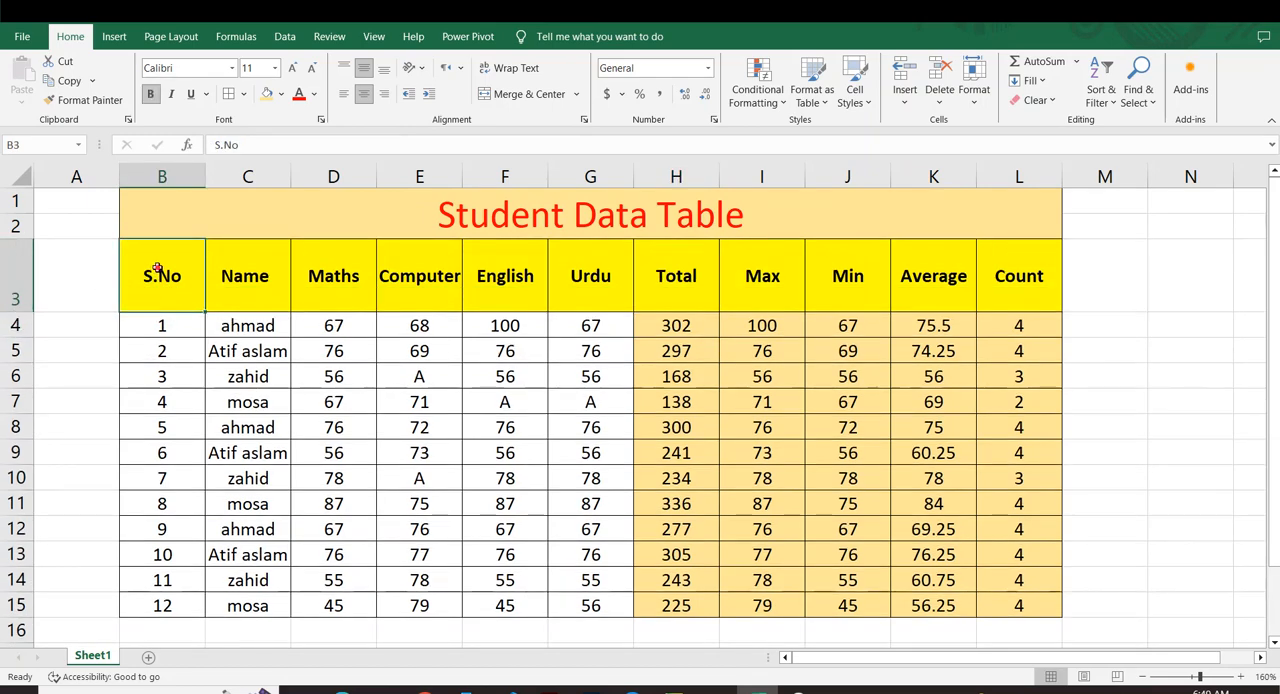
pyautogui.click(421, 74)
pyautogui.click(424, 85)
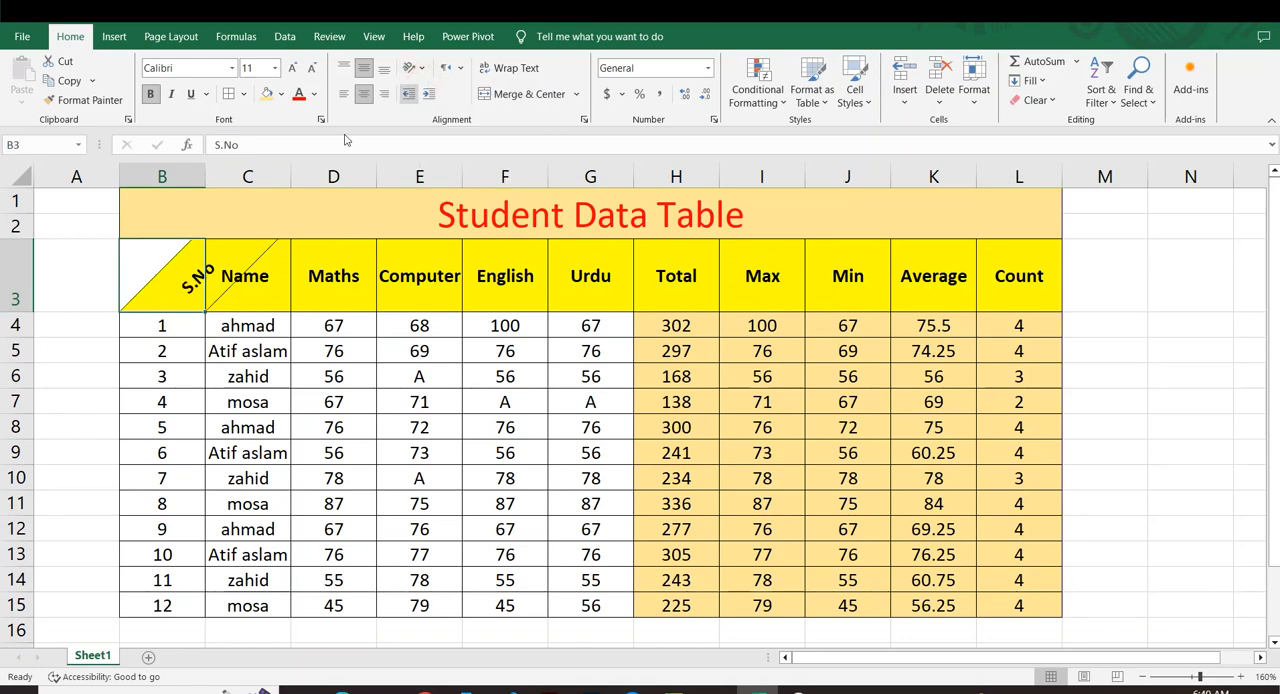
# Try the Angle Clockwise orientation on the S.No header in B3, and return its text to horizontal.
pyautogui.click(450, 70)
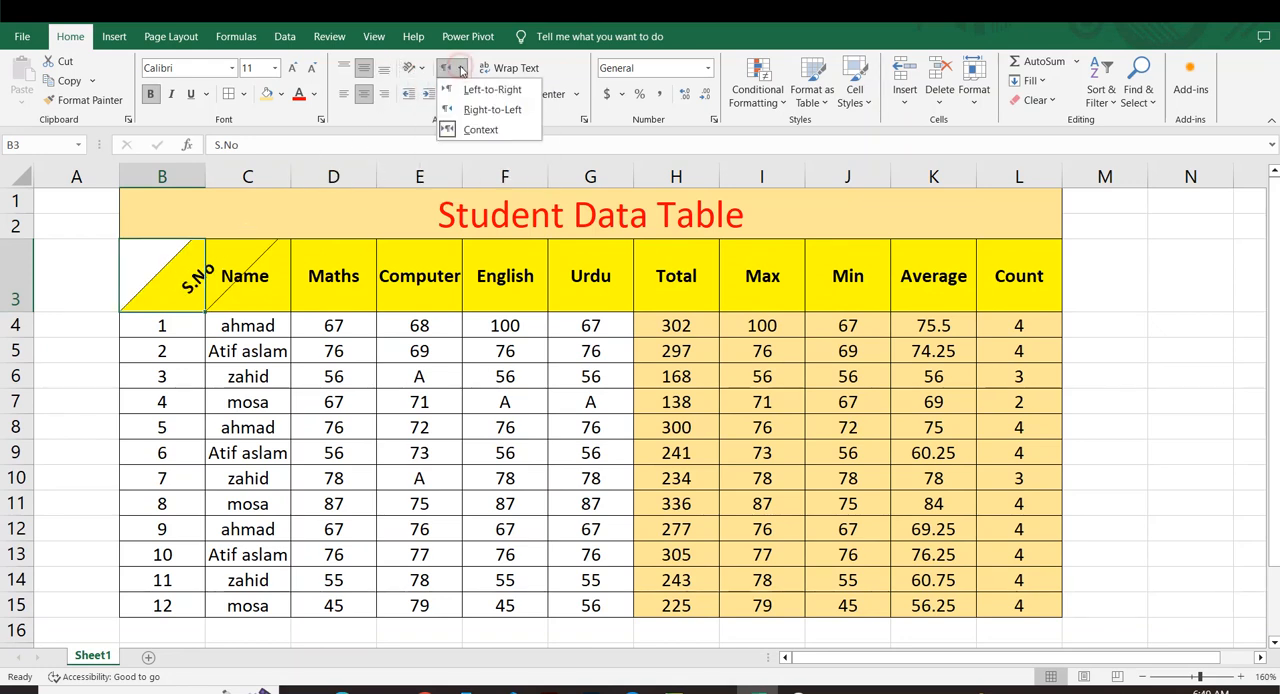
pyautogui.click(413, 67)
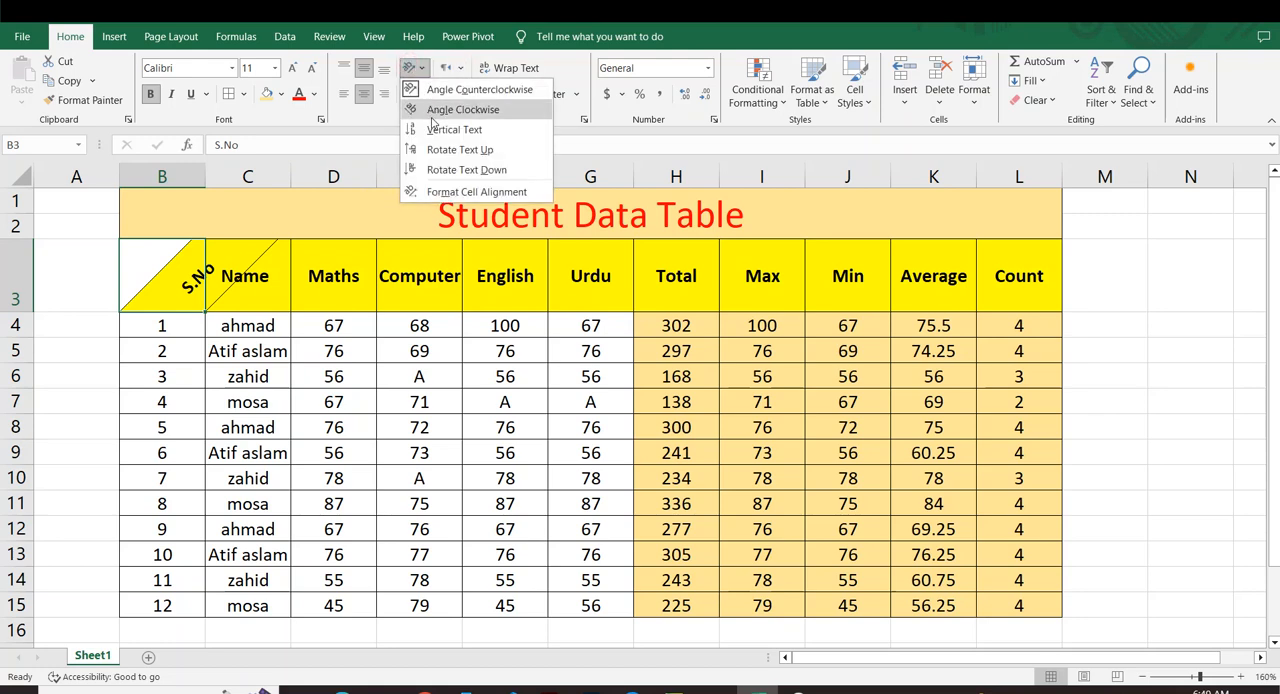
pyautogui.click(433, 113)
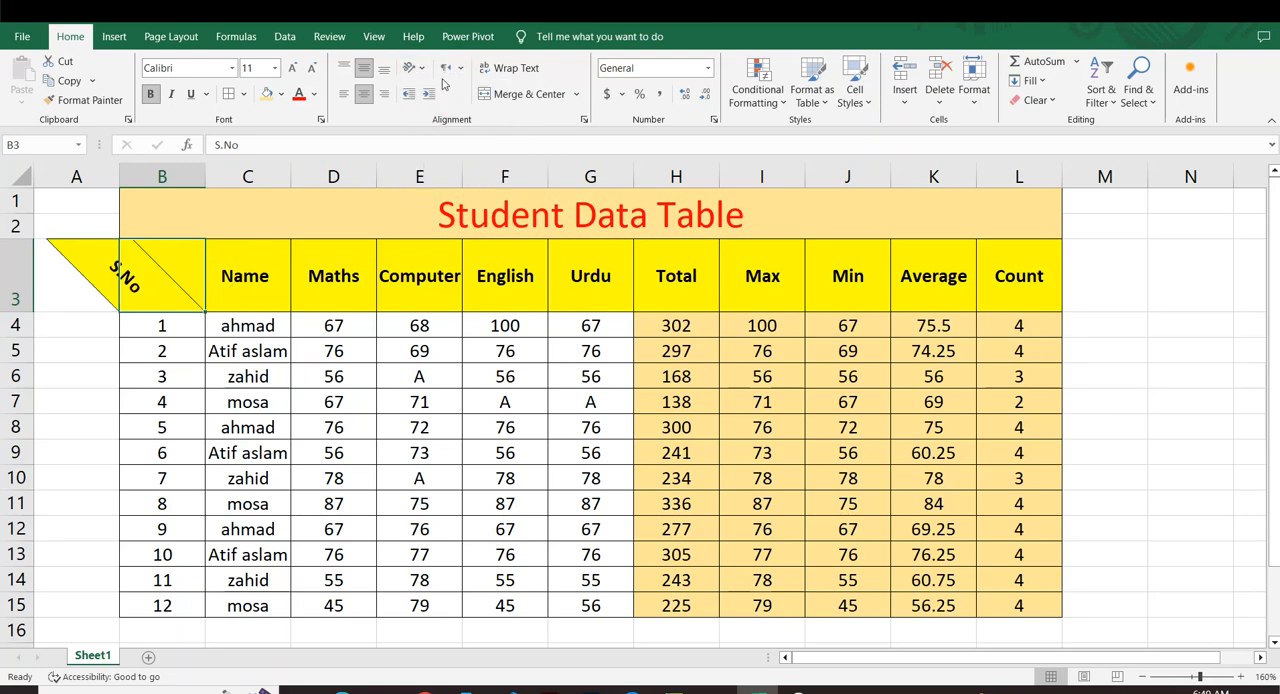
pyautogui.click(413, 67)
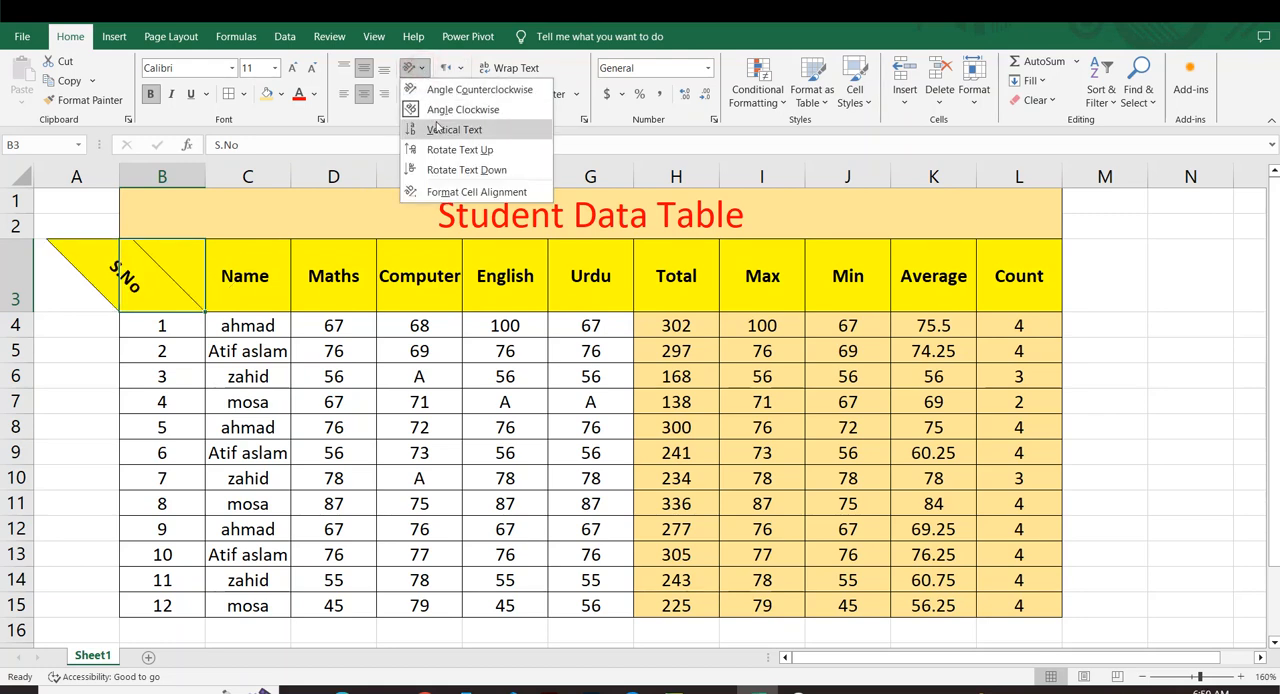
pyautogui.click(436, 111)
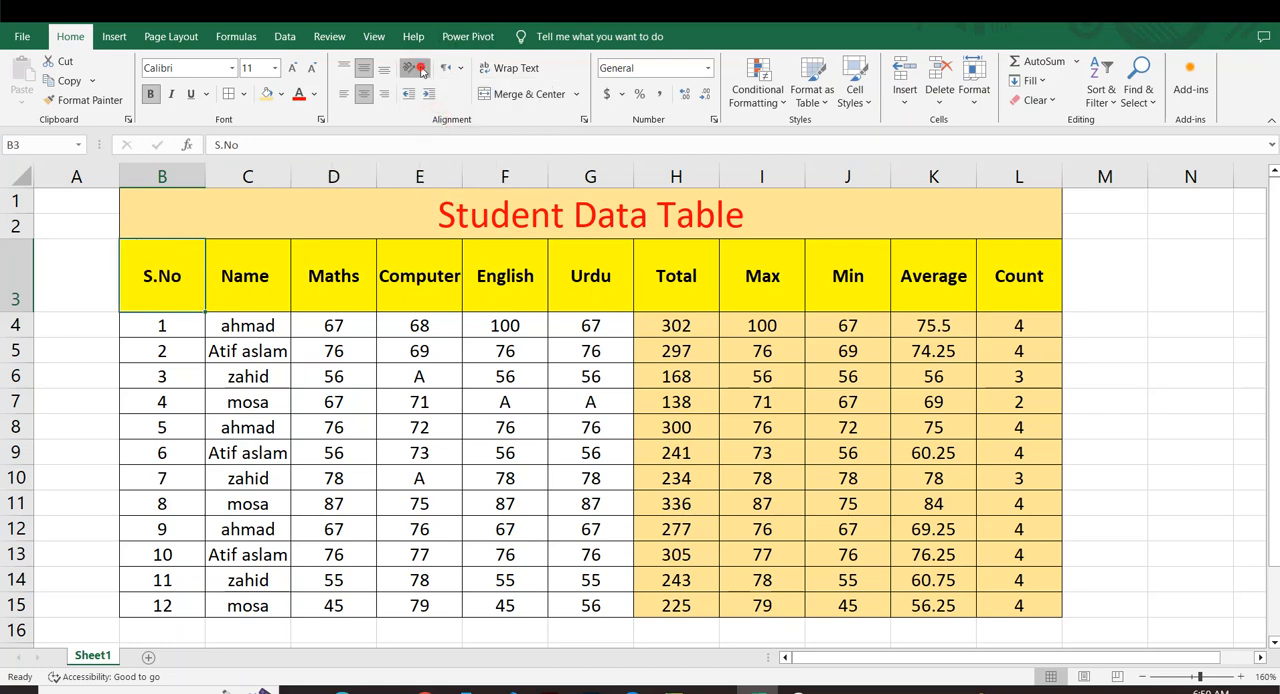
# Try the Rotate Text Up and Rotate Text Down orientations on the S.No header in B3.
pyautogui.click(421, 69)
pyautogui.click(430, 148)
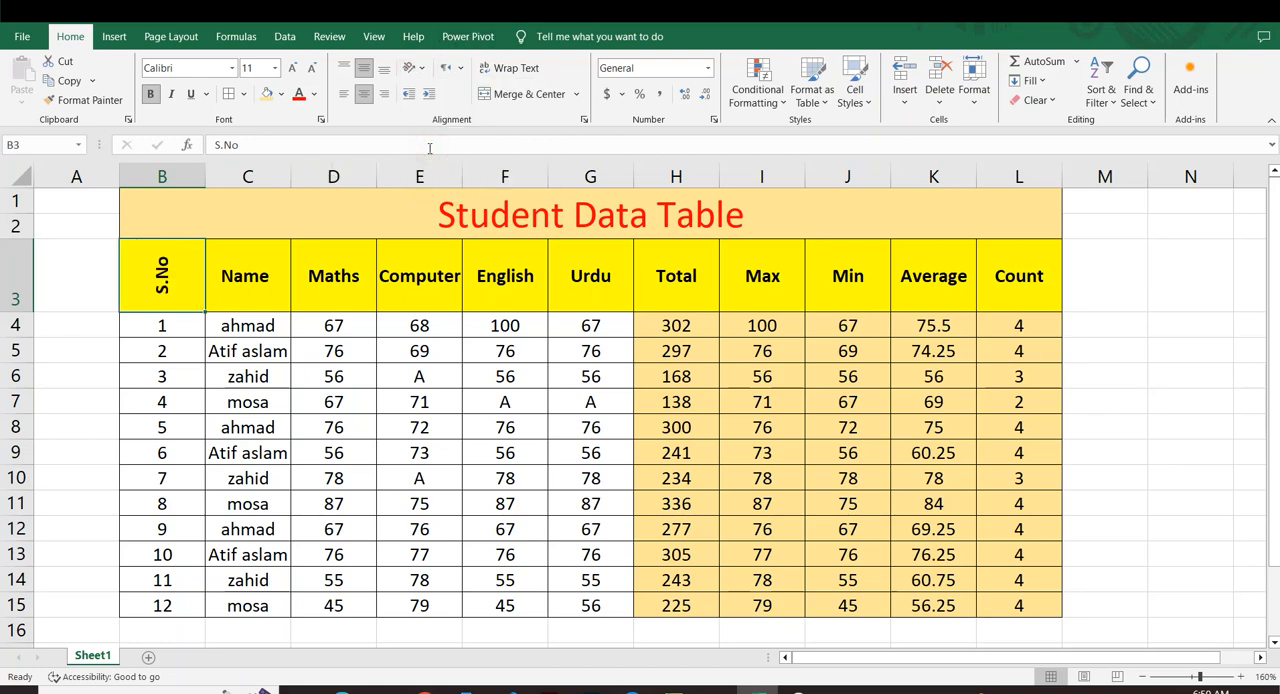
pyautogui.click(420, 68)
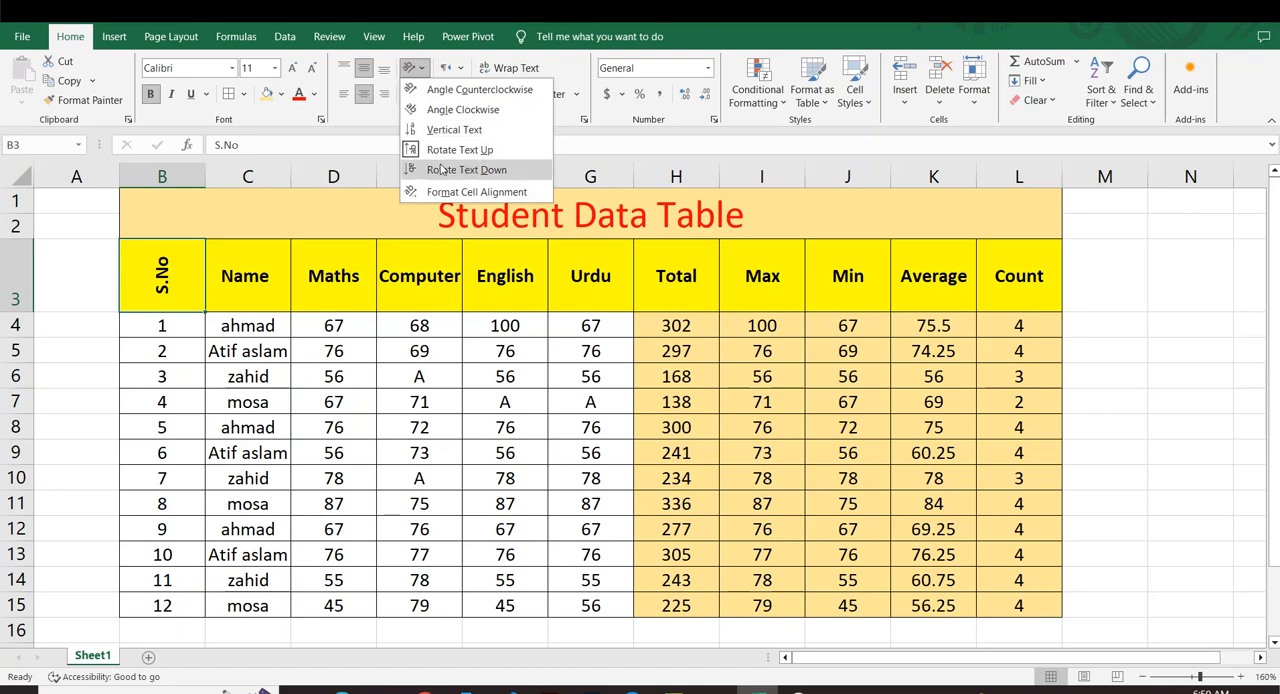
pyautogui.click(440, 165)
# Try Angle Counterclockwise on the S.No header once more, and undo the orientation changes until its text is horizontal.
pyautogui.click(420, 68)
pyautogui.click(418, 93)
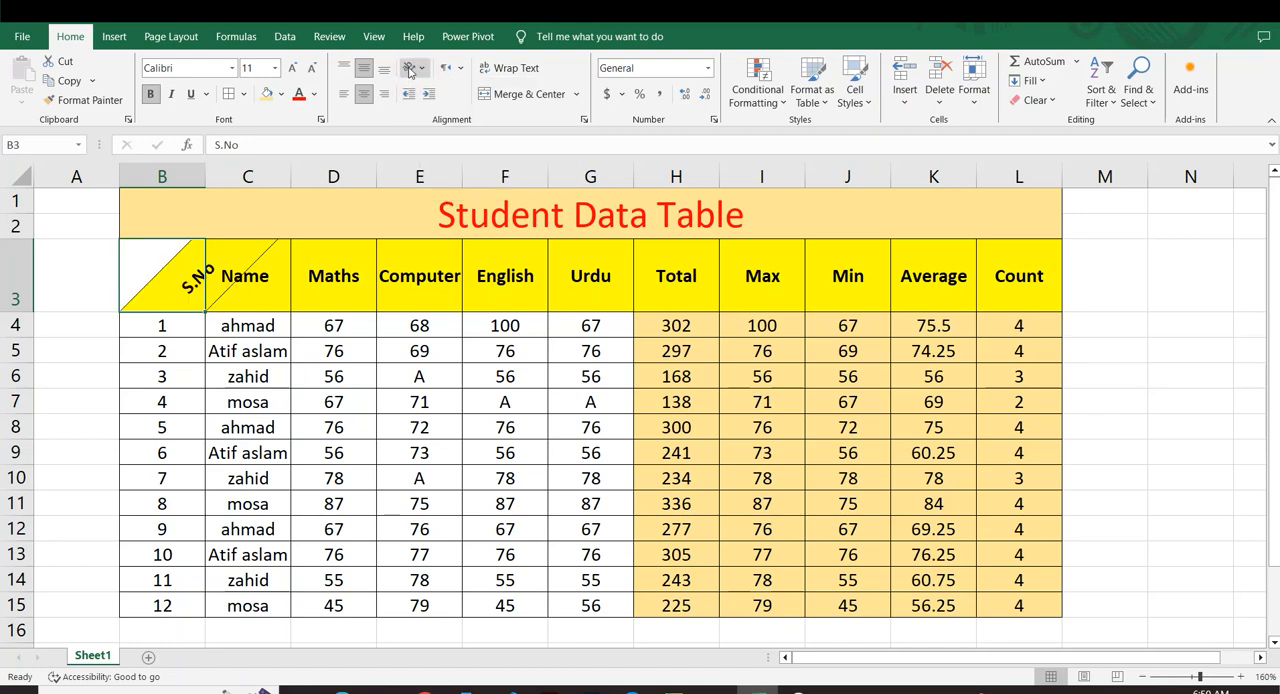
pyautogui.hotkey('ctrl', 'z')
pyautogui.hotkey('ctrl', 'z')
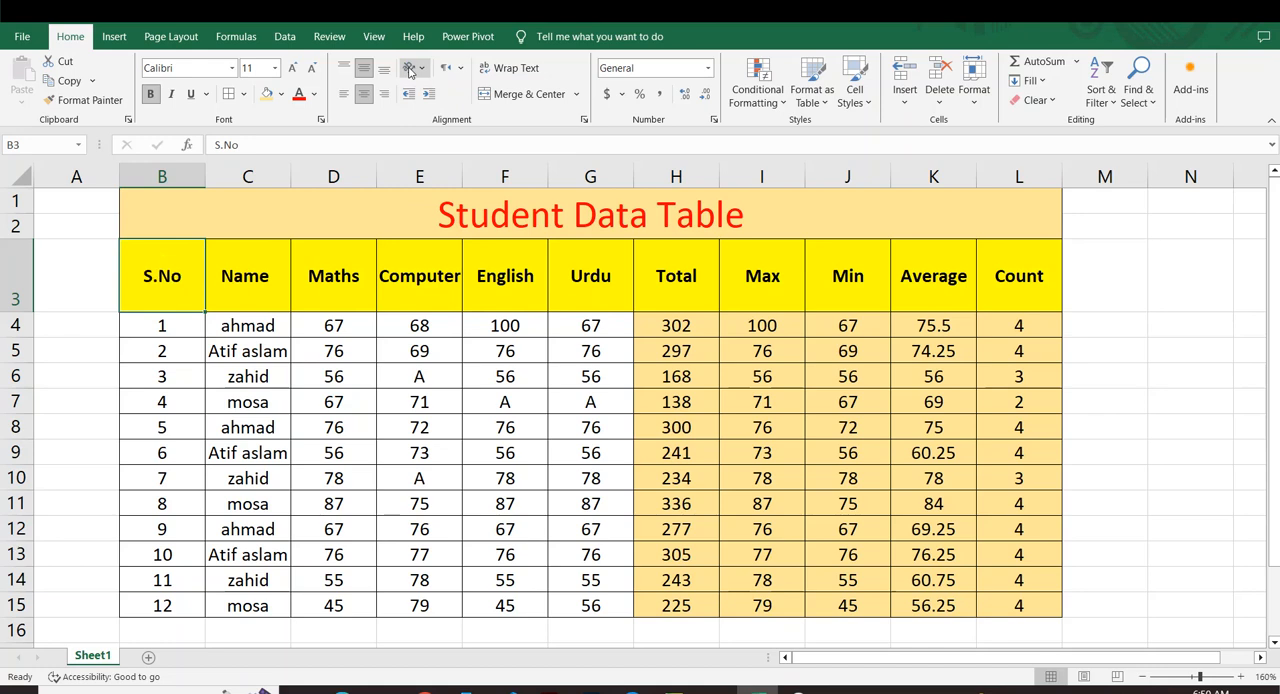
# Reduce header row 3 to a little over twice the height of a student row.
pyautogui.moveTo(26, 313); pyautogui.dragTo(26, 297)
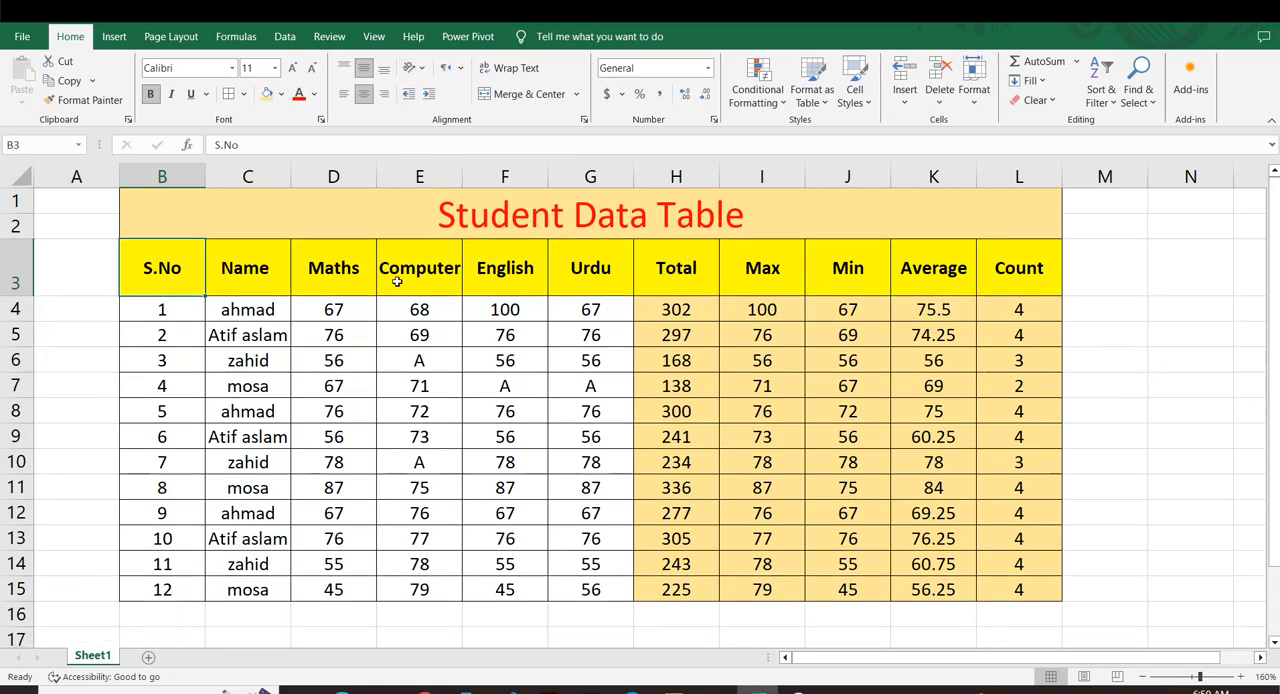
pyautogui.click(745, 272)
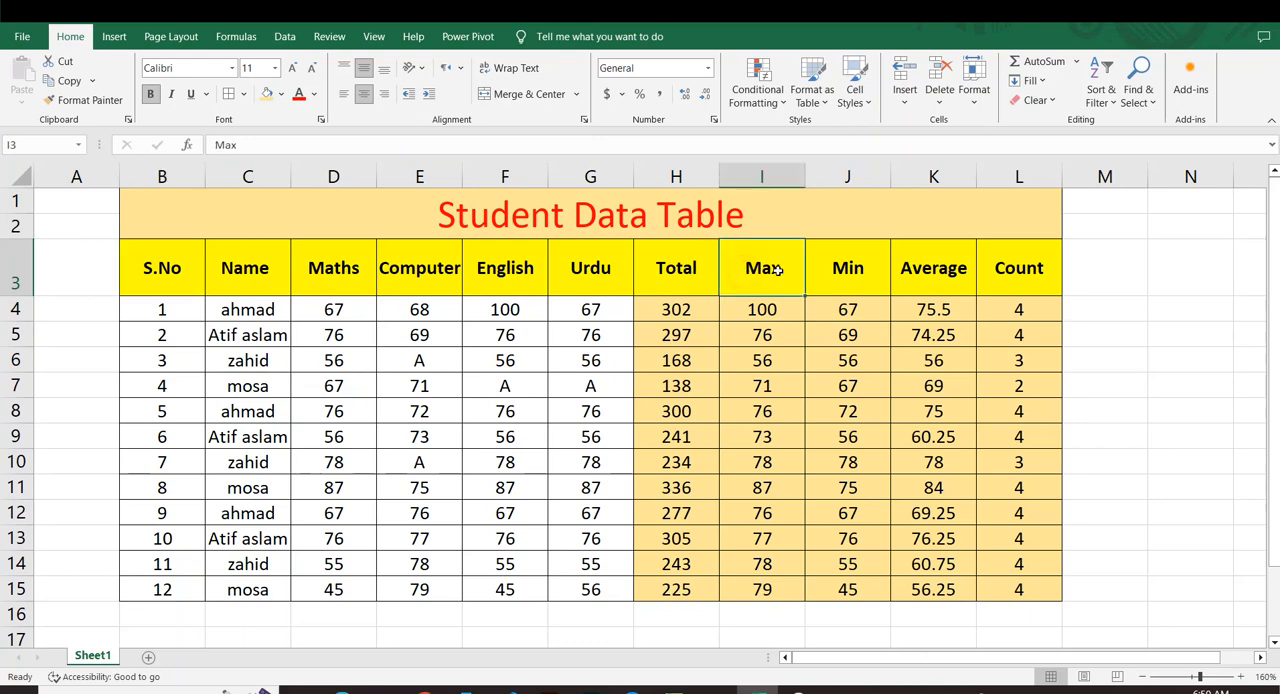
pyautogui.click(846, 266)
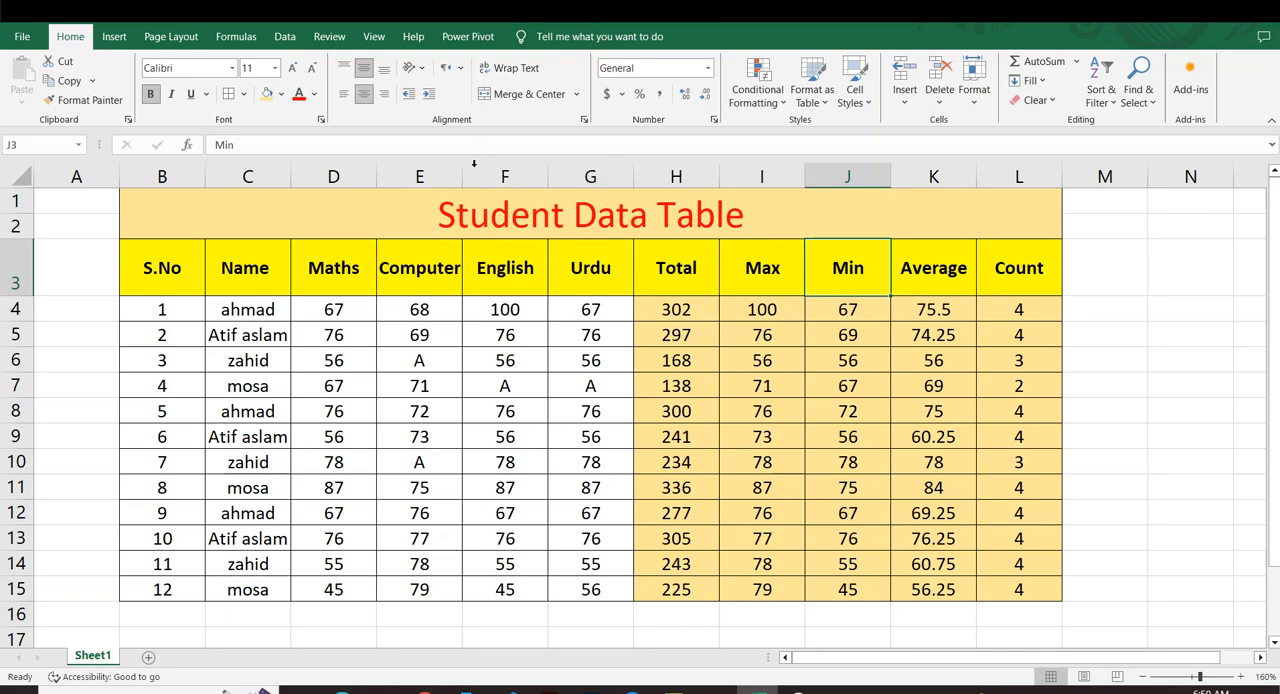
# Increase the indent of the merged Student Data Table title several times, shifting it from the cell's edge towards the middle.
pyautogui.click(484, 218)
pyautogui.click(427, 93)
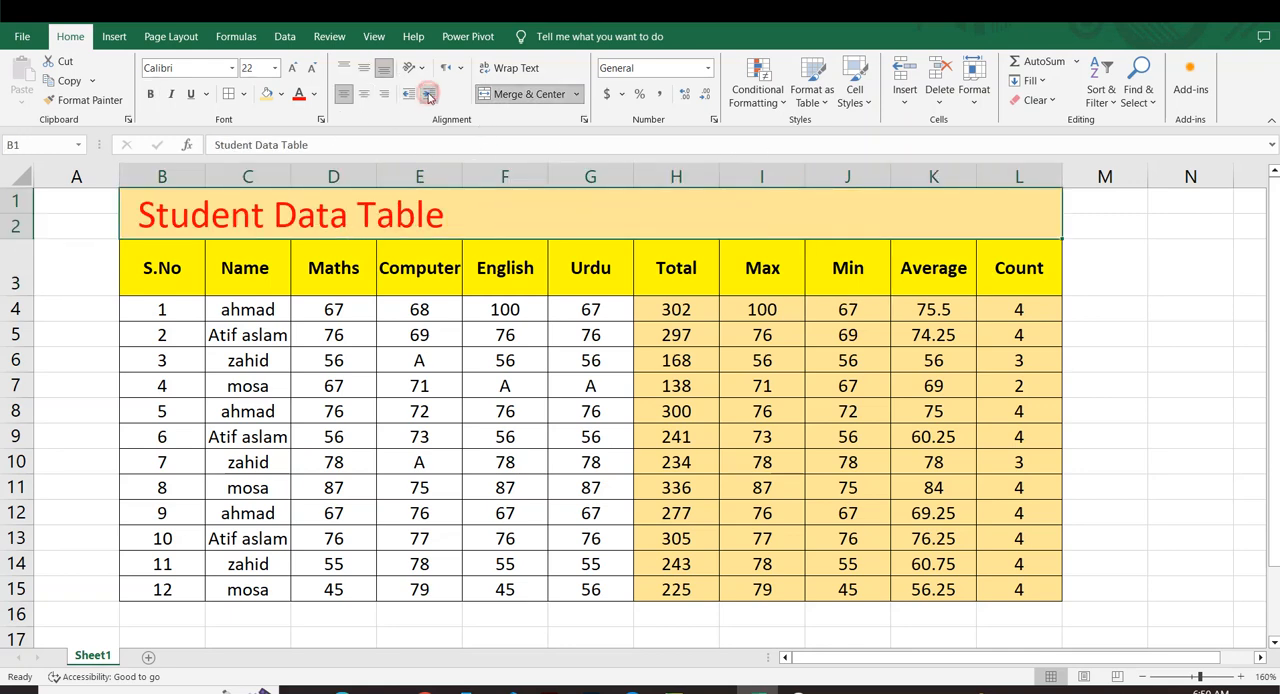
pyautogui.click(427, 93)
pyautogui.click(427, 93)
pyautogui.click(427, 93)
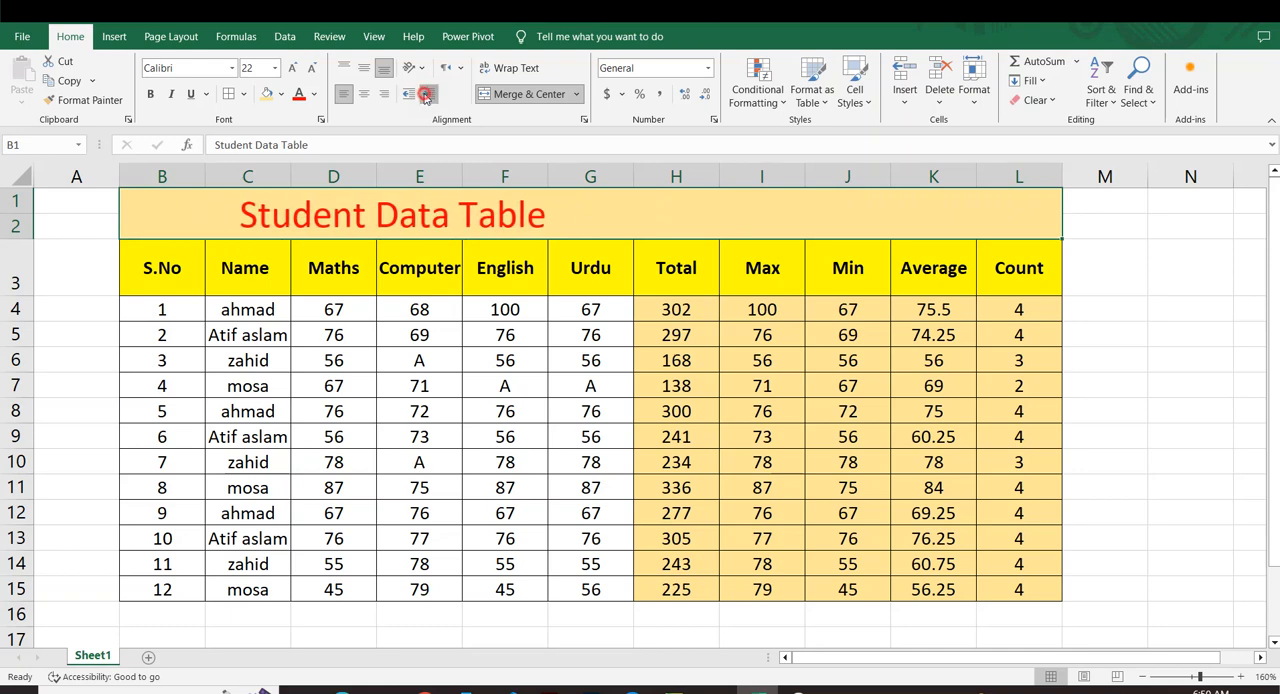
pyautogui.click(427, 93)
pyautogui.click(427, 93)
pyautogui.click(428, 94)
# Try decreasing and increasing the title's indent again, and center the Student Data Table title horizontally across its merged cell.
pyautogui.click(409, 94)
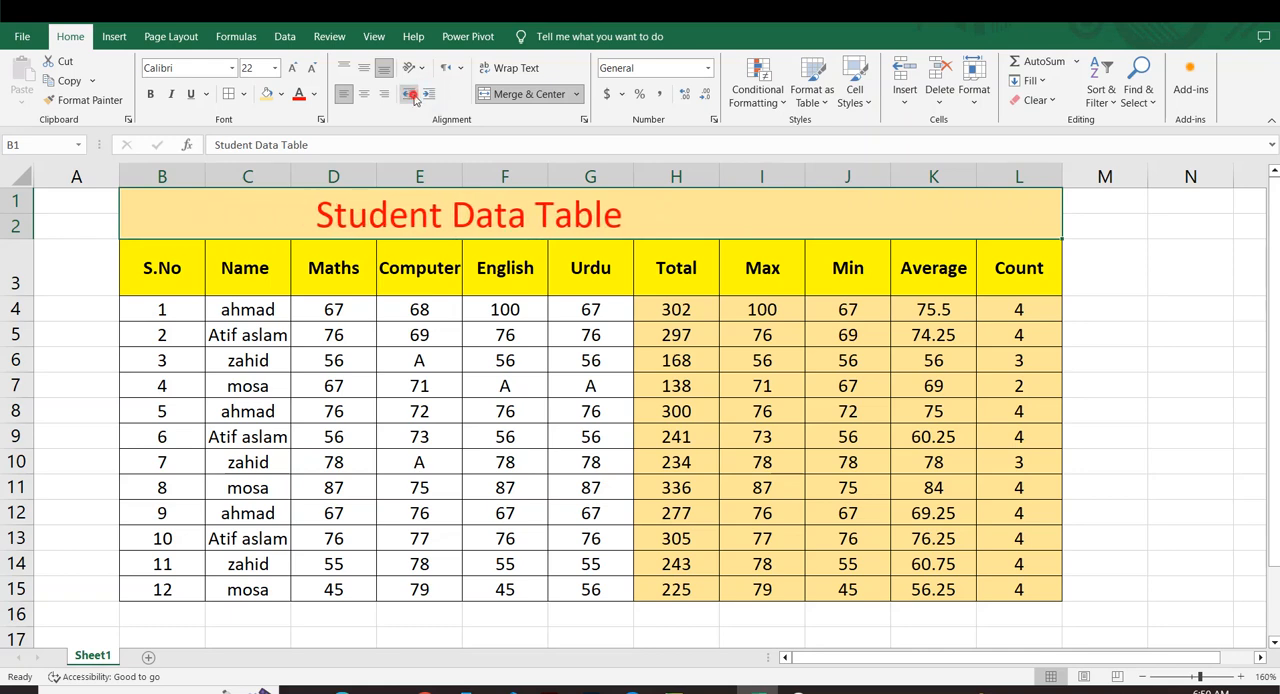
pyautogui.click(409, 94)
pyautogui.click(409, 94)
pyautogui.click(409, 94)
pyautogui.click(409, 94)
pyautogui.click(433, 93)
pyautogui.click(433, 93)
pyautogui.click(433, 93)
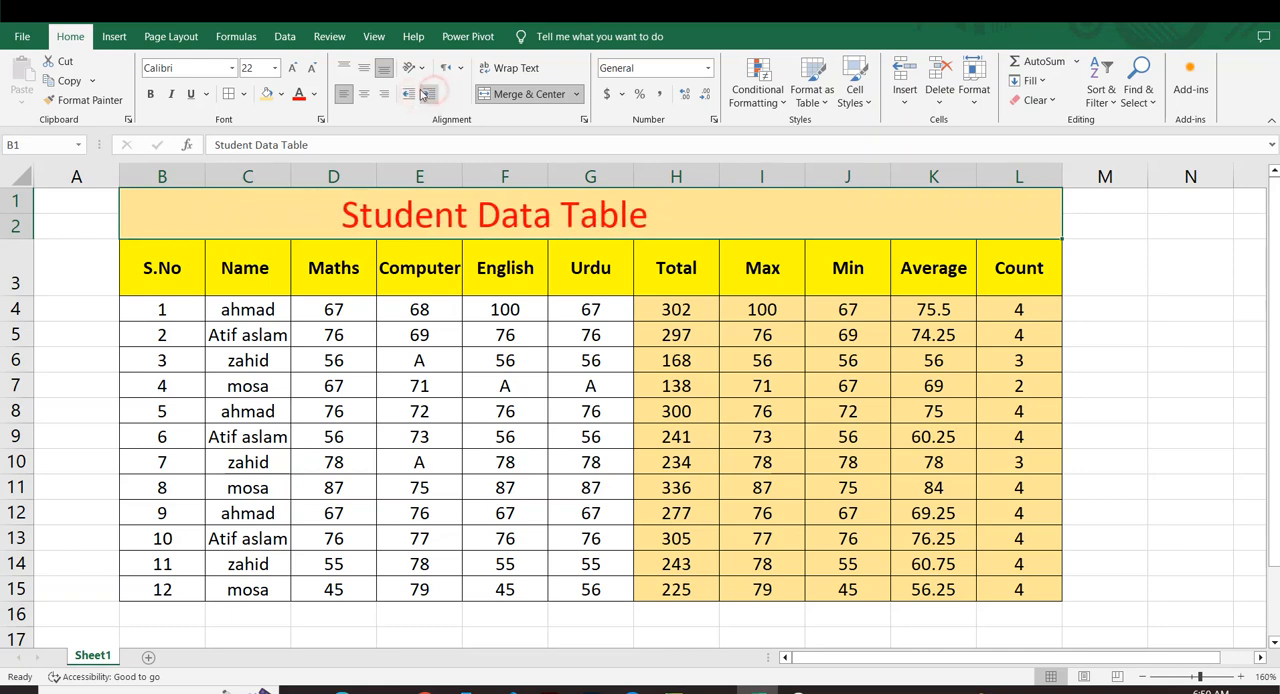
pyautogui.click(365, 91)
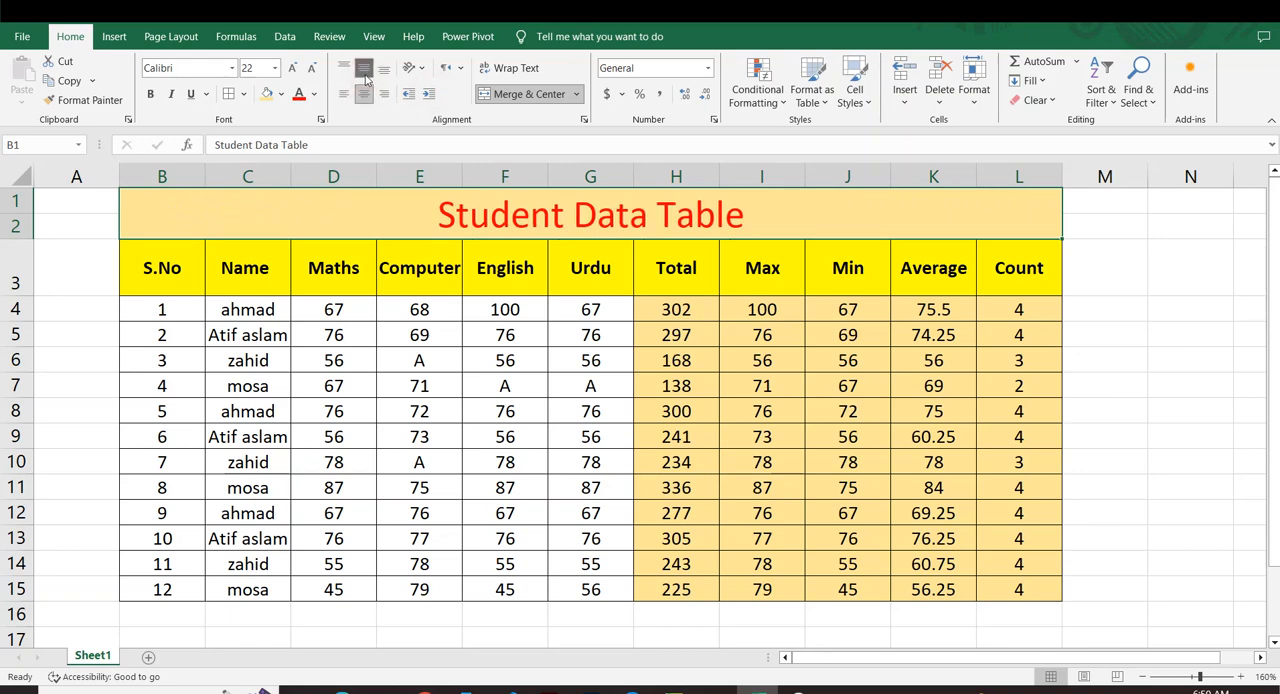